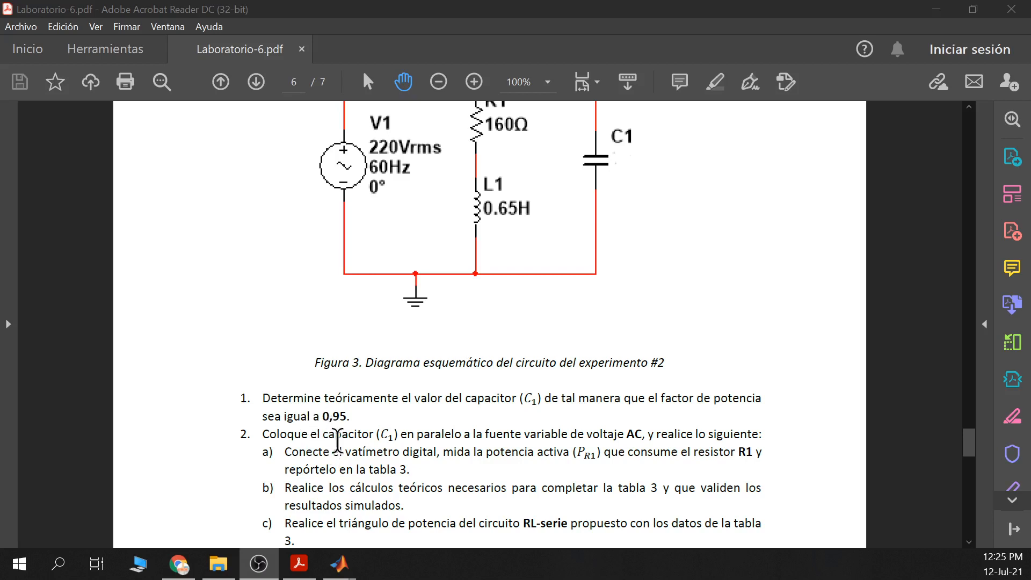
- Read the Experiment #2 instructions and mark the 0,95 power factor requirement for capacitor C1
{"action": "left_click_drag", "start_coordinate": [347, 416], "coordinate": [322, 416]}
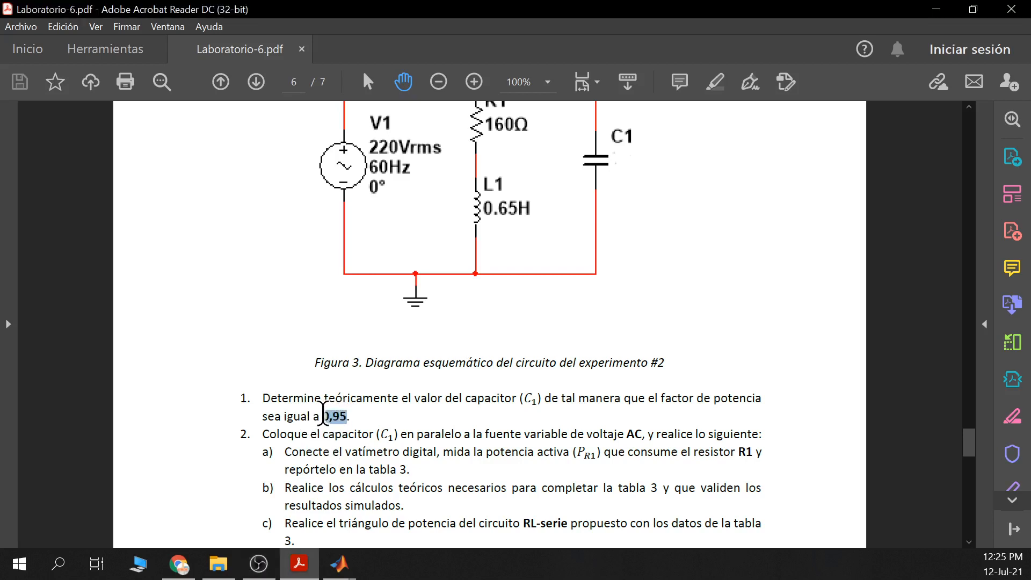
{"action": "left_click", "coordinate": [356, 423]}
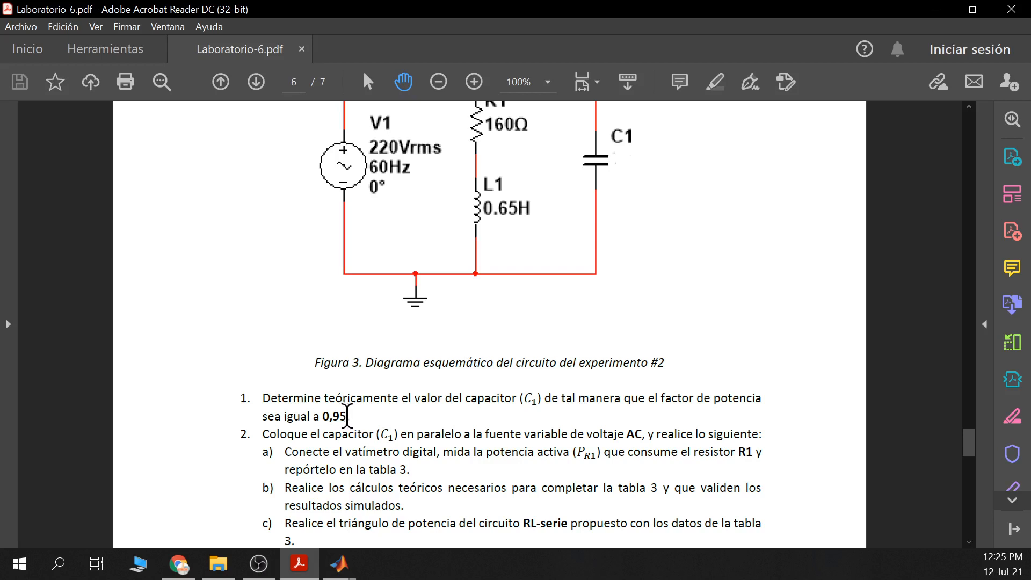
{"action": "mouse_move", "coordinate": [344, 415]}
{"action": "left_mouse_down"}
{"action": "mouse_move", "coordinate": [324, 416]}
{"action": "mouse_move", "coordinate": [358, 429]}
{"action": "left_mouse_up"}
{"action": "left_click", "coordinate": [340, 422]}
- Review the power triangle figure, the Experiment #1 circuit and tables, and the Experiment #2 circuit in the lab guide
{"action": "left_click_drag", "start_coordinate": [973, 450], "coordinate": [972, 351]}
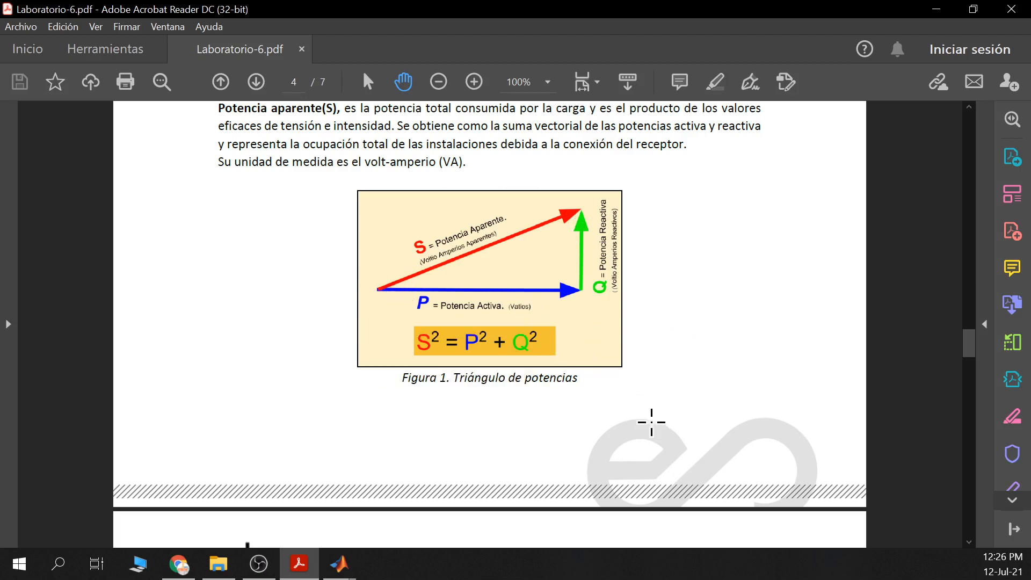
{"action": "scroll", "coordinate": [692, 405], "scroll_direction": "down", "scroll_amount": 5}
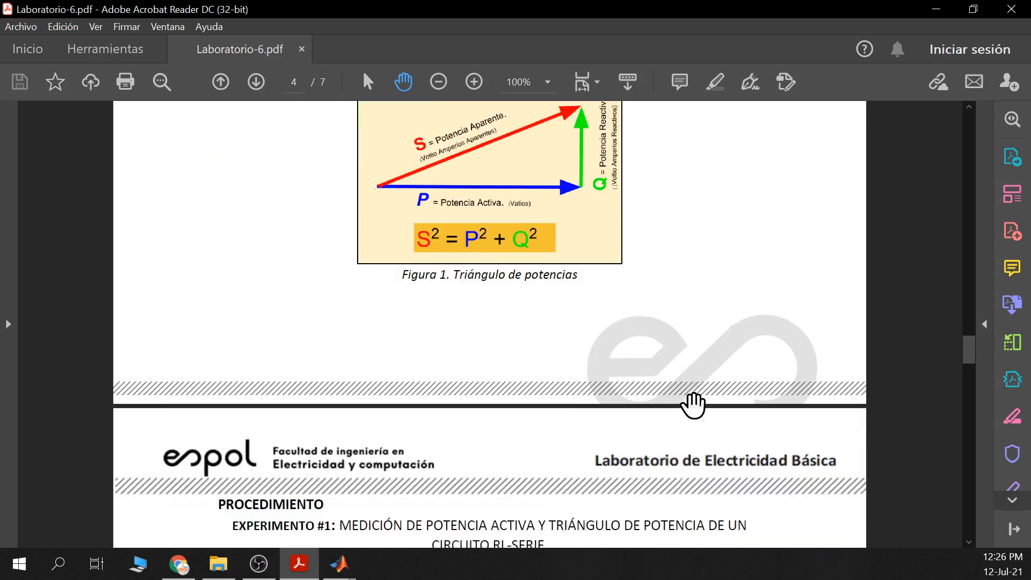
{"action": "scroll", "coordinate": [692, 405], "scroll_direction": "down", "scroll_amount": 5}
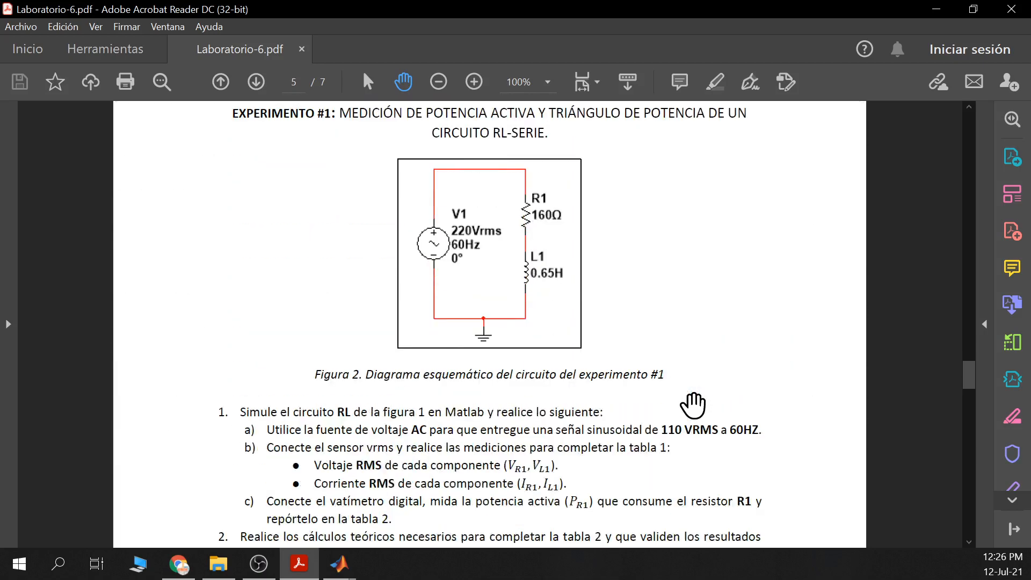
{"action": "scroll", "coordinate": [693, 406], "scroll_direction": "down", "scroll_amount": 1}
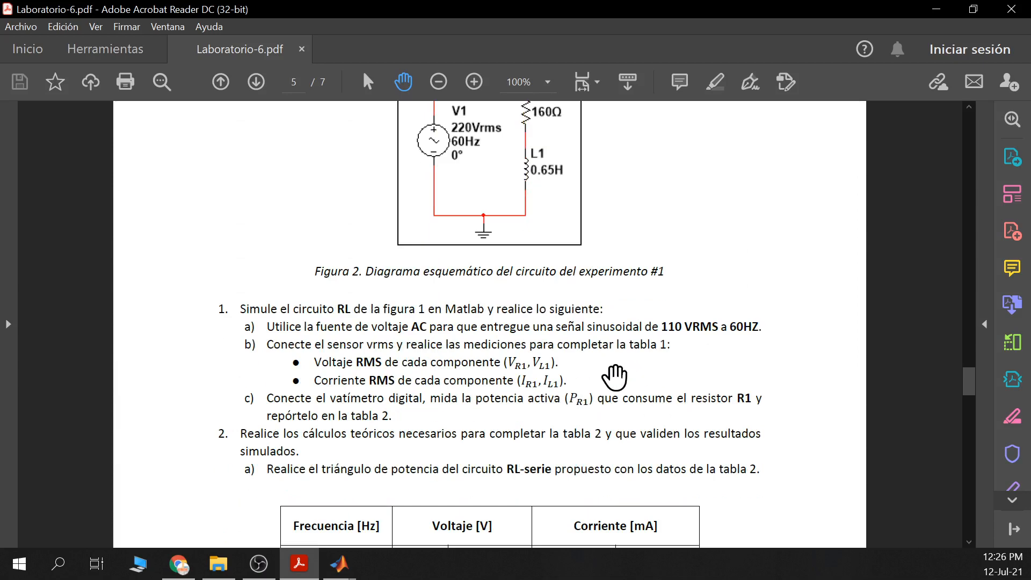
{"action": "scroll", "coordinate": [603, 386], "scroll_direction": "down", "scroll_amount": 8}
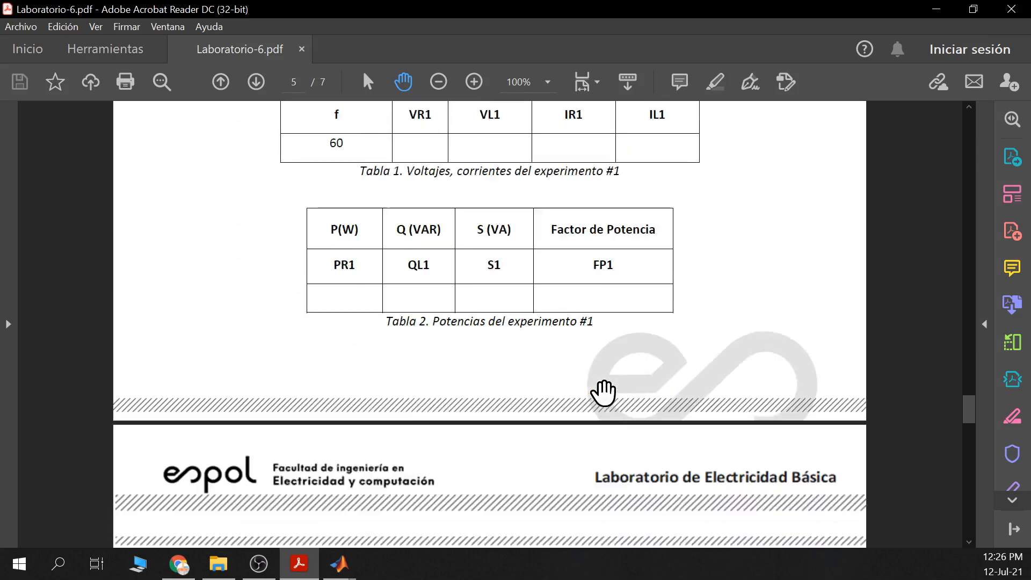
{"action": "scroll", "coordinate": [604, 393], "scroll_direction": "down", "scroll_amount": 10}
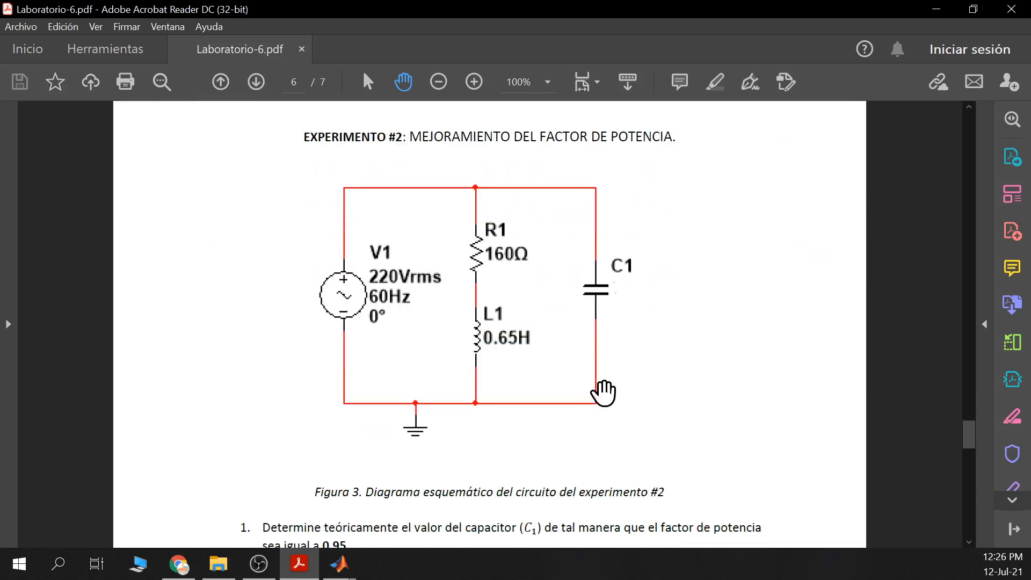
{"action": "scroll", "coordinate": [604, 394], "scroll_direction": "down", "scroll_amount": 3}
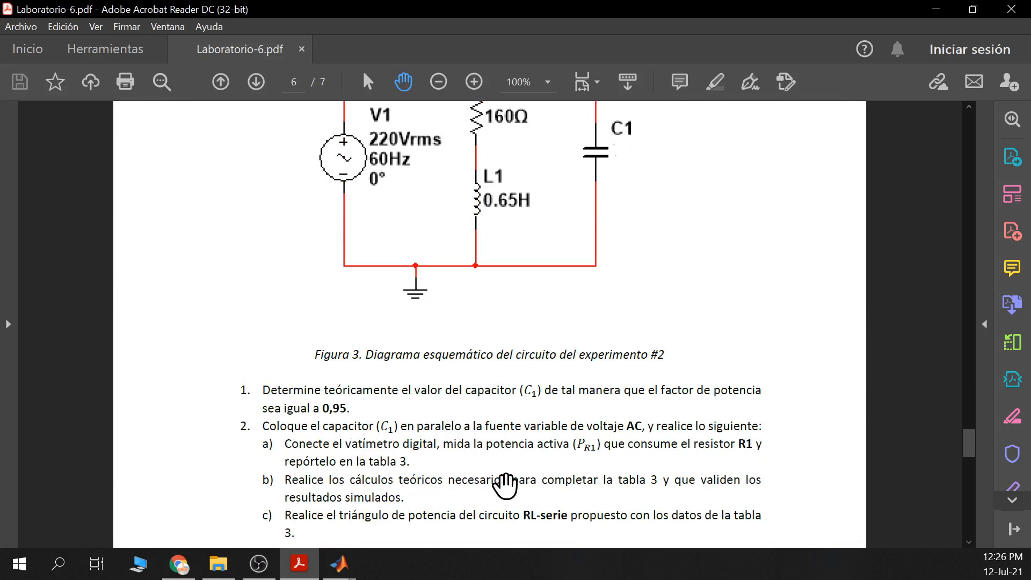
{"action": "scroll", "coordinate": [498, 408], "scroll_direction": "up", "scroll_amount": 1}
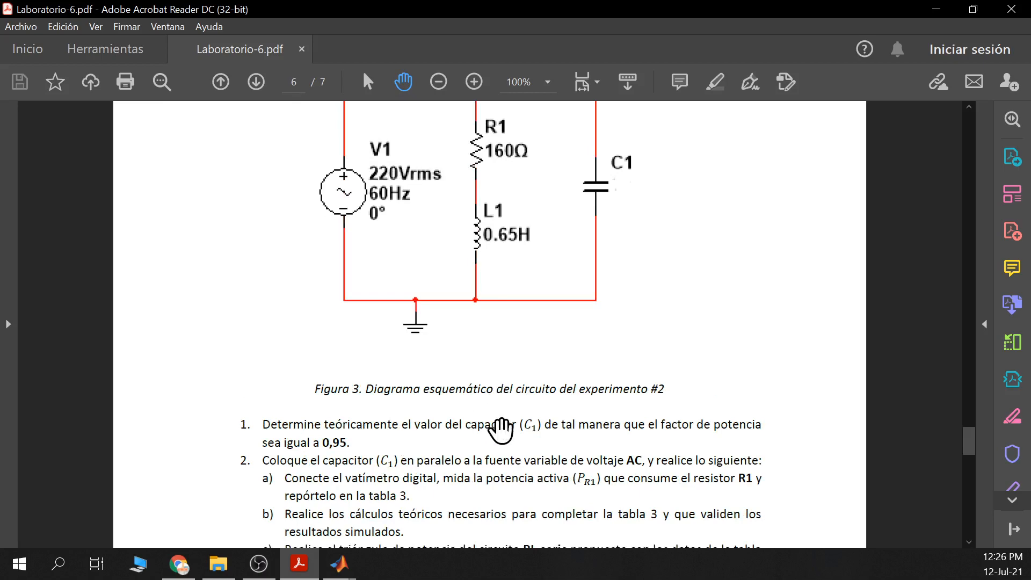
{"action": "scroll", "coordinate": [571, 475], "scroll_direction": "up", "scroll_amount": 2}
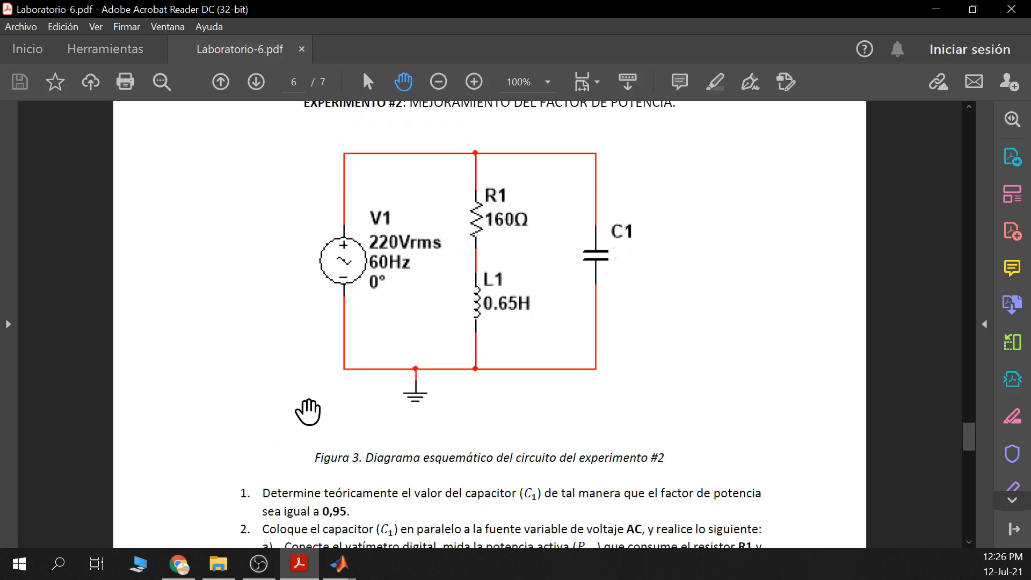
- Switch to the EXP2_vid model in Simulink and delete the RMS blocks and displays for the branch current, R1 and L1
{"action": "left_click", "coordinate": [339, 564]}
{"action": "left_click", "coordinate": [611, 455]}
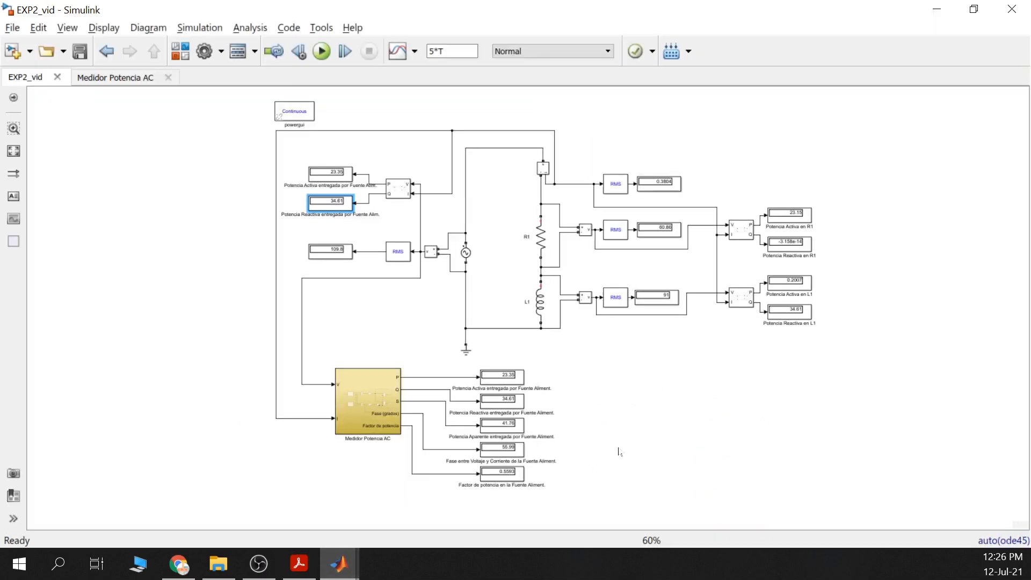
{"action": "left_click", "coordinate": [623, 380]}
{"action": "scroll", "coordinate": [650, 185], "scroll_direction": "up", "scroll_amount": 1}
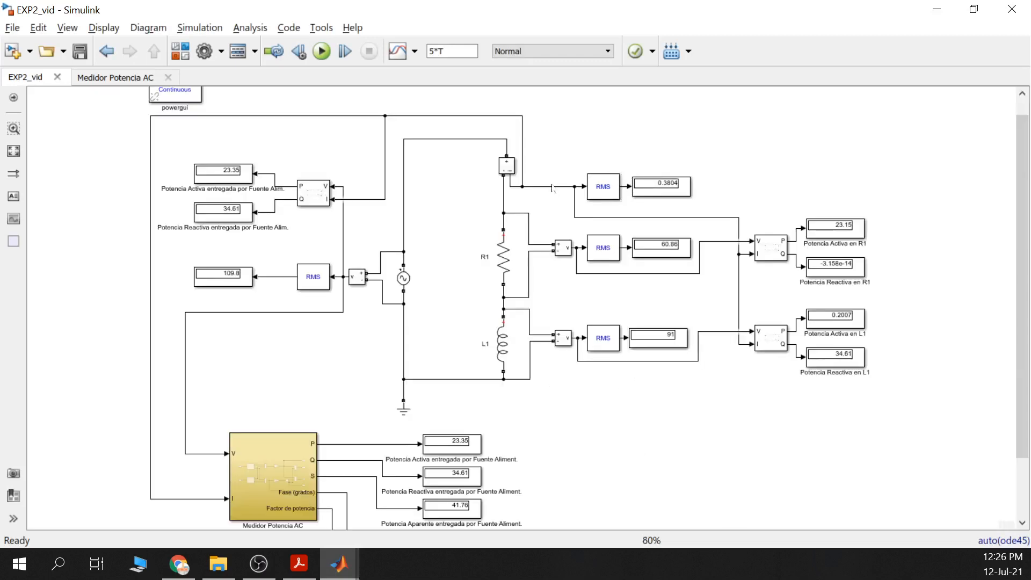
{"action": "scroll", "coordinate": [553, 189], "scroll_direction": "up", "scroll_amount": 1}
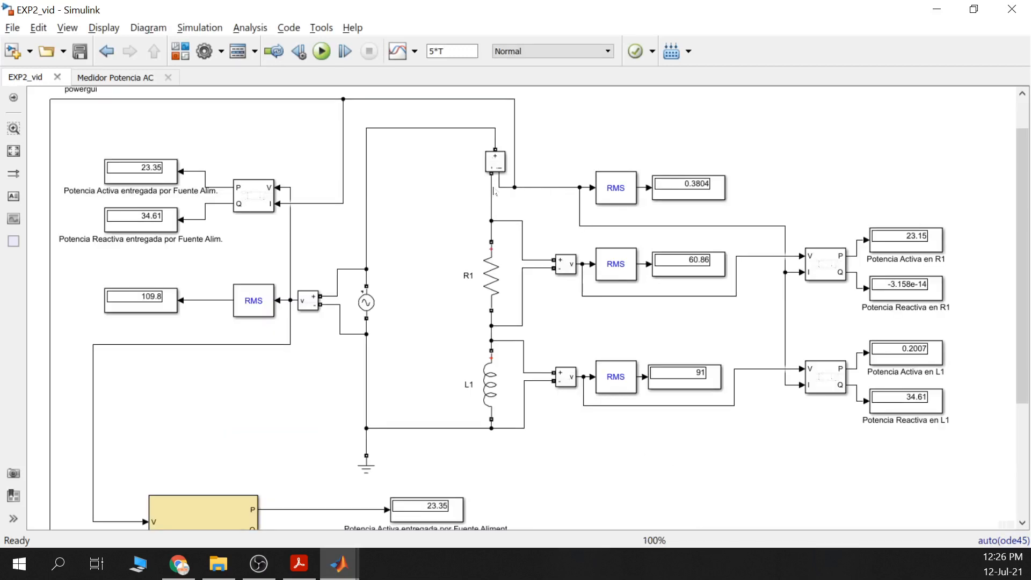
{"action": "left_click_drag", "start_coordinate": [587, 152], "coordinate": [726, 211]}
{"action": "key", "text": "ctrl+x"}
{"action": "key", "text": "ctrl+v"}
{"action": "key", "text": "Delete"}
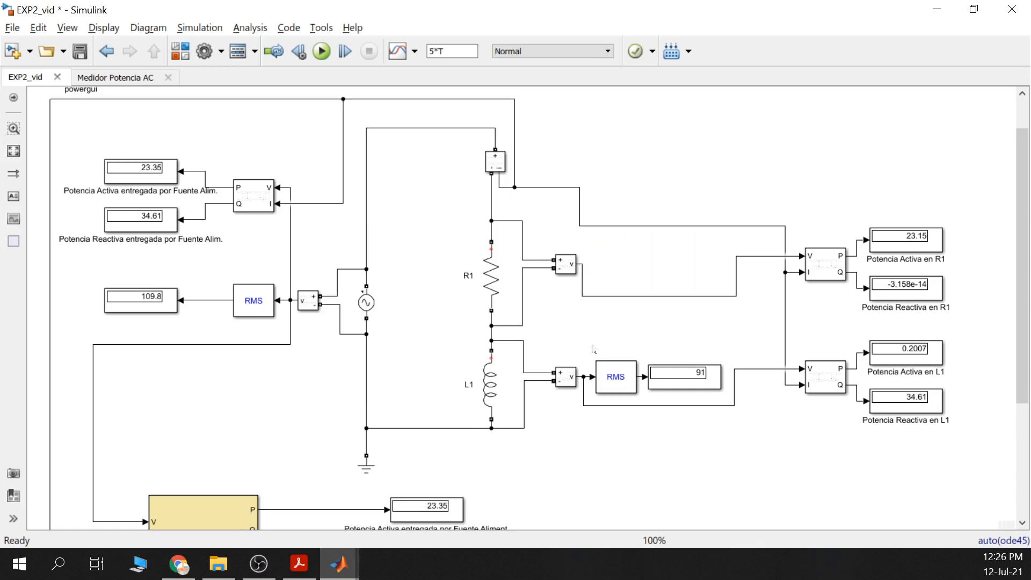
{"action": "left_click_drag", "start_coordinate": [592, 349], "coordinate": [696, 397]}
{"action": "key", "text": "Delete"}
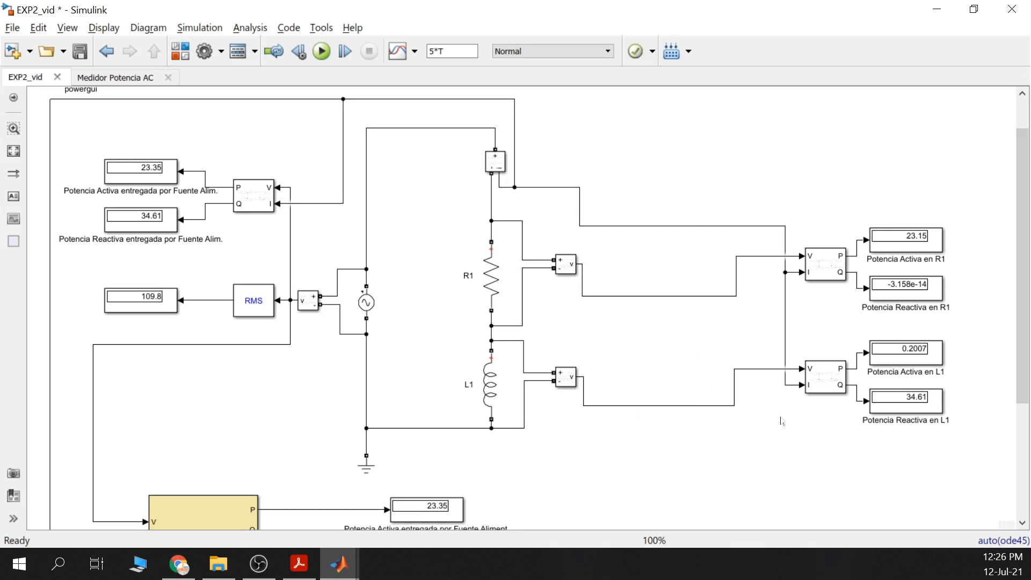
- Straighten the R1 and L1 measurement wires and move both power blocks with their displays next to the voltage sensors
{"action": "left_click_drag", "start_coordinate": [680, 297], "coordinate": [687, 265]}
{"action": "left_click_drag", "start_coordinate": [737, 403], "coordinate": [725, 382]}
{"action": "left_click_drag", "start_coordinate": [983, 454], "coordinate": [817, 193]}
{"action": "left_click_drag", "start_coordinate": [824, 272], "coordinate": [621, 278]}
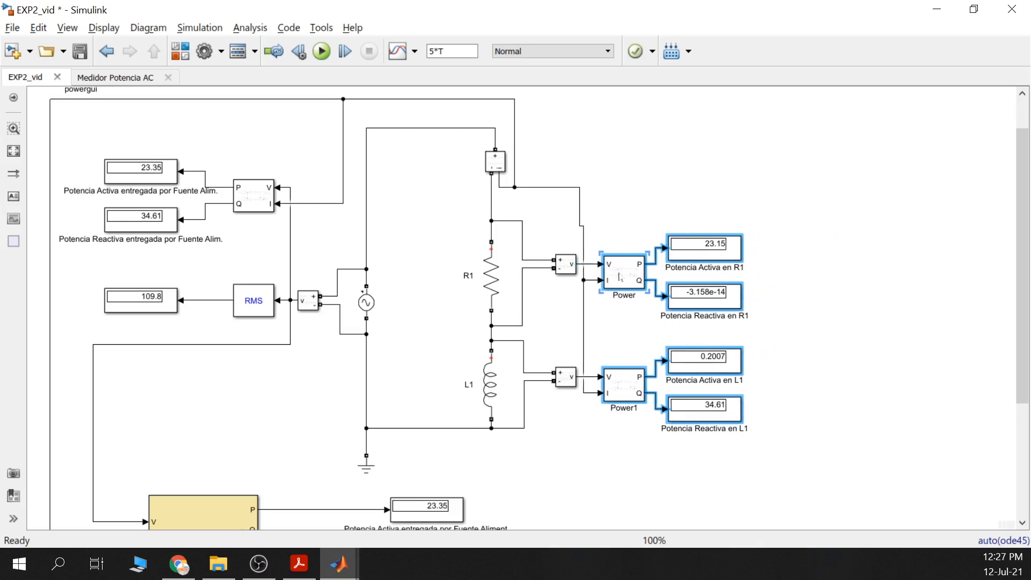
{"action": "left_click", "coordinate": [583, 211]}
{"action": "left_click", "coordinate": [642, 169]}
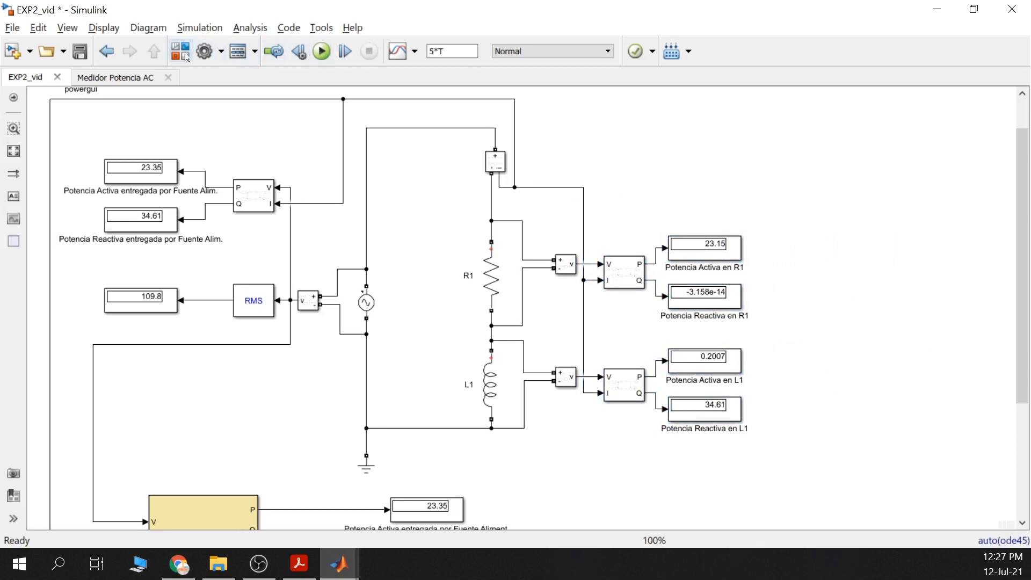
- Open the block library at Simscape/Power Systems/Specialized Technology/Fundamental Blocks/Elements
{"action": "left_click", "coordinate": [182, 54]}
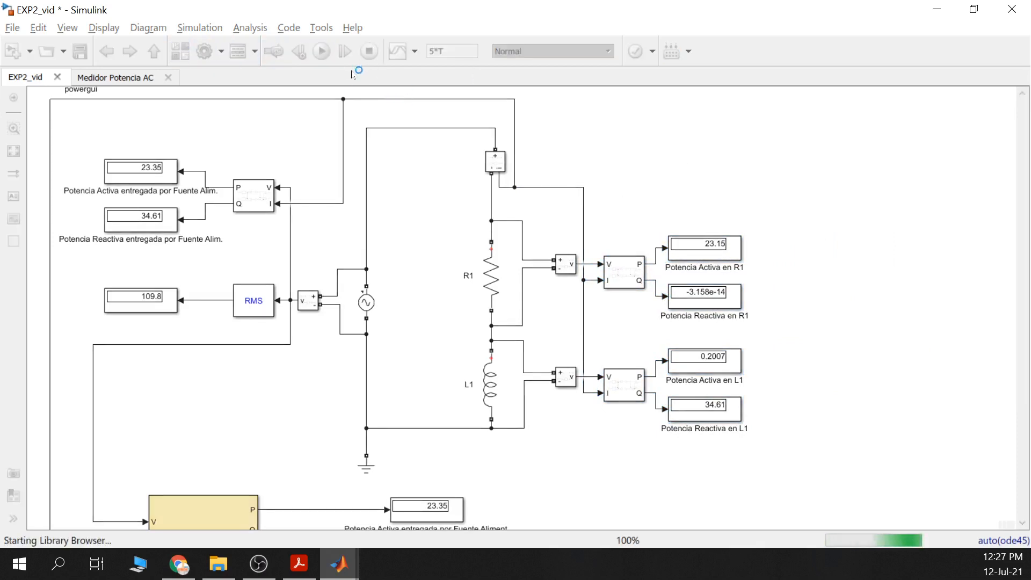
{"action": "scroll", "coordinate": [105, 435], "scroll_direction": "down", "scroll_amount": 8}
{"action": "scroll", "coordinate": [67, 430], "scroll_direction": "down", "scroll_amount": 3}
{"action": "scroll", "coordinate": [94, 425], "scroll_direction": "up", "scroll_amount": 3}
{"action": "scroll", "coordinate": [92, 429], "scroll_direction": "down", "scroll_amount": 3}
{"action": "scroll", "coordinate": [90, 428], "scroll_direction": "down", "scroll_amount": 3}
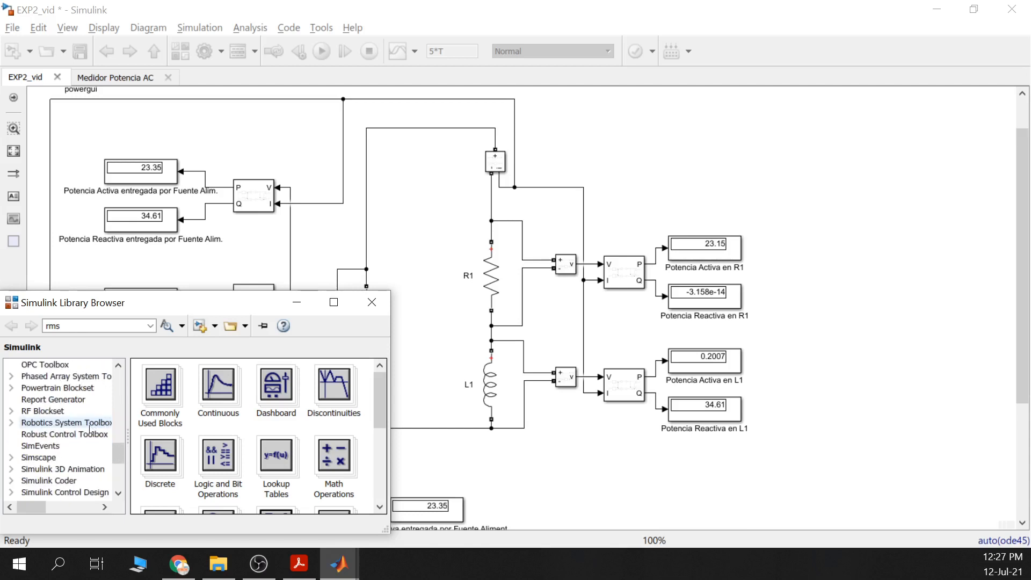
{"action": "left_click", "coordinate": [63, 424]}
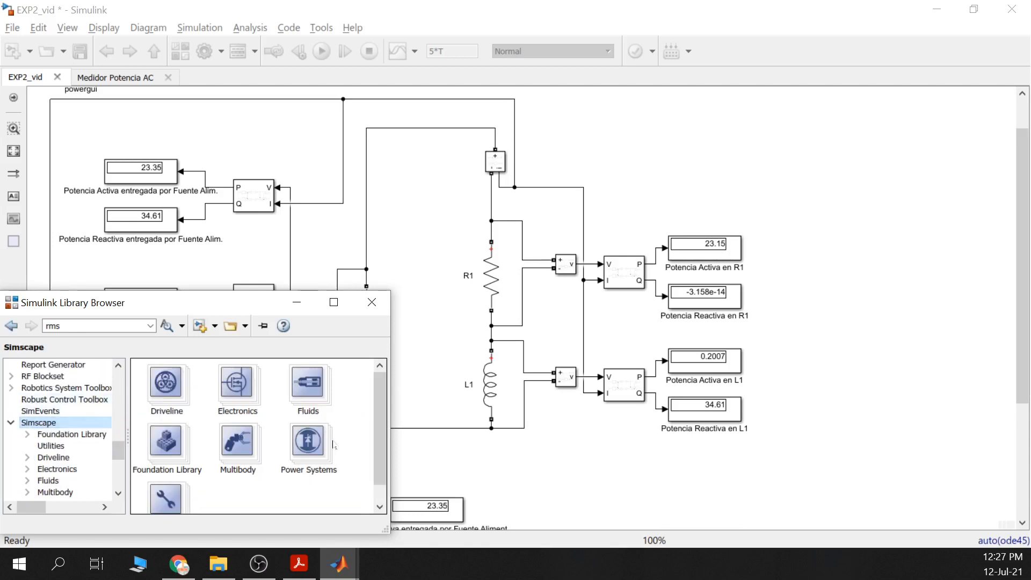
{"action": "left_click", "coordinate": [248, 392]}
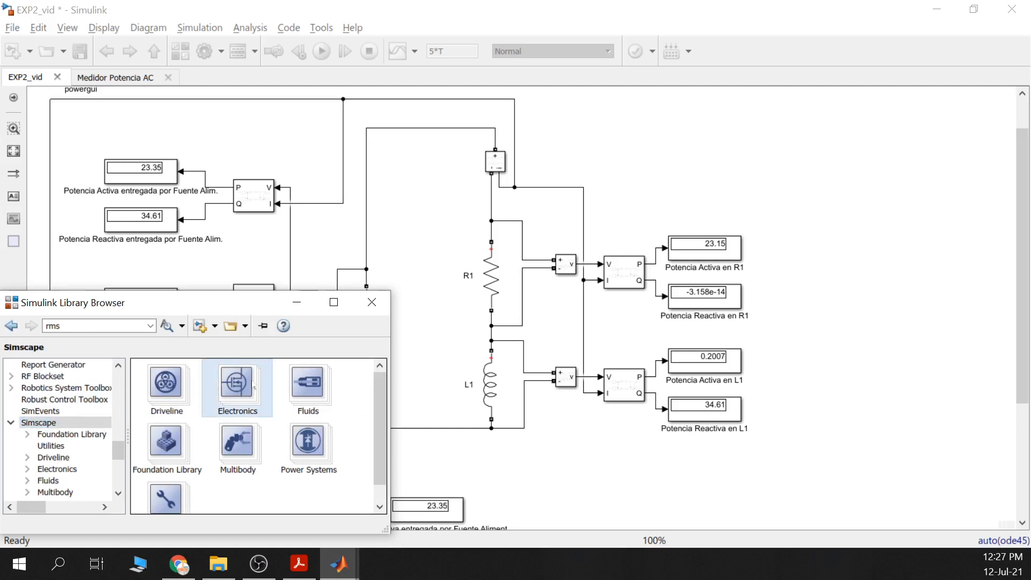
{"action": "double_click", "coordinate": [308, 448]}
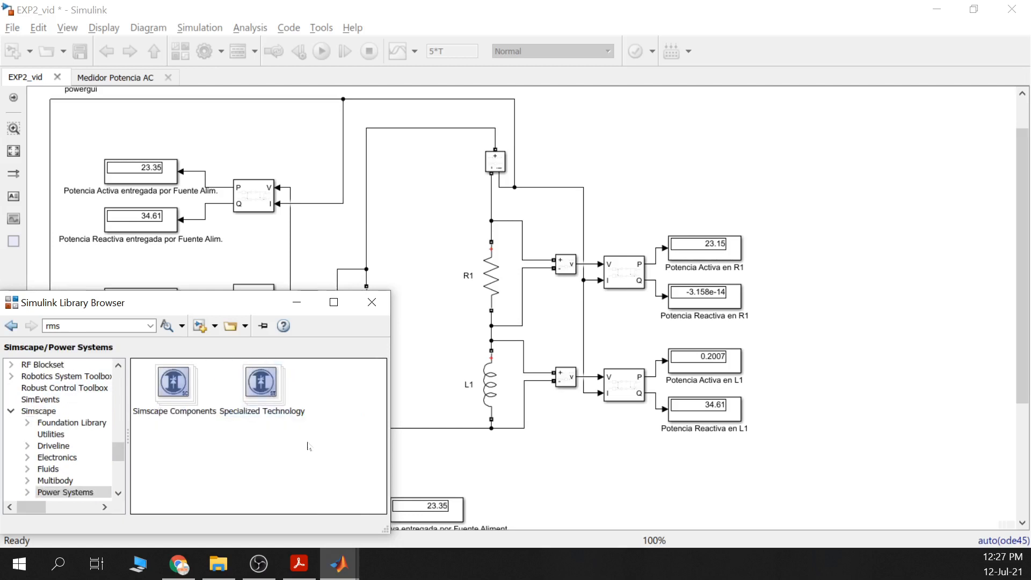
{"action": "double_click", "coordinate": [261, 382]}
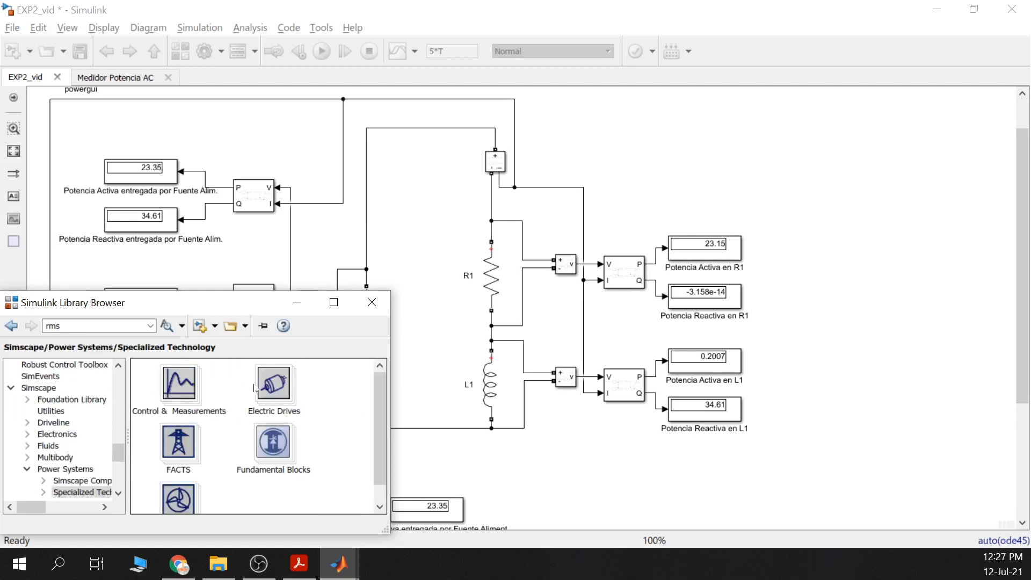
{"action": "double_click", "coordinate": [268, 447]}
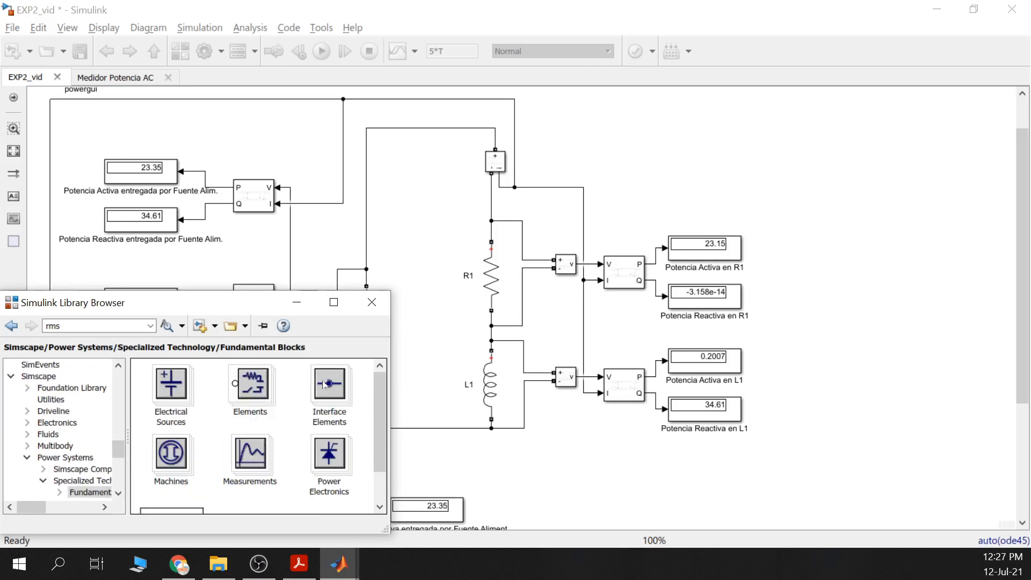
{"action": "double_click", "coordinate": [247, 386]}
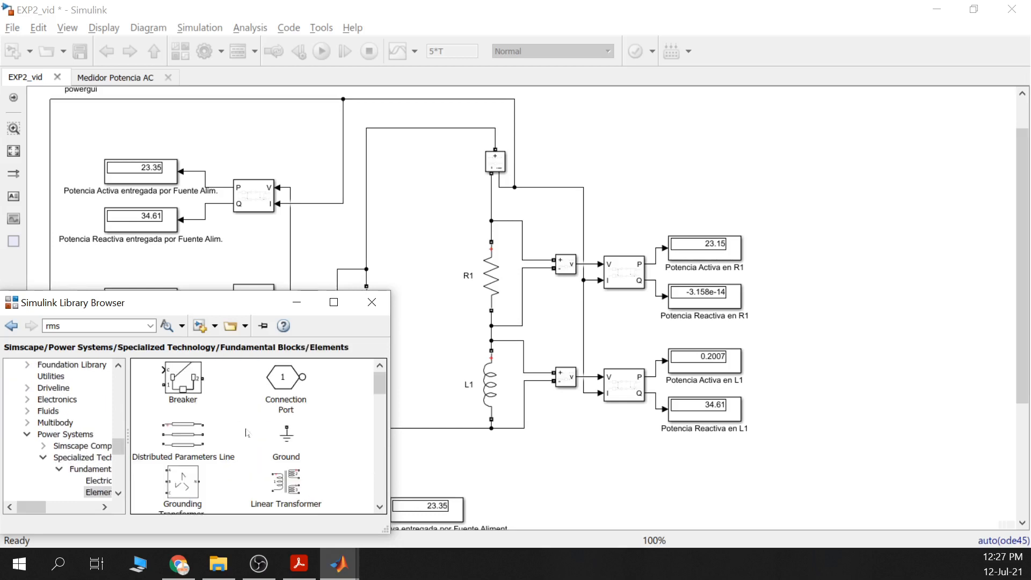
- Add a Series RLC Branch block to the empty area beyond the R1 and L1 power displays
{"action": "scroll", "coordinate": [246, 431], "scroll_direction": "down", "scroll_amount": 5}
{"action": "scroll", "coordinate": [246, 433], "scroll_direction": "down", "scroll_amount": 4}
{"action": "left_click_drag", "start_coordinate": [182, 396], "coordinate": [135, 398]}
{"action": "scroll", "coordinate": [187, 400], "scroll_direction": "up", "scroll_amount": 1}
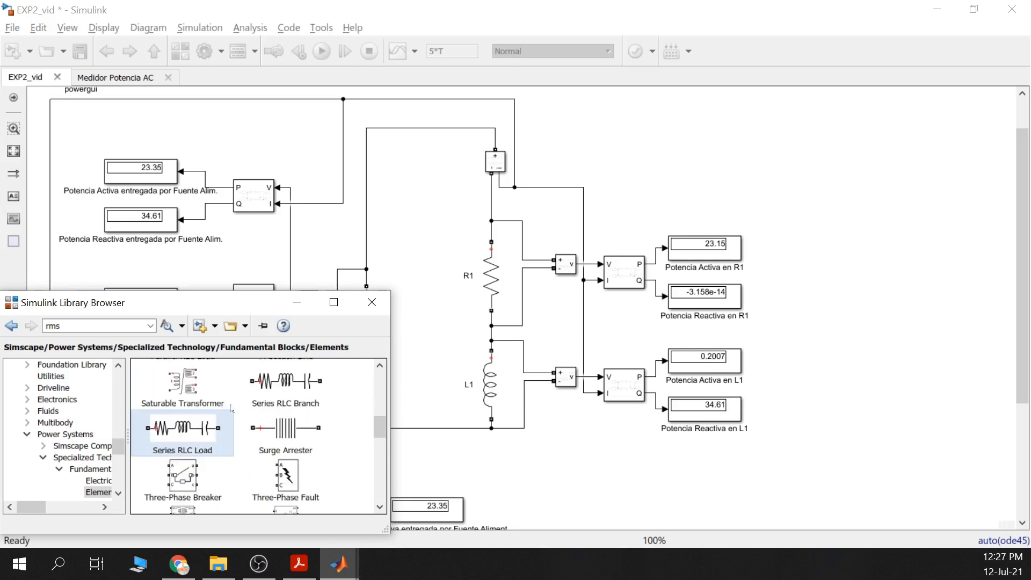
{"action": "left_click", "coordinate": [287, 401]}
{"action": "left_click_drag", "start_coordinate": [523, 394], "coordinate": [859, 237]}
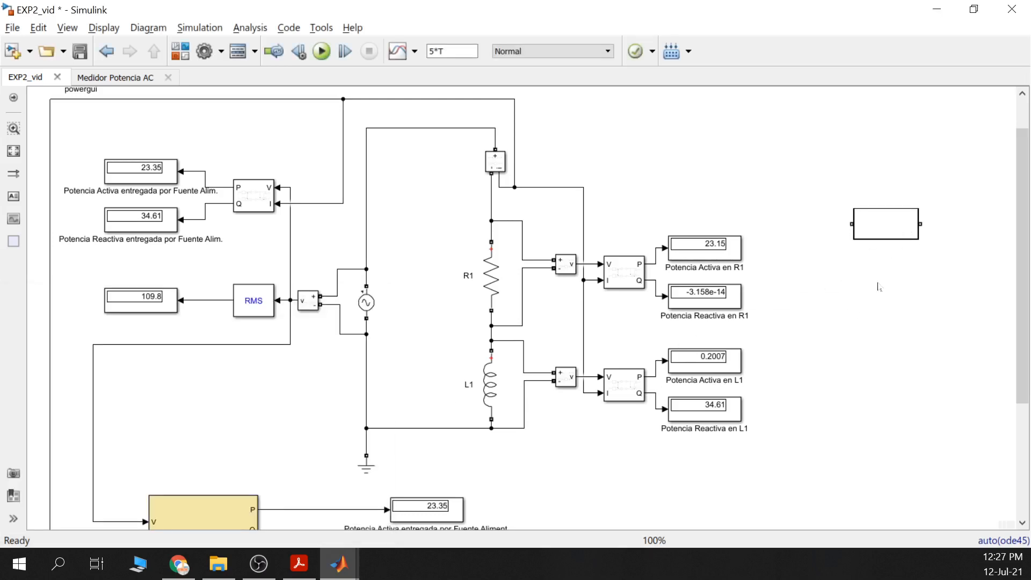
- Configure the new Series RLC Branch as type C with capacitance C1 and an initial capacitor voltage of Vo
{"action": "double_click", "coordinate": [889, 223]}
{"action": "left_click", "coordinate": [651, 161]}
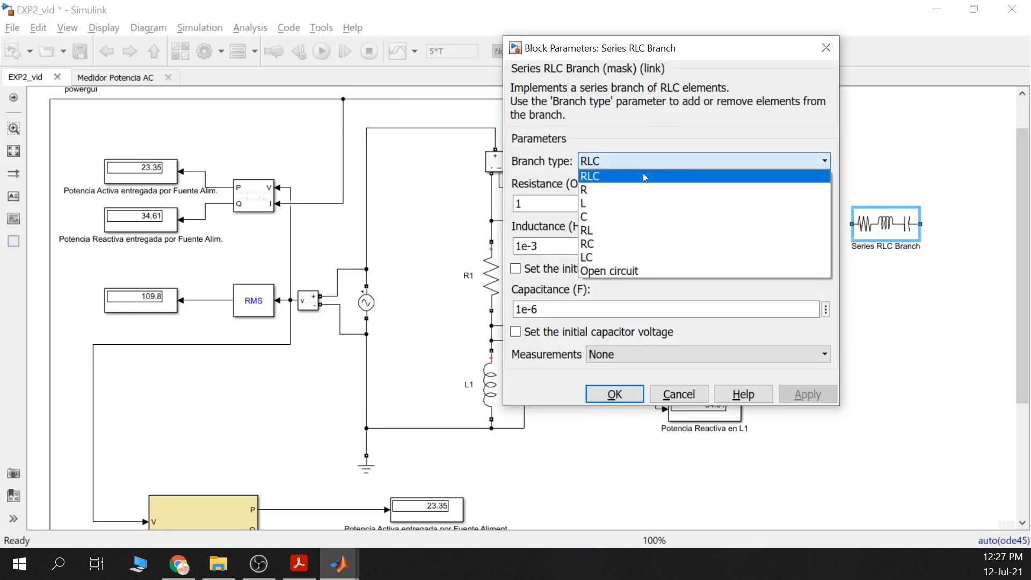
{"action": "left_click", "coordinate": [616, 223]}
{"action": "key", "text": "Tab"}
{"action": "type", "text": "C"}
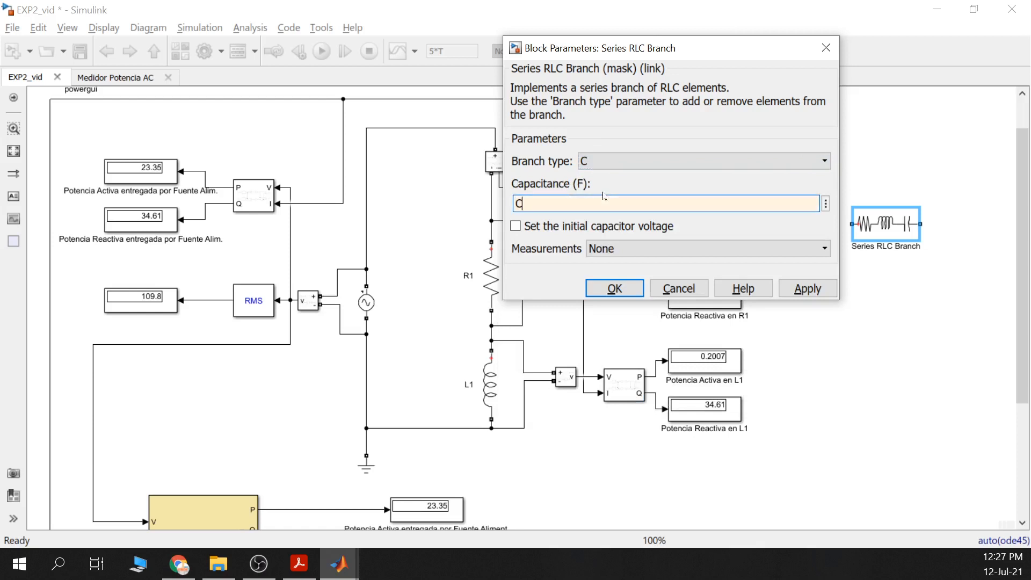
{"action": "key", "text": "Tab"}
{"action": "key", "text": "space"}
{"action": "key", "text": "Tab"}
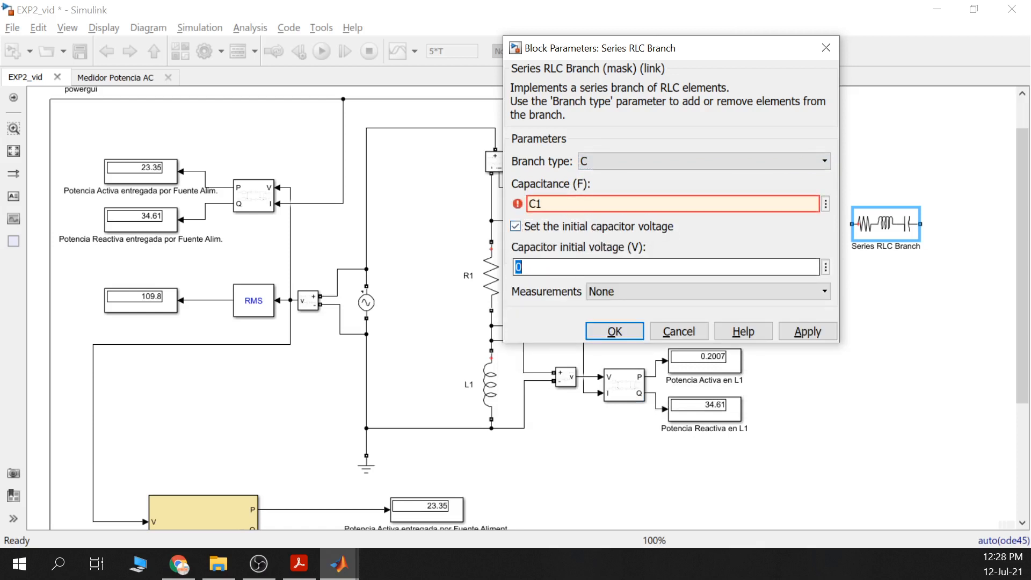
{"action": "type", "text": "Vo"}
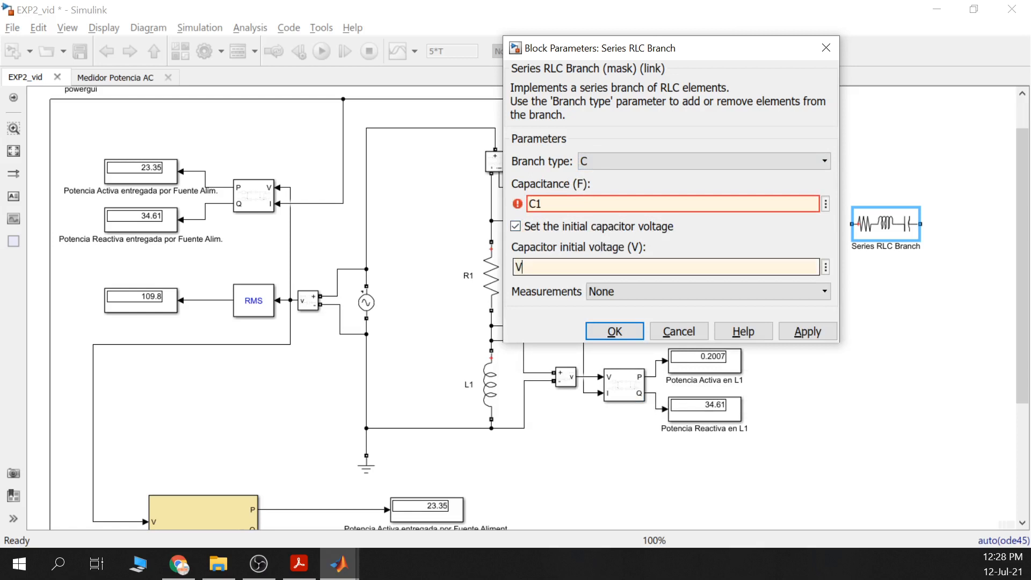
{"action": "left_click", "coordinate": [800, 334]}
{"action": "key", "text": "Return"}
- Rotate the capacitor block to vertical and place it beside the circuit, level with the R1 and L1 displays
{"action": "left_click", "coordinate": [890, 235]}
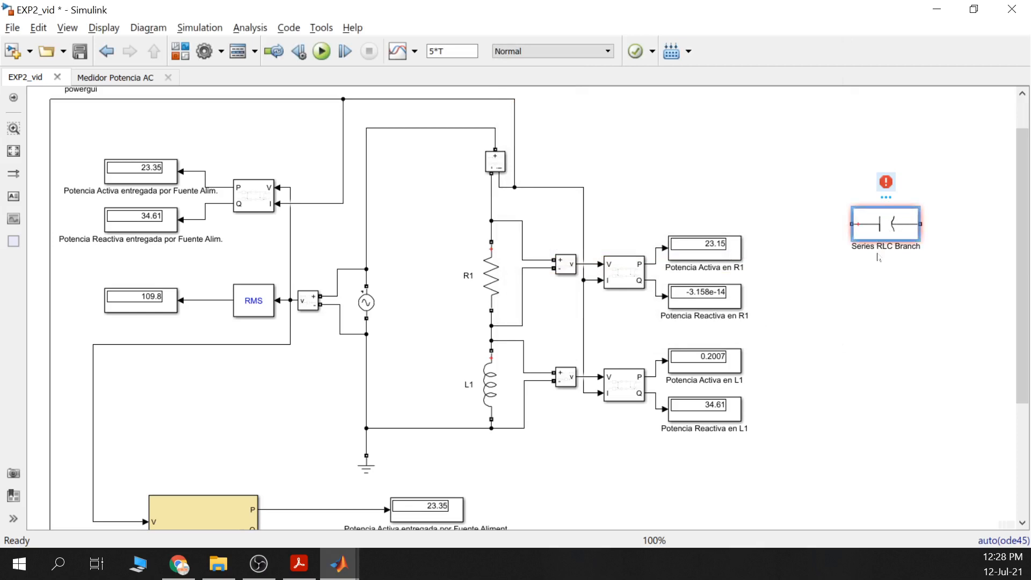
{"action": "key", "text": "ctrl+r"}
{"action": "left_click_drag", "start_coordinate": [822, 262], "coordinate": [868, 328]}
{"action": "left_click", "coordinate": [852, 223]}
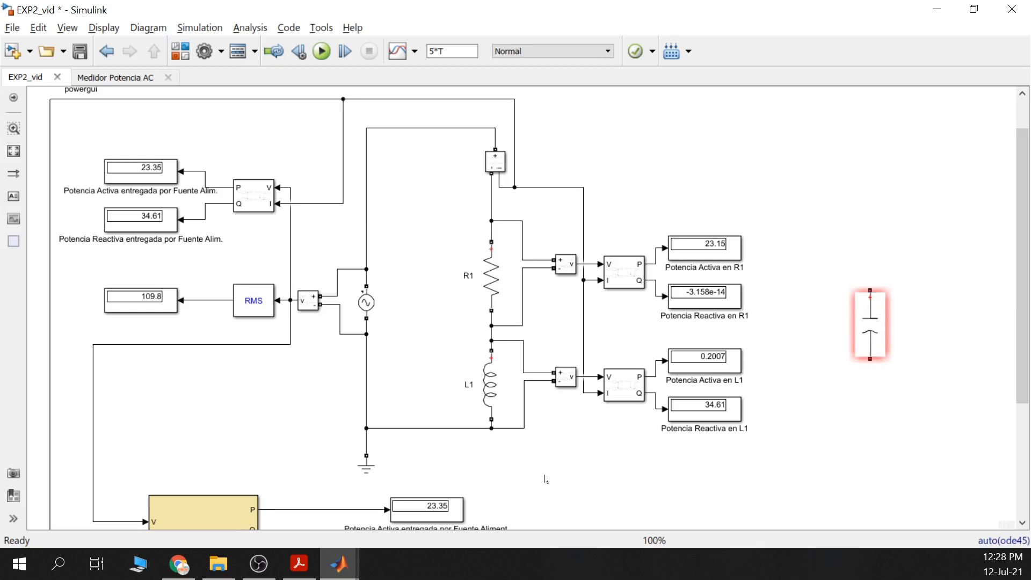
{"action": "scroll", "coordinate": [616, 445], "scroll_direction": "down", "scroll_amount": 5}
{"action": "scroll", "coordinate": [545, 417], "scroll_direction": "down", "scroll_amount": 2}
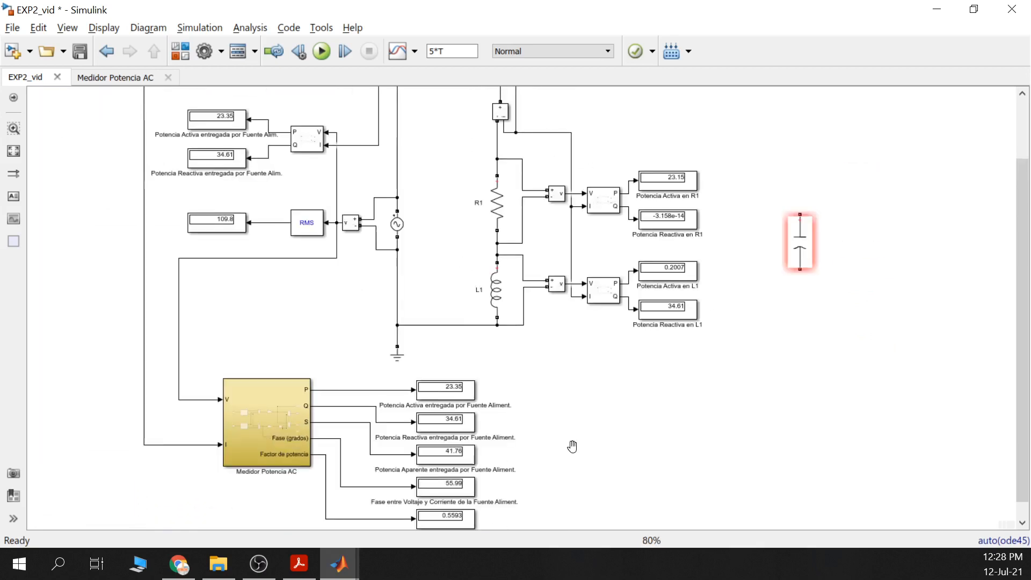
- Move the Medidor Potencia AC block together with its displays farther below the circuit
{"action": "scroll", "coordinate": [585, 415], "scroll_direction": "right", "scroll_amount": 1}
{"action": "left_click_drag", "start_coordinate": [585, 483], "coordinate": [284, 340]}
{"action": "left_click_drag", "start_coordinate": [279, 329], "coordinate": [286, 410]}
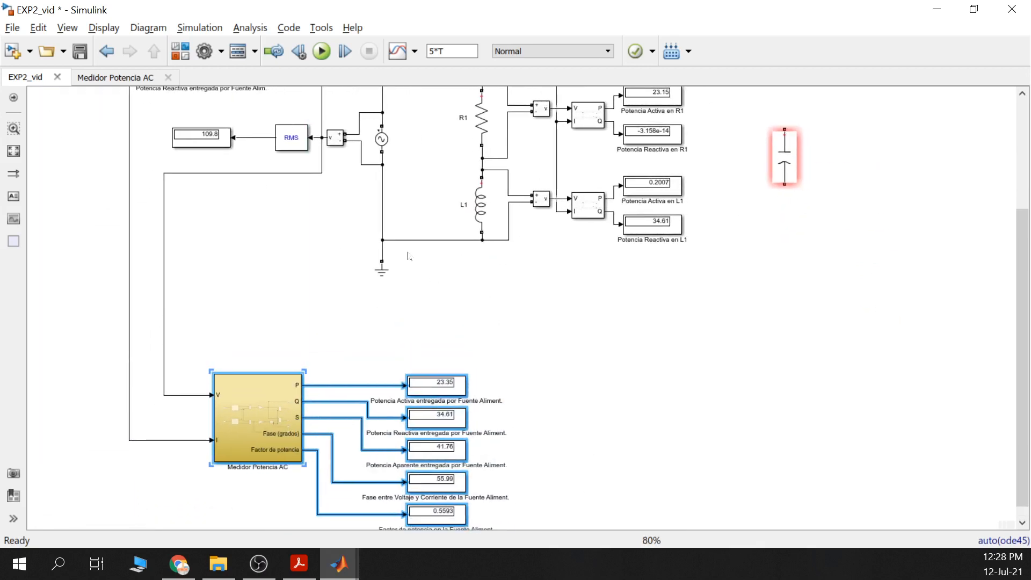
- Lower the ground block and the circuit's bottom return wire, including the segment beyond L1
{"action": "left_click_drag", "start_coordinate": [381, 270], "coordinate": [382, 304]}
{"action": "left_click_drag", "start_coordinate": [437, 240], "coordinate": [437, 284]}
{"action": "left_click_drag", "start_coordinate": [505, 243], "coordinate": [500, 286]}
- Move the R1–L1 branch with its measurement blocks and displays down, and bring its lower wire back level with the bottom return wire
{"action": "scroll", "coordinate": [568, 301], "scroll_direction": "up", "scroll_amount": 3}
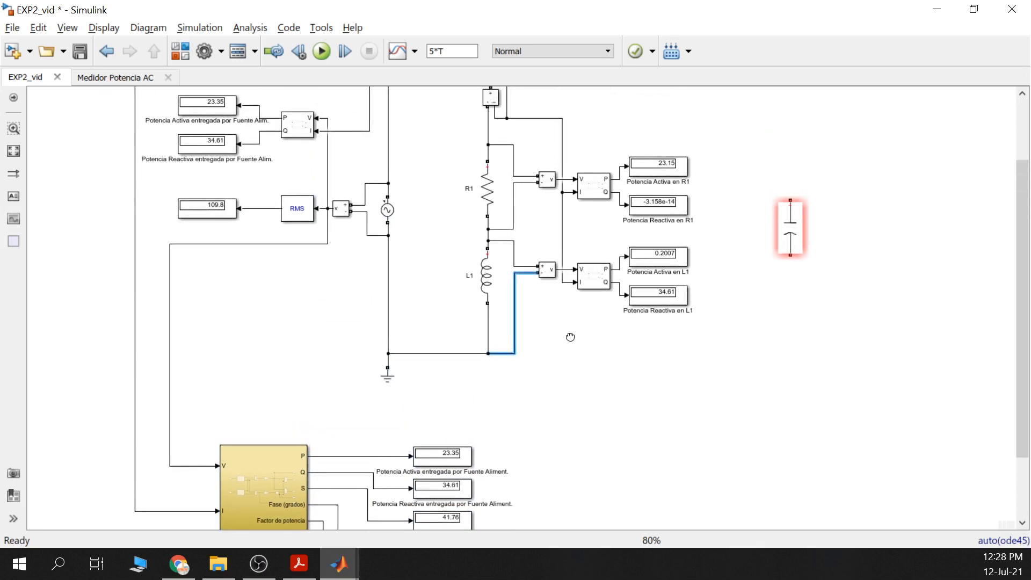
{"action": "scroll", "coordinate": [710, 331], "scroll_direction": "up", "scroll_amount": 2}
{"action": "left_click_drag", "start_coordinate": [701, 394], "coordinate": [490, 206]}
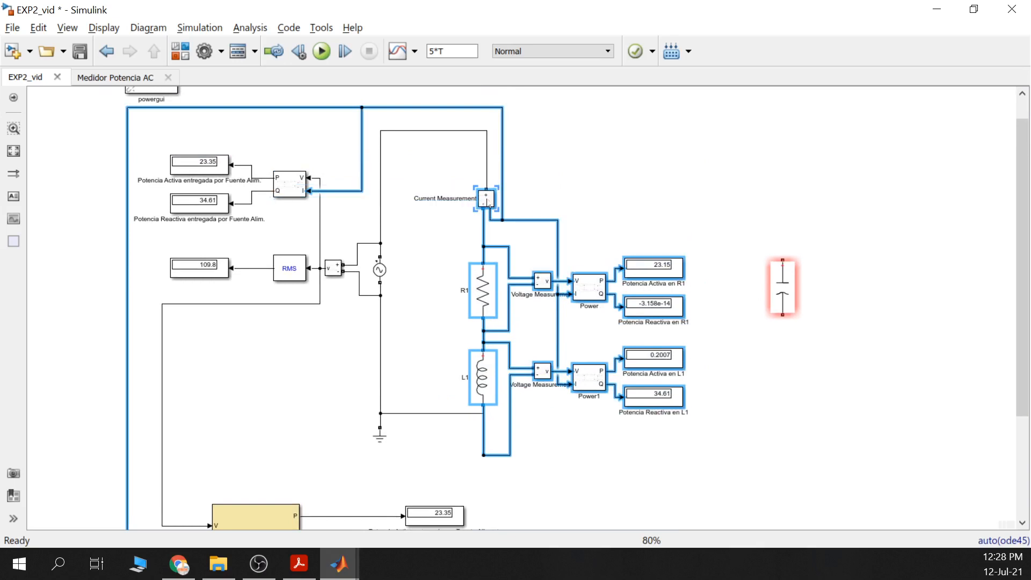
{"action": "left_click_drag", "start_coordinate": [503, 458], "coordinate": [505, 418]}
{"action": "left_click", "coordinate": [640, 480]}
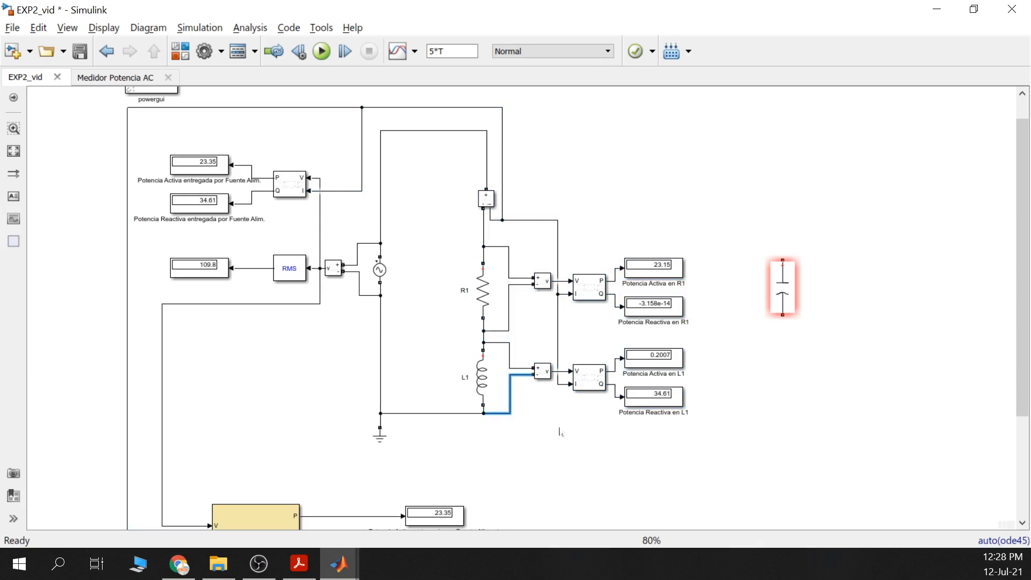
- Wire the capacitor's lower terminal to the circuit's bottom return wire and straighten the connection
{"action": "left_click", "coordinate": [785, 291]}
{"action": "left_click_drag", "start_coordinate": [785, 291], "coordinate": [510, 412]}
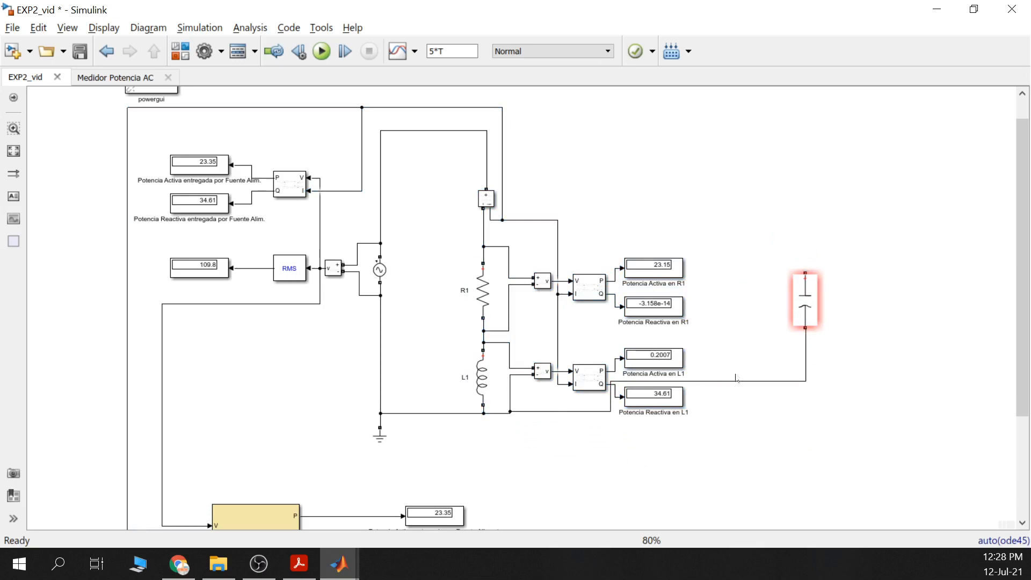
{"action": "left_click_drag", "start_coordinate": [744, 383], "coordinate": [541, 237]}
- Shift the R1 and L1 measurement blocks and displays slightly up, and bring the capacitor closer to them
{"action": "left_click_drag", "start_coordinate": [645, 274], "coordinate": [645, 271]}
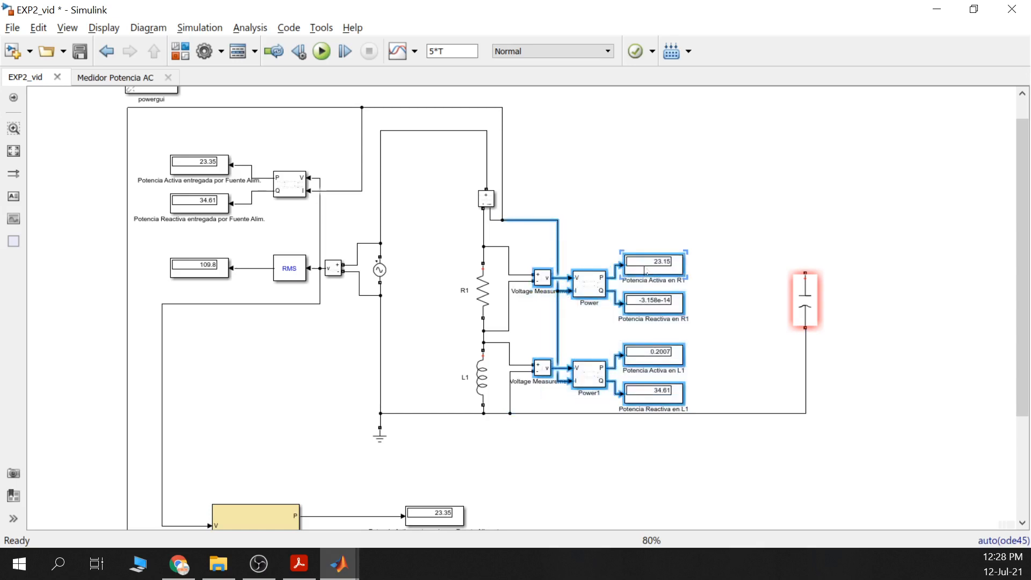
{"action": "left_click", "coordinate": [713, 308]}
{"action": "left_click", "coordinate": [816, 314]}
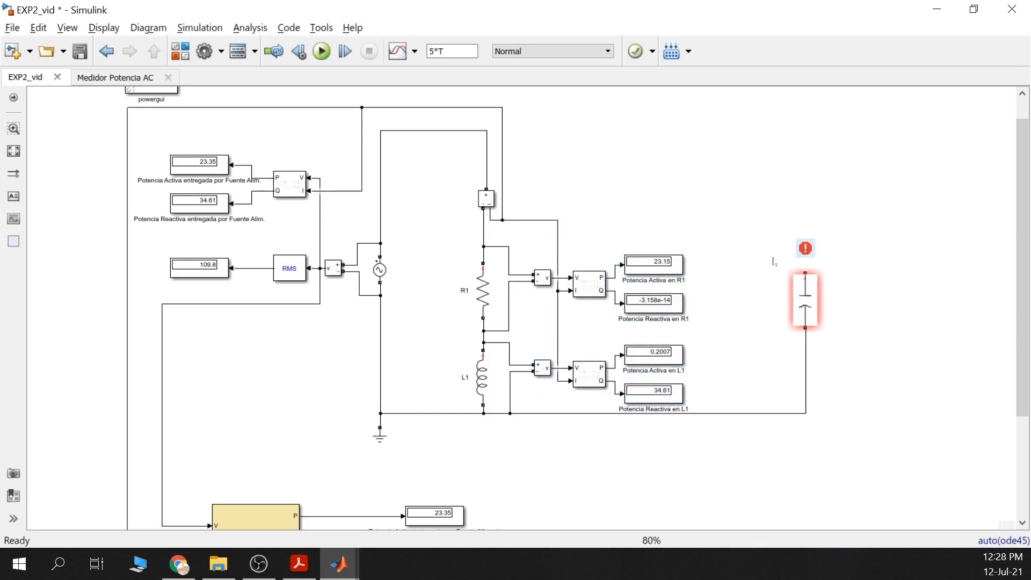
{"action": "left_click_drag", "start_coordinate": [810, 305], "coordinate": [774, 309]}
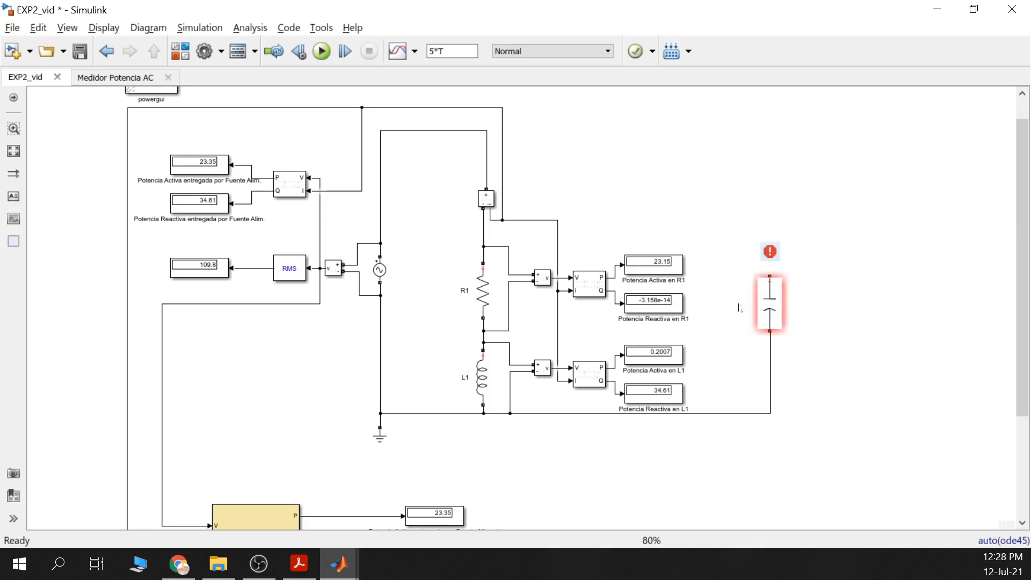
- Name the capacitor block C1 and wire its upper terminal to the circuit's top wire
{"action": "left_click", "coordinate": [781, 313]}
{"action": "triple_click", "coordinate": [745, 304]}
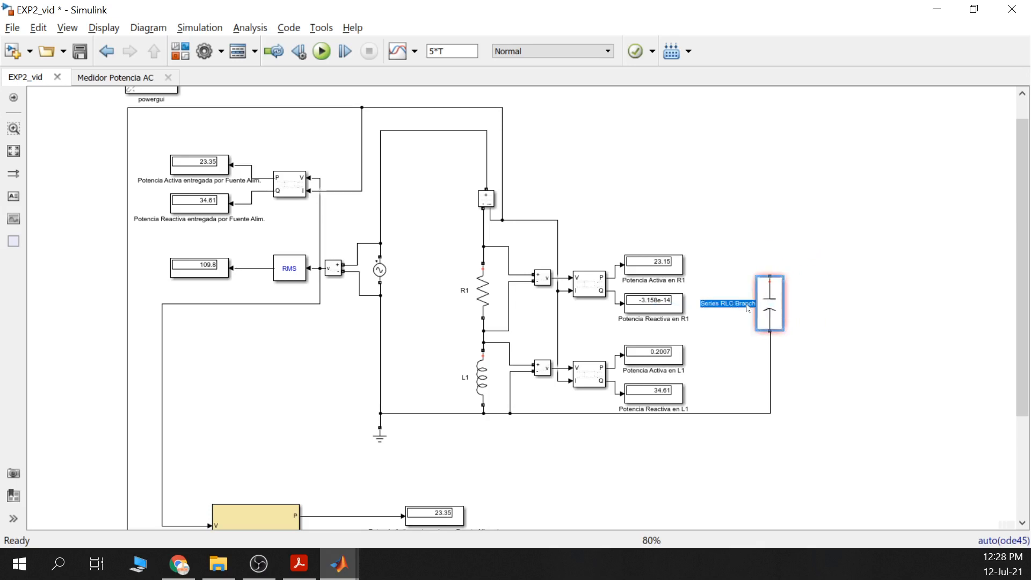
{"action": "key", "text": "BackSpace"}
{"action": "type", "text": "C1"}
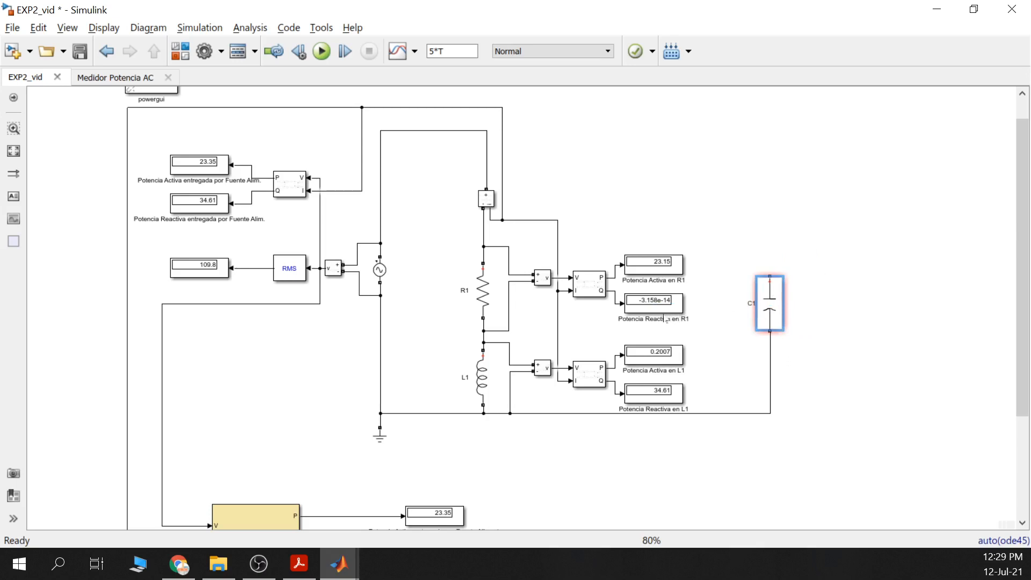
{"action": "left_click", "coordinate": [766, 203]}
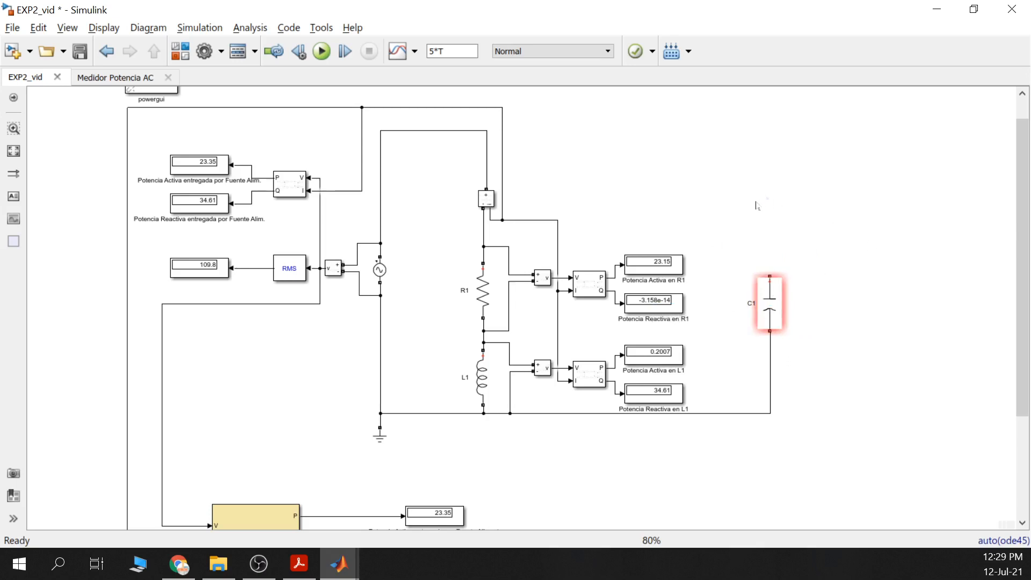
{"action": "left_click_drag", "start_coordinate": [767, 272], "coordinate": [487, 130]}
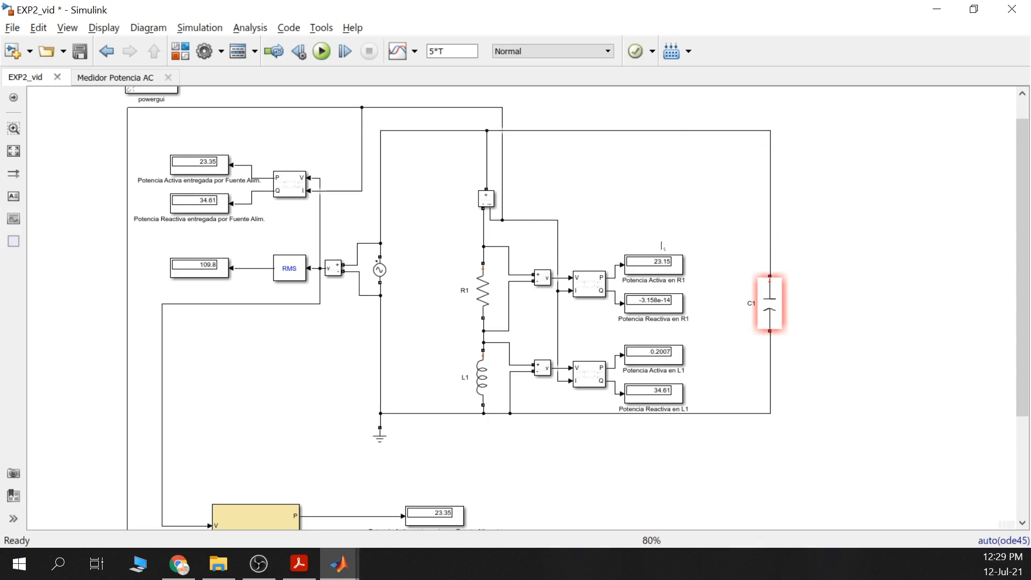
- Copy the R1–L1 branch's Current Measurement block into the wire above C1
{"action": "left_click", "coordinate": [590, 280]}
{"action": "left_click", "coordinate": [489, 202]}
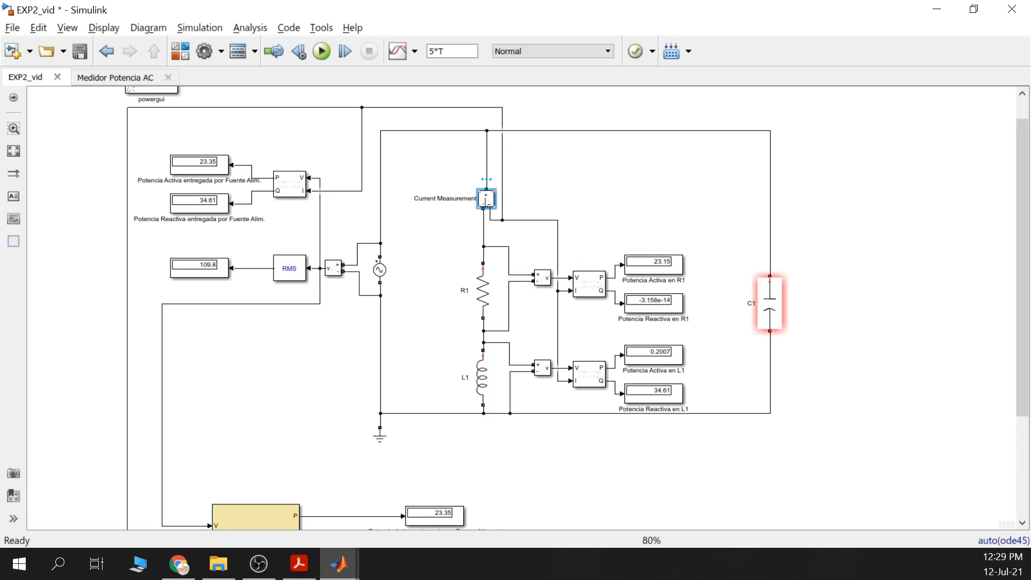
{"action": "left_click_drag", "start_coordinate": [488, 203], "coordinate": [778, 201]}
{"action": "mouse_move", "coordinate": [490, 203]}
{"action": "left_mouse_down"}
{"action": "mouse_move", "coordinate": [488, 167]}
{"action": "mouse_move", "coordinate": [488, 201]}
{"action": "left_mouse_up"}
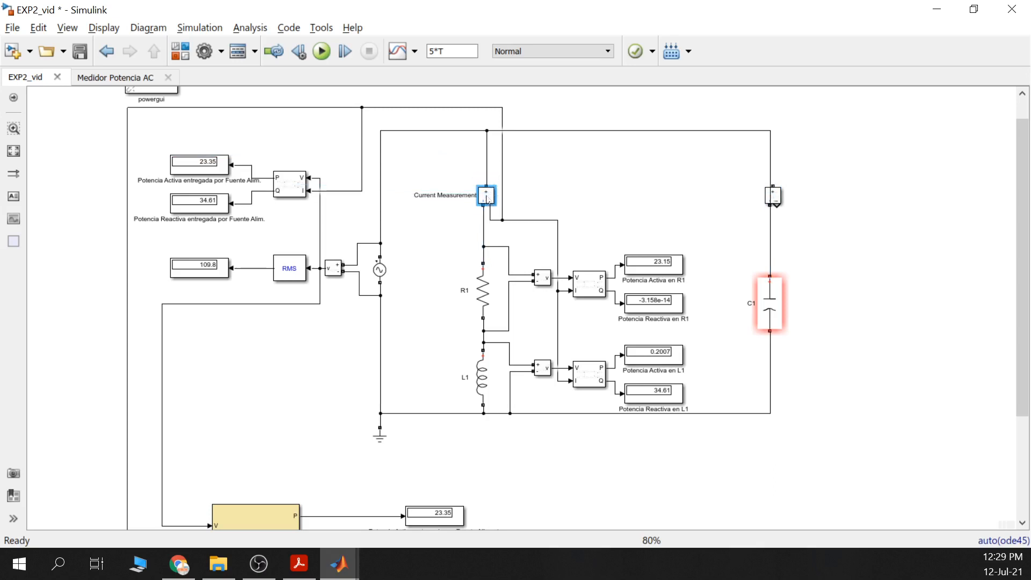
- Move C1 down level with L1 and adjust its current measurement block and return wire to line up with it
{"action": "left_click_drag", "start_coordinate": [775, 301], "coordinate": [778, 369]}
{"action": "left_click_drag", "start_coordinate": [719, 420], "coordinate": [720, 413]}
{"action": "mouse_move", "coordinate": [776, 204]}
{"action": "left_mouse_down"}
{"action": "mouse_move", "coordinate": [820, 199]}
{"action": "mouse_move", "coordinate": [776, 187]}
{"action": "mouse_move", "coordinate": [794, 196]}
{"action": "mouse_move", "coordinate": [774, 177]}
{"action": "mouse_move", "coordinate": [779, 220]}
{"action": "mouse_move", "coordinate": [783, 201]}
{"action": "left_mouse_up"}
{"action": "left_click", "coordinate": [799, 207]}
{"action": "left_click", "coordinate": [838, 190]}
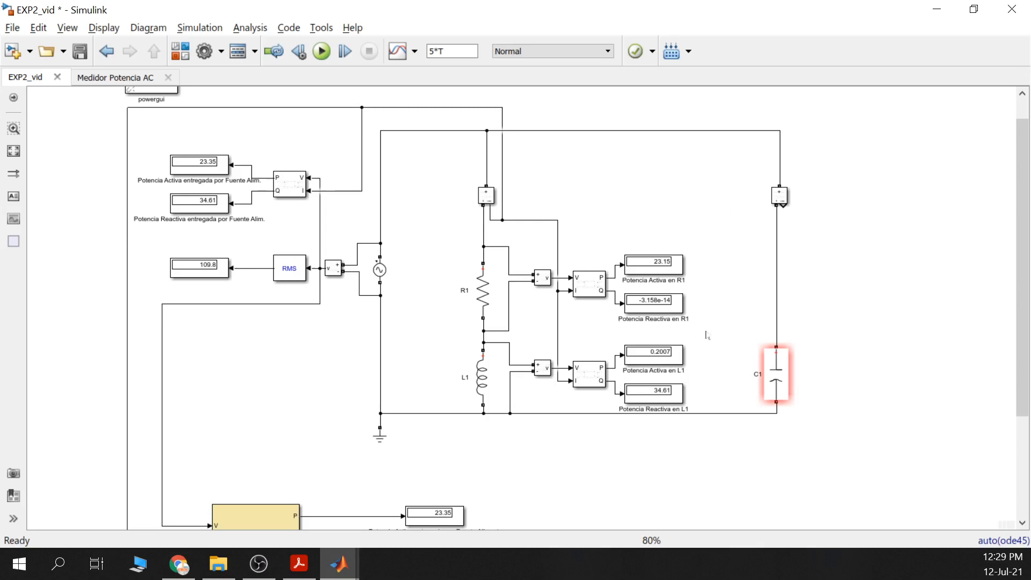
- Duplicate L1's voltage measurement, Power block and two displays beside C1, and connect the measurement's positive terminal above C1
{"action": "left_click_drag", "start_coordinate": [705, 332], "coordinate": [536, 407]}
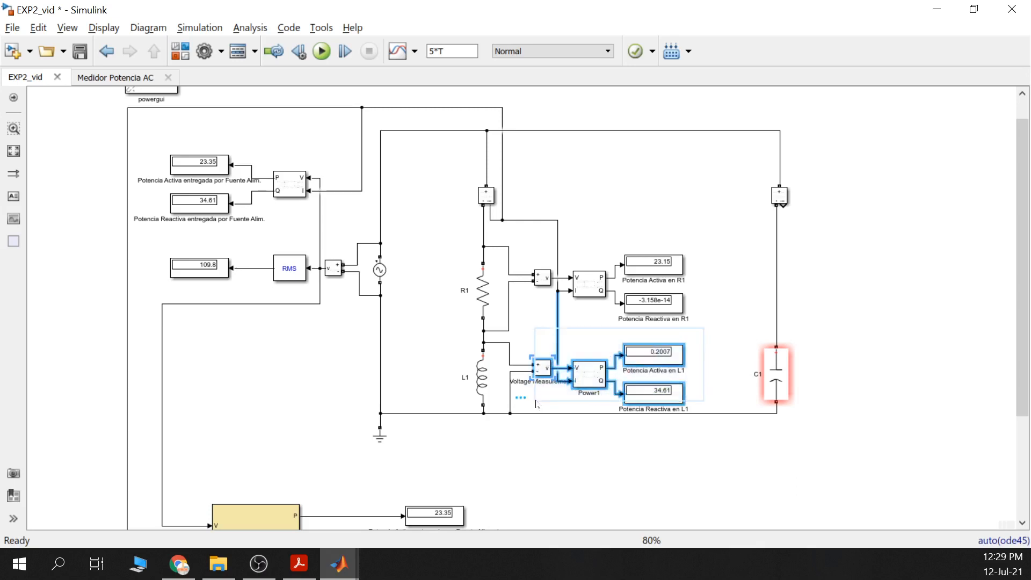
{"action": "left_click", "coordinate": [907, 305]}
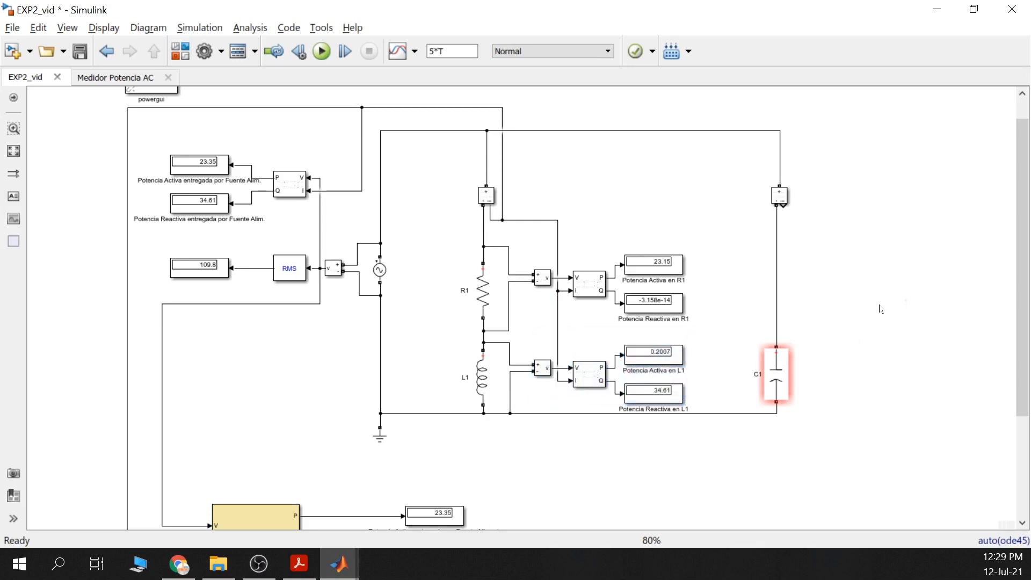
{"action": "key", "text": "ctrl+v"}
{"action": "left_click_drag", "start_coordinate": [917, 382], "coordinate": [777, 328]}
{"action": "left_click", "coordinate": [838, 367]}
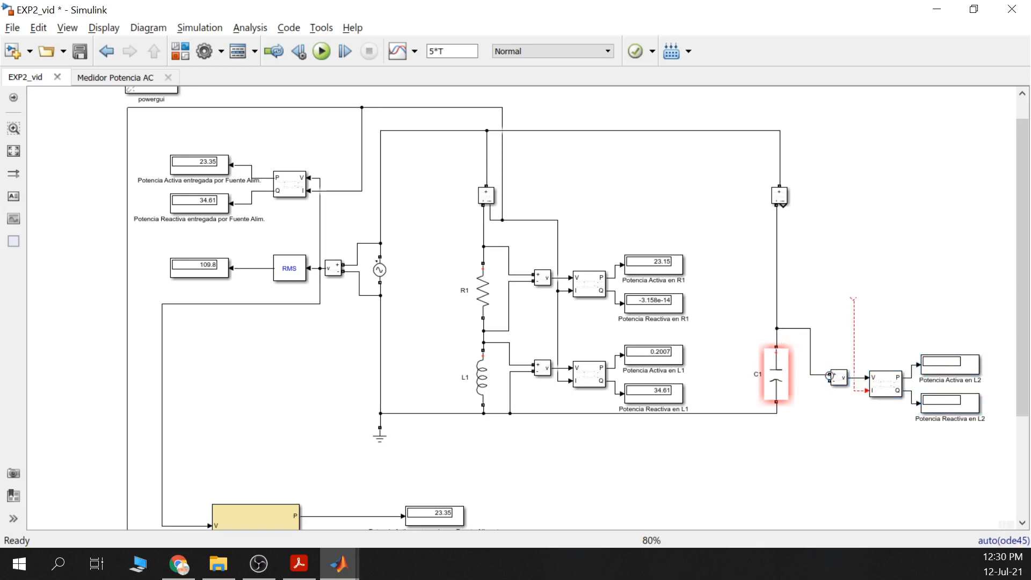
- Connect the new voltage measurement's negative terminal below C1 and the Power block's I input to C1's current measurement output, with tidy routing
{"action": "left_click_drag", "start_coordinate": [829, 380], "coordinate": [777, 413]}
{"action": "left_click", "coordinate": [891, 390]}
{"action": "mouse_move", "coordinate": [854, 299]}
{"action": "left_mouse_down"}
{"action": "mouse_move", "coordinate": [819, 223]}
{"action": "mouse_move", "coordinate": [781, 210]}
{"action": "mouse_move", "coordinate": [827, 264]}
{"action": "left_mouse_up"}
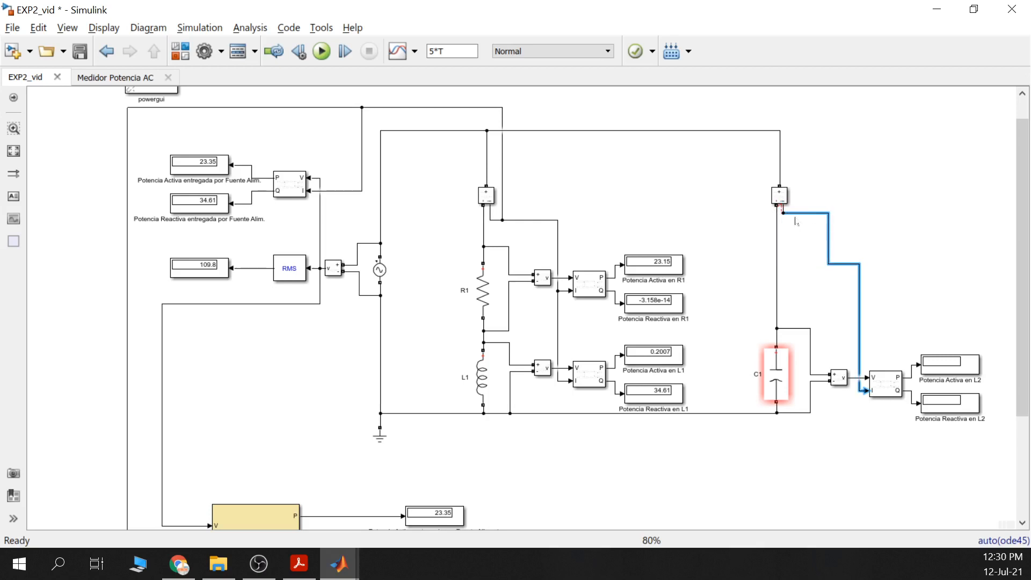
{"action": "left_click", "coordinate": [784, 212]}
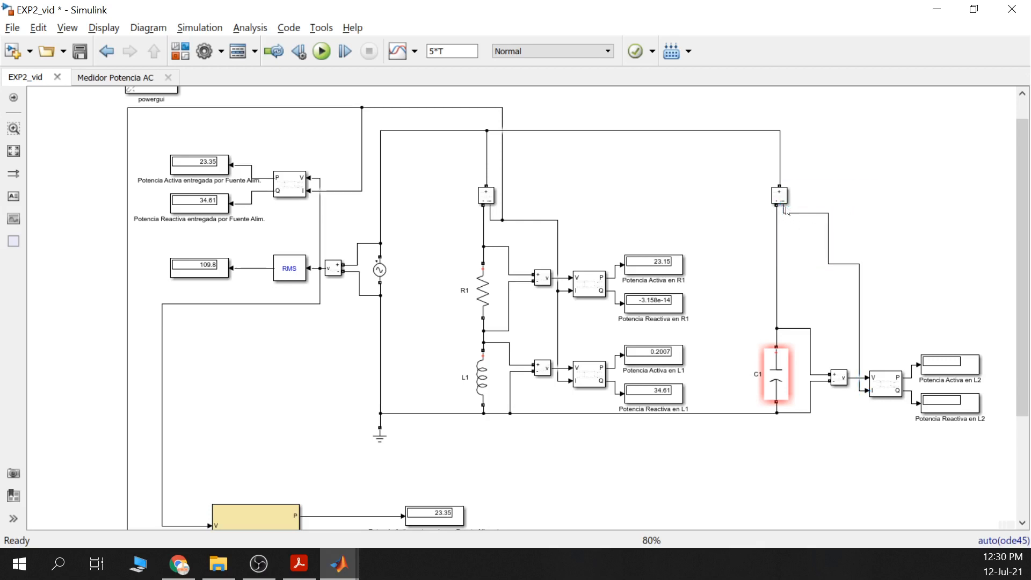
{"action": "left_click_drag", "start_coordinate": [829, 245], "coordinate": [819, 221]}
{"action": "left_click", "coordinate": [903, 241]}
- Copy the R1–L1 Current Measurement block, rotate it to horizontal and place it at the top wire between the source and R1–L1 branch
{"action": "scroll", "coordinate": [330, 346], "scroll_direction": "down", "scroll_amount": 2}
{"action": "left_click_drag", "start_coordinate": [333, 358], "coordinate": [336, 316]}
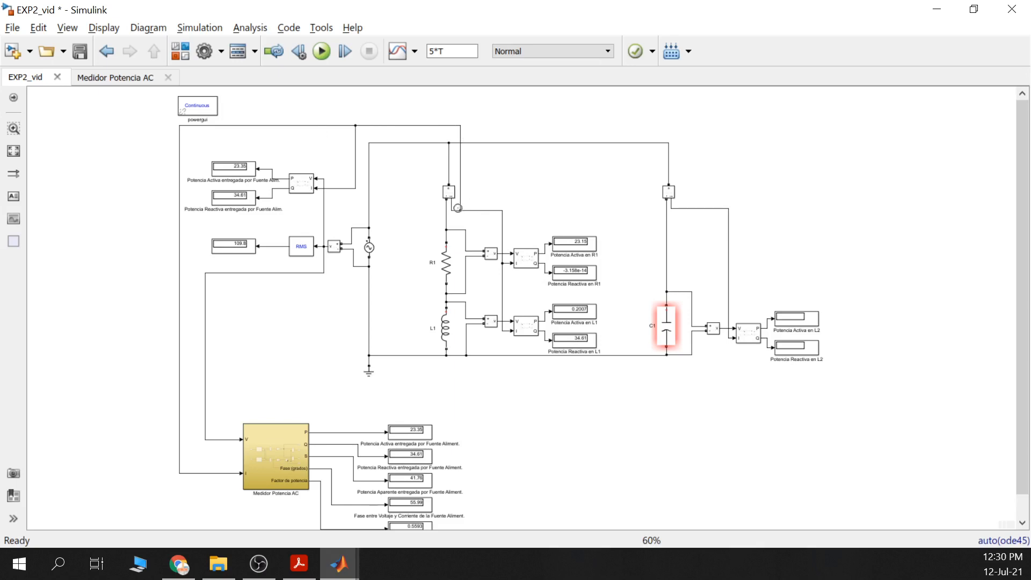
{"action": "left_click_drag", "start_coordinate": [457, 211], "coordinate": [460, 210]}
{"action": "left_click", "coordinate": [411, 144]}
{"action": "left_click", "coordinate": [449, 192]}
{"action": "mouse_move", "coordinate": [455, 199]}
{"action": "left_mouse_down"}
{"action": "mouse_move", "coordinate": [405, 156]}
{"action": "mouse_move", "coordinate": [405, 165]}
{"action": "left_mouse_up"}
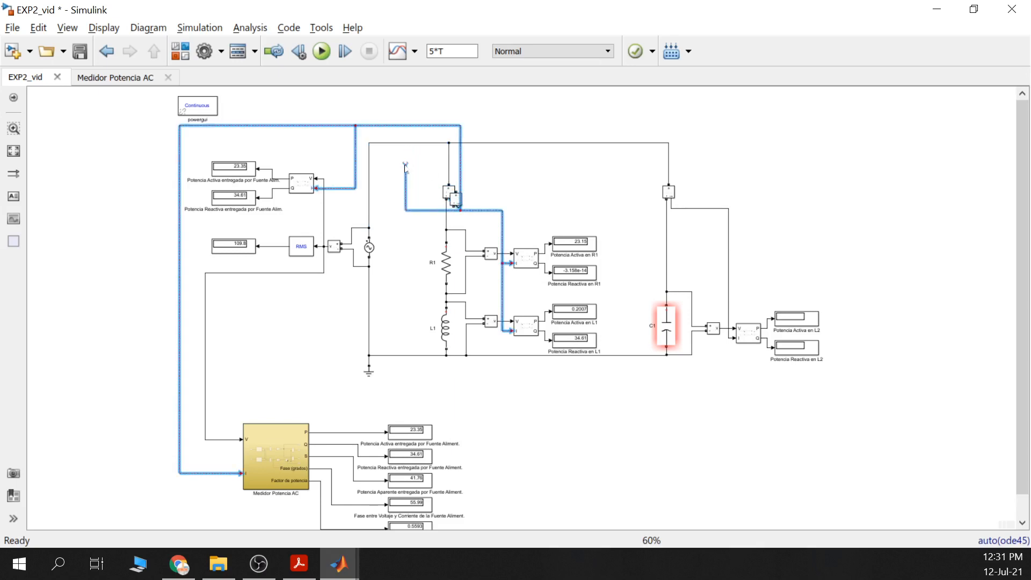
{"action": "left_click_drag", "start_coordinate": [455, 202], "coordinate": [405, 163]}
{"action": "key", "text": "ctrl+r"}
{"action": "key", "text": "ctrl+r"}
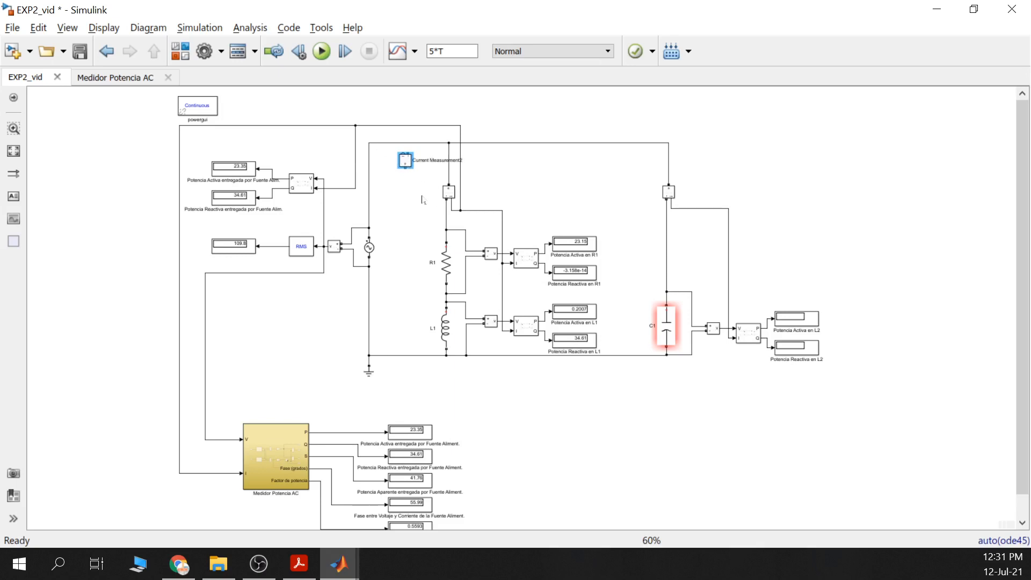
{"action": "left_click_drag", "start_coordinate": [407, 165], "coordinate": [410, 141]}
- Insert the copied current measurement in series with the source by wiring both terminals to the top wire and deleting the bypassed segment
{"action": "scroll", "coordinate": [410, 140], "scroll_direction": "up", "scroll_amount": 6}
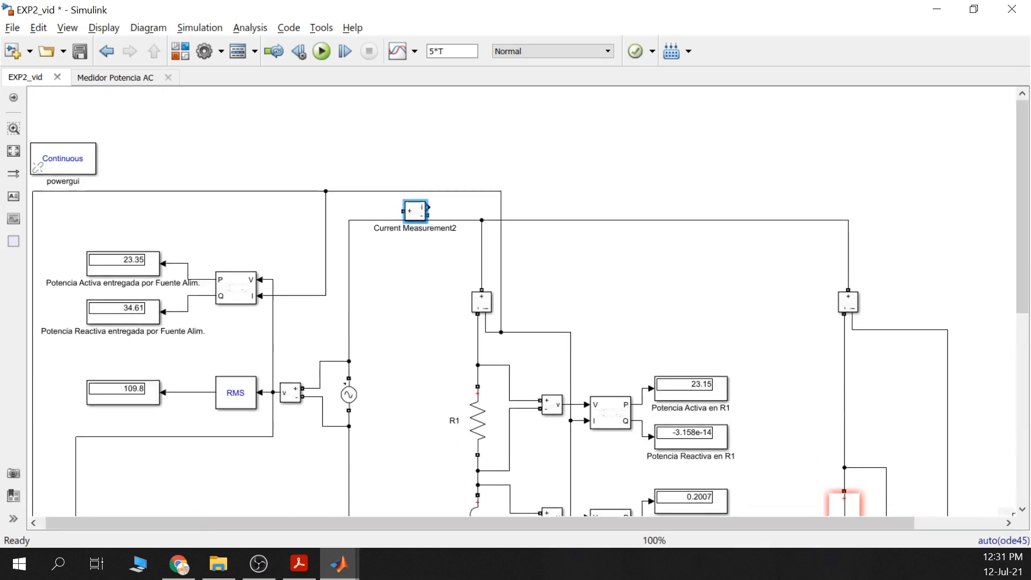
{"action": "scroll", "coordinate": [409, 239], "scroll_direction": "up", "scroll_amount": 1}
{"action": "left_click_drag", "start_coordinate": [398, 227], "coordinate": [357, 239]}
{"action": "left_click_drag", "start_coordinate": [424, 227], "coordinate": [424, 218]}
{"action": "left_click_drag", "start_coordinate": [358, 237], "coordinate": [357, 244]}
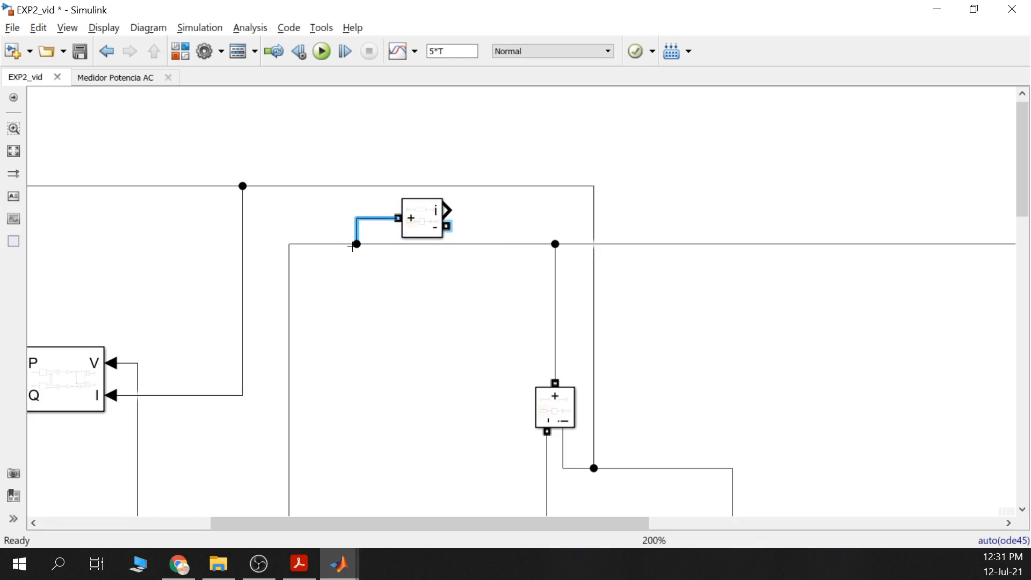
{"action": "mouse_move", "coordinate": [447, 226]}
{"action": "left_mouse_down"}
{"action": "mouse_move", "coordinate": [461, 226]}
{"action": "mouse_move", "coordinate": [471, 244]}
{"action": "mouse_move", "coordinate": [419, 235]}
{"action": "mouse_move", "coordinate": [419, 245]}
{"action": "left_mouse_up"}
{"action": "left_click", "coordinate": [434, 245]}
{"action": "key", "text": "Delete"}
{"action": "left_click_drag", "start_coordinate": [311, 245], "coordinate": [311, 235]}
{"action": "left_click", "coordinate": [485, 300]}
- Delete the signal line linking the R1–L1 current measurement to the source power meters
{"action": "scroll", "coordinate": [486, 298], "scroll_direction": "down", "scroll_amount": 1}
{"action": "scroll", "coordinate": [487, 299], "scroll_direction": "down", "scroll_amount": 1}
{"action": "left_click_drag", "start_coordinate": [487, 299], "coordinate": [537, 237]}
{"action": "left_click", "coordinate": [470, 242]}
{"action": "key", "text": "Delete"}
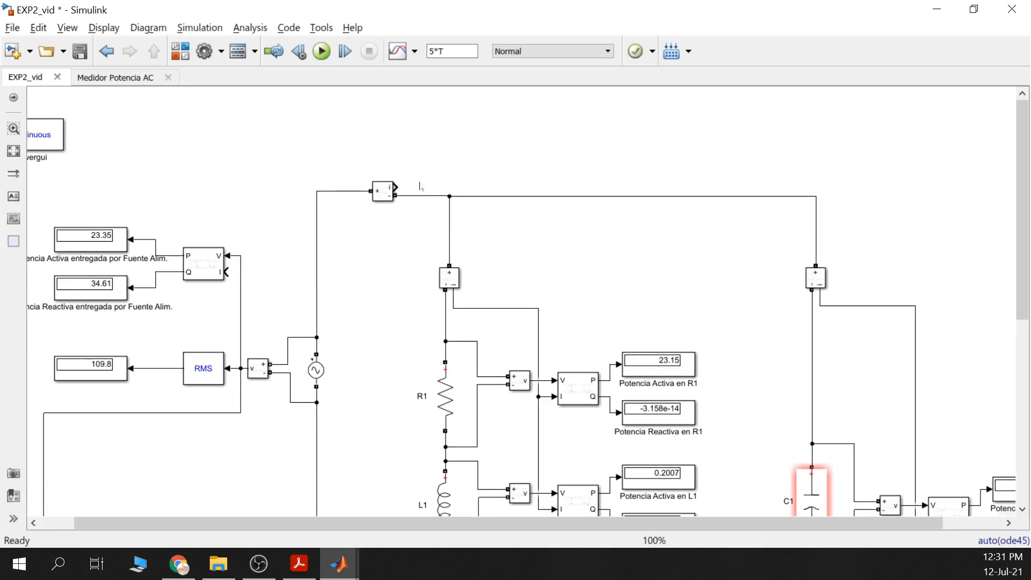
- Connect the source current measurement's output to the I input of the source's Power block and route the line clear of the other wires
{"action": "left_click_drag", "start_coordinate": [399, 185], "coordinate": [227, 272]}
{"action": "scroll", "coordinate": [361, 316], "scroll_direction": "down", "scroll_amount": 1}
{"action": "left_click_drag", "start_coordinate": [363, 316], "coordinate": [570, 260]}
{"action": "left_click_drag", "start_coordinate": [555, 218], "coordinate": [542, 119]}
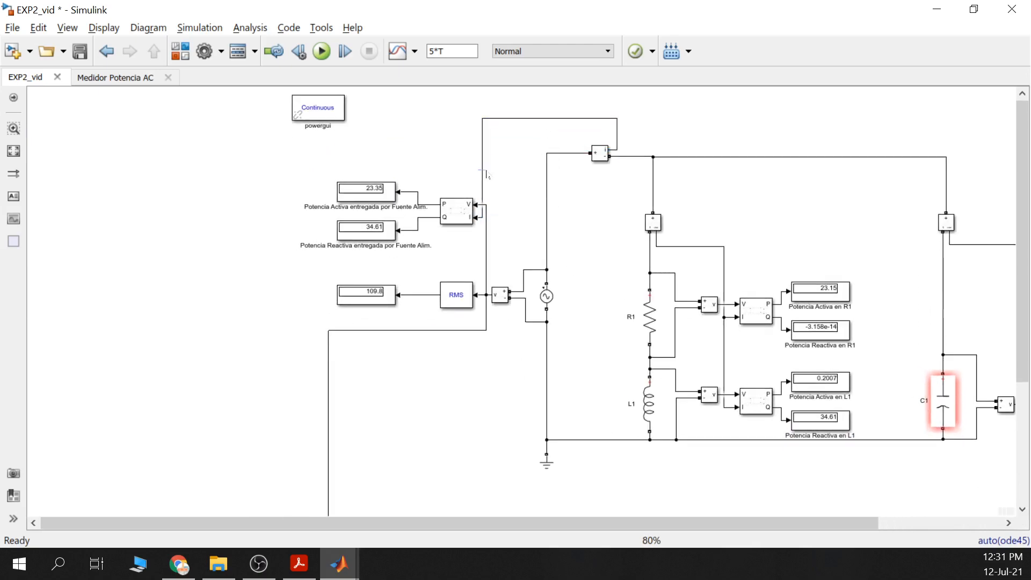
{"action": "left_click_drag", "start_coordinate": [482, 170], "coordinate": [496, 169]}
{"action": "left_click", "coordinate": [506, 258]}
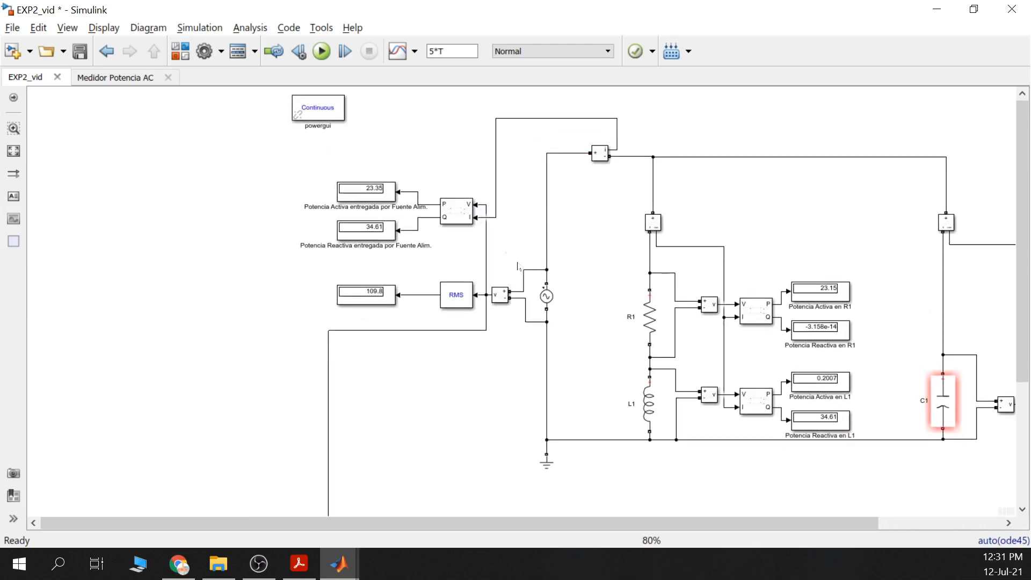
- Branch the source current signal to Medidor Potencia AC's I input, route it around the source displays, and move powergui clear of it
{"action": "scroll", "coordinate": [520, 266], "scroll_direction": "down", "scroll_amount": 1}
{"action": "left_click_drag", "start_coordinate": [514, 337], "coordinate": [516, 314]}
{"action": "left_click", "coordinate": [418, 493]}
{"action": "left_click_drag", "start_coordinate": [409, 491], "coordinate": [504, 132]}
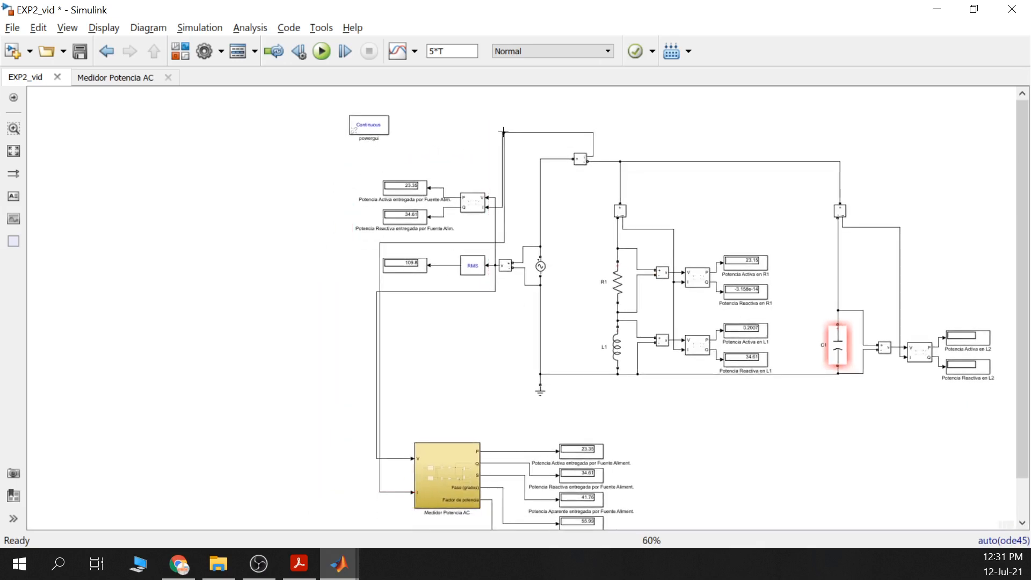
{"action": "left_click_drag", "start_coordinate": [508, 236], "coordinate": [348, 220]}
{"action": "left_click", "coordinate": [380, 118]}
{"action": "left_click_drag", "start_coordinate": [379, 118], "coordinate": [381, 99]}
{"action": "left_click_drag", "start_coordinate": [424, 146], "coordinate": [424, 135]}
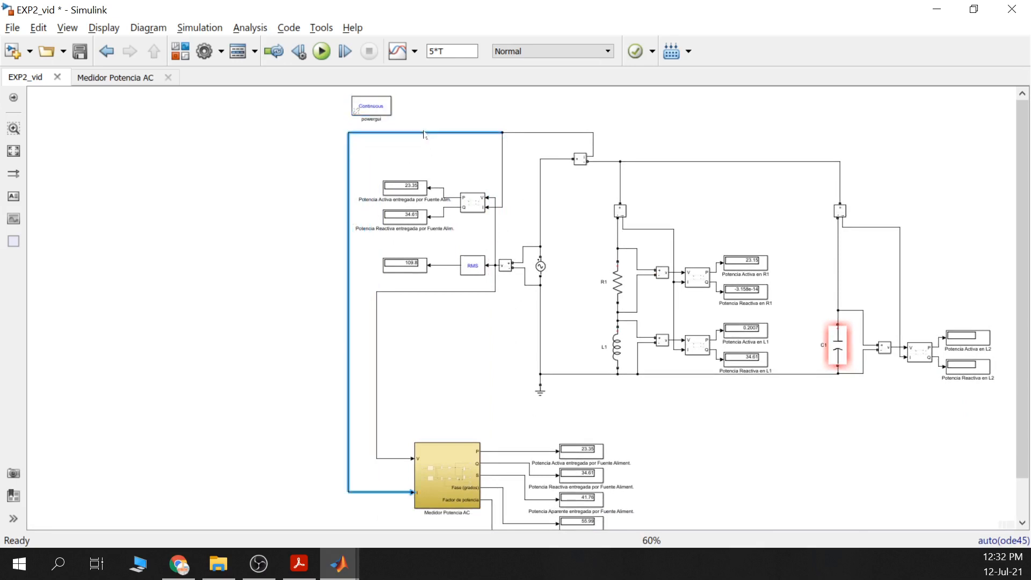
{"action": "left_click", "coordinate": [516, 180]}
- Relabel C1's active power display as "Potencia Activa en C1"
{"action": "left_click_drag", "start_coordinate": [691, 189], "coordinate": [607, 172]}
{"action": "left_click_drag", "start_coordinate": [659, 228], "coordinate": [590, 193]}
{"action": "left_click", "coordinate": [602, 208]}
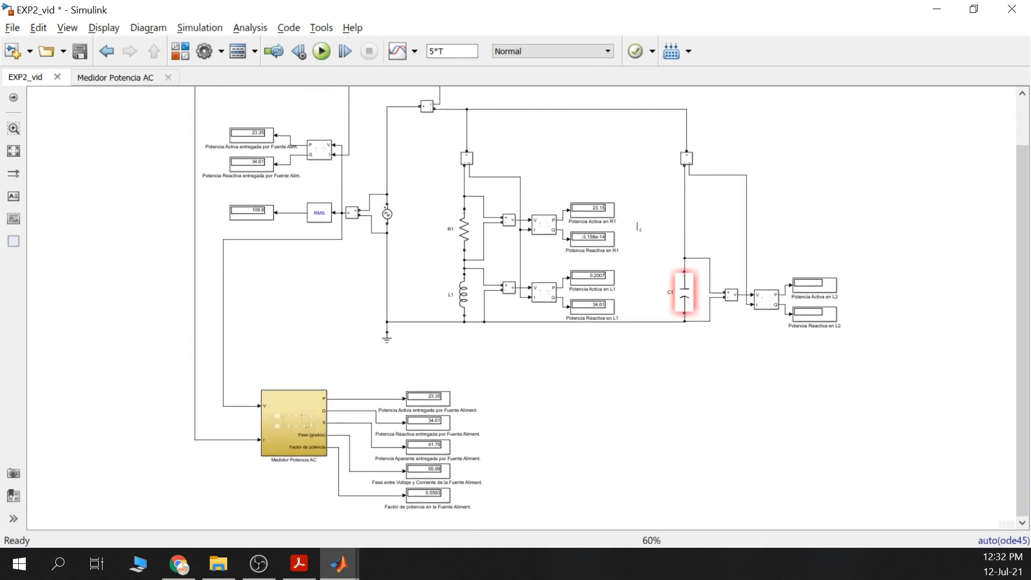
{"action": "left_click", "coordinate": [688, 299]}
{"action": "scroll", "coordinate": [838, 301], "scroll_direction": "up", "scroll_amount": 4}
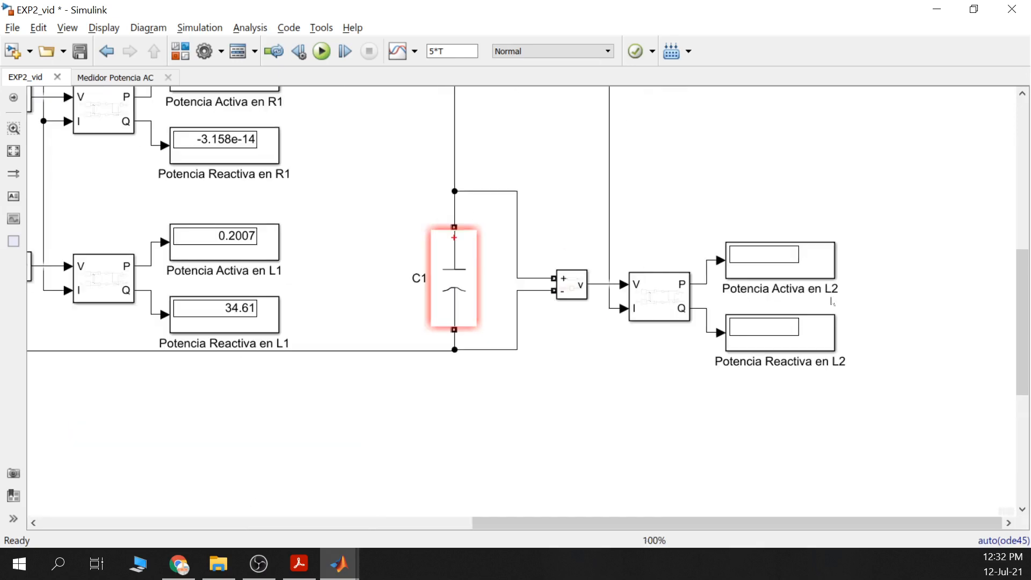
{"action": "left_click_drag", "start_coordinate": [822, 290], "coordinate": [839, 290]}
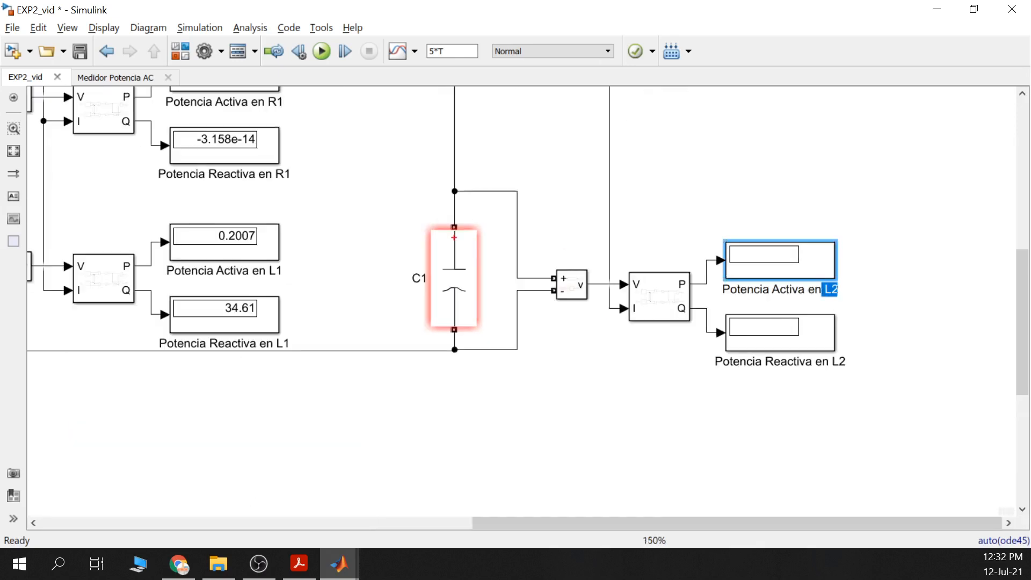
{"action": "key", "text": "BackSpace"}
{"action": "type", "text": "C1"}
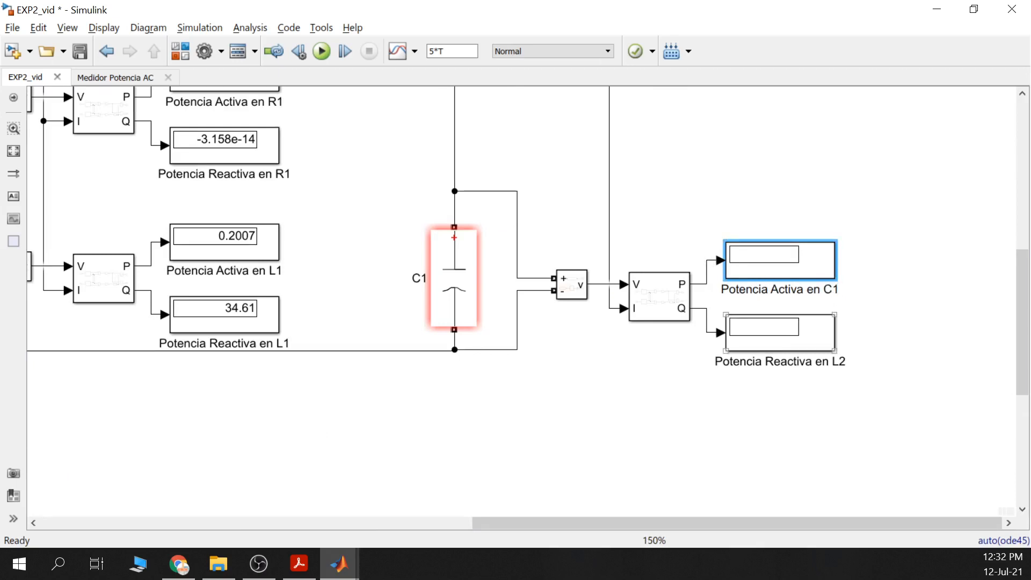
- Relabel C1's reactive power display as "Potencia Reactiva en C1"
{"action": "left_click", "coordinate": [838, 361]}
{"action": "double_click", "coordinate": [839, 362]}
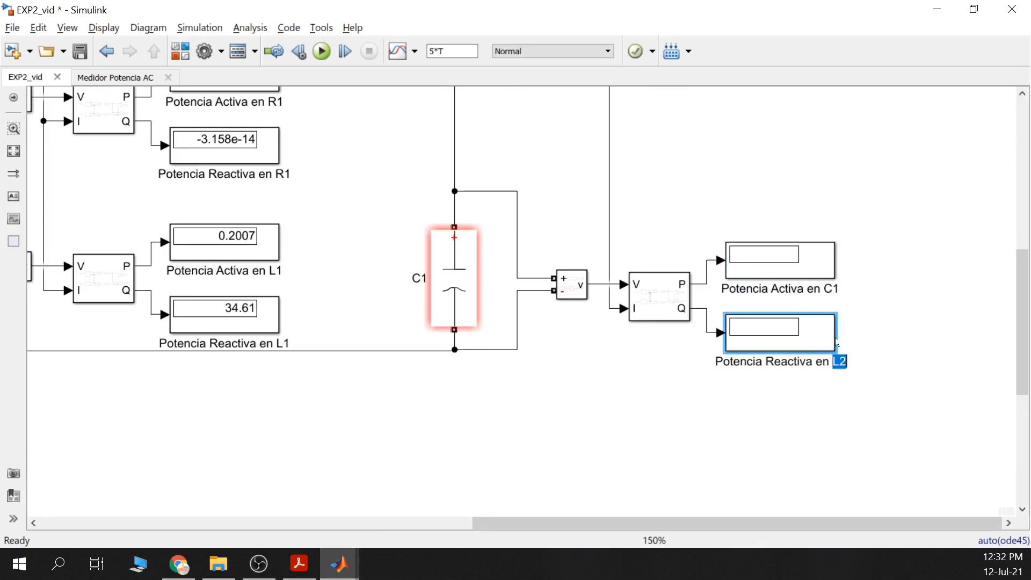
{"action": "type", "text": "C1"}
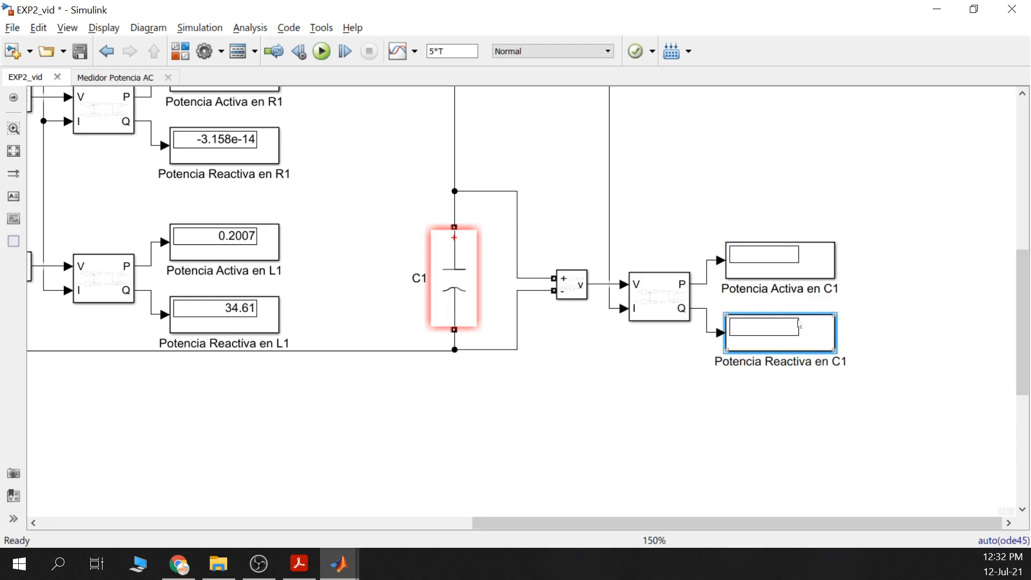
{"action": "left_click", "coordinate": [869, 439]}
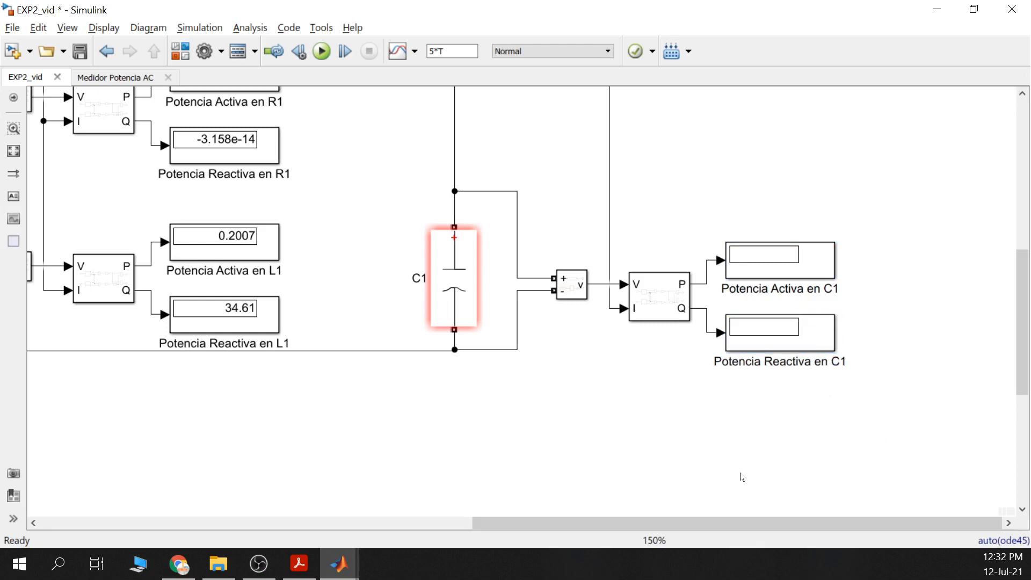
- Examine the highlighted capacitor C1, its power displays and the complete circuit with the source measurements
{"action": "scroll", "coordinate": [725, 458], "scroll_direction": "down", "scroll_amount": 4}
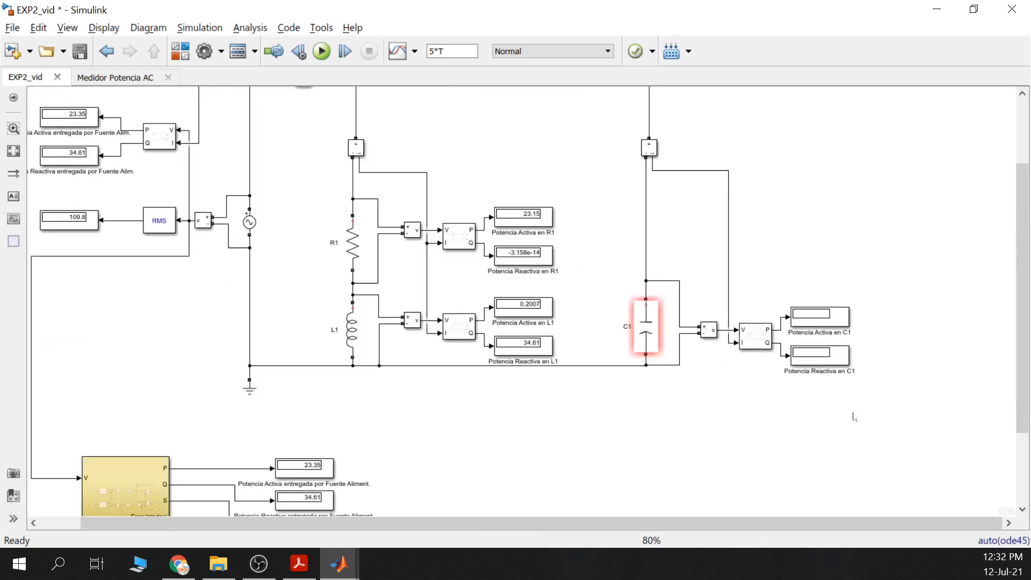
{"action": "left_click", "coordinate": [657, 324]}
{"action": "left_click", "coordinate": [674, 338]}
{"action": "left_click", "coordinate": [648, 352]}
{"action": "left_click", "coordinate": [825, 346]}
{"action": "left_click", "coordinate": [655, 316]}
{"action": "scroll", "coordinate": [836, 445], "scroll_direction": "down", "scroll_amount": 2}
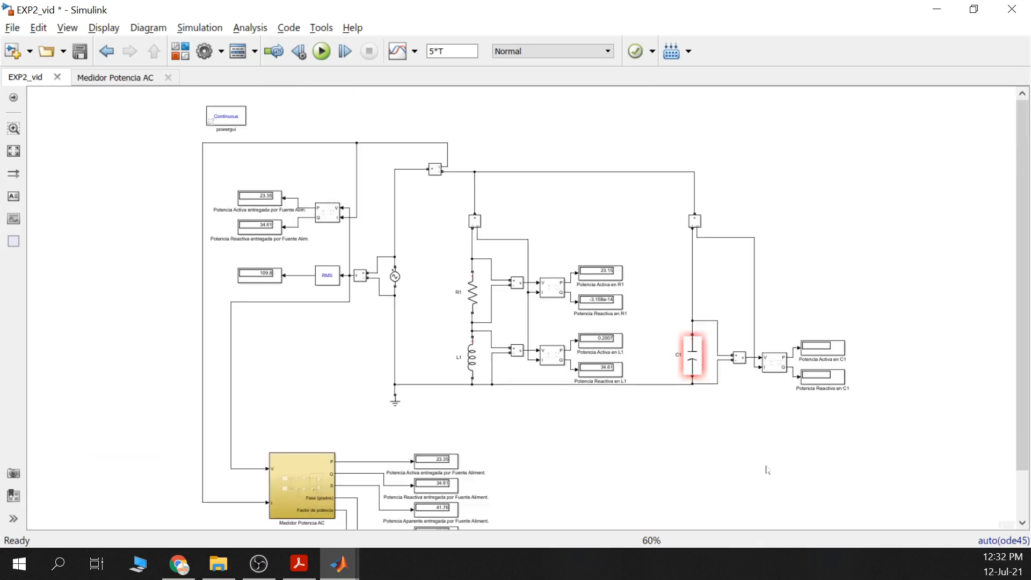
{"action": "scroll", "coordinate": [760, 451], "scroll_direction": "down", "scroll_amount": 1}
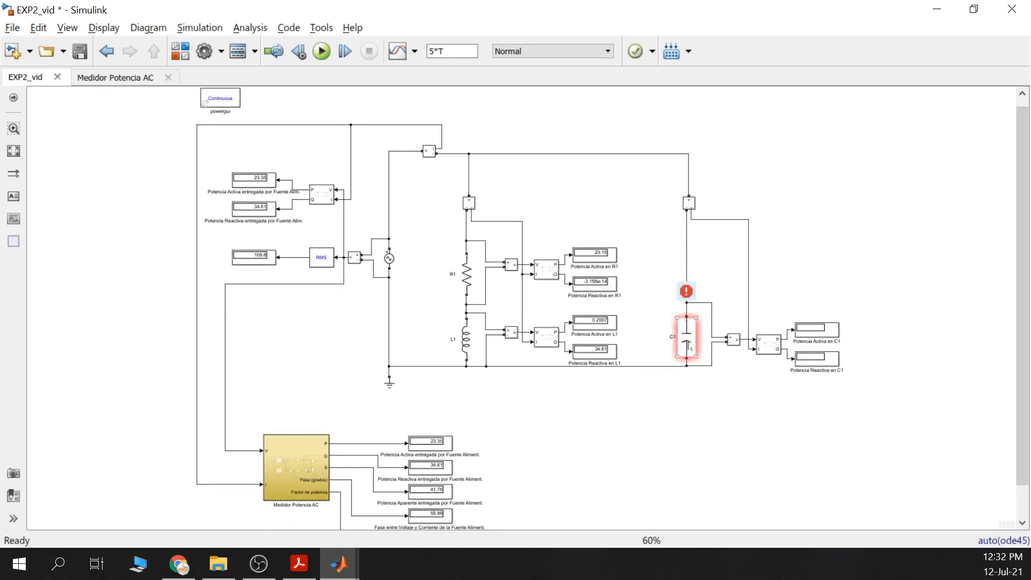
{"action": "scroll", "coordinate": [721, 439], "scroll_direction": "down", "scroll_amount": 2}
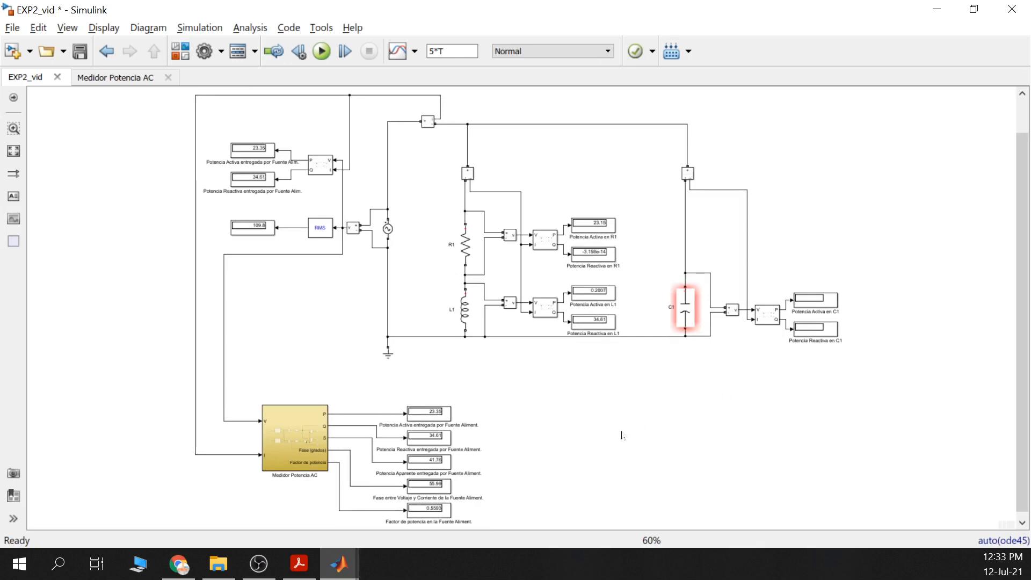
- Switch to the MATLAB script and enclose the P, Q and S lines between two identical rows of percent signs
{"action": "left_click", "coordinate": [344, 566]}
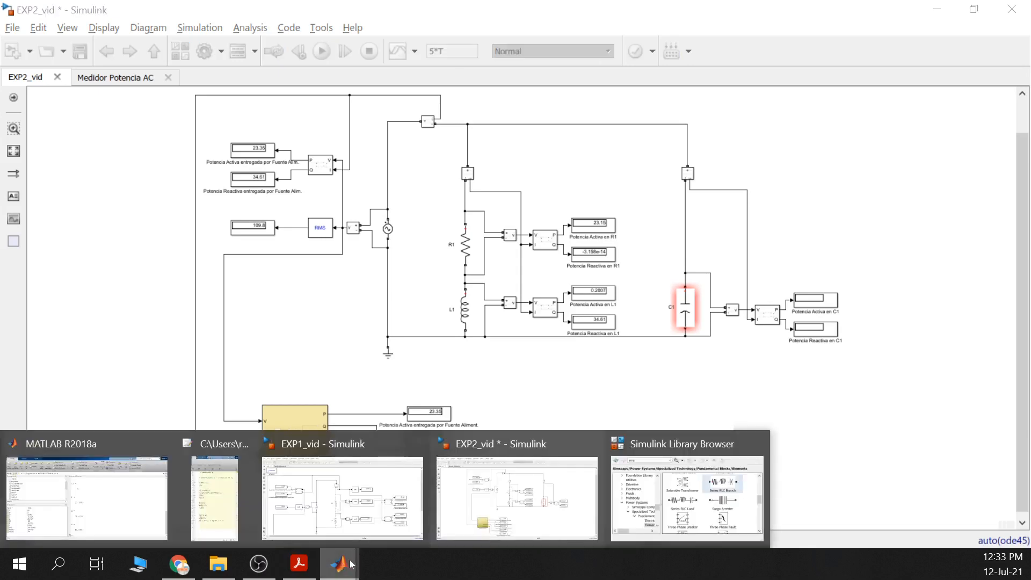
{"action": "left_click", "coordinate": [242, 472]}
{"action": "left_click", "coordinate": [198, 421]}
{"action": "left_click", "coordinate": [49, 374]}
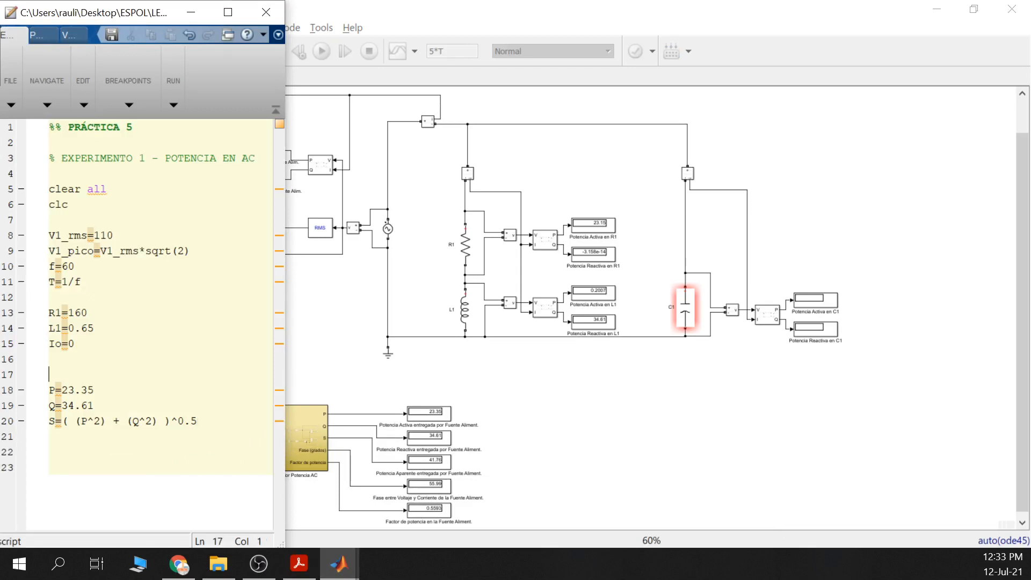
{"action": "type", "text": "%%%%%%%%%%%"}
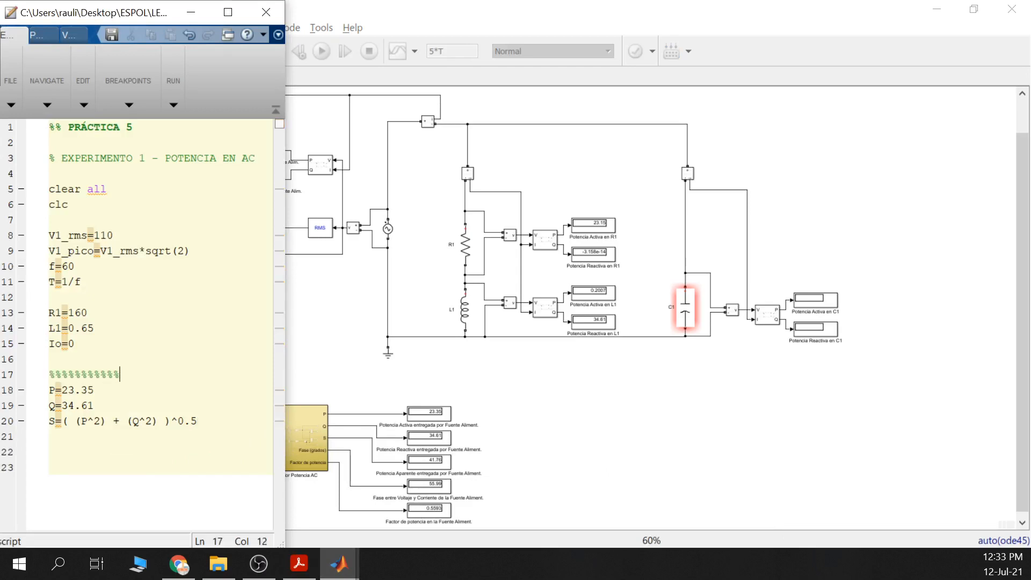
{"action": "type", "text": "%%%%%%%%%%%%%"}
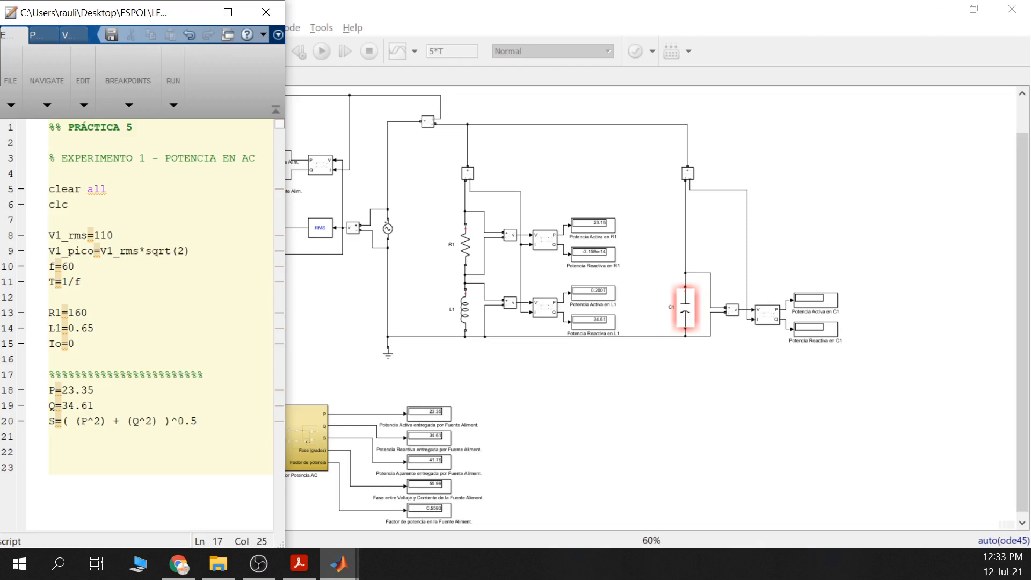
{"action": "left_click_drag", "start_coordinate": [204, 375], "coordinate": [45, 376]}
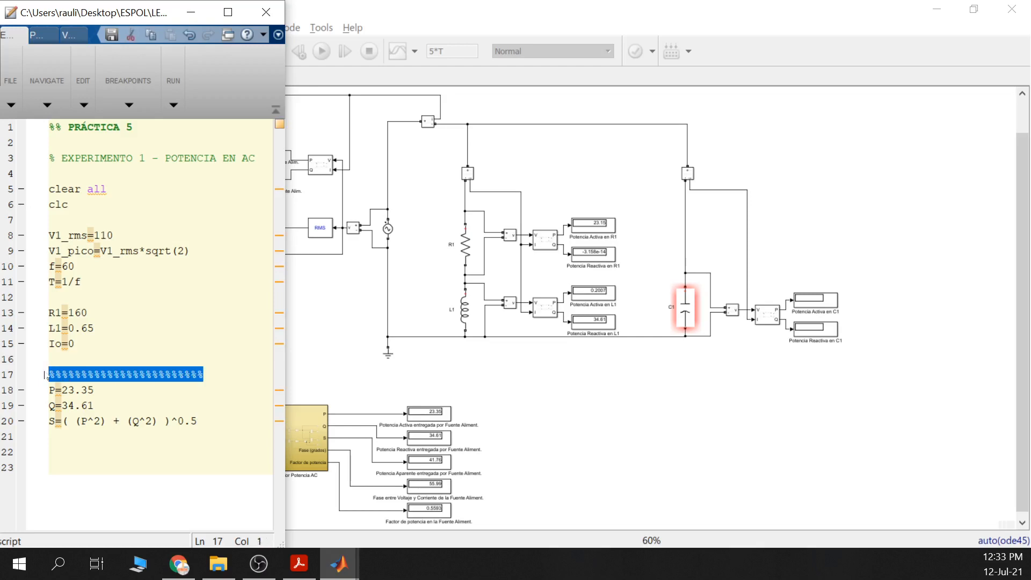
{"action": "key", "text": "ctrl+c"}
{"action": "left_click", "coordinate": [49, 436]}
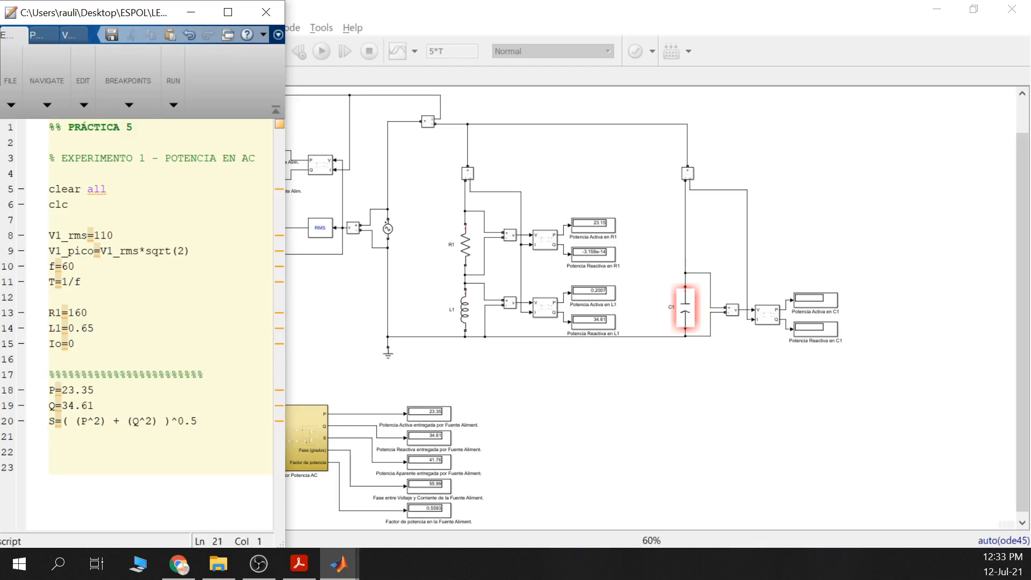
{"action": "key", "text": "ctrl+v"}
- Comment out the P=23.35, Q=34.61 and S calculation lines in the script
{"action": "left_click", "coordinate": [49, 390]}
{"action": "type", "text": "%"}
{"action": "key", "text": "Right"}
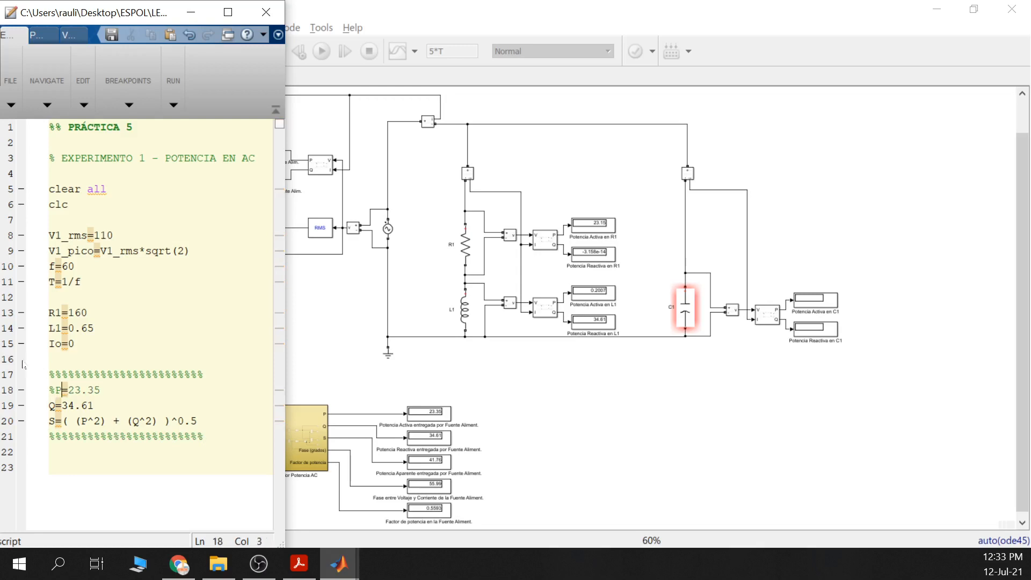
{"action": "key", "text": "Down"}
{"action": "key", "text": "Down"}
{"action": "key", "text": "Left"}
{"action": "key", "text": "Up"}
{"action": "type", "text": "5"}
{"action": "key", "text": "BackSpace"}
{"action": "type", "text": "%"}
{"action": "key", "text": "Up"}
{"action": "type", "text": "%"}
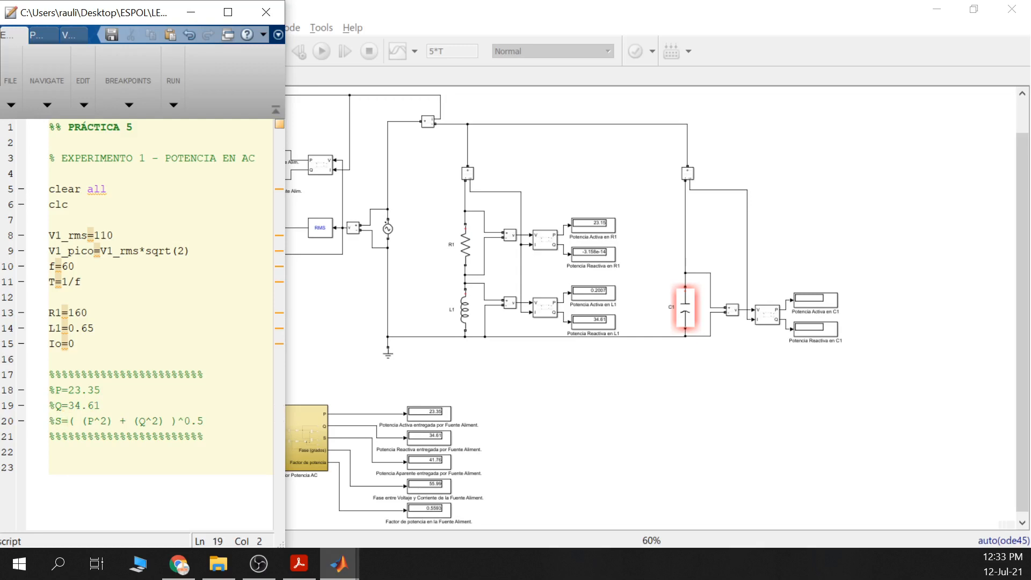
- Duplicate the Experiment 1 heading comment below the separator and change its number to 2
{"action": "left_click_drag", "start_coordinate": [256, 158], "coordinate": [33, 156]}
{"action": "key", "text": "ctrl+c"}
{"action": "left_click", "coordinate": [49, 467]}
{"action": "key", "text": "ctrl+v"}
{"action": "double_click", "coordinate": [143, 467]}
{"action": "type", "text": "2"}
- Replace the title in the Experiment 2 heading with "MEJORAMIENTO FACTOR DE POTENCIA"
{"action": "left_click_drag", "start_coordinate": [165, 468], "coordinate": [274, 462]}
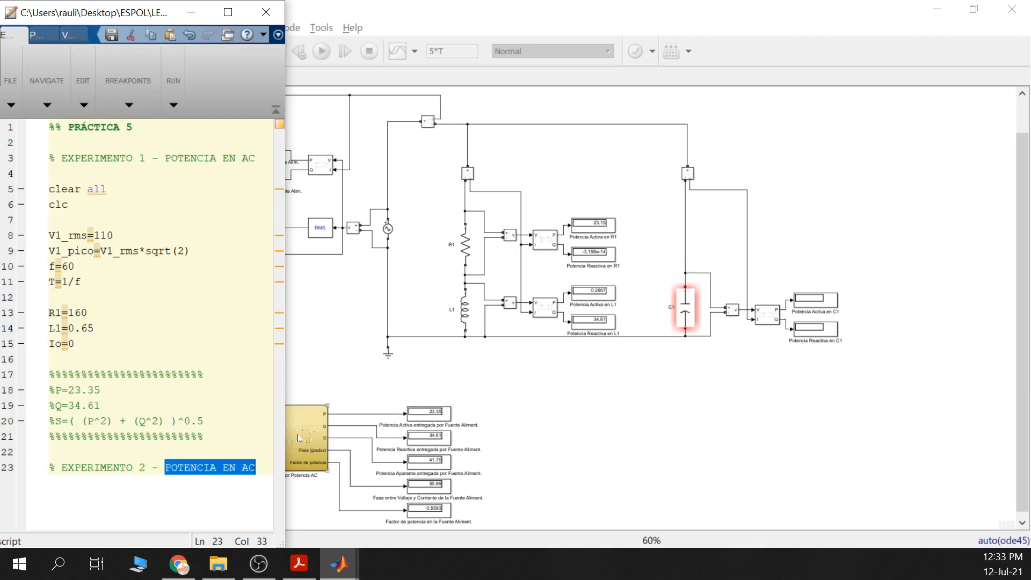
{"action": "type", "text": "M"}
{"action": "key", "text": "BackSpace"}
{"action": "type", "text": "MEJORAM"}
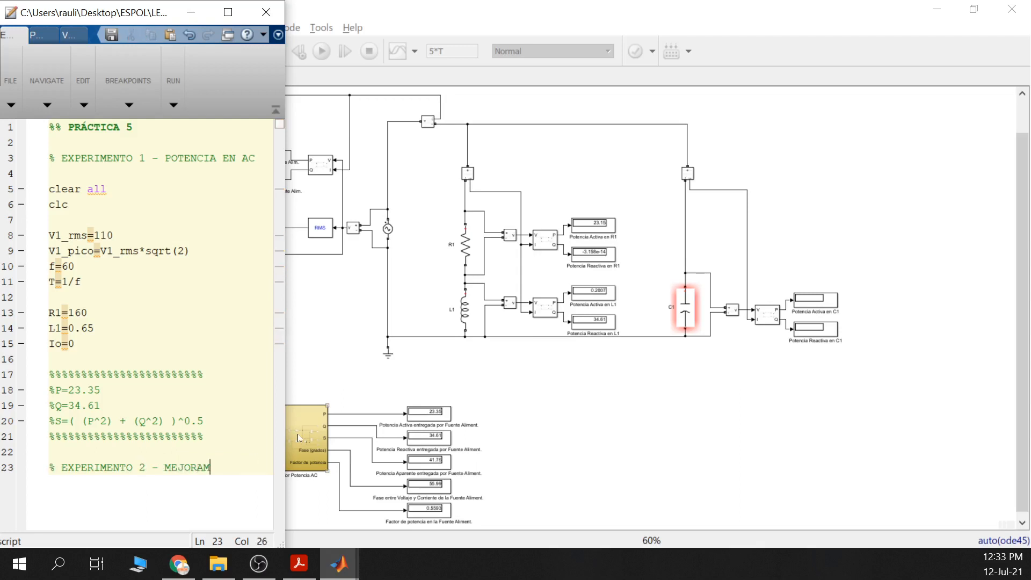
{"action": "type", "text": "IENTO FACTOR"}
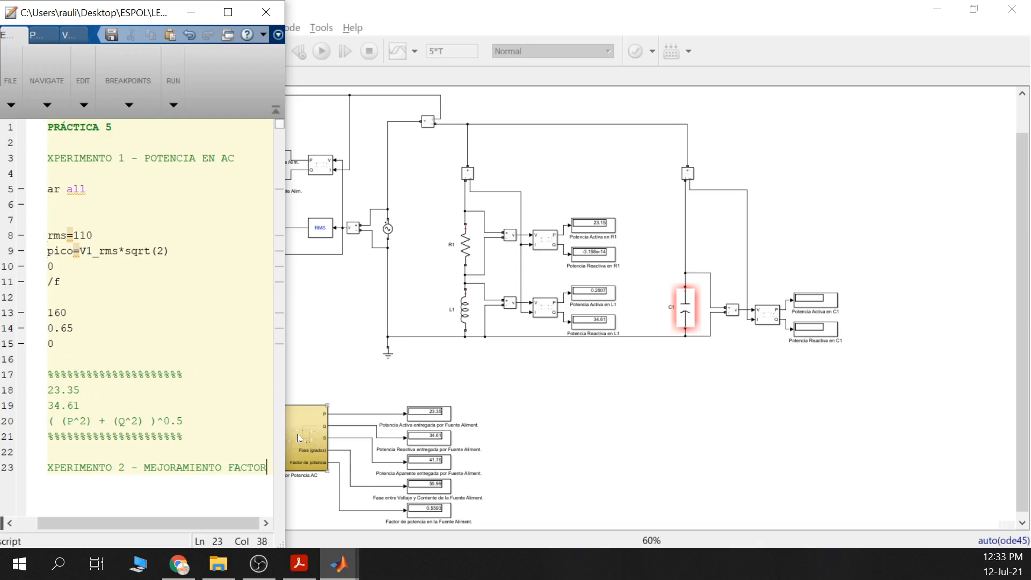
{"action": "type", "text": " POTENCIA"}
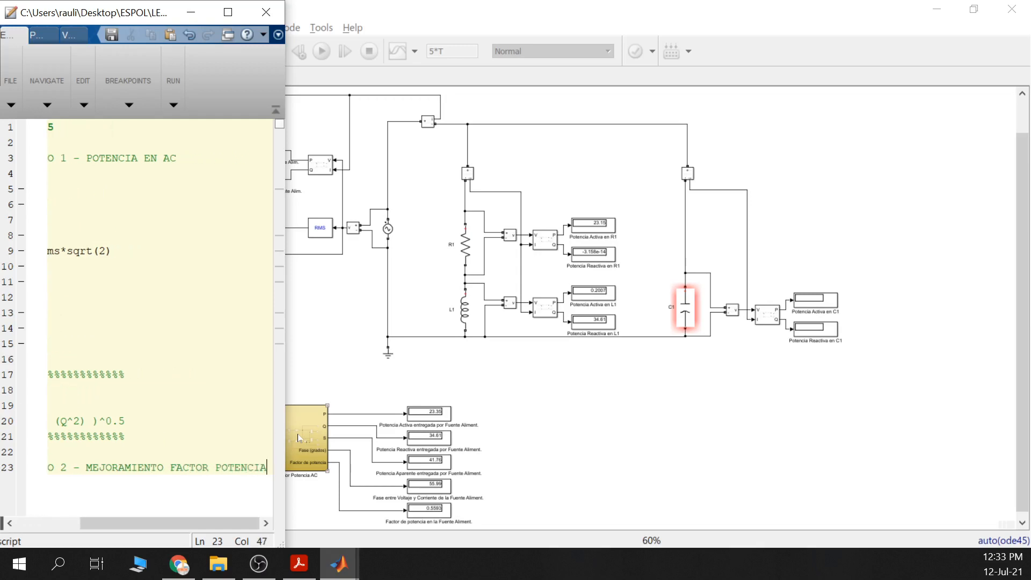
{"action": "key", "text": "Left"}
{"action": "key", "text": "Left"}
{"action": "key", "text": "Left"}
{"action": "key", "text": "Left"}
{"action": "key", "text": "Left"}
{"action": "key", "text": "Left"}
{"action": "key", "text": "Left"}
{"action": "key", "text": "Left"}
{"action": "key", "text": "Left"}
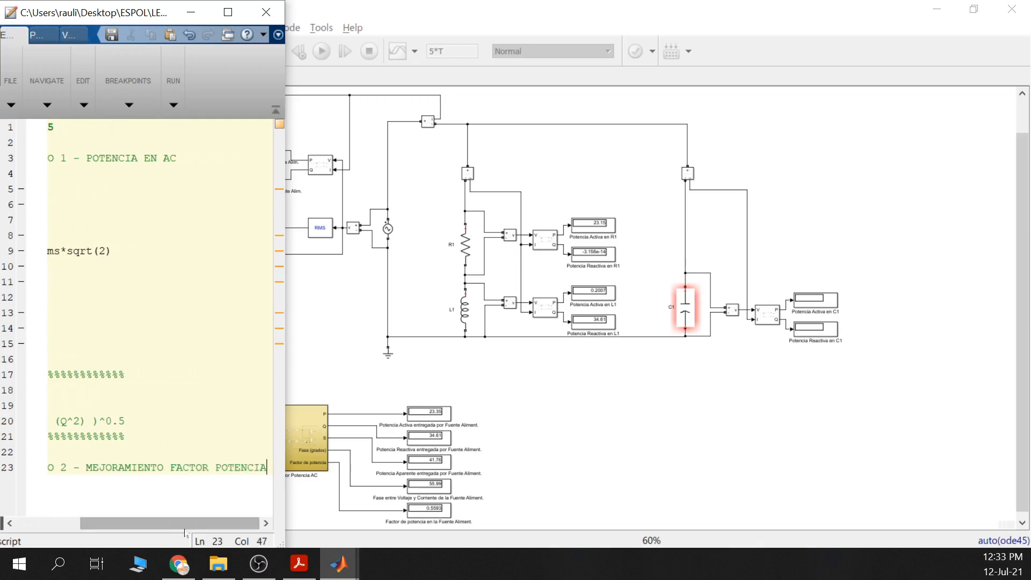
{"action": "type", "text": "DE"}
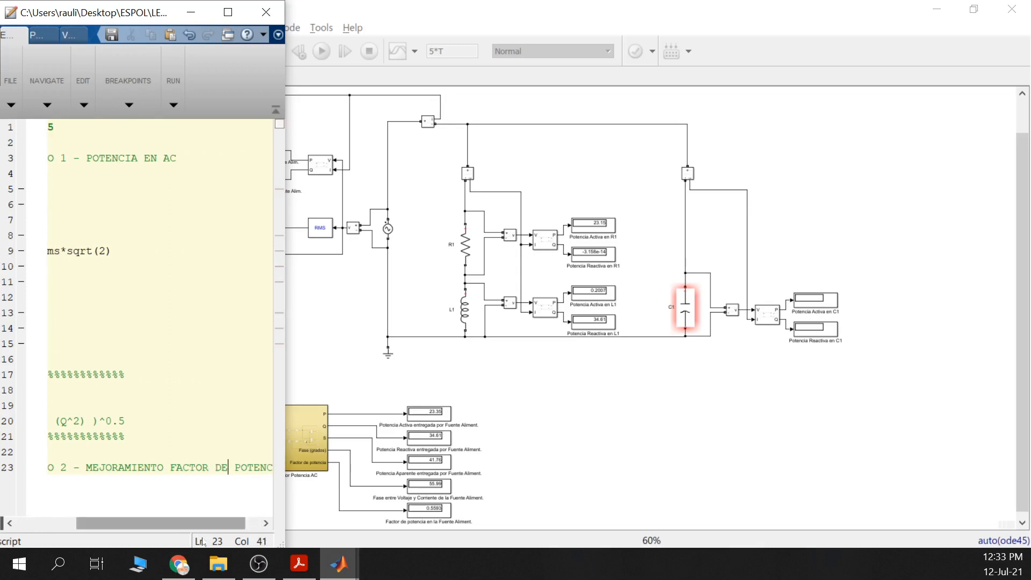
- Copy the Experiment 1 code from "clear all" to "Io=0" into the script beneath the Experiment 2 heading
{"action": "left_click_drag", "start_coordinate": [198, 525], "coordinate": [104, 527]}
{"action": "left_click", "coordinate": [65, 452]}
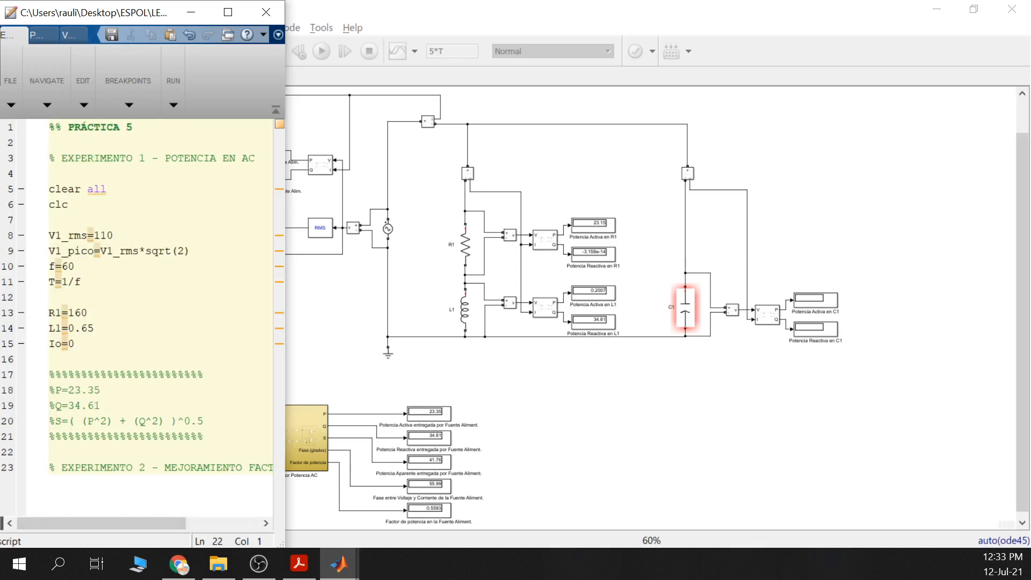
{"action": "left_click_drag", "start_coordinate": [75, 343], "coordinate": [48, 189]}
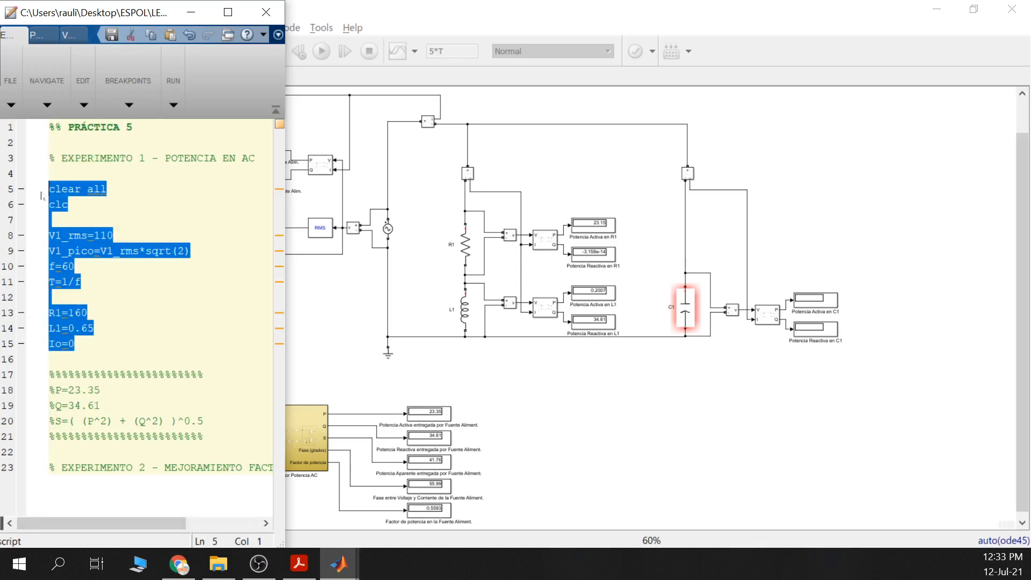
{"action": "right_click", "coordinate": [56, 189]}
{"action": "left_click", "coordinate": [89, 274]}
{"action": "left_click", "coordinate": [68, 467]}
{"action": "left_click", "coordinate": [210, 467]}
{"action": "left_click_drag", "start_coordinate": [174, 524], "coordinate": [250, 522]}
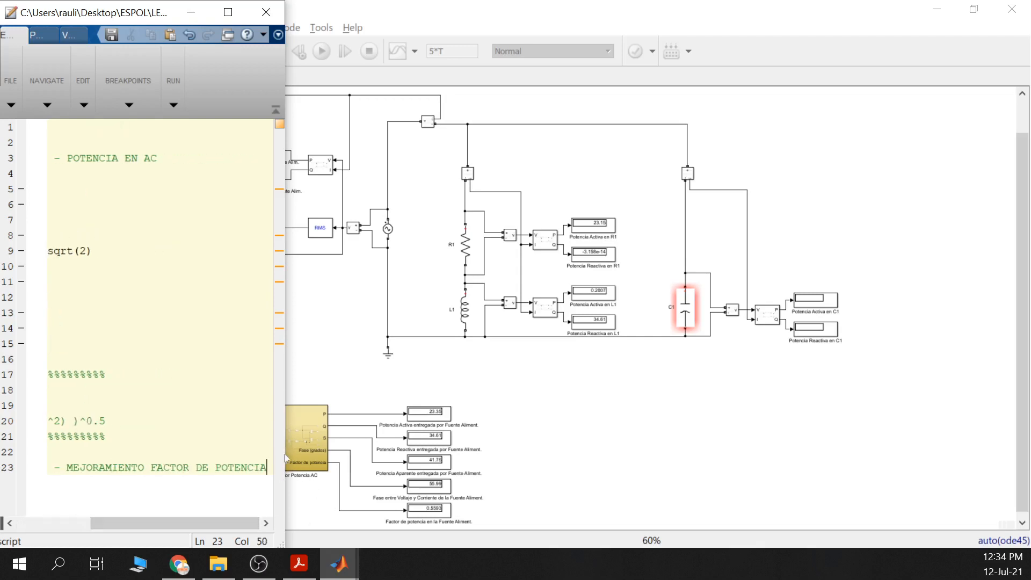
{"action": "key", "text": "Return"}
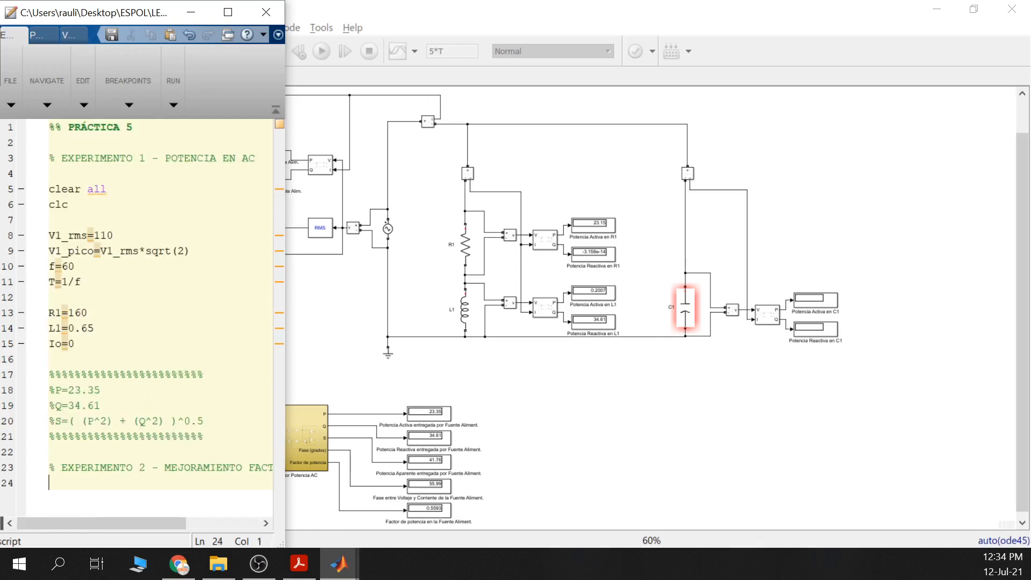
{"action": "key", "text": "Return"}
{"action": "key", "text": "ctrl+v"}
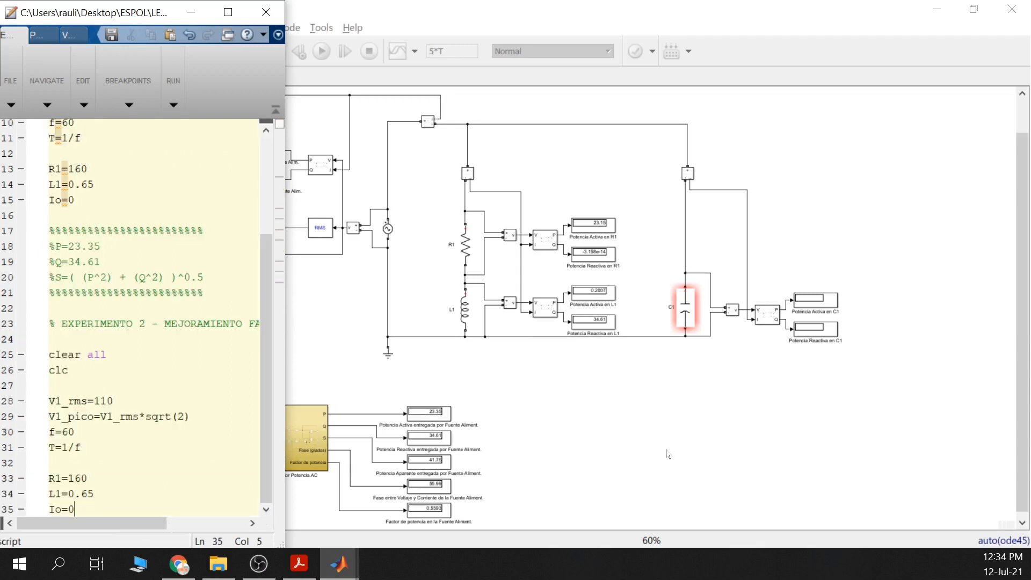
- Add the lines C1=1e-6 and Vo=0 after Io=0 in the Experiment 2 code
{"action": "left_click_drag", "start_coordinate": [161, 476], "coordinate": [163, 465]}
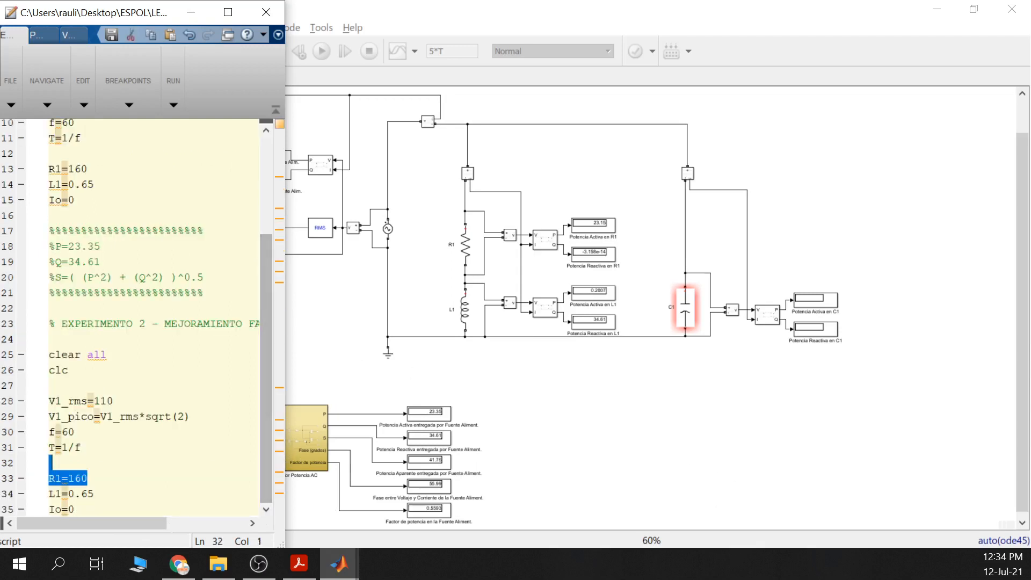
{"action": "left_click", "coordinate": [161, 509]}
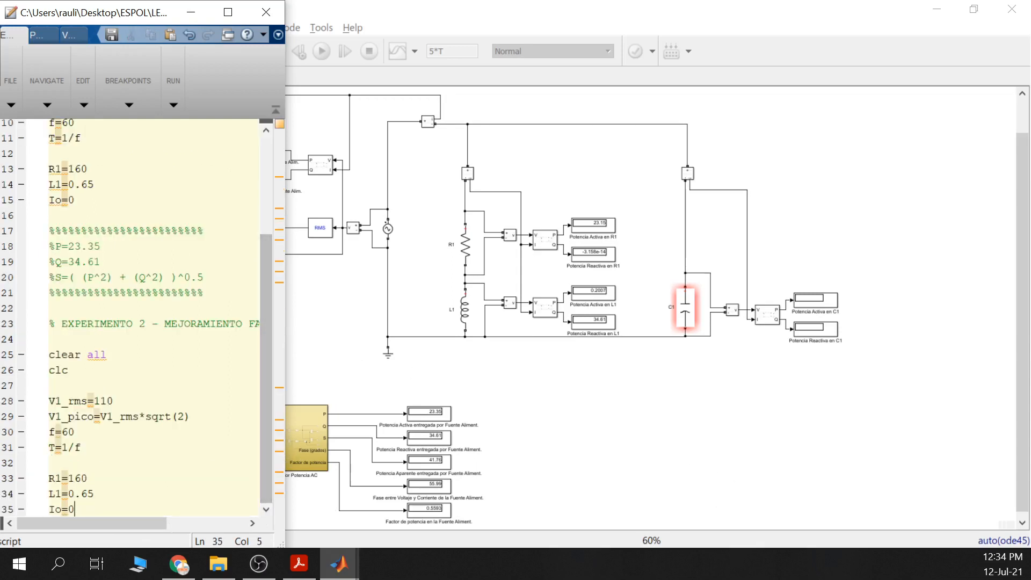
{"action": "key", "text": "Return"}
{"action": "key", "text": "Return"}
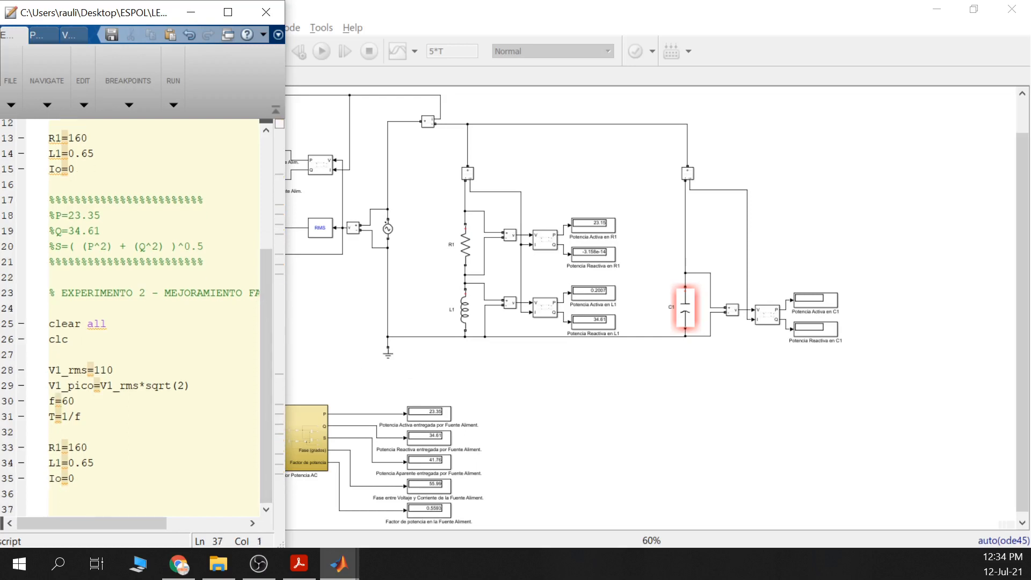
{"action": "type", "text": "c"}
{"action": "type", "text": "1"}
{"action": "type", "text": "="}
{"action": "type", "text": "5"}
{"action": "type", "text": "e"}
{"action": "key", "text": "BackSpace"}
{"action": "key", "text": "BackSpace"}
{"action": "type", "text": "1e-6"}
{"action": "key", "text": "Return"}
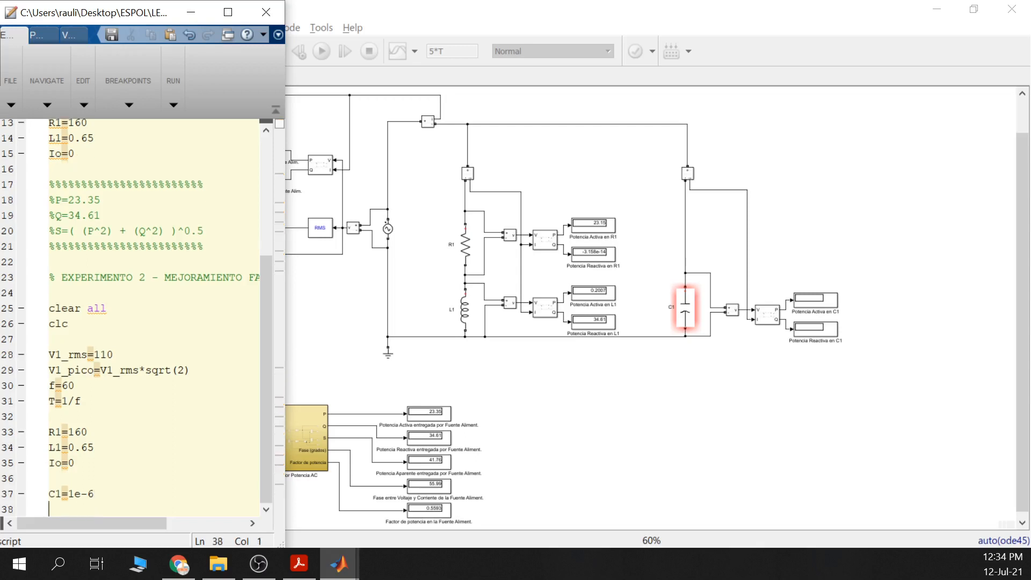
{"action": "type", "text": "Vo=0"}
- Evaluate only the Experiment 2 code, from "clear all" through "Vo=0"
{"action": "key", "text": "shift+Up"}
{"action": "key", "text": "shift+Up"}
{"action": "key", "text": "shift+Up"}
{"action": "key", "text": "shift+Up"}
{"action": "key", "text": "shift+Up"}
{"action": "key", "text": "shift+Up"}
{"action": "key", "text": "shift+Up"}
{"action": "key", "text": "shift+Up"}
{"action": "key", "text": "shift+Up"}
{"action": "key", "text": "shift+Up"}
{"action": "key", "text": "shift+Up"}
{"action": "key", "text": "shift+Up"}
{"action": "key", "text": "shift+Up"}
{"action": "key", "text": "shift+Up"}
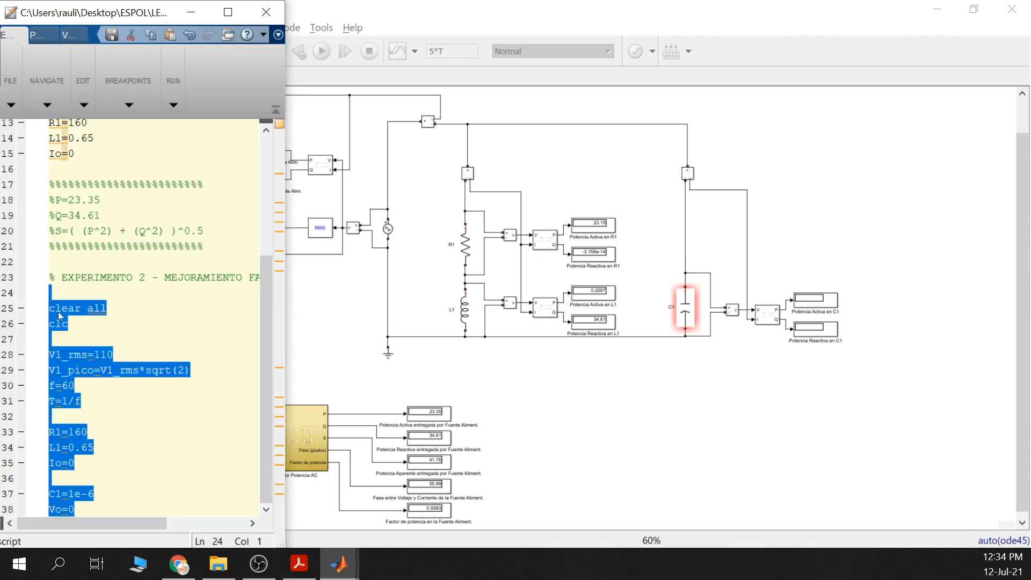
{"action": "right_click", "coordinate": [59, 315]}
{"action": "left_click", "coordinate": [150, 234]}
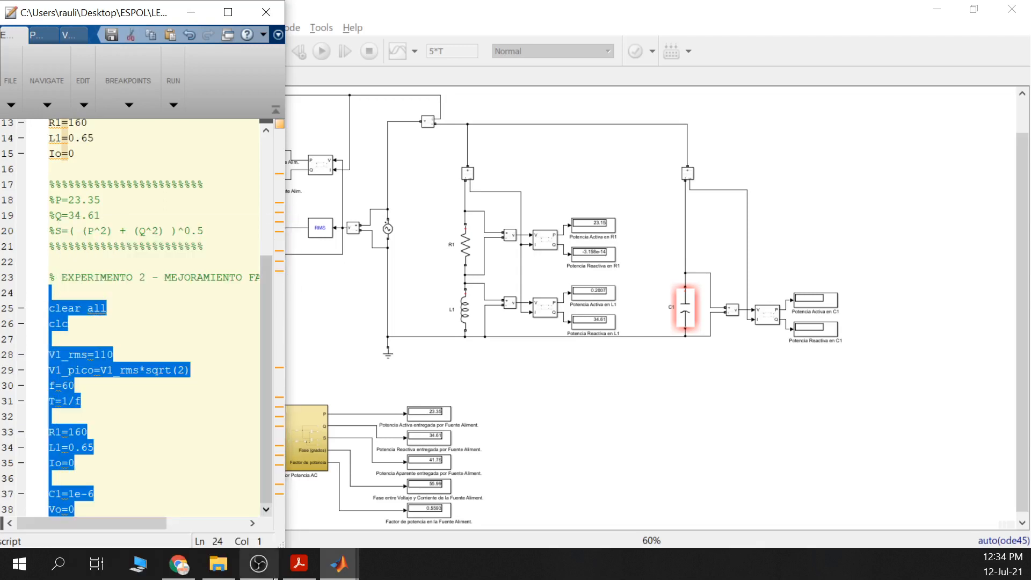
- Check the Vo and C1 variables in the MATLAB workspace, and return to the script and model
{"action": "mouse_move", "coordinate": [338, 564]}
{"action": "left_click", "coordinate": [117, 505]}
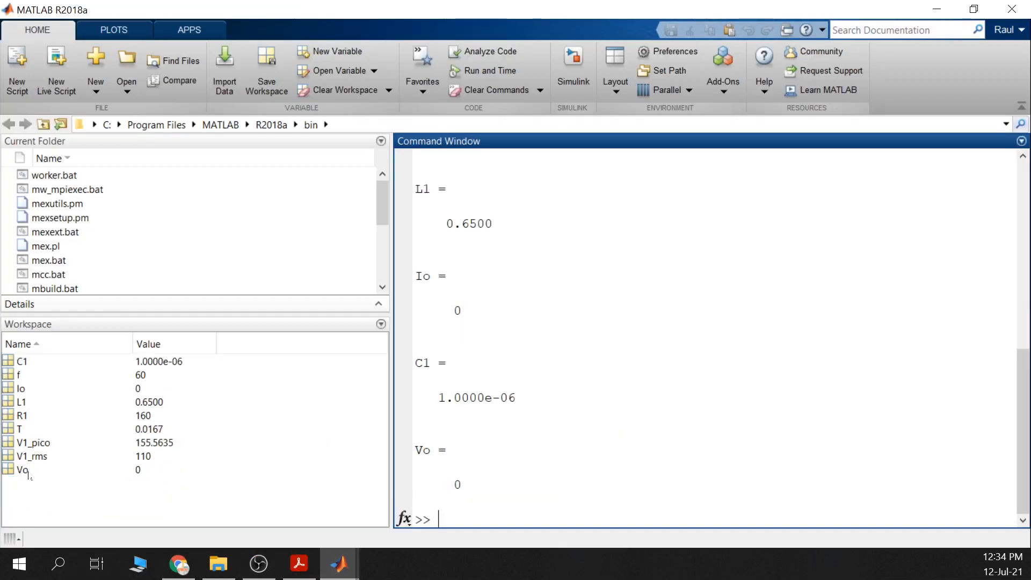
{"action": "left_click", "coordinate": [26, 471]}
{"action": "left_click", "coordinate": [24, 363]}
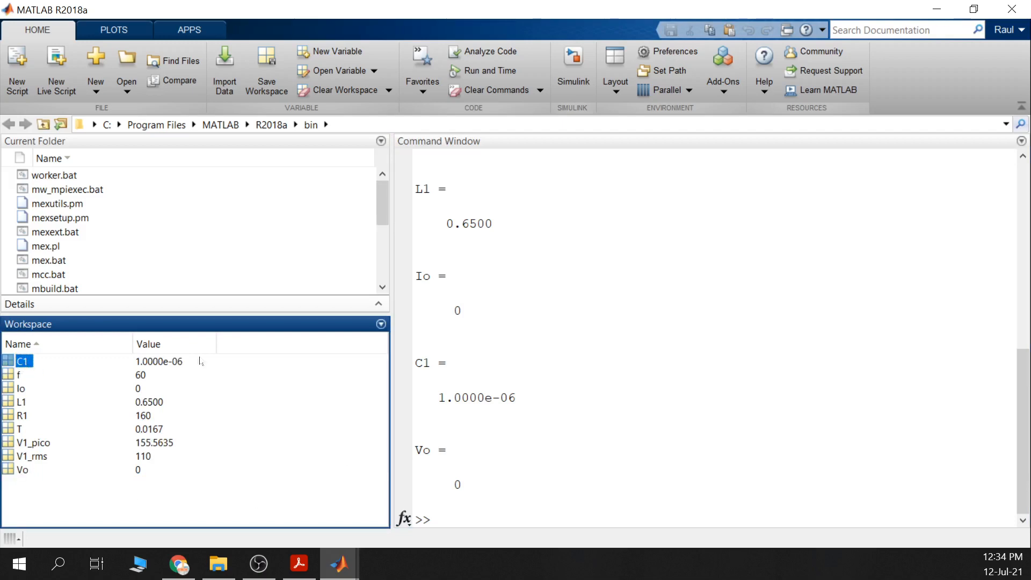
{"action": "left_click", "coordinate": [937, 9]}
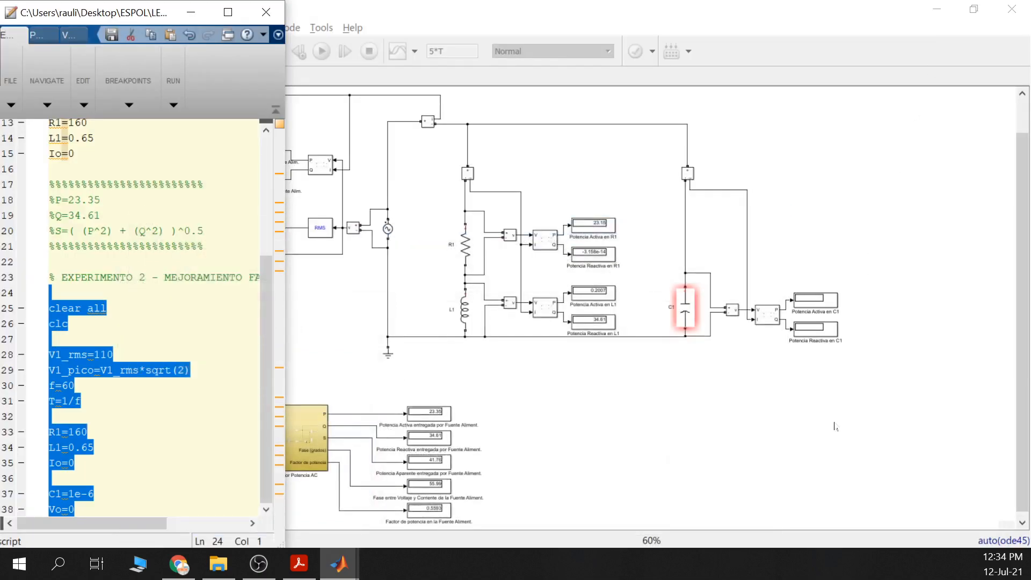
- Run the EXP2_vid simulation and read its entry in the Diagnostic Viewer about the voltage source and C1
{"action": "left_click", "coordinate": [864, 275]}
{"action": "left_click", "coordinate": [322, 51]}
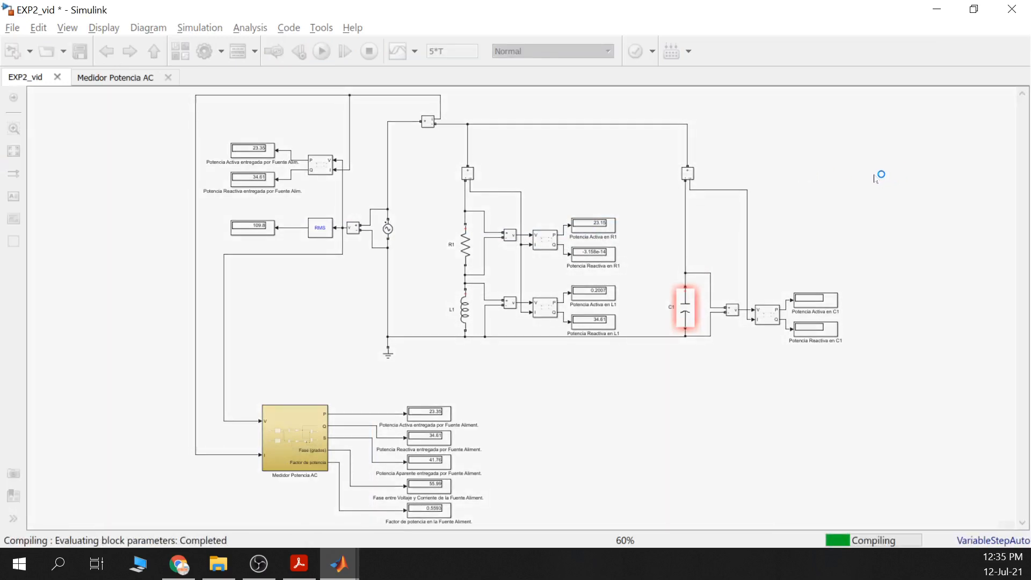
{"action": "key", "text": "alt+Tab"}
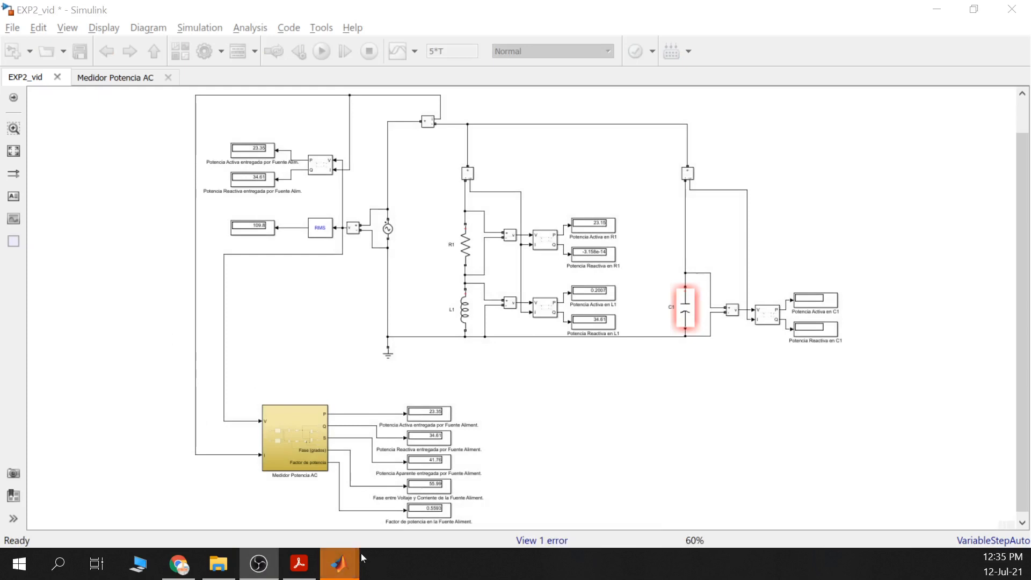
{"action": "mouse_move", "coordinate": [339, 563]}
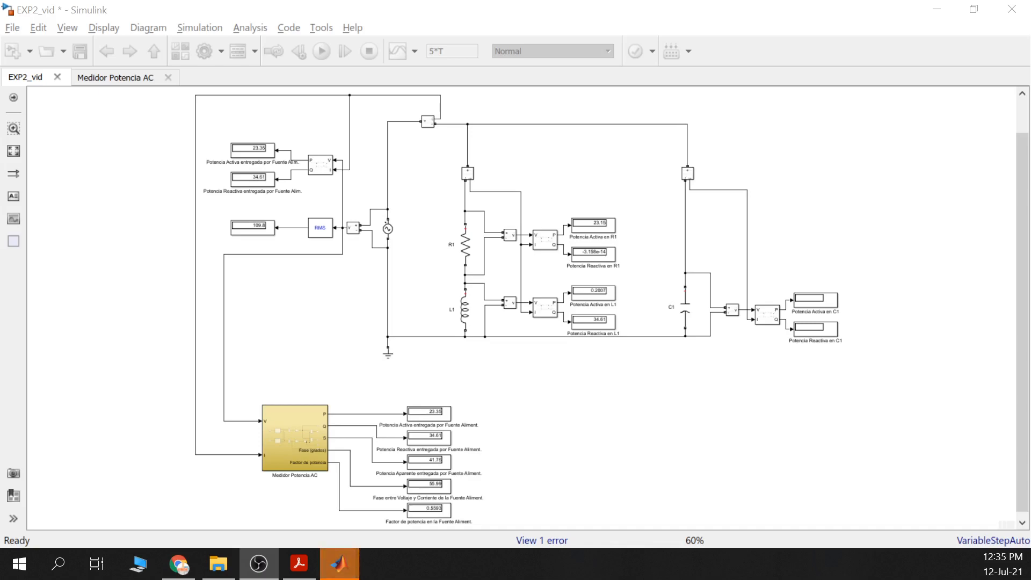
{"action": "left_click_drag", "start_coordinate": [0, 117], "coordinate": [530, 126]}
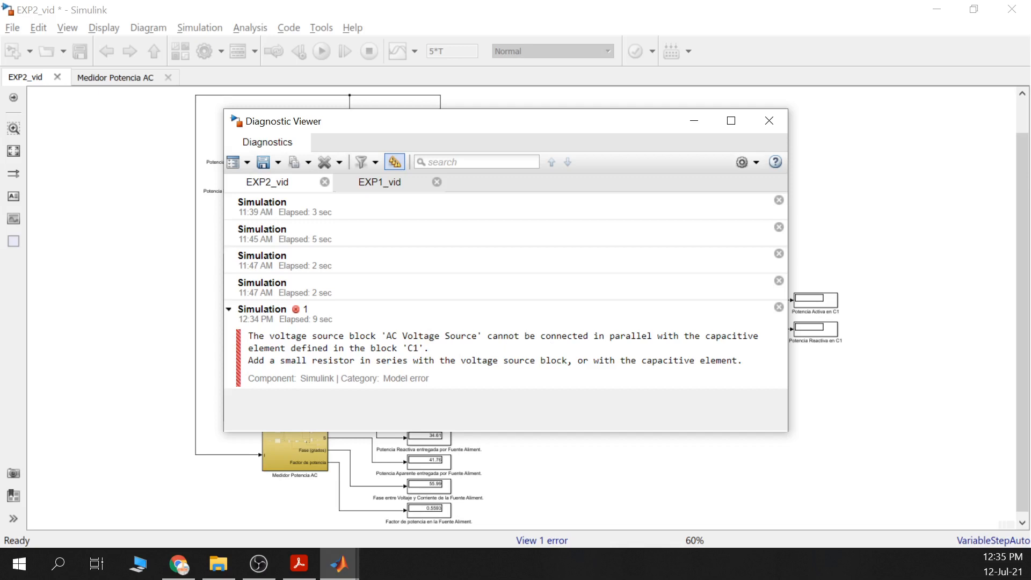
{"action": "left_click_drag", "start_coordinate": [248, 336], "coordinate": [437, 350]}
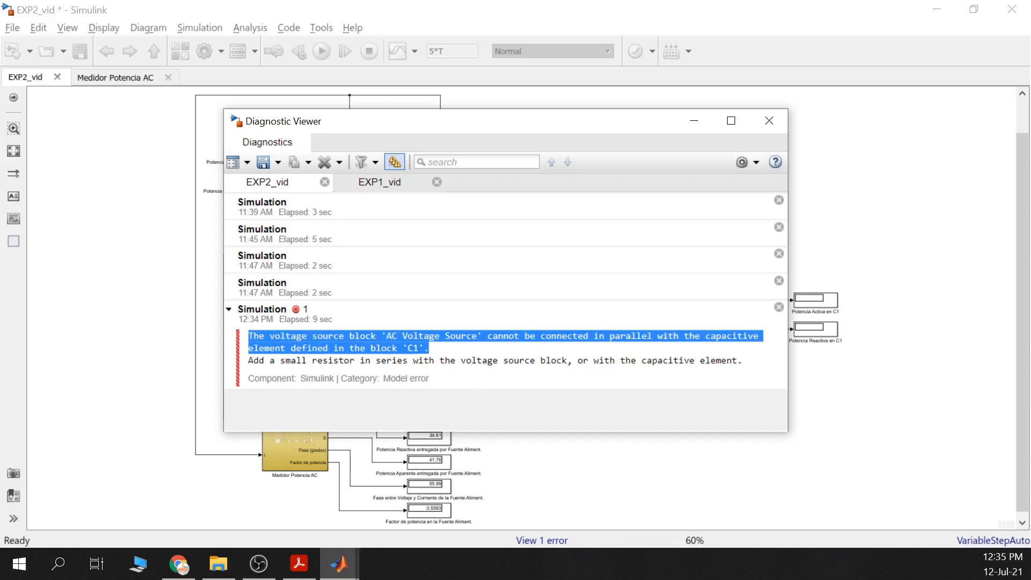
{"action": "left_click_drag", "start_coordinate": [249, 360], "coordinate": [748, 366]}
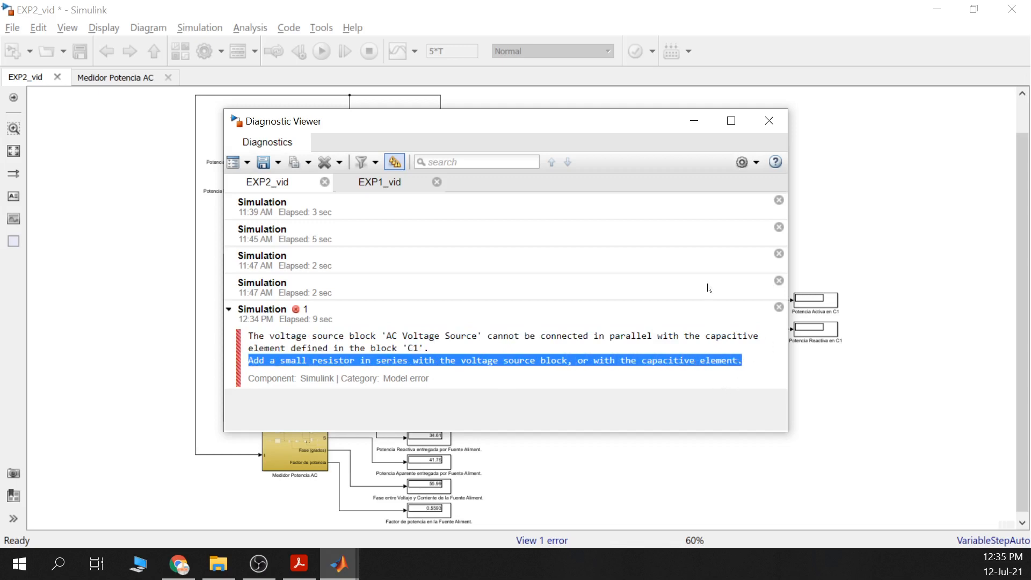
{"action": "left_click", "coordinate": [694, 121]}
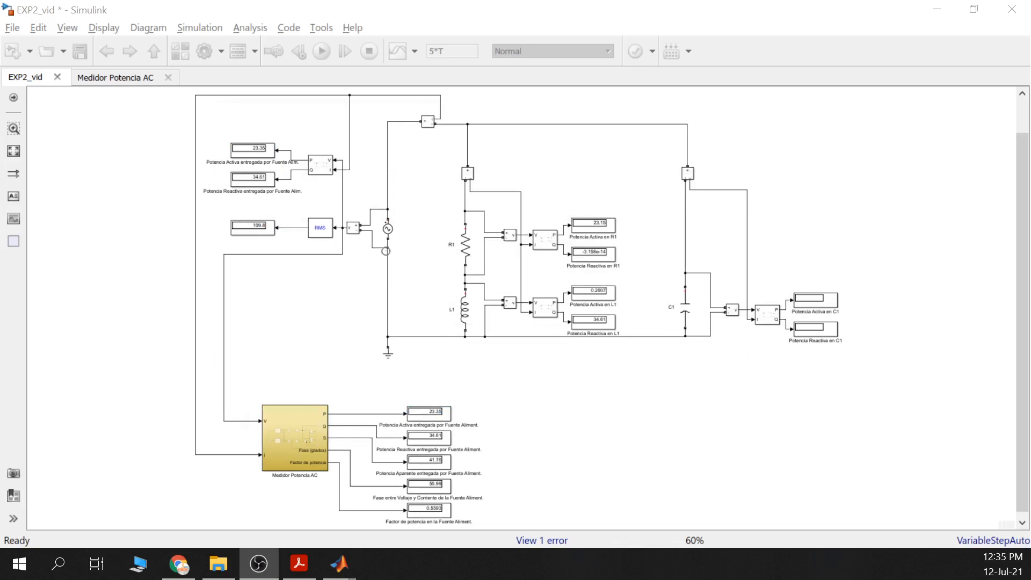
- Review the branch type, capacitance and initial voltage settings of capacitor C1, keeping them as they are
{"action": "left_click", "coordinate": [686, 314]}
{"action": "left_click", "coordinate": [686, 317]}
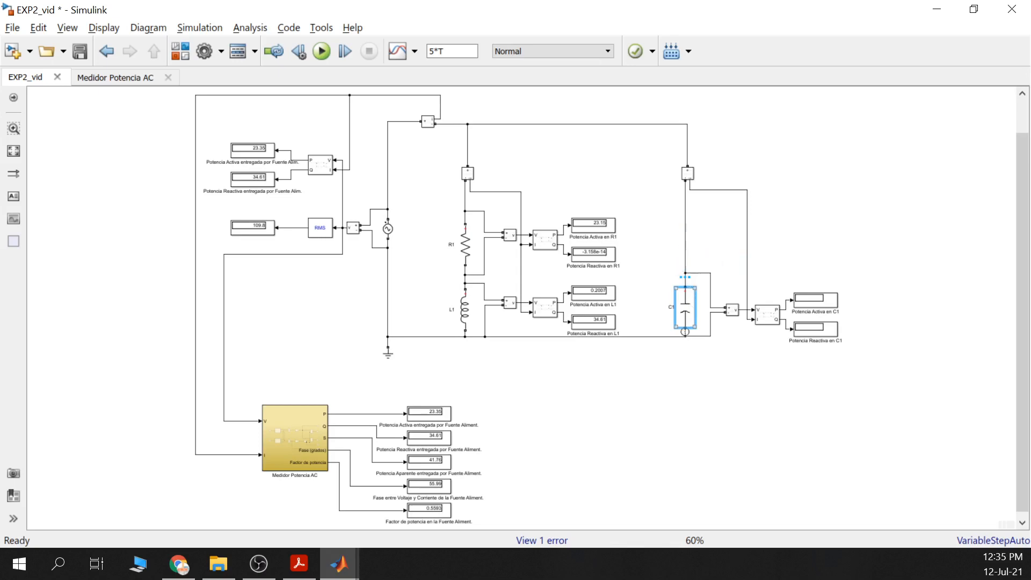
{"action": "left_click", "coordinate": [338, 572]}
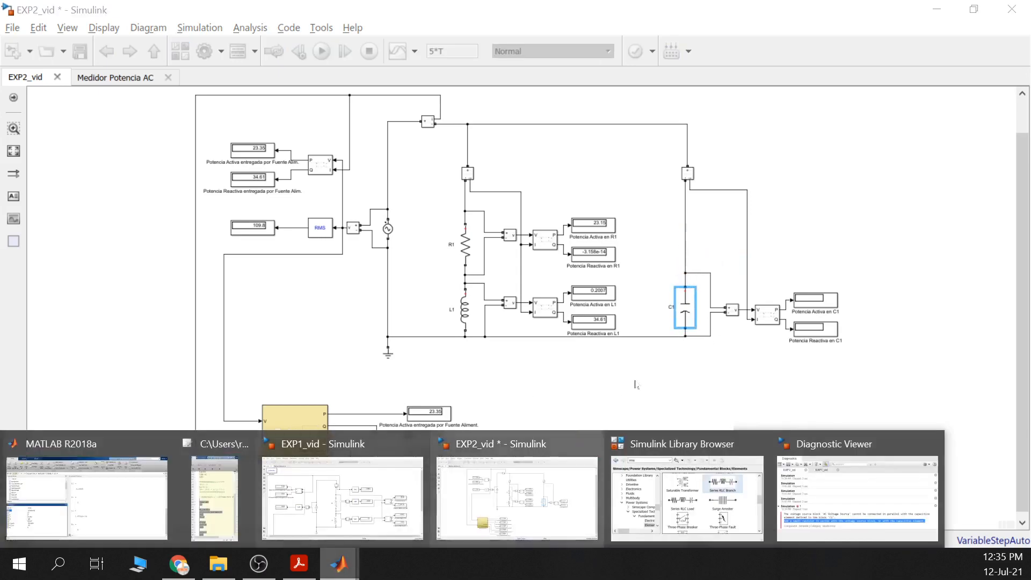
{"action": "left_click", "coordinate": [515, 496]}
{"action": "double_click", "coordinate": [693, 301]}
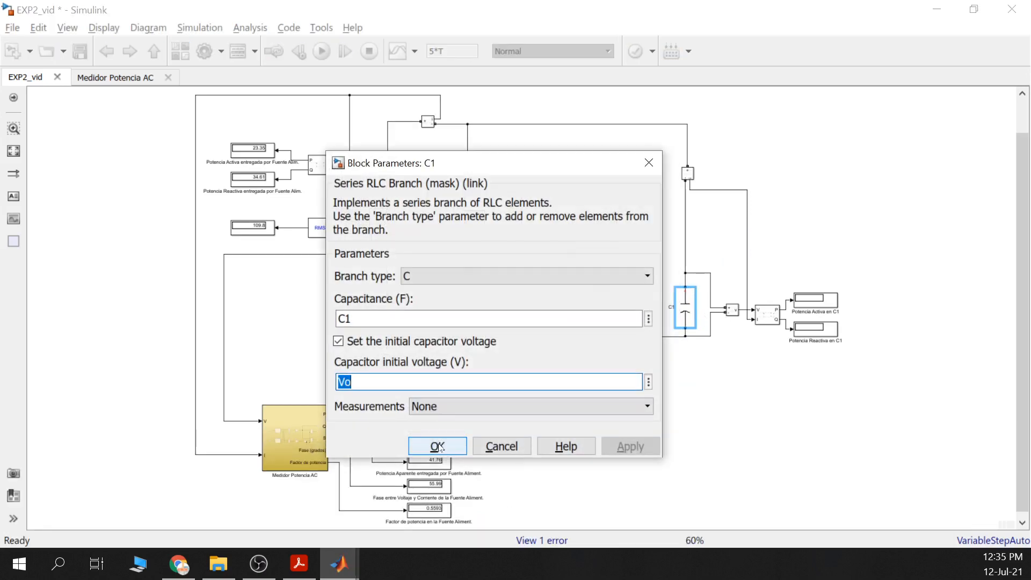
{"action": "left_click", "coordinate": [438, 446]}
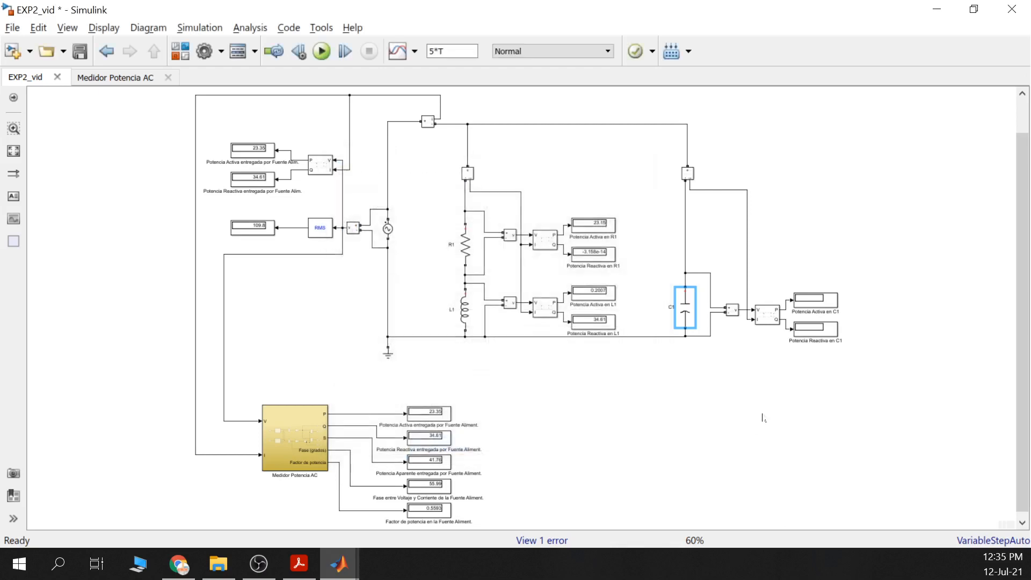
{"action": "left_click", "coordinate": [692, 326]}
{"action": "key", "text": "ctrl+i"}
{"action": "key", "text": "ctrl+i"}
{"action": "left_click", "coordinate": [533, 394]}
{"action": "left_click", "coordinate": [683, 311]}
{"action": "double_click", "coordinate": [644, 301]}
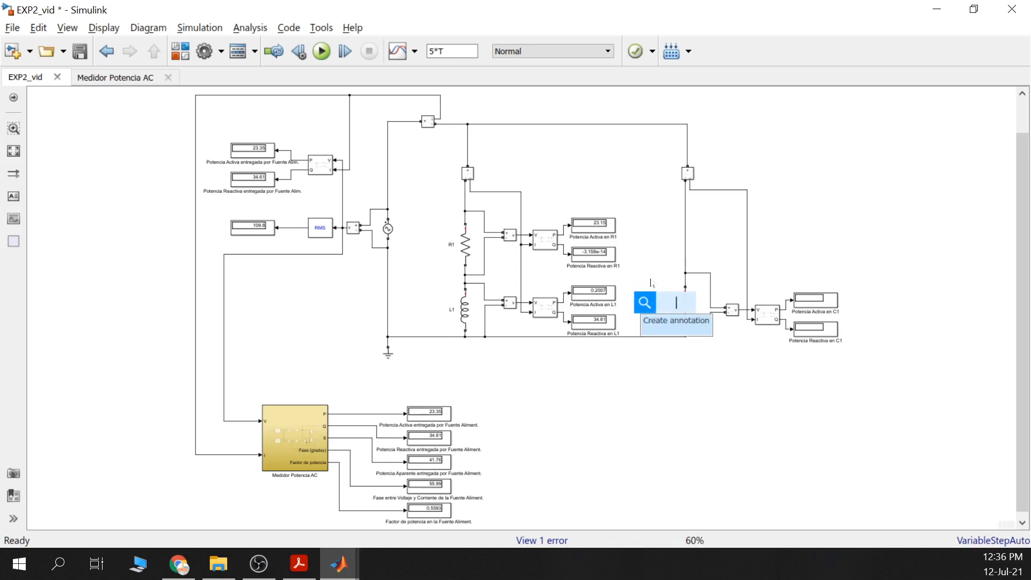
- Check the block parameters of capacitor C1 and of the AC Voltage Source without changing either
{"action": "left_click", "coordinate": [689, 313]}
{"action": "double_click", "coordinate": [690, 313]}
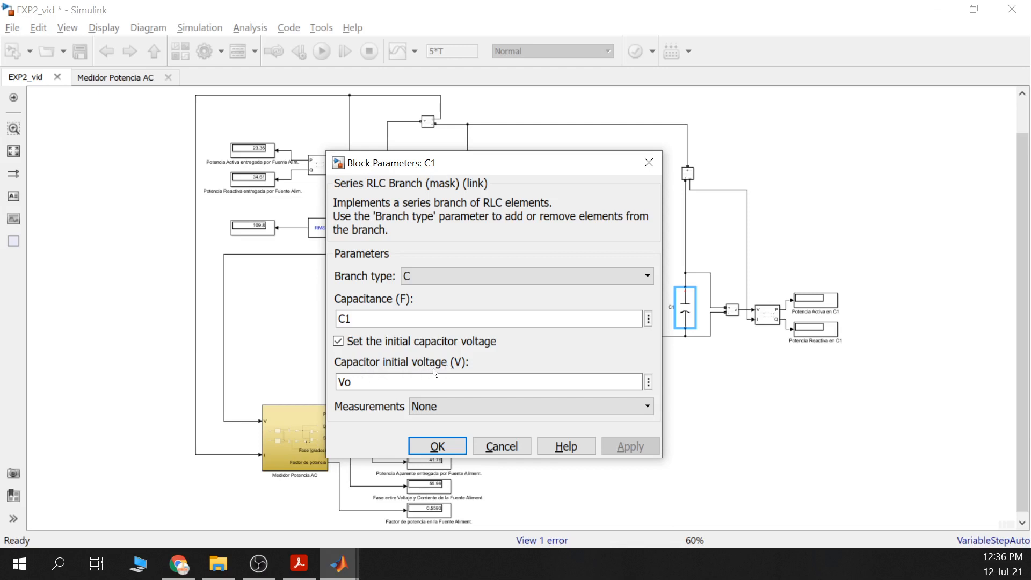
{"action": "left_click", "coordinate": [648, 162]}
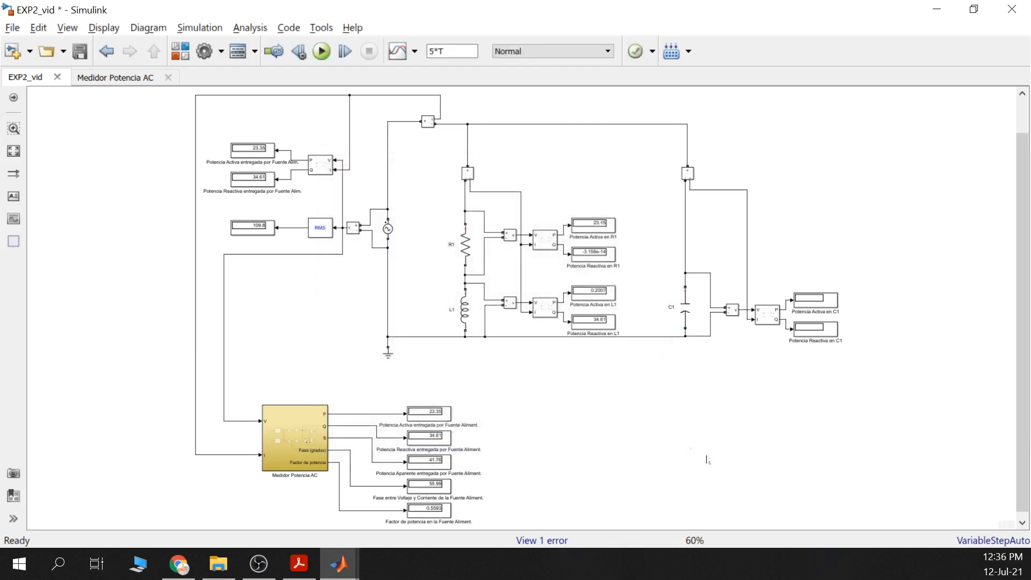
{"action": "left_click", "coordinate": [678, 321]}
{"action": "left_click", "coordinate": [391, 230]}
{"action": "double_click", "coordinate": [389, 232]}
{"action": "key", "text": "Tab"}
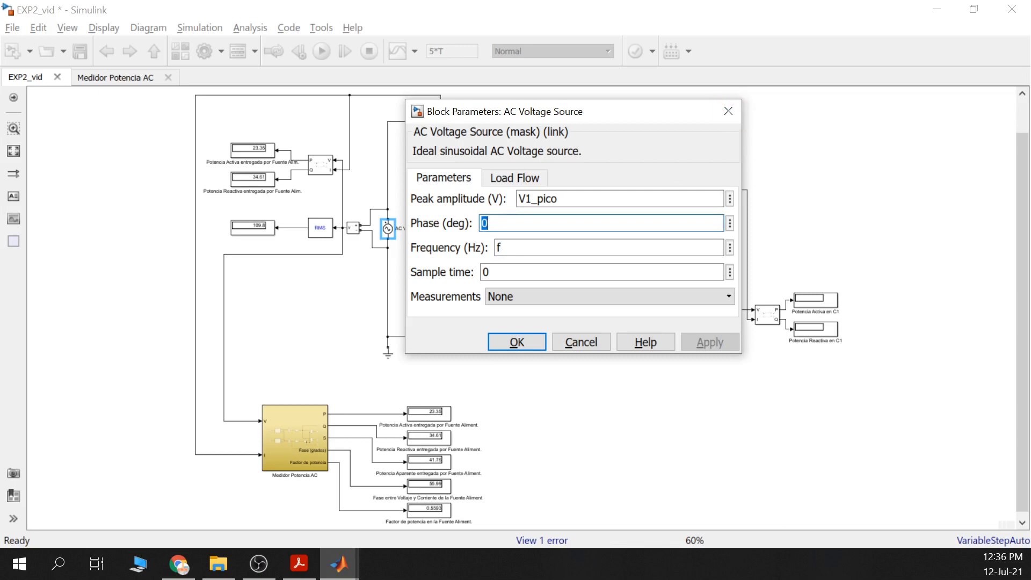
{"action": "left_click", "coordinate": [728, 111]}
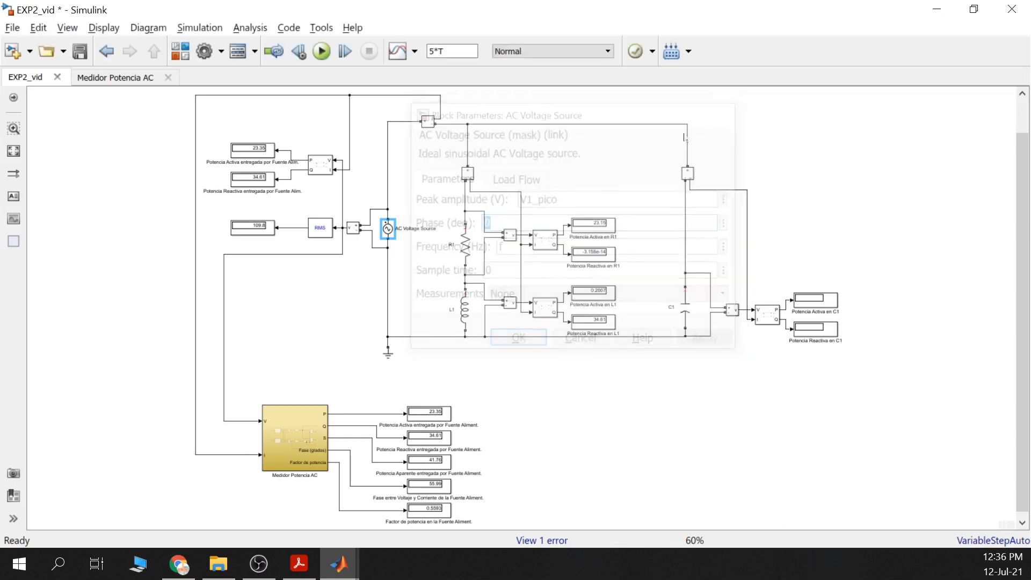
{"action": "left_click", "coordinate": [392, 280]}
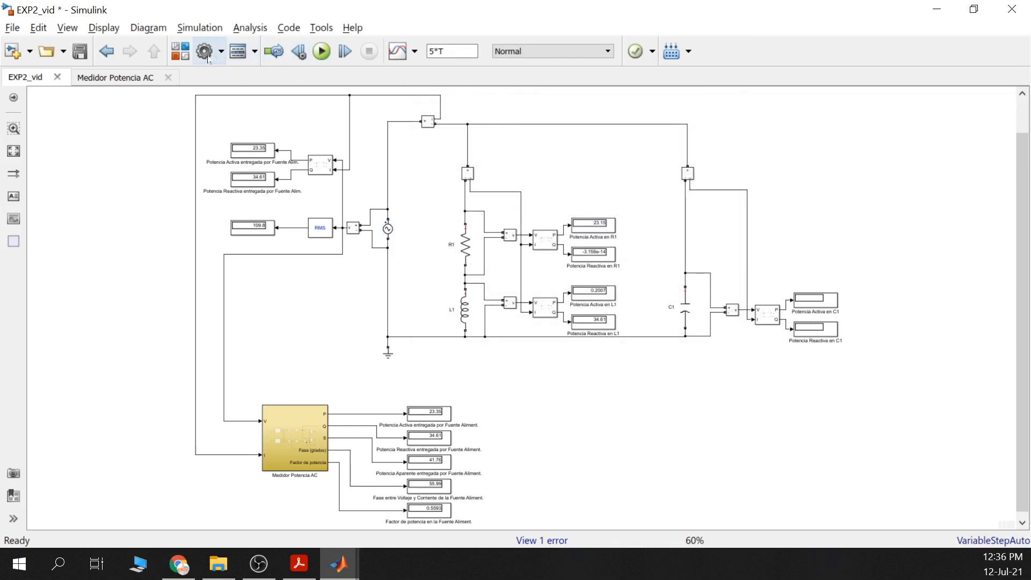
- Add a Scope block from the Simulink Sinks library and place it above the supply's current measurement block
{"action": "left_click", "coordinate": [180, 51]}
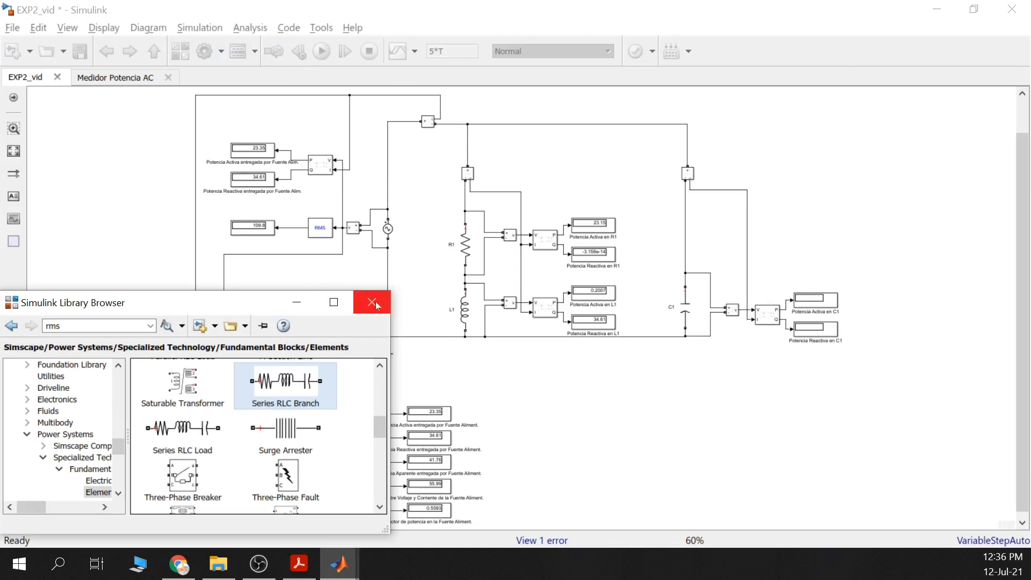
{"action": "left_click_drag", "start_coordinate": [115, 443], "coordinate": [121, 377]}
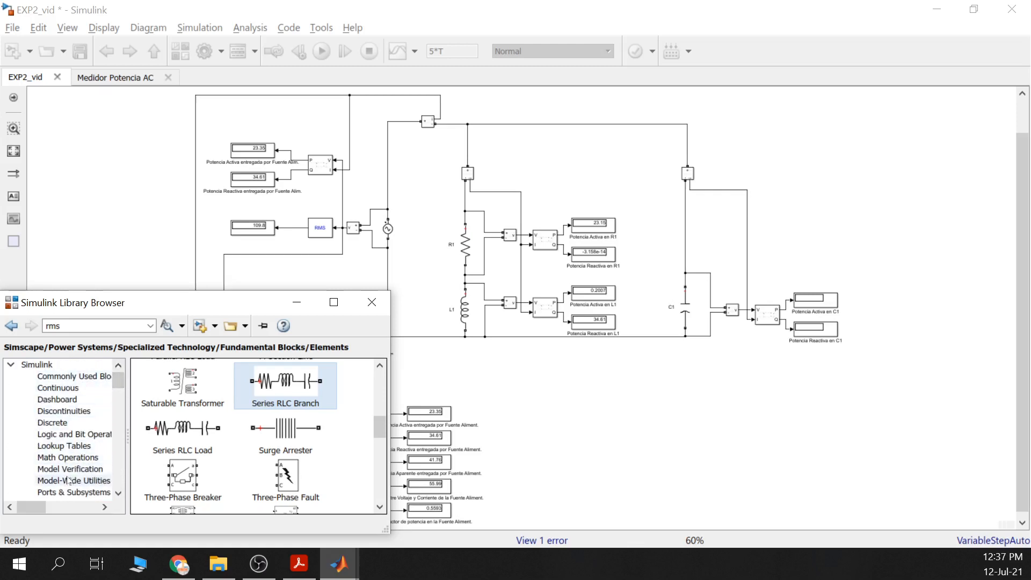
{"action": "scroll", "coordinate": [68, 479], "scroll_direction": "down", "scroll_amount": 1}
{"action": "scroll", "coordinate": [64, 483], "scroll_direction": "down", "scroll_amount": 1}
{"action": "left_click", "coordinate": [58, 458]}
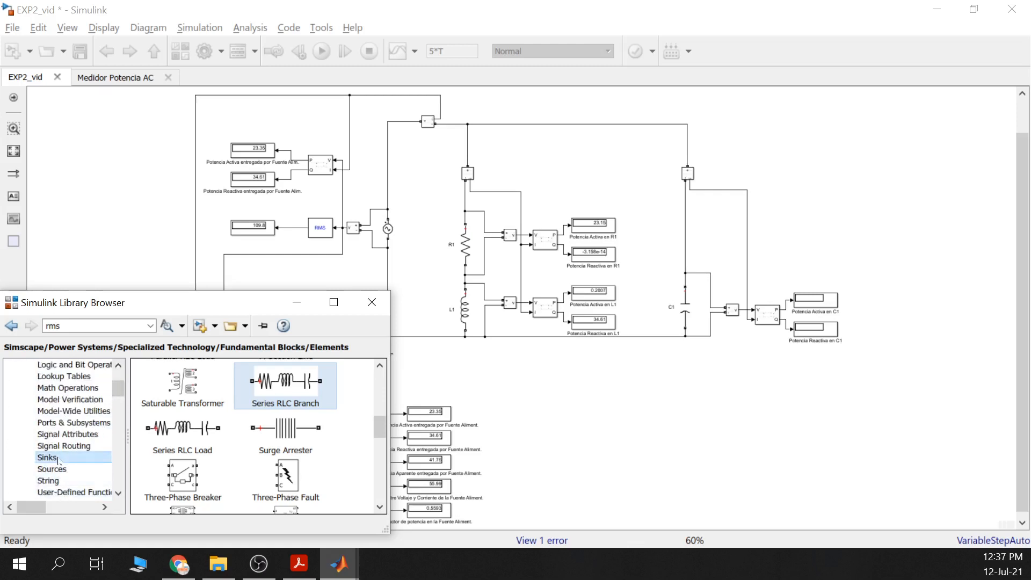
{"action": "left_click", "coordinate": [180, 481]}
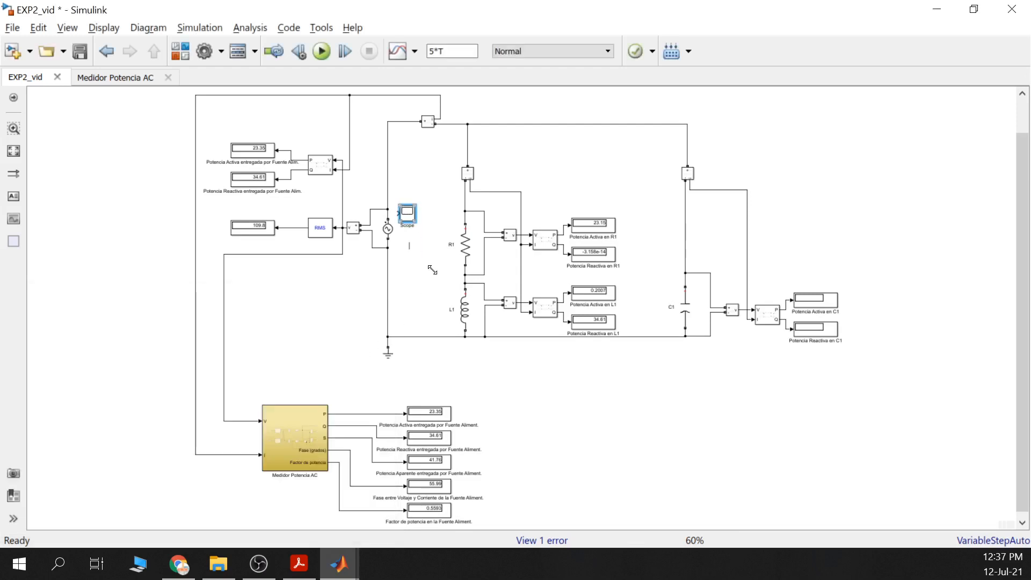
{"action": "left_click_drag", "start_coordinate": [407, 214], "coordinate": [426, 222]}
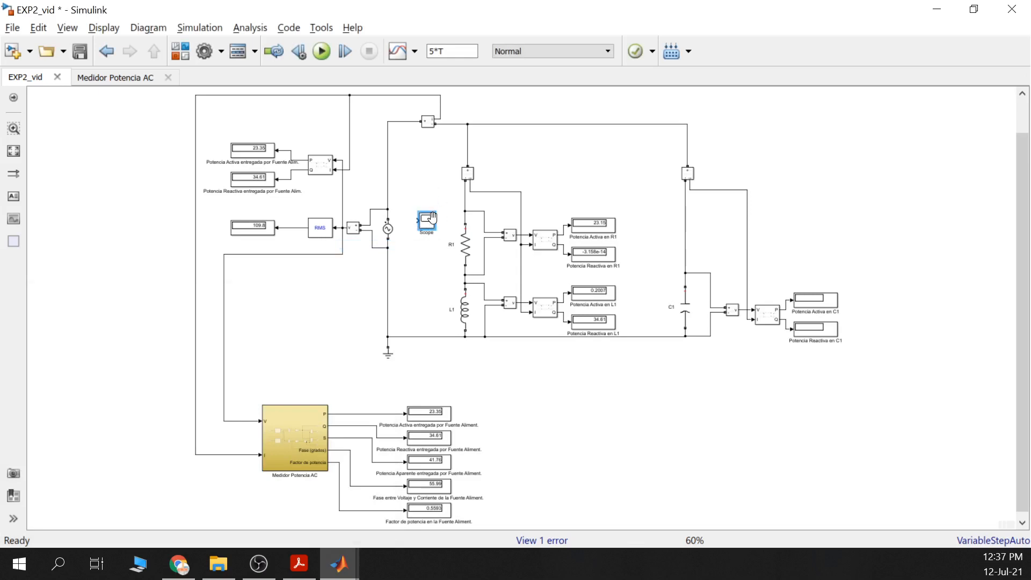
{"action": "scroll", "coordinate": [429, 233], "scroll_direction": "up", "scroll_amount": 3}
{"action": "scroll", "coordinate": [433, 295], "scroll_direction": "up", "scroll_amount": 1}
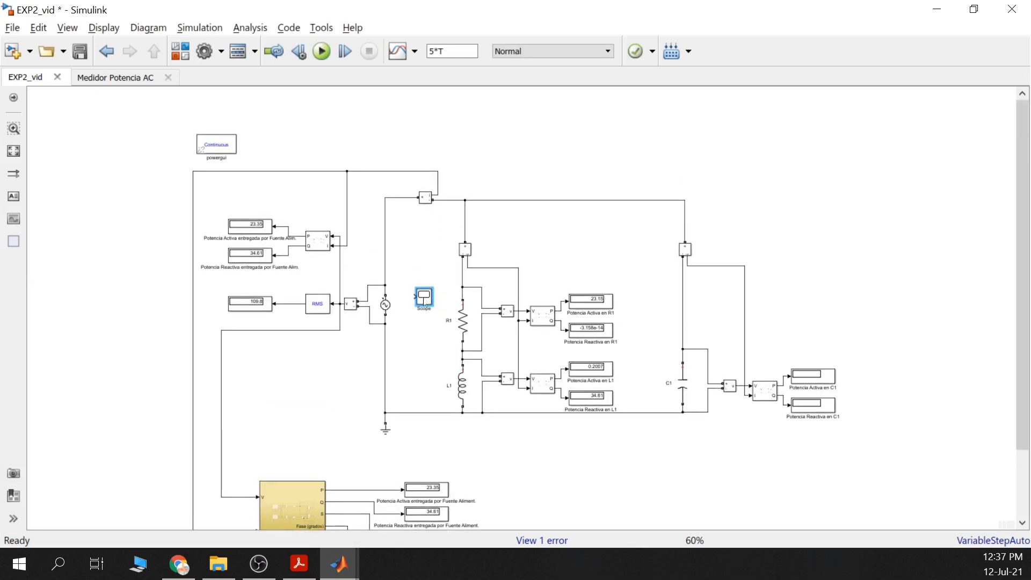
{"action": "left_click_drag", "start_coordinate": [425, 296], "coordinate": [425, 138]}
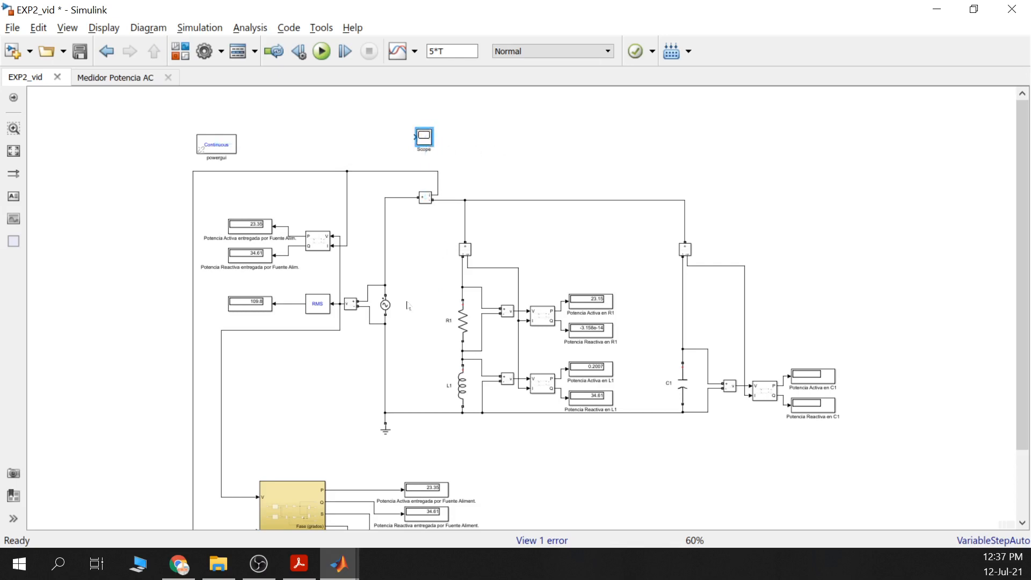
{"action": "left_click", "coordinate": [734, 391]}
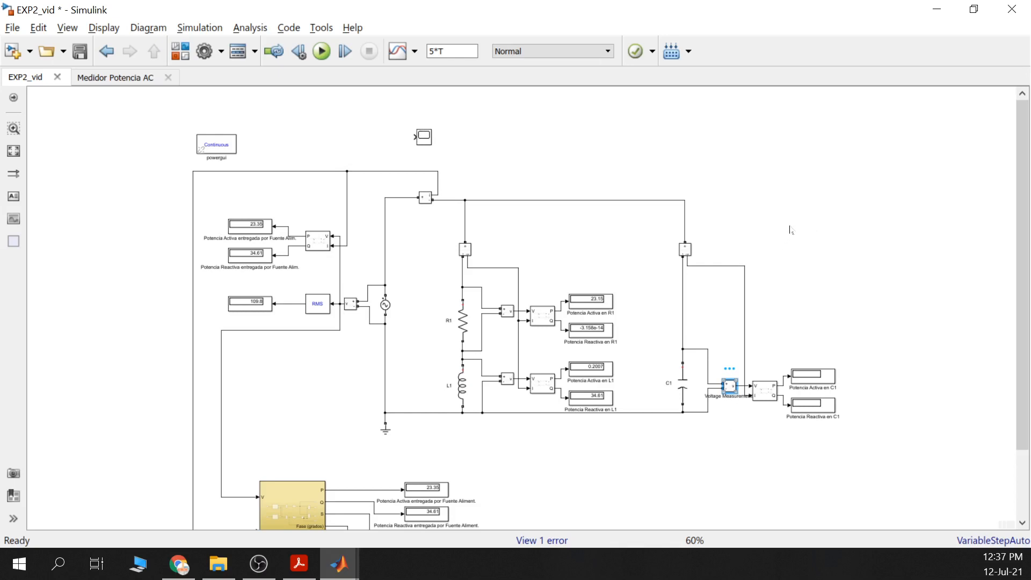
{"action": "key", "text": "ctrl+v"}
{"action": "left_click", "coordinate": [736, 400]}
{"action": "key", "text": "Delete"}
- Wire the Scope input to the supply's voltage measurement signal with a tidy route, and rerun the simulation
{"action": "mouse_move", "coordinate": [406, 145]}
{"action": "left_mouse_down"}
{"action": "mouse_move", "coordinate": [364, 271]}
{"action": "mouse_move", "coordinate": [350, 293]}
{"action": "mouse_move", "coordinate": [340, 285]}
{"action": "left_mouse_up"}
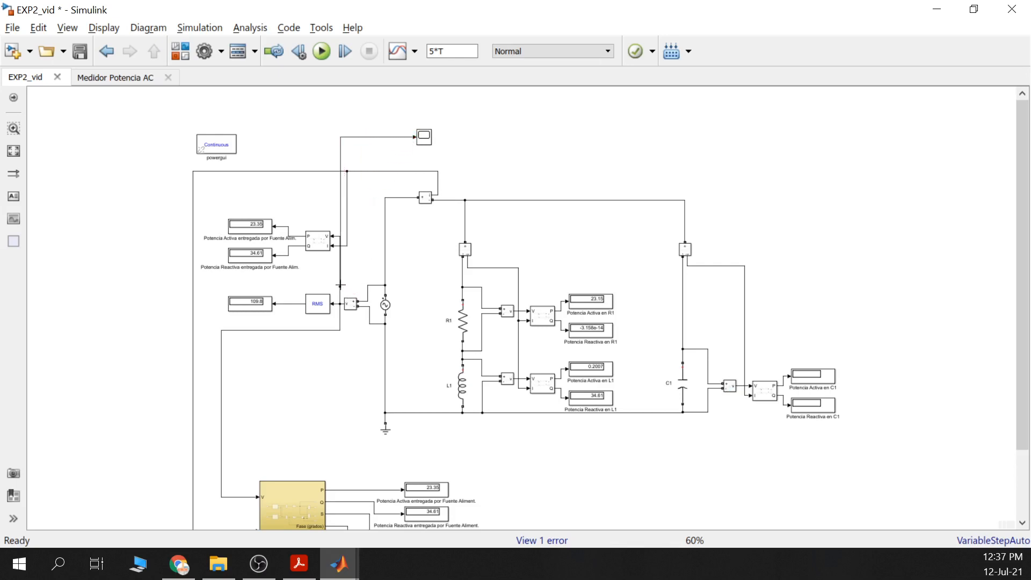
{"action": "left_click_drag", "start_coordinate": [344, 184], "coordinate": [365, 187]}
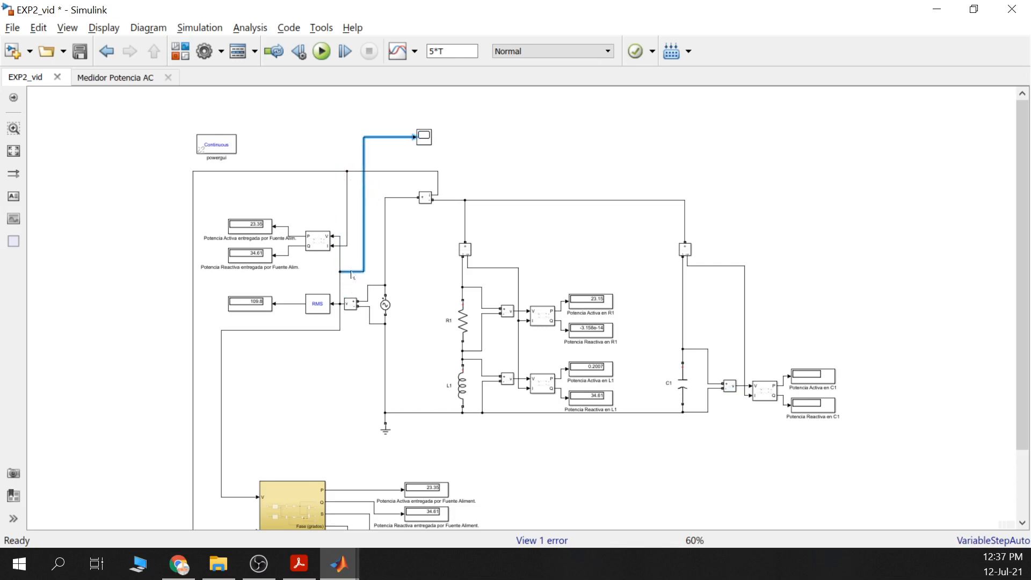
{"action": "left_click_drag", "start_coordinate": [366, 263], "coordinate": [359, 263]}
{"action": "left_click", "coordinate": [422, 235]}
{"action": "left_click", "coordinate": [423, 137]}
{"action": "left_click_drag", "start_coordinate": [424, 139], "coordinate": [426, 142]}
{"action": "left_click", "coordinate": [364, 118]}
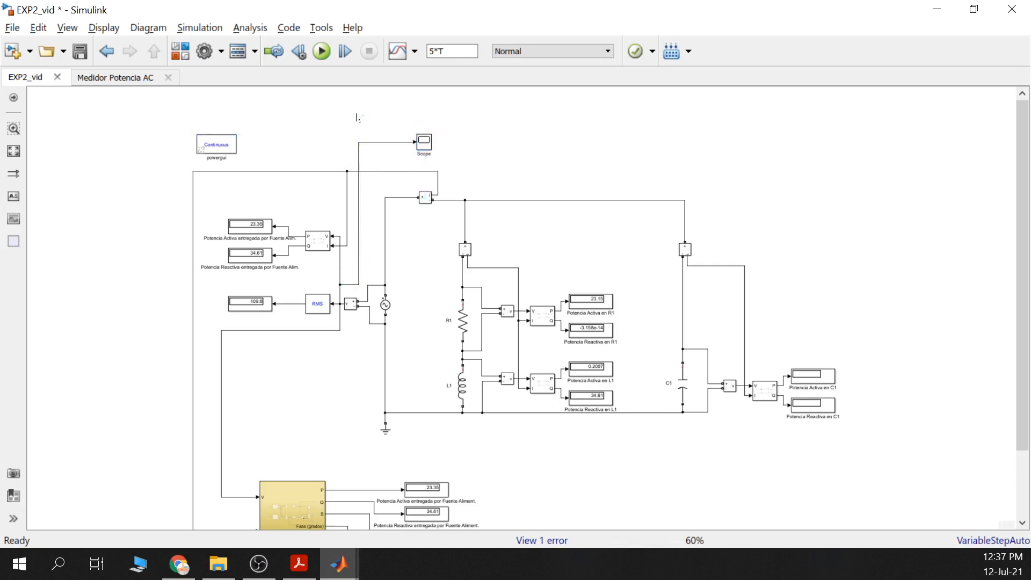
{"action": "left_click", "coordinate": [322, 51]}
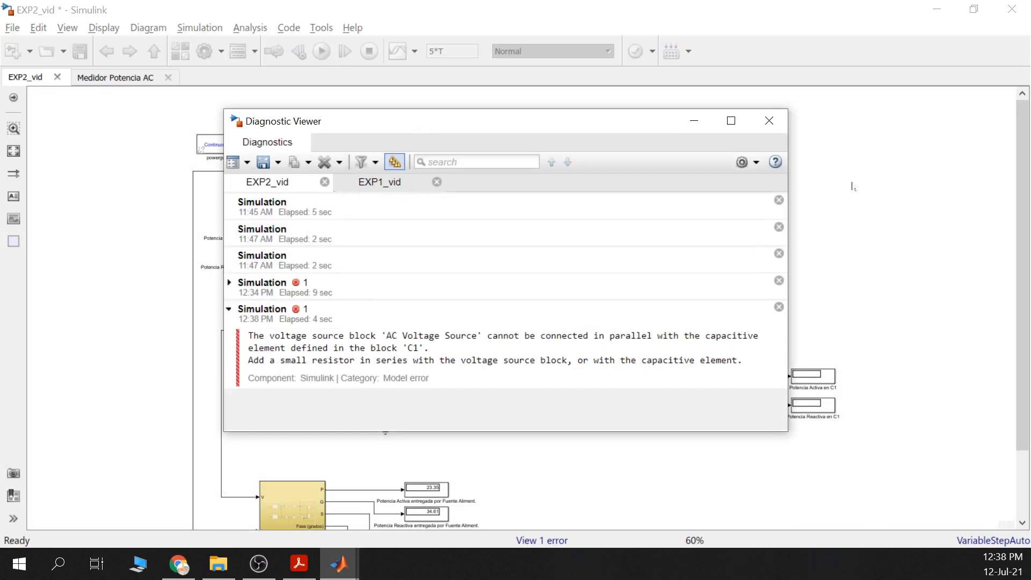
{"action": "left_click", "coordinate": [769, 120]}
- Delete the upper wire joining the capacitor C1 branch to the RL circuit, and simulate the model
{"action": "left_click", "coordinate": [682, 302]}
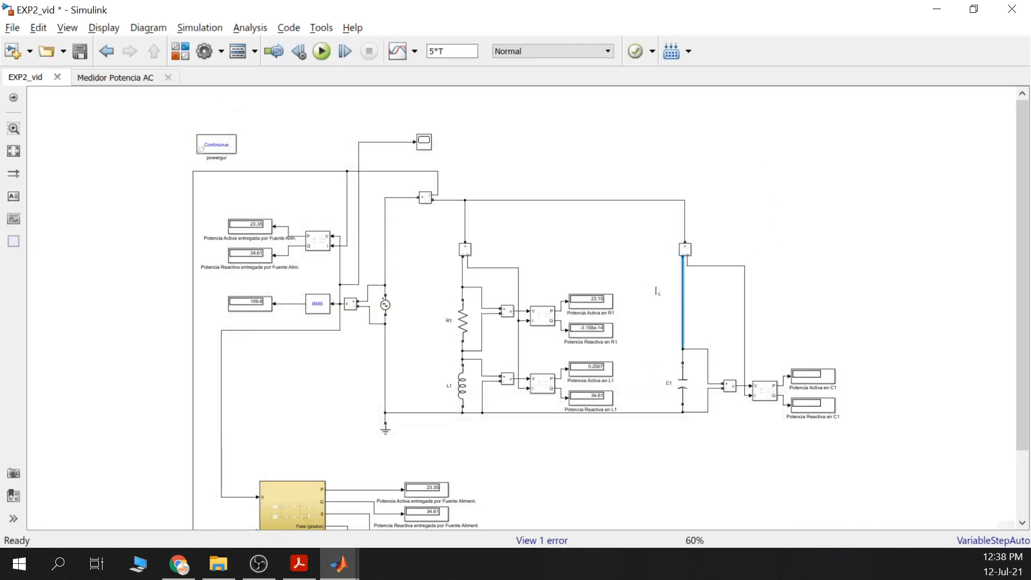
{"action": "left_click", "coordinate": [655, 202]}
{"action": "key", "text": "Delete"}
{"action": "key", "text": "ctrl+t"}
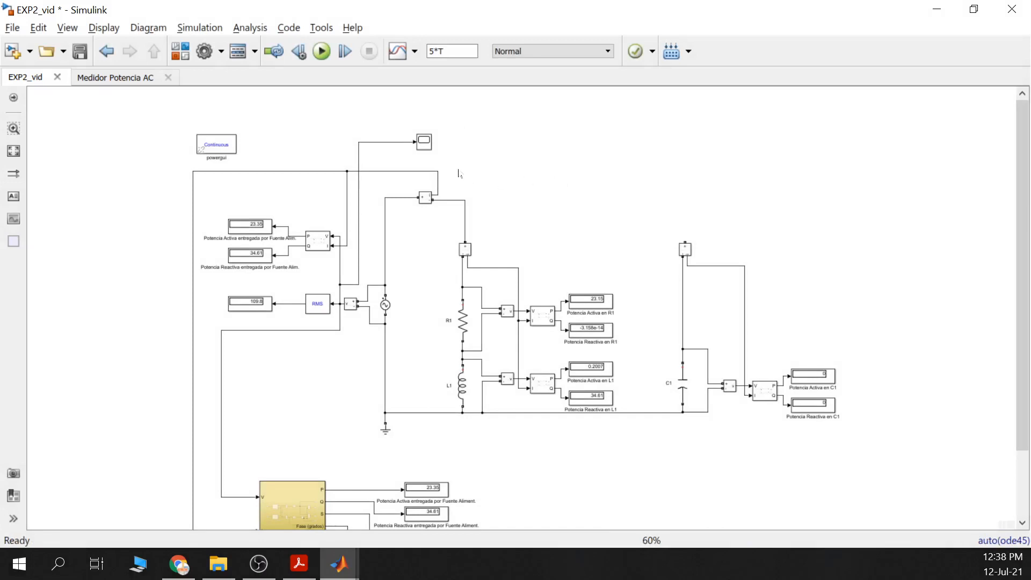
- Open the supply voltage Scope, set its sample time to 1e-4, and rerun the simulation
{"action": "left_click", "coordinate": [426, 148]}
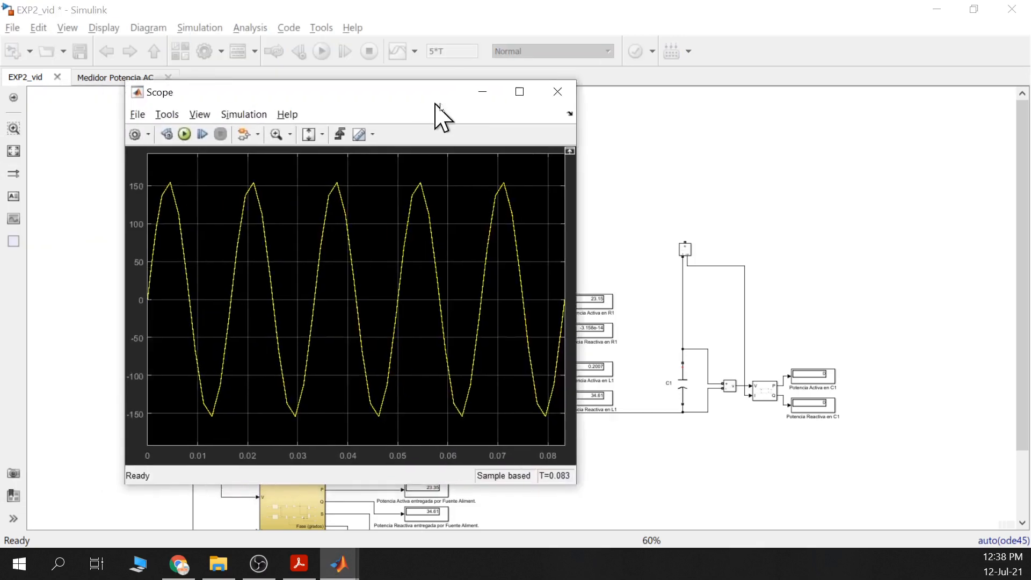
{"action": "left_click_drag", "start_coordinate": [437, 115], "coordinate": [610, 103]}
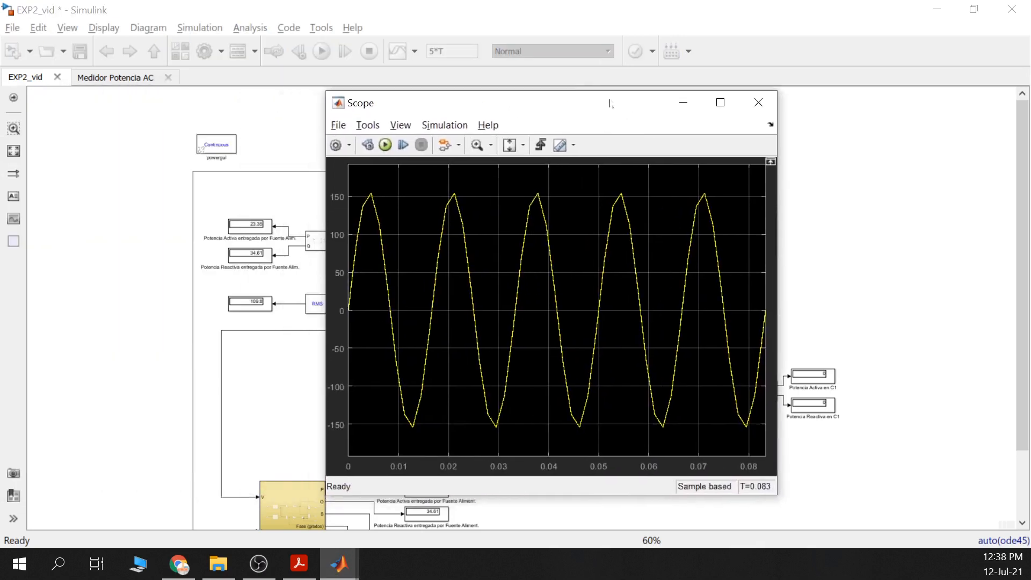
{"action": "left_click", "coordinate": [335, 145]}
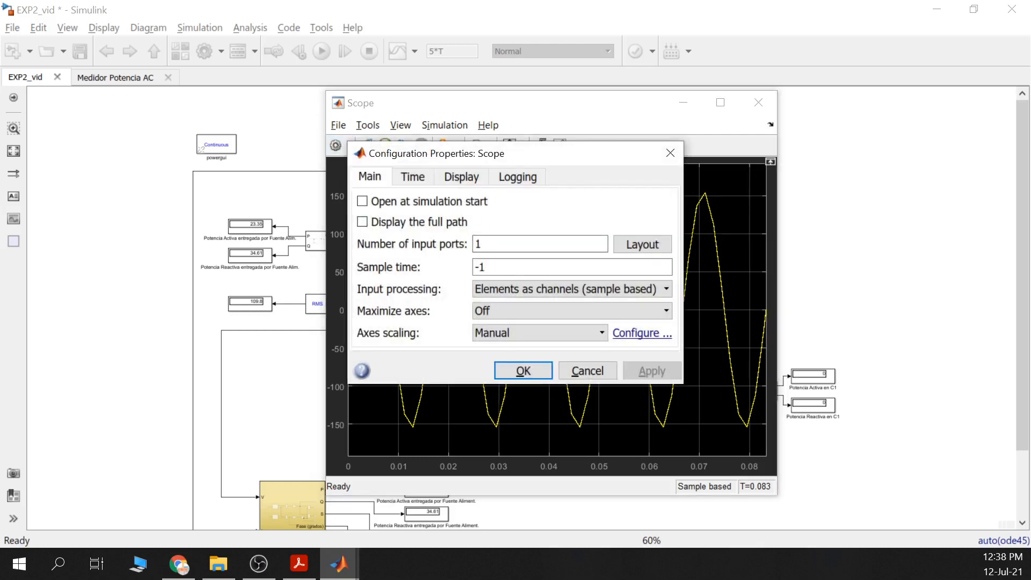
{"action": "left_click_drag", "start_coordinate": [487, 267], "coordinate": [473, 267]}
{"action": "type", "text": "1e"}
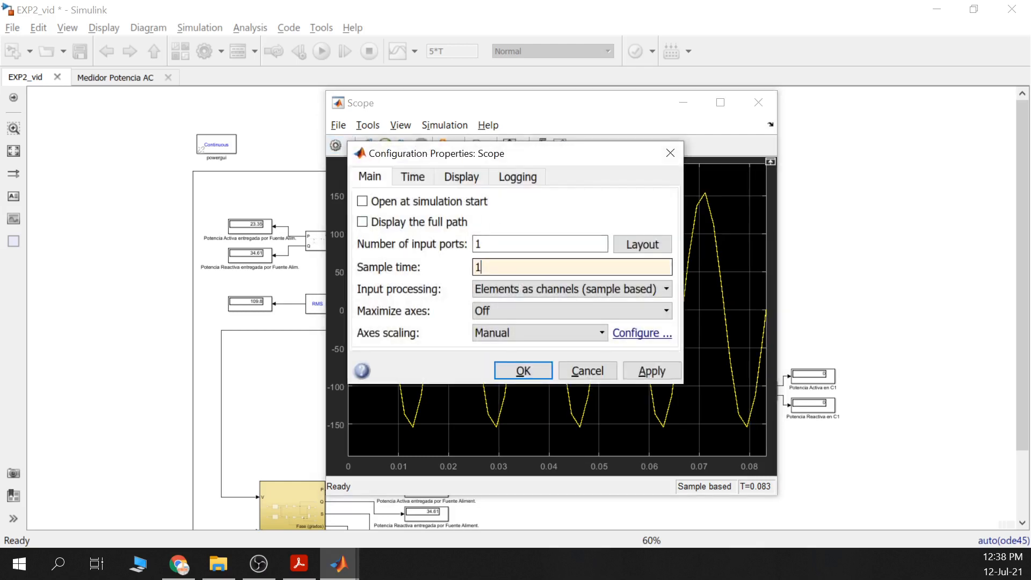
{"action": "type", "text": "-4"}
{"action": "left_click", "coordinate": [651, 370]}
{"action": "left_click", "coordinate": [524, 371]}
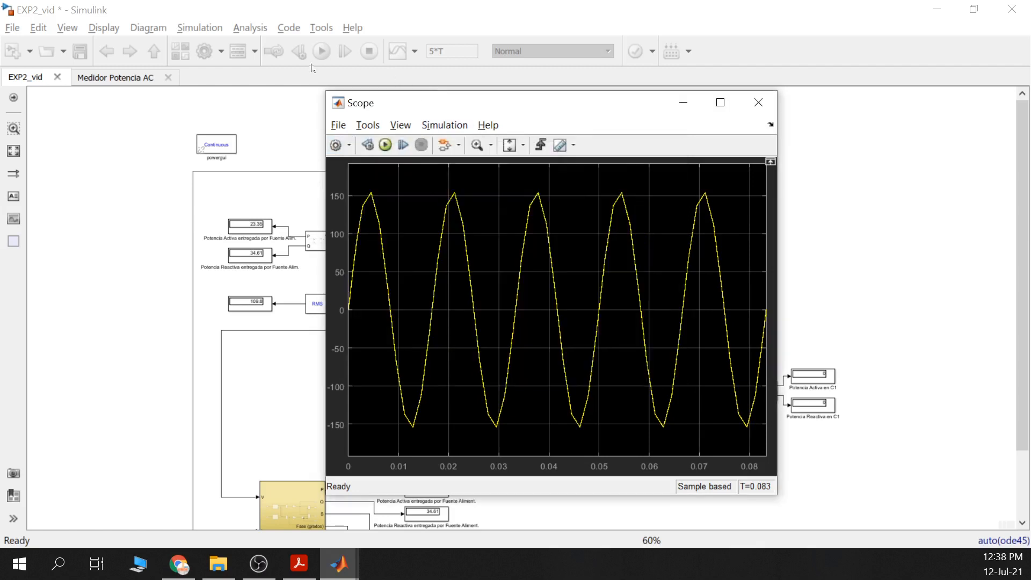
{"action": "left_click", "coordinate": [385, 145]}
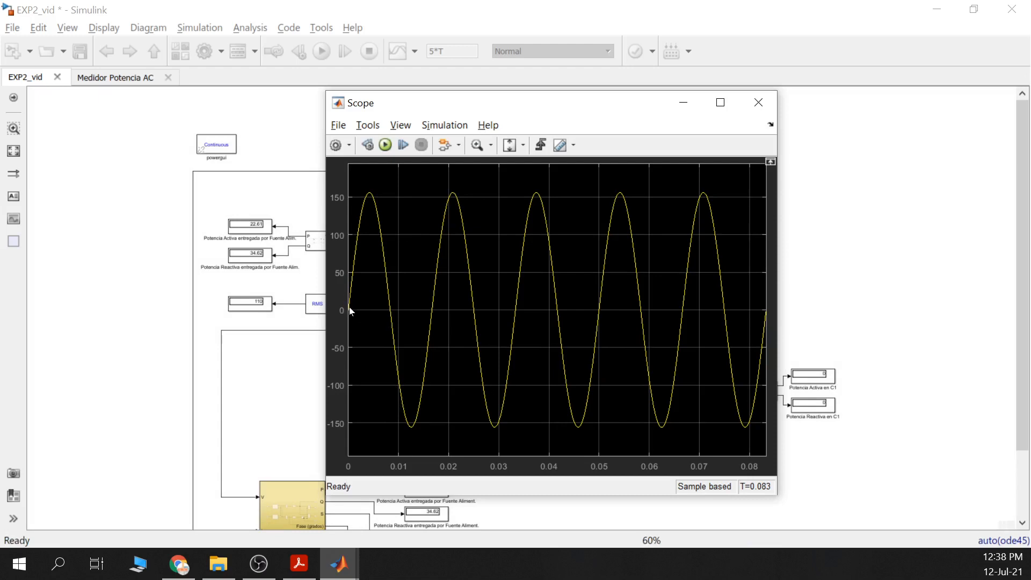
- Examine the start of the supply voltage waveform closely around time zero in the Scope, and minimize its window
{"action": "left_click", "coordinate": [477, 146]}
{"action": "left_click_drag", "start_coordinate": [361, 301], "coordinate": [327, 284]}
{"action": "left_click_drag", "start_coordinate": [348, 320], "coordinate": [322, 216]}
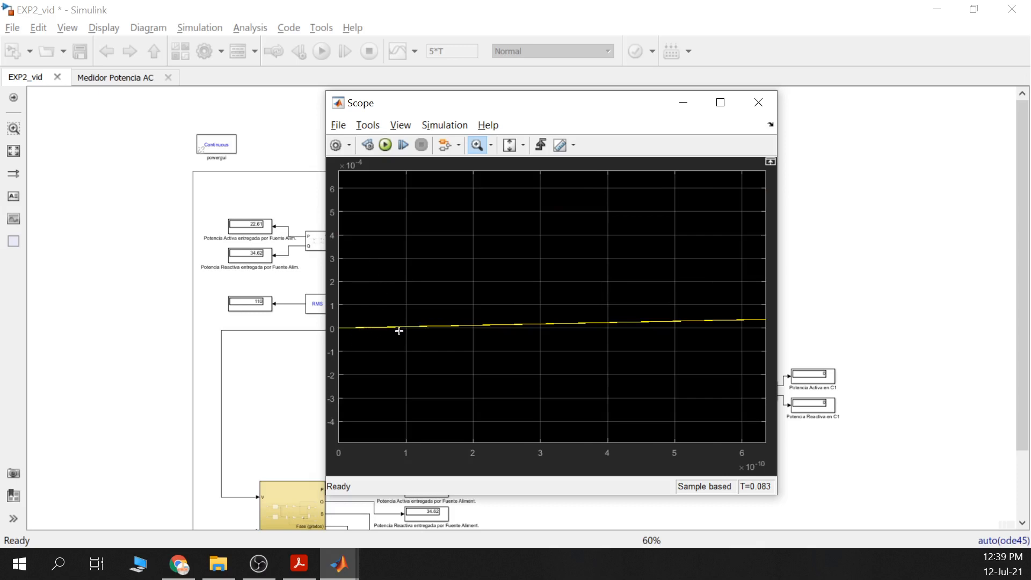
{"action": "left_click_drag", "start_coordinate": [344, 338], "coordinate": [320, 309]}
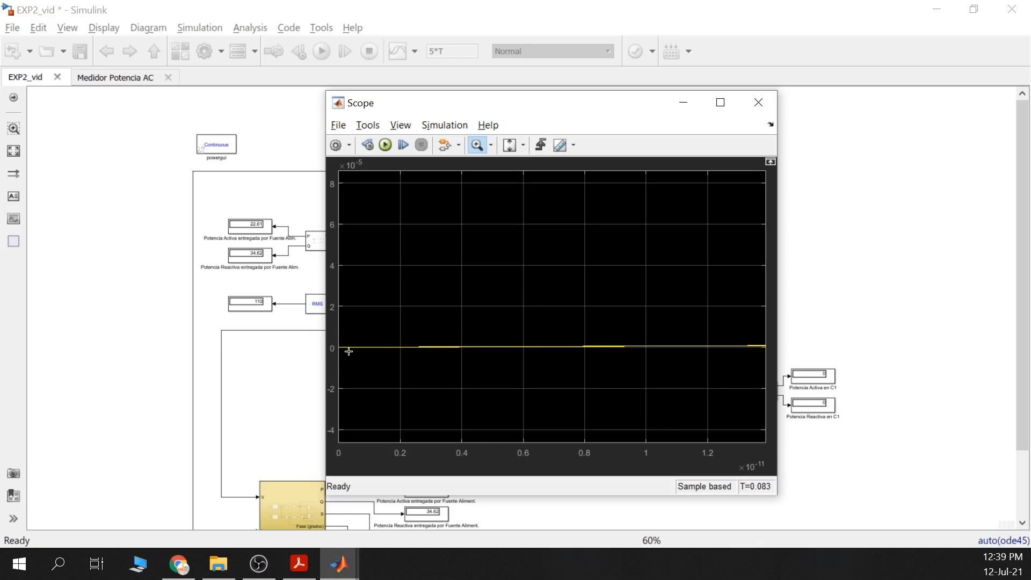
{"action": "left_click", "coordinate": [683, 103]}
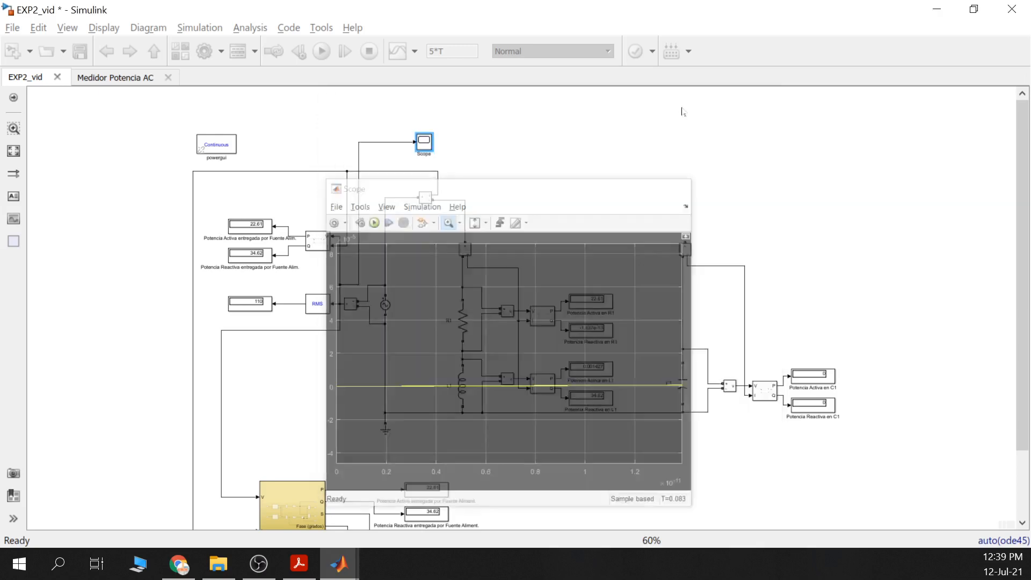
- Reconnect the capacitor branch's current measurement block to the upper supply line feeding the RL circuit
{"action": "left_click", "coordinate": [387, 306]}
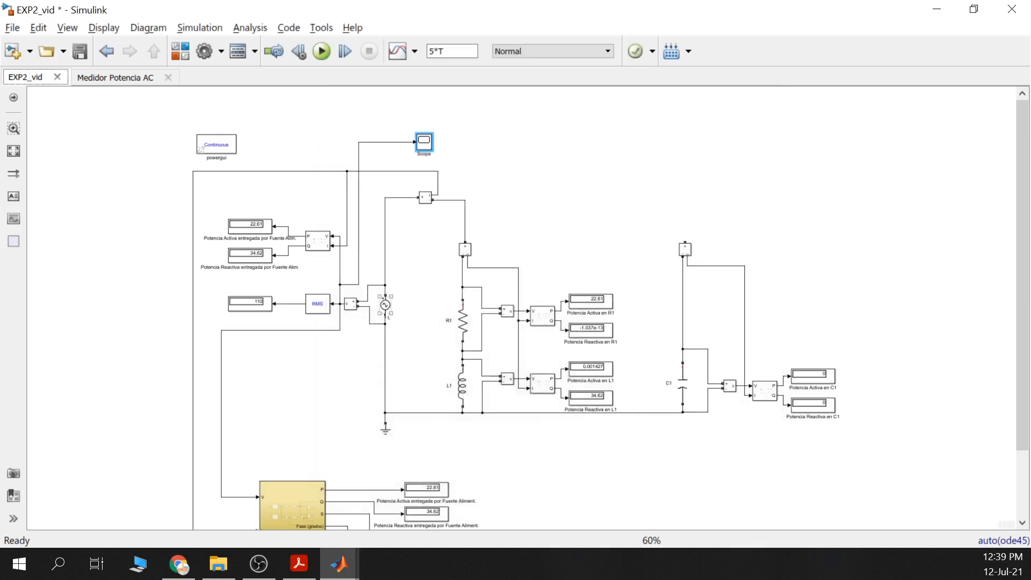
{"action": "left_click", "coordinate": [689, 391]}
{"action": "left_click", "coordinate": [688, 281]}
{"action": "mouse_move", "coordinate": [687, 240]}
{"action": "left_mouse_down"}
{"action": "mouse_move", "coordinate": [552, 207]}
{"action": "mouse_move", "coordinate": [465, 200]}
{"action": "left_mouse_up"}
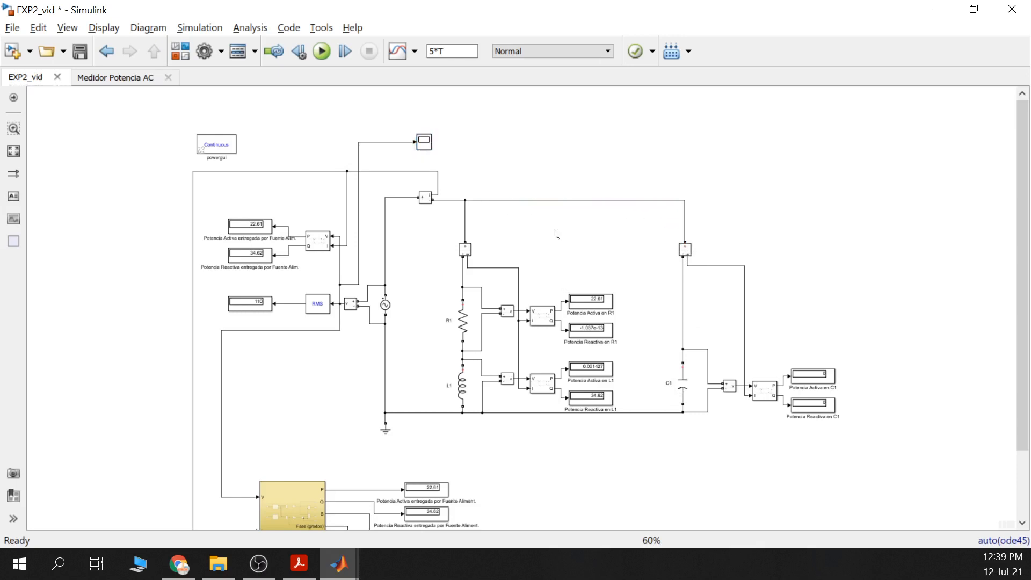
{"action": "left_click", "coordinate": [570, 325]}
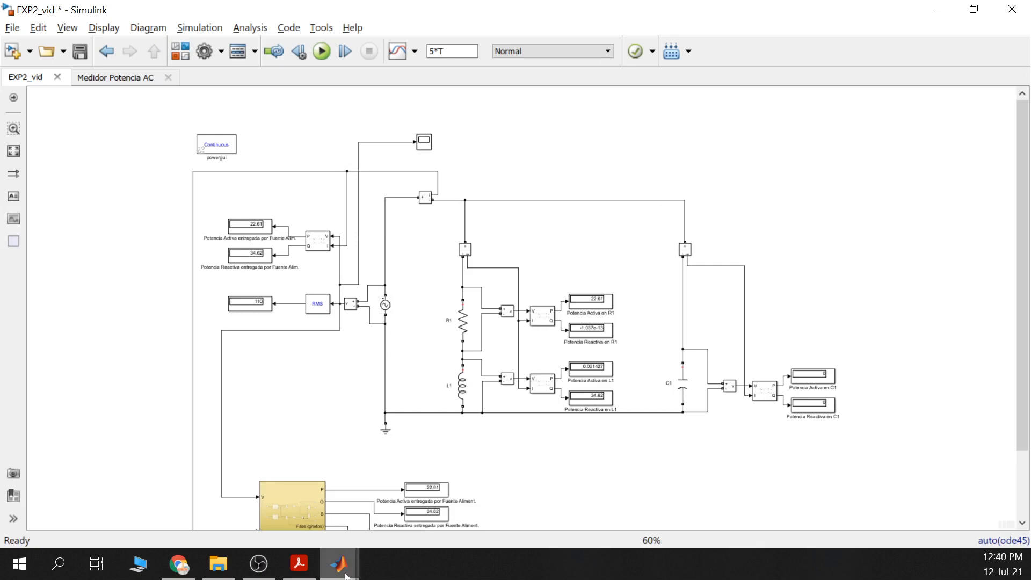
- Copy resistor R1 and insert the copy in series between the capacitor branch's current measurement block and C1
{"action": "mouse_move", "coordinate": [339, 564]}
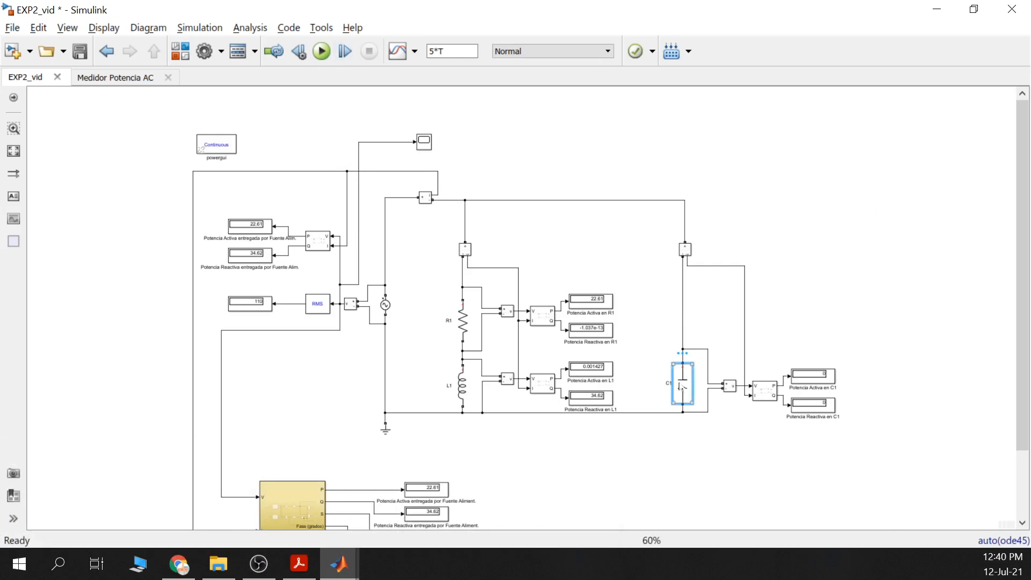
{"action": "left_click", "coordinate": [458, 323]}
{"action": "left_click", "coordinate": [458, 323]}
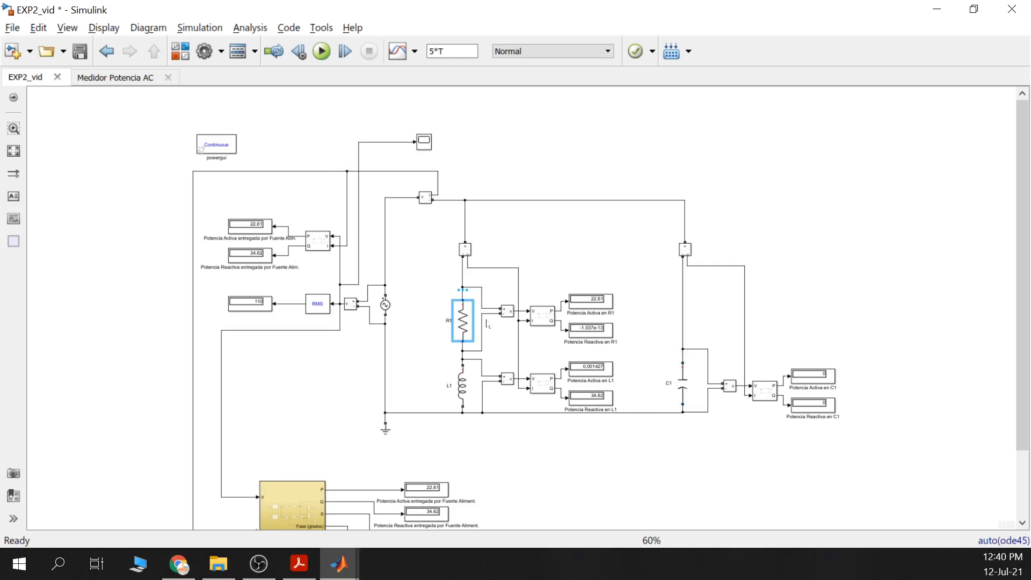
{"action": "mouse_move", "coordinate": [463, 322]}
{"action": "left_mouse_down"}
{"action": "mouse_move", "coordinate": [668, 321]}
{"action": "mouse_move", "coordinate": [685, 308]}
{"action": "mouse_move", "coordinate": [685, 277]}
{"action": "left_mouse_up"}
{"action": "left_click", "coordinate": [704, 290]}
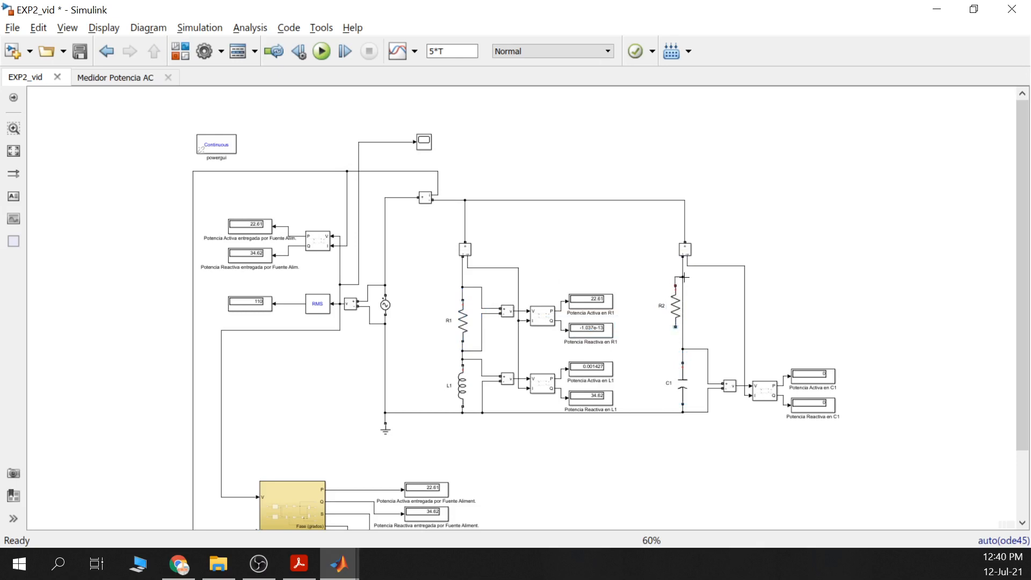
{"action": "mouse_move", "coordinate": [675, 326]}
{"action": "left_mouse_down"}
{"action": "mouse_move", "coordinate": [690, 331]}
{"action": "mouse_move", "coordinate": [683, 315]}
{"action": "left_mouse_up"}
{"action": "left_click", "coordinate": [684, 310]}
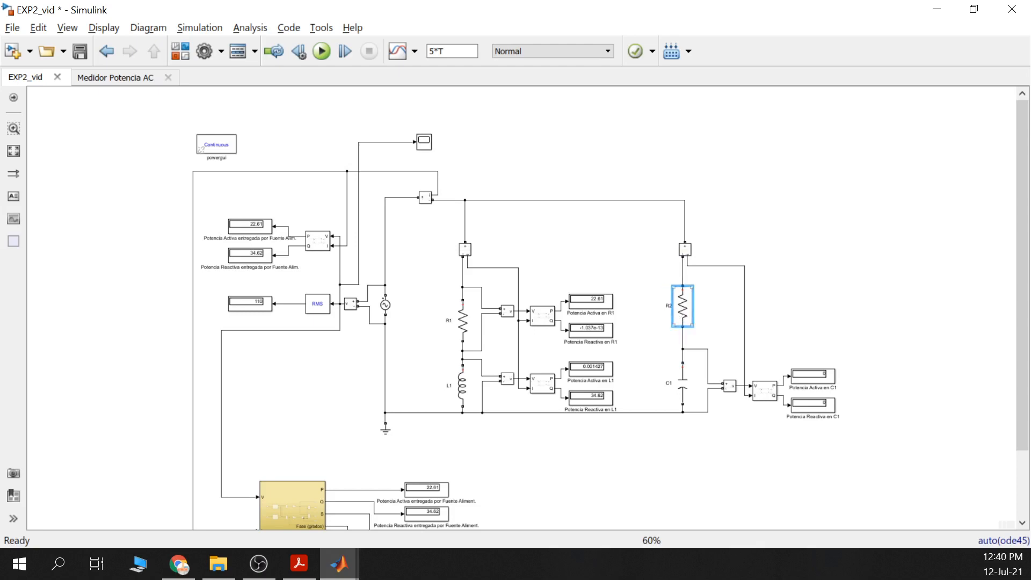
- Rename the series resistor in the capacitor branch as Rshunt
{"action": "scroll", "coordinate": [682, 316], "scroll_direction": "down", "scroll_amount": 1}
{"action": "scroll", "coordinate": [682, 315], "scroll_direction": "up", "scroll_amount": 7}
{"action": "double_click", "coordinate": [669, 303]}
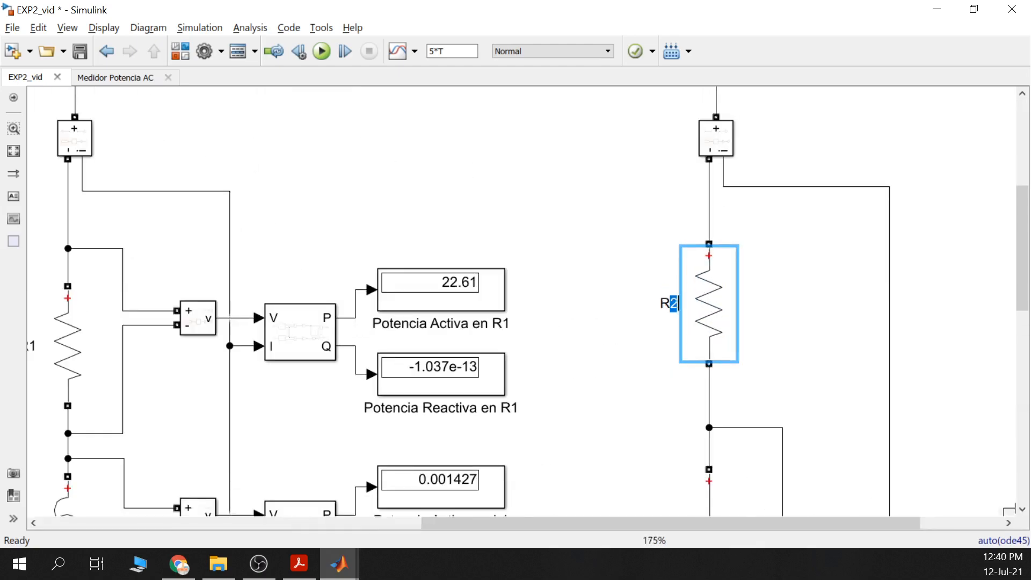
{"action": "type", "text": "Rshunt"}
{"action": "left_click", "coordinate": [660, 266]}
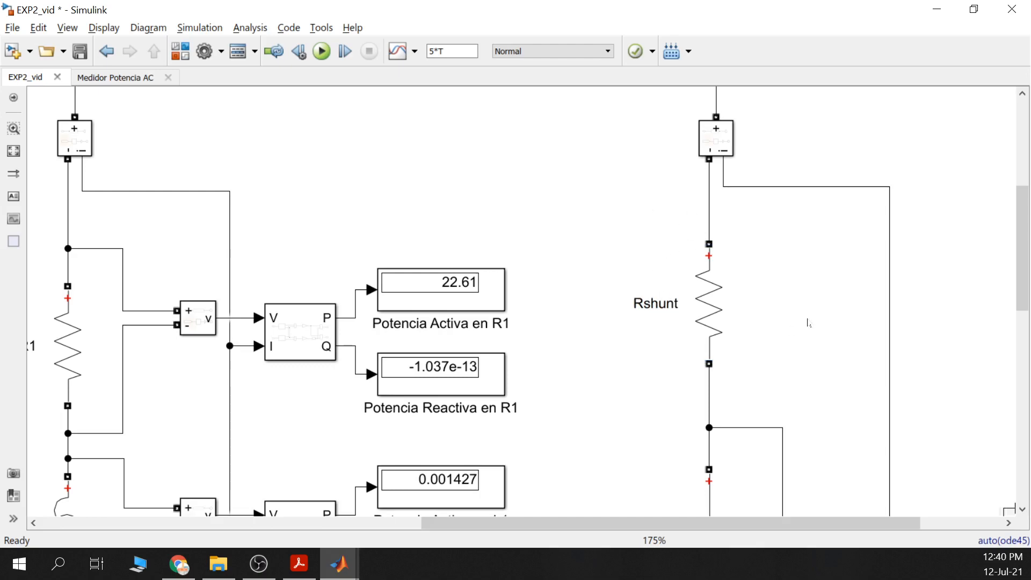
{"action": "scroll", "coordinate": [808, 322], "scroll_direction": "down", "scroll_amount": 4}
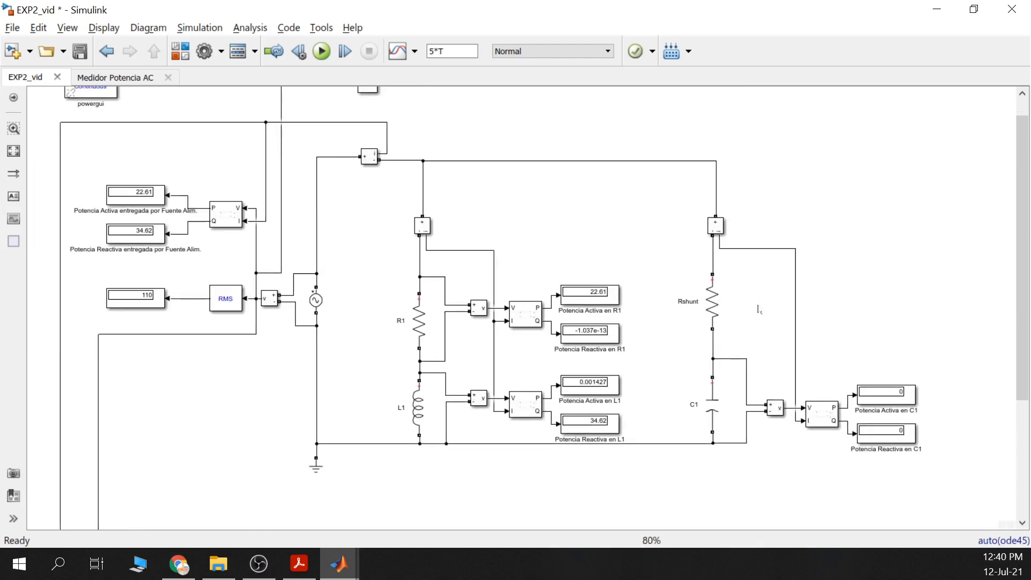
- Set the resistance parameter of the Rshunt block to the variable Rshunt and copy the variable name
{"action": "scroll", "coordinate": [759, 310], "scroll_direction": "up", "scroll_amount": 1}
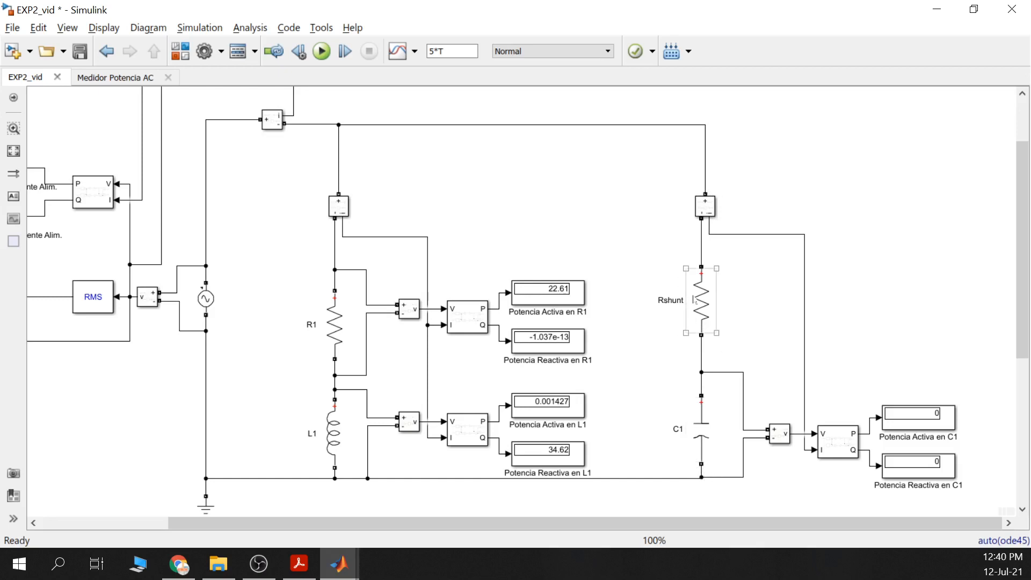
{"action": "double_click", "coordinate": [702, 301]}
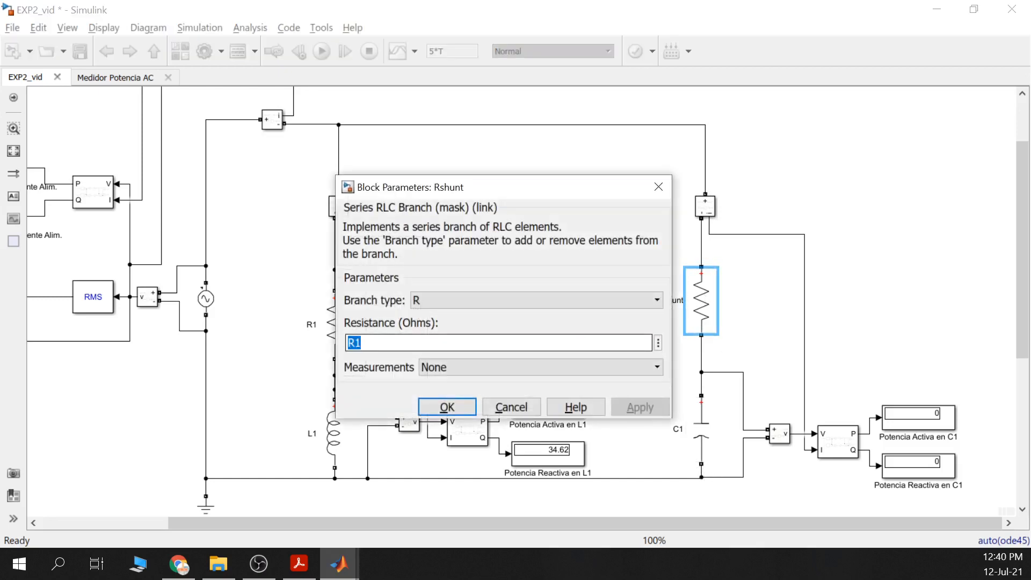
{"action": "type", "text": "Rshunt"}
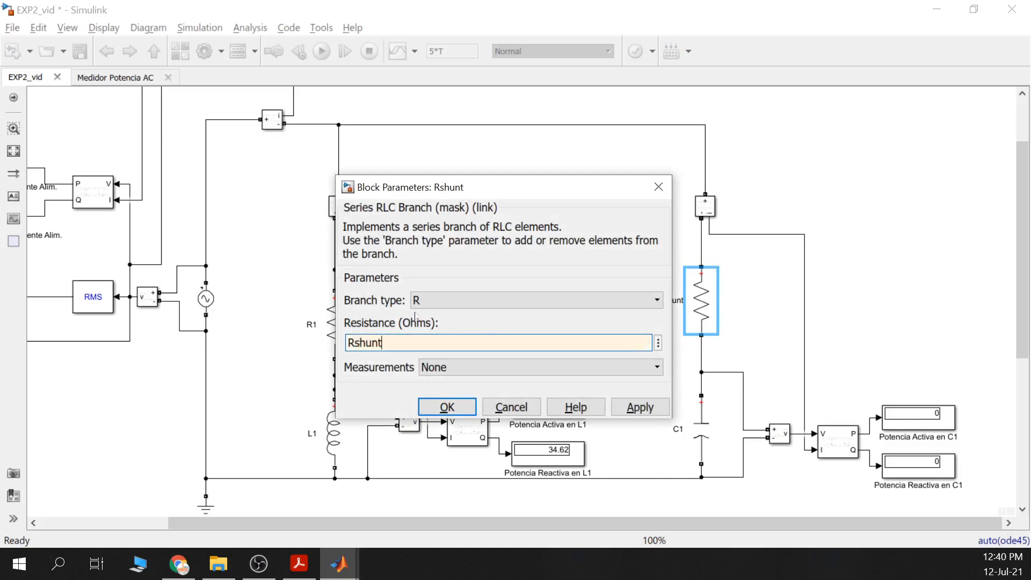
{"action": "left_click", "coordinate": [640, 406]}
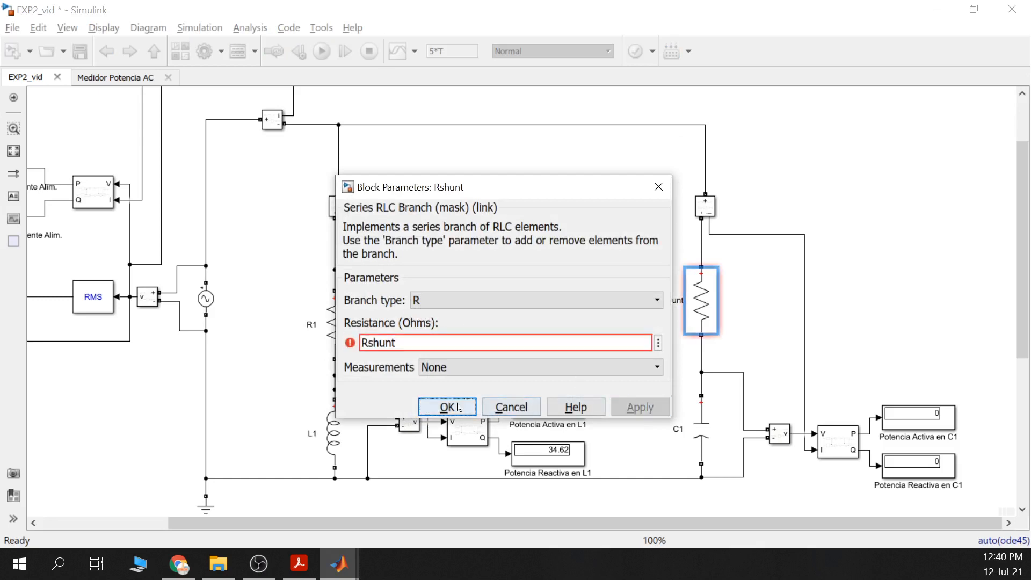
{"action": "left_click", "coordinate": [458, 408]}
{"action": "double_click", "coordinate": [696, 304]}
{"action": "double_click", "coordinate": [489, 344]}
{"action": "right_click", "coordinate": [488, 343]}
{"action": "left_click", "coordinate": [494, 405]}
{"action": "left_click", "coordinate": [493, 406]}
- Add the line Rshunt=1e-3 below Vo=0 at the end of the MATLAB script, and return to the EXP2_vid model
{"action": "left_click", "coordinate": [335, 564]}
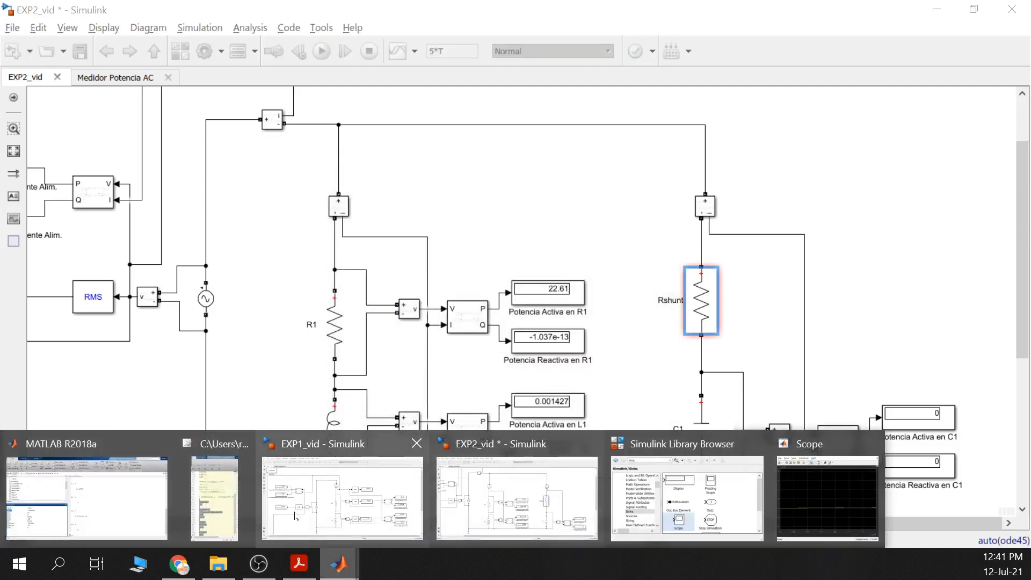
{"action": "left_click", "coordinate": [207, 492]}
{"action": "key", "text": "Right"}
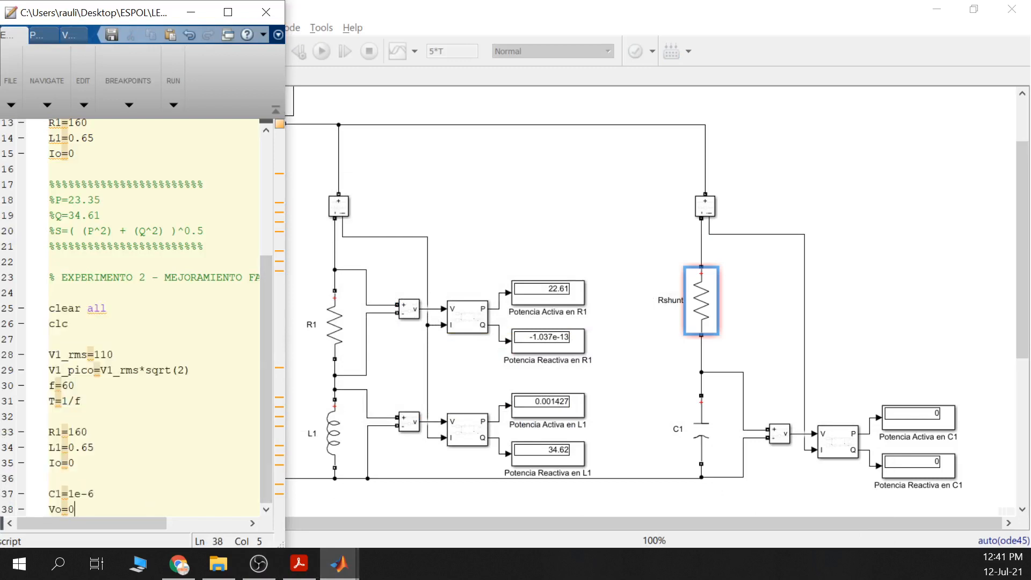
{"action": "key", "text": "Return"}
{"action": "type", "text": "Rshunt=1e-3"}
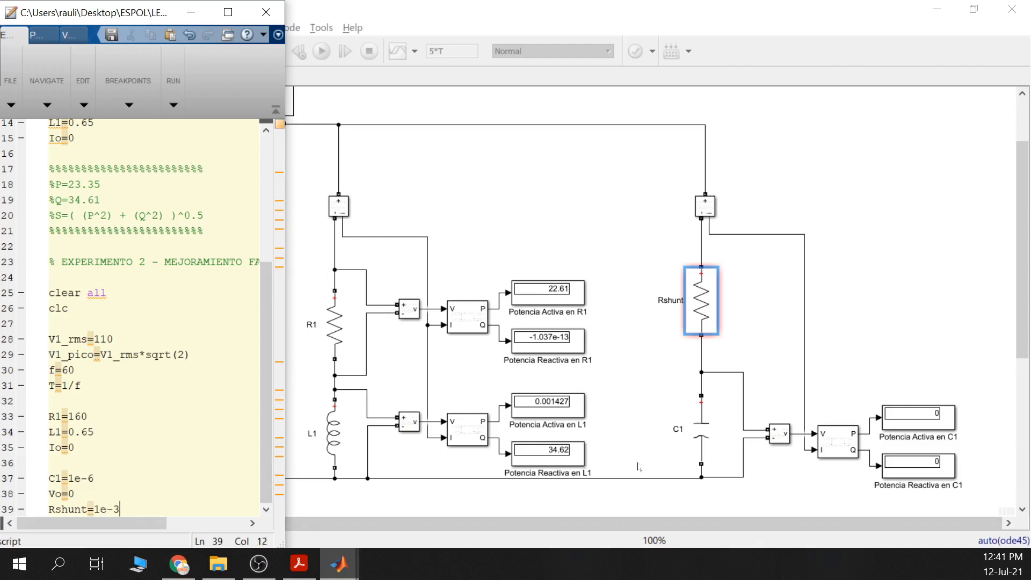
{"action": "left_click", "coordinate": [644, 390]}
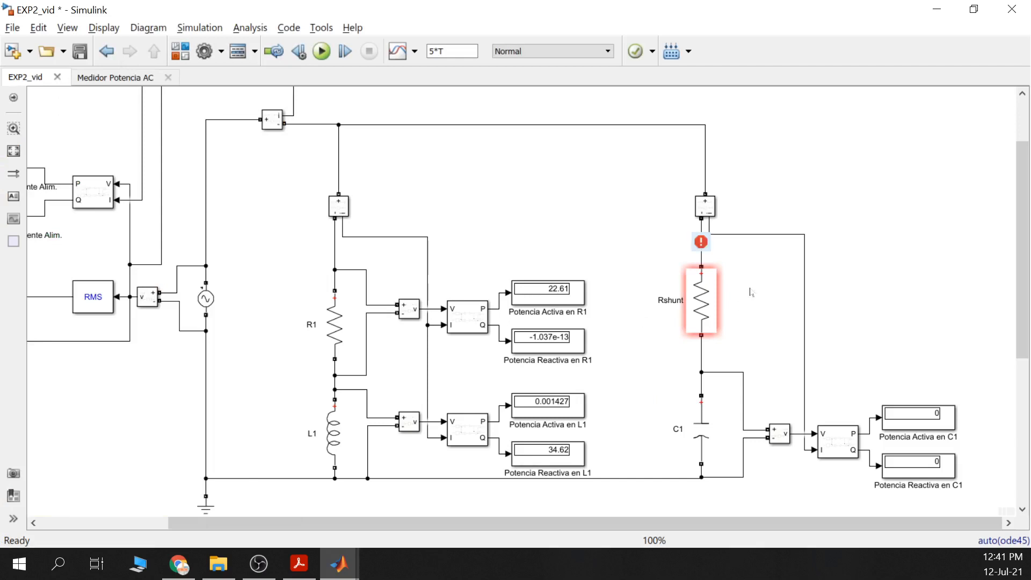
- Try to simulate the model with Rshunt in series with C1, and minimize the diagnostics window
{"action": "scroll", "coordinate": [752, 291], "scroll_direction": "down", "scroll_amount": 4}
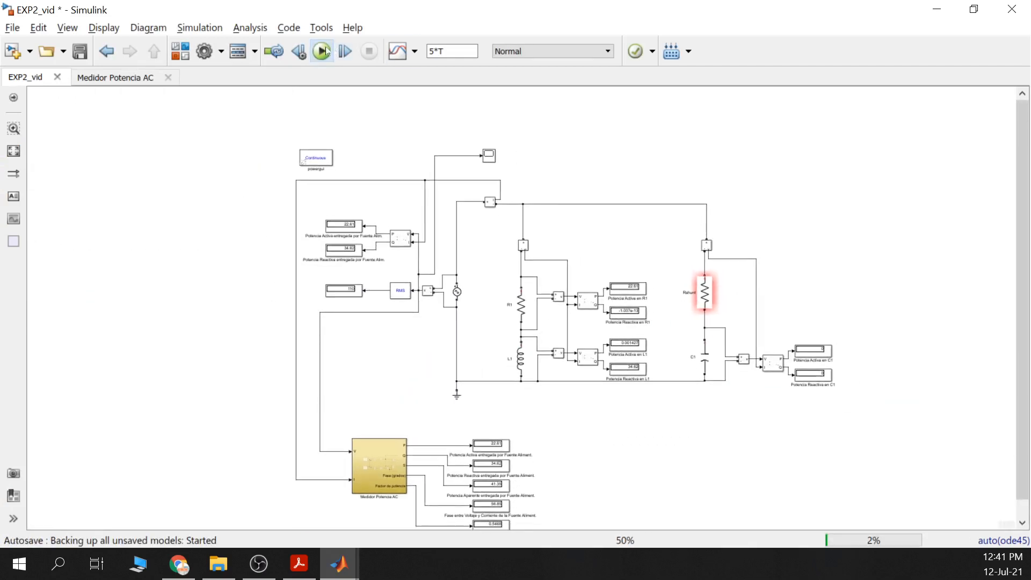
{"action": "key", "text": "ctrl+t"}
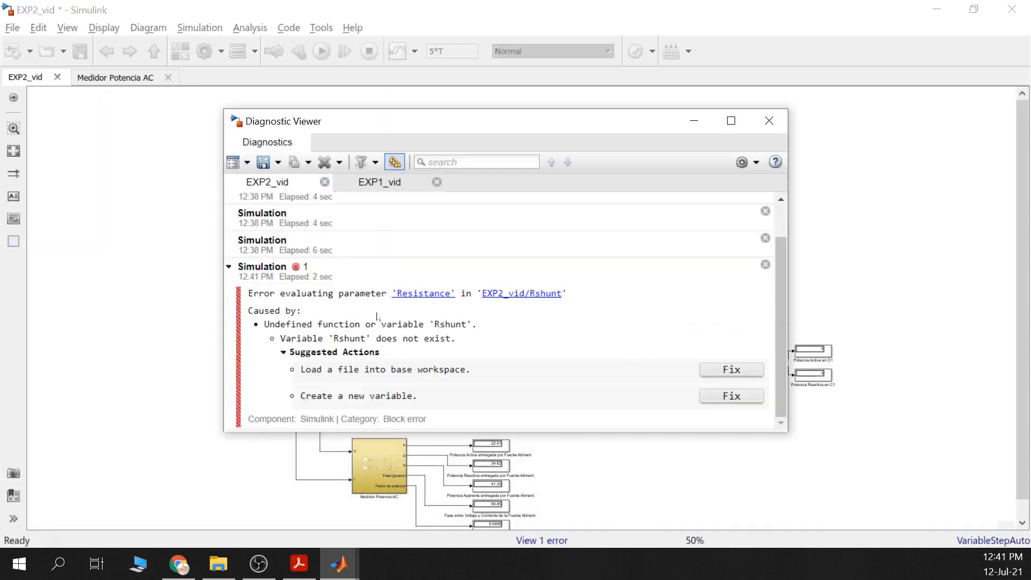
{"action": "left_click", "coordinate": [693, 120]}
- Evaluate only the Rshunt=1e-3 line of the MATLAB script to load the variable into the workspace
{"action": "mouse_move", "coordinate": [335, 567]}
{"action": "left_click", "coordinate": [285, 499]}
{"action": "left_click_drag", "start_coordinate": [87, 509], "coordinate": [48, 509]}
{"action": "right_click", "coordinate": [65, 509]}
{"action": "key", "text": "Escape"}
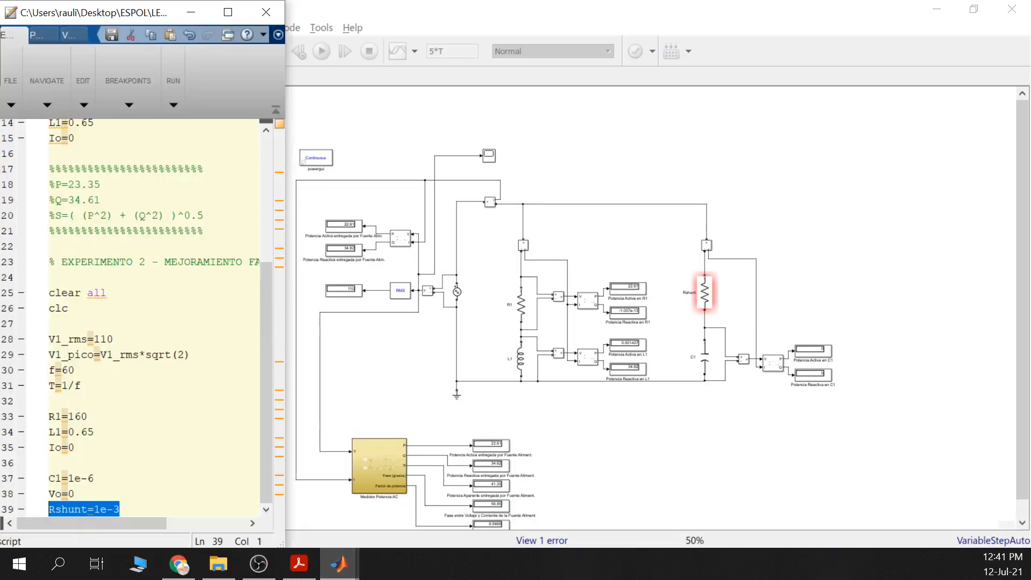
- Check the Rshunt variable in the workspace of the main MATLAB window, and minimize that window
{"action": "mouse_move", "coordinate": [339, 563]}
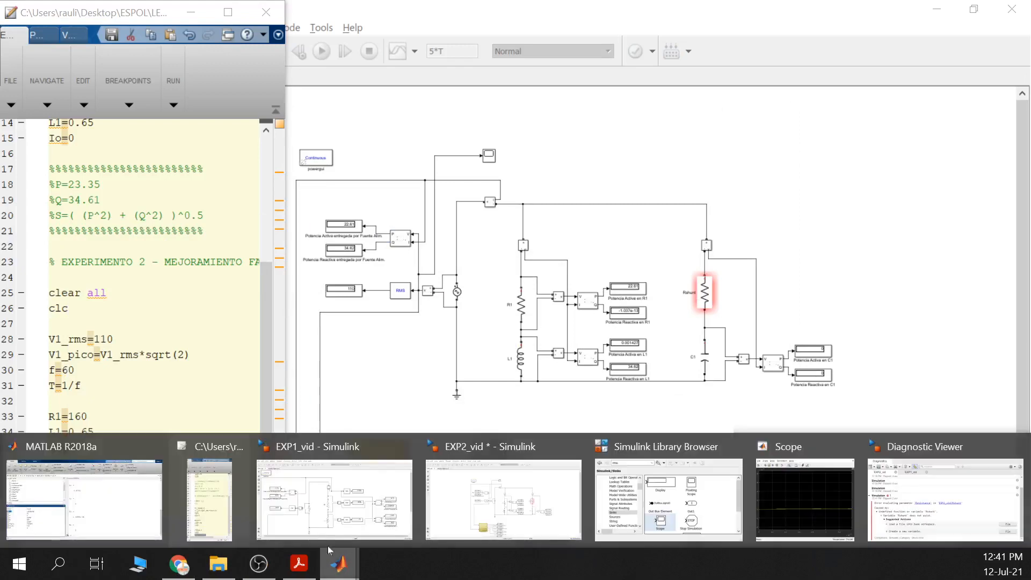
{"action": "left_click", "coordinate": [84, 500]}
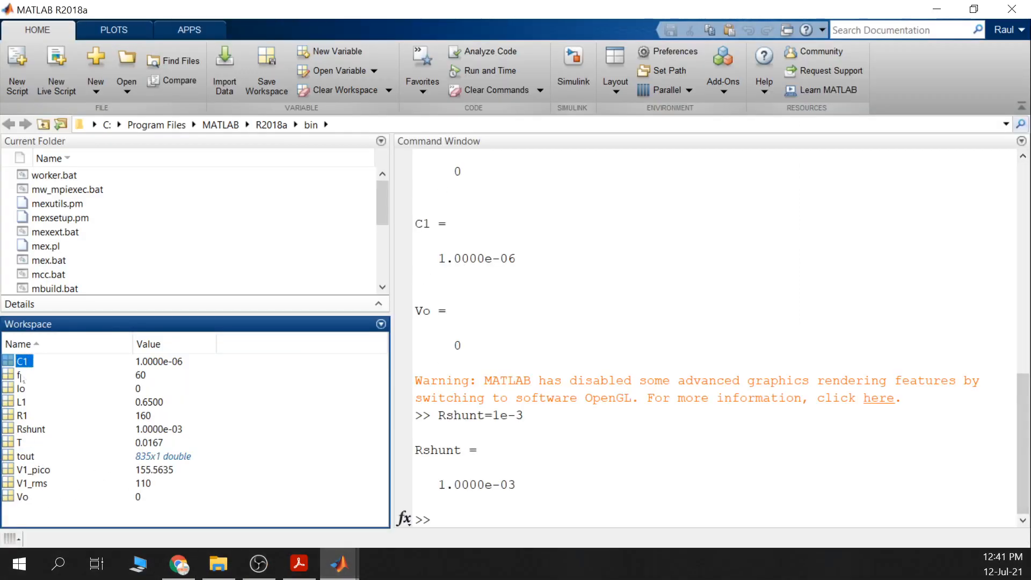
{"action": "left_click", "coordinate": [65, 433]}
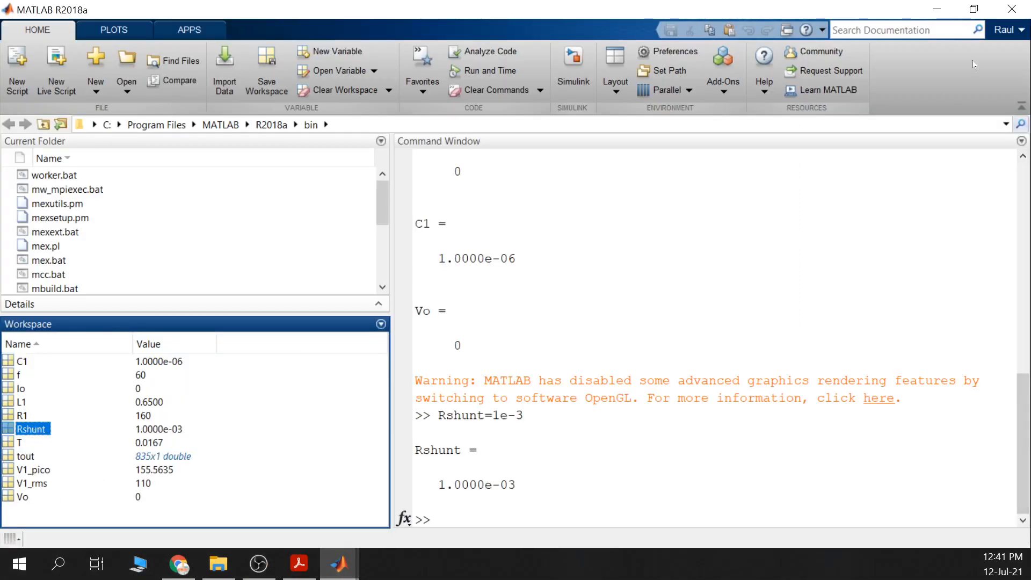
{"action": "left_click", "coordinate": [937, 9]}
- Rerun the EXP2_vid simulation with the shunt resistor and examine the power displays of capacitor C1
{"action": "left_click", "coordinate": [743, 472]}
{"action": "left_click", "coordinate": [321, 51]}
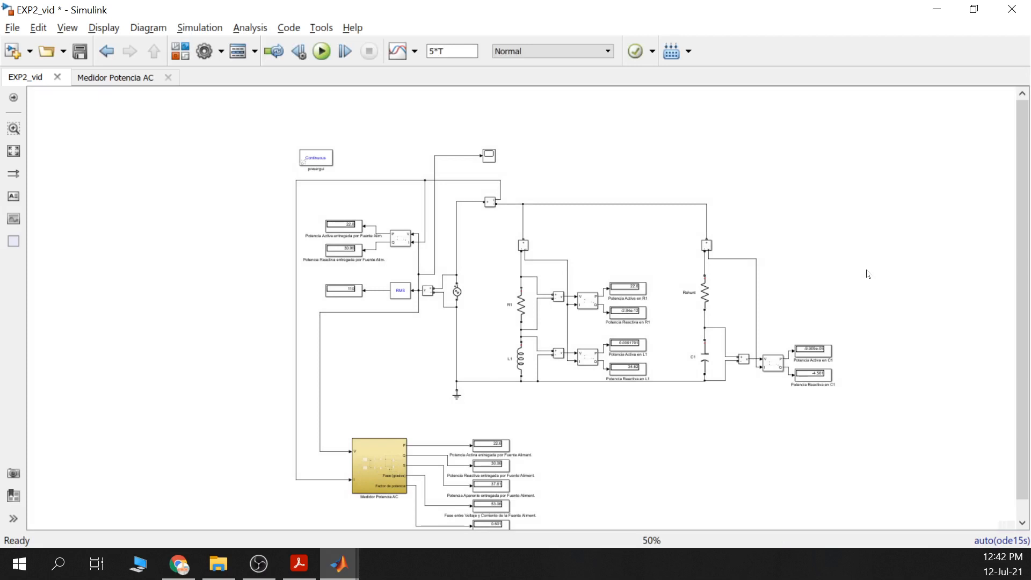
{"action": "scroll", "coordinate": [754, 403], "scroll_direction": "up", "scroll_amount": 2}
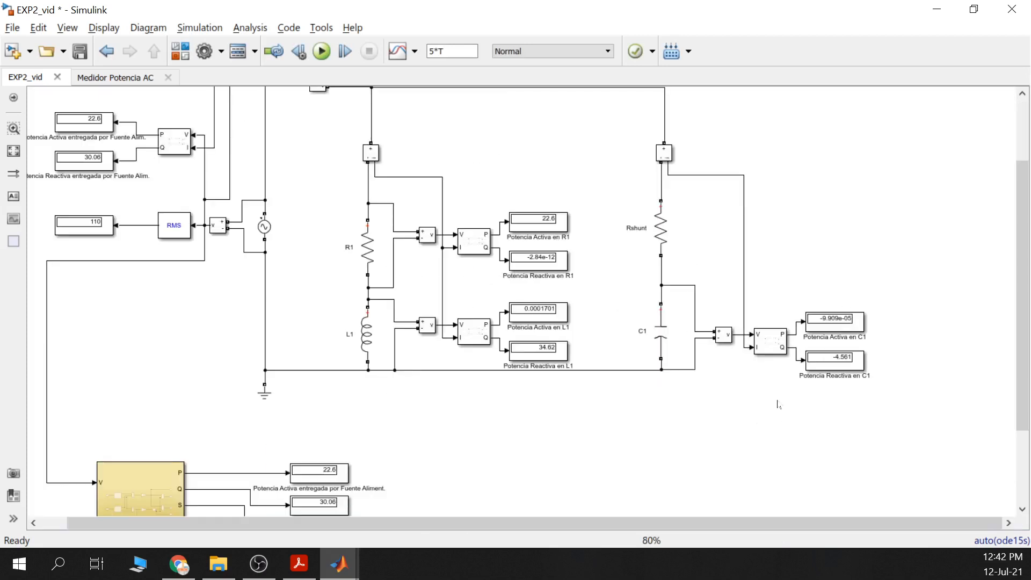
- Examine the source power factor display of the Medidor Potencia AC block in EXP2_vid
{"action": "scroll", "coordinate": [754, 402], "scroll_direction": "down", "scroll_amount": 2}
{"action": "left_click_drag", "start_coordinate": [738, 413], "coordinate": [713, 408]}
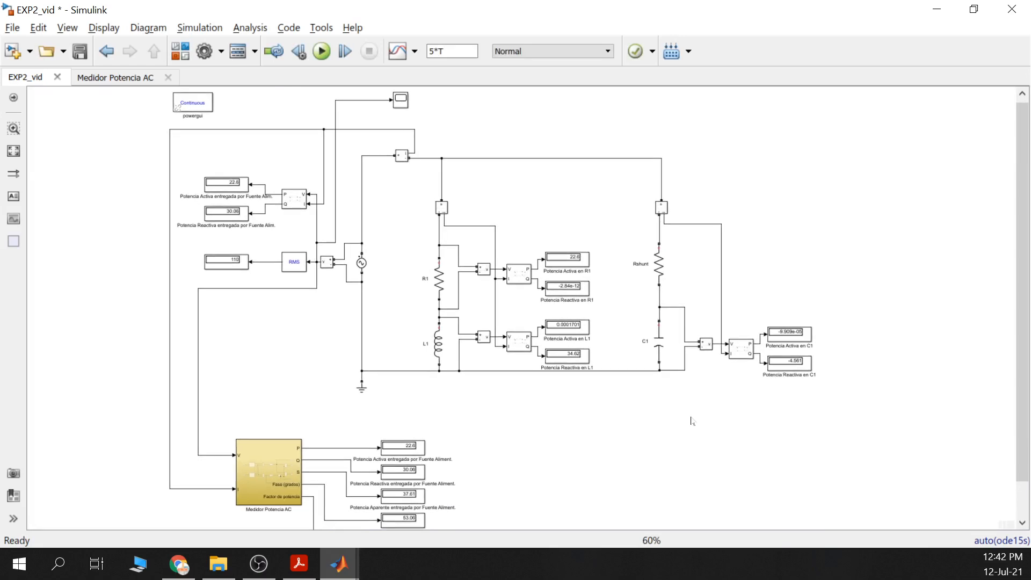
{"action": "scroll", "coordinate": [590, 447], "scroll_direction": "down", "scroll_amount": 3}
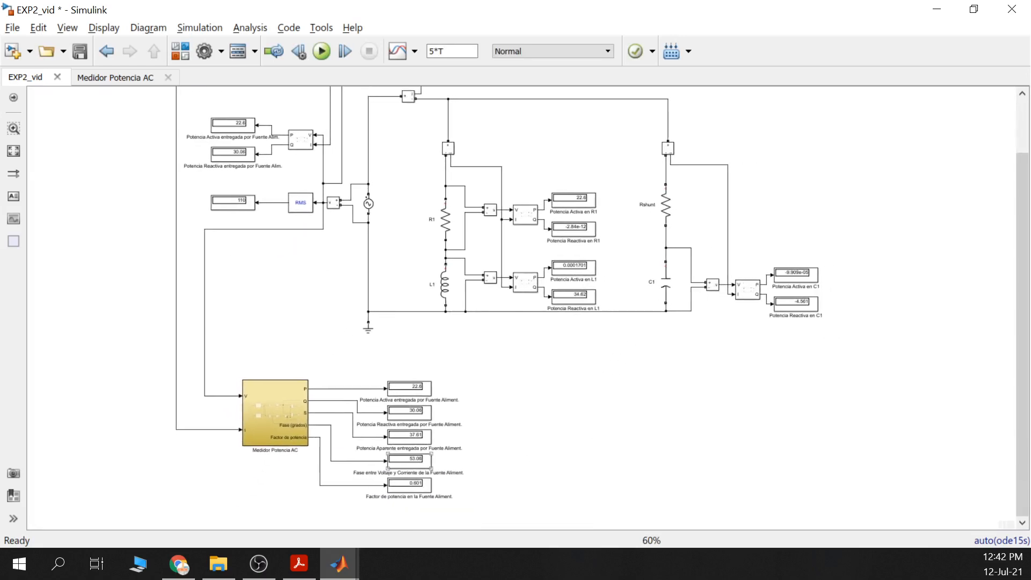
{"action": "scroll", "coordinate": [590, 447], "scroll_direction": "up", "scroll_amount": 5}
{"action": "scroll", "coordinate": [590, 447], "scroll_direction": "down", "scroll_amount": 2}
{"action": "scroll", "coordinate": [598, 372], "scroll_direction": "down", "scroll_amount": 2}
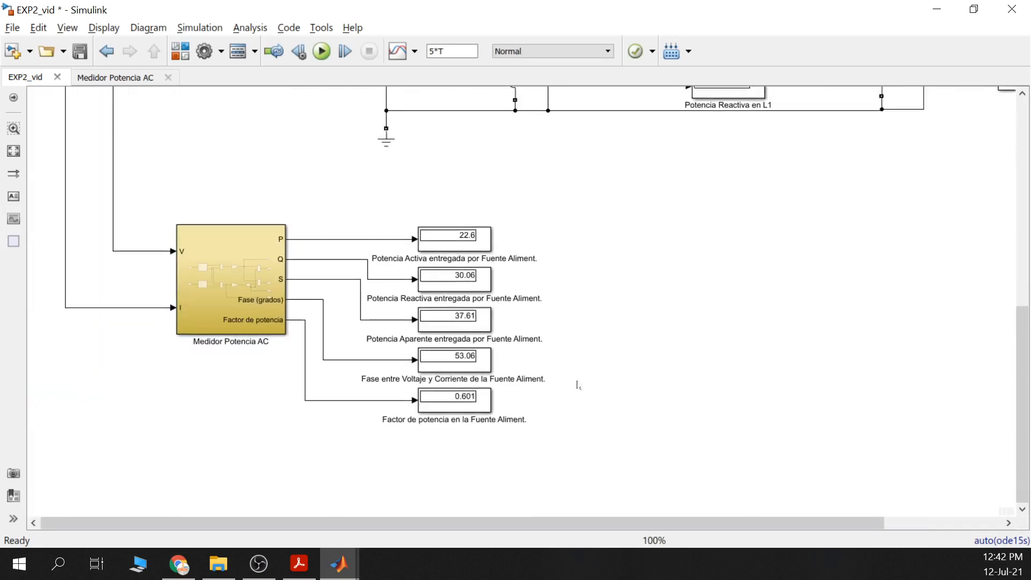
{"action": "left_click", "coordinate": [477, 400]}
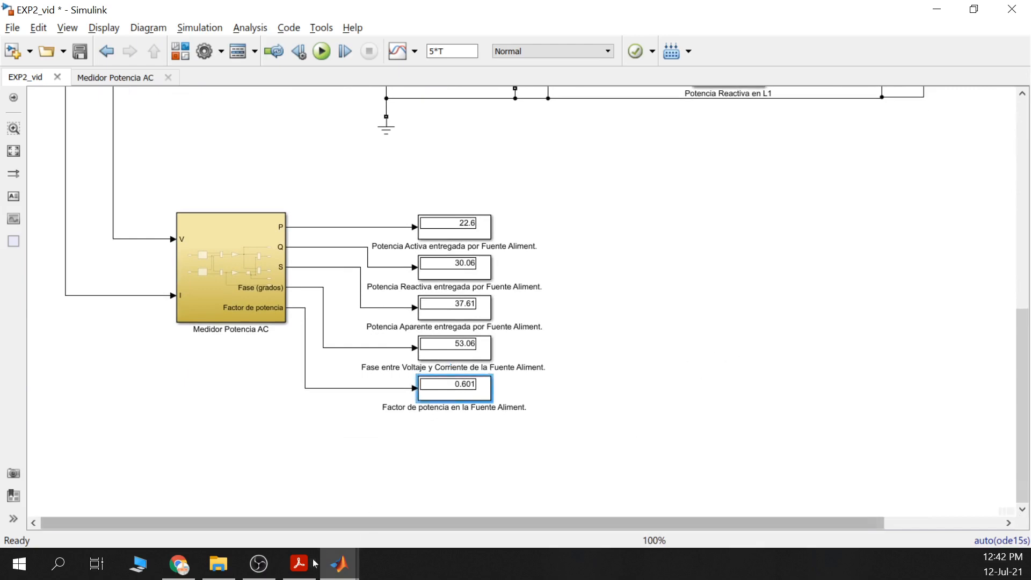
- Switch to the EXP1_vid model and examine its RL circuit without the capacitor and the source power factor display
{"action": "left_click", "coordinate": [337, 563]}
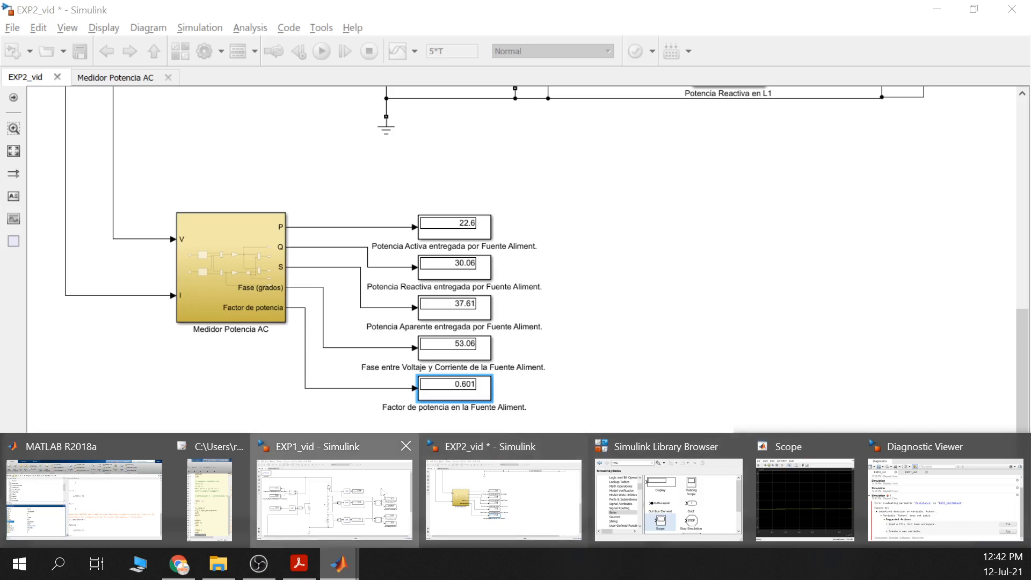
{"action": "left_click", "coordinate": [334, 499]}
{"action": "left_click_drag", "start_coordinate": [559, 467], "coordinate": [624, 220]}
{"action": "scroll", "coordinate": [622, 327], "scroll_direction": "down", "scroll_amount": 1}
{"action": "left_click", "coordinate": [515, 375]}
{"action": "scroll", "coordinate": [514, 380], "scroll_direction": "up", "scroll_amount": 3}
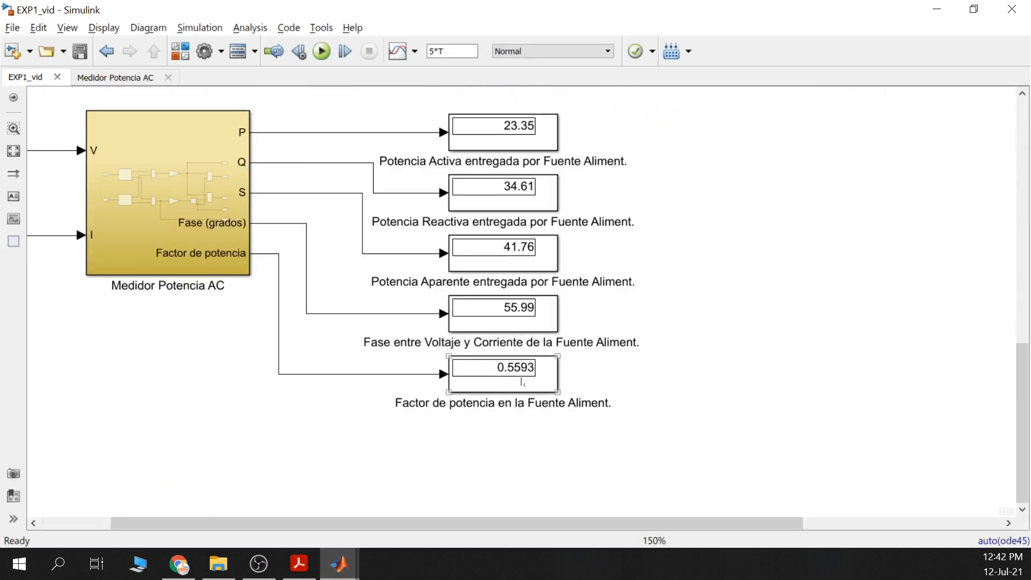
{"action": "left_click", "coordinate": [655, 357]}
{"action": "scroll", "coordinate": [660, 352], "scroll_direction": "down", "scroll_amount": 2}
{"action": "left_click_drag", "start_coordinate": [714, 249], "coordinate": [623, 408]}
{"action": "scroll", "coordinate": [666, 338], "scroll_direction": "down", "scroll_amount": 2}
{"action": "left_click", "coordinate": [441, 280]}
{"action": "left_click", "coordinate": [498, 269]}
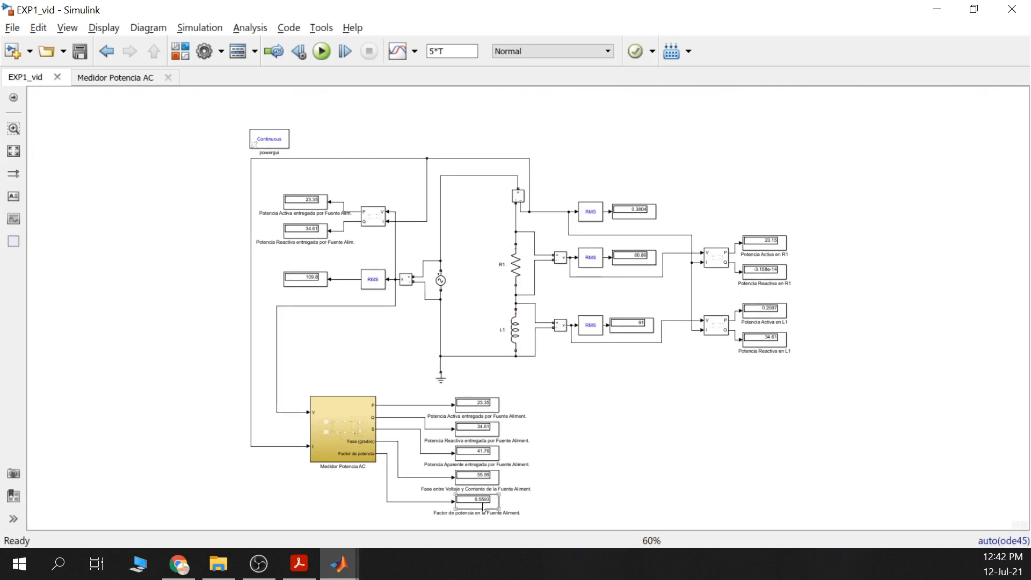
{"action": "scroll", "coordinate": [618, 467], "scroll_direction": "down", "scroll_amount": 6}
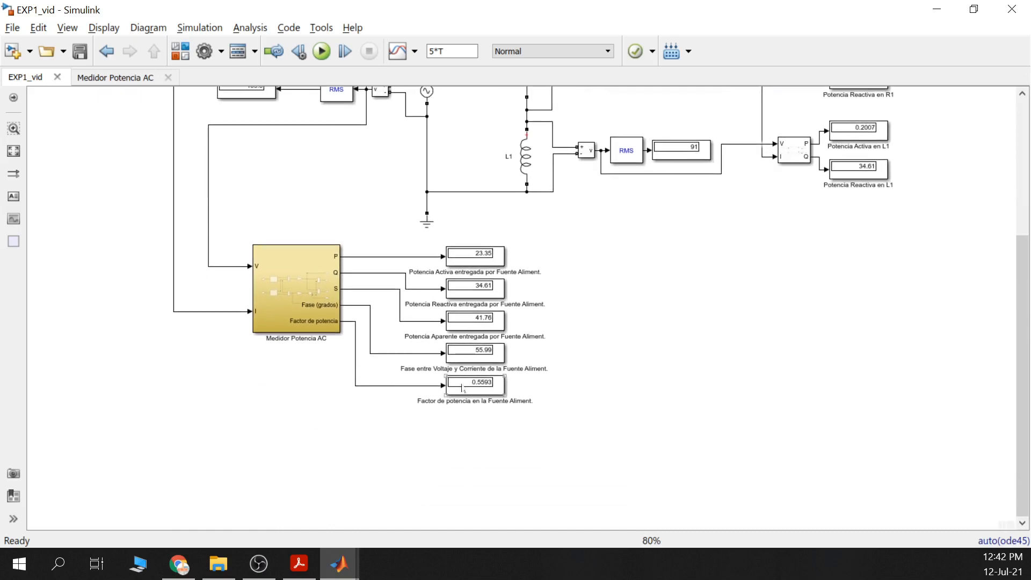
{"action": "scroll", "coordinate": [463, 389], "scroll_direction": "up", "scroll_amount": 4}
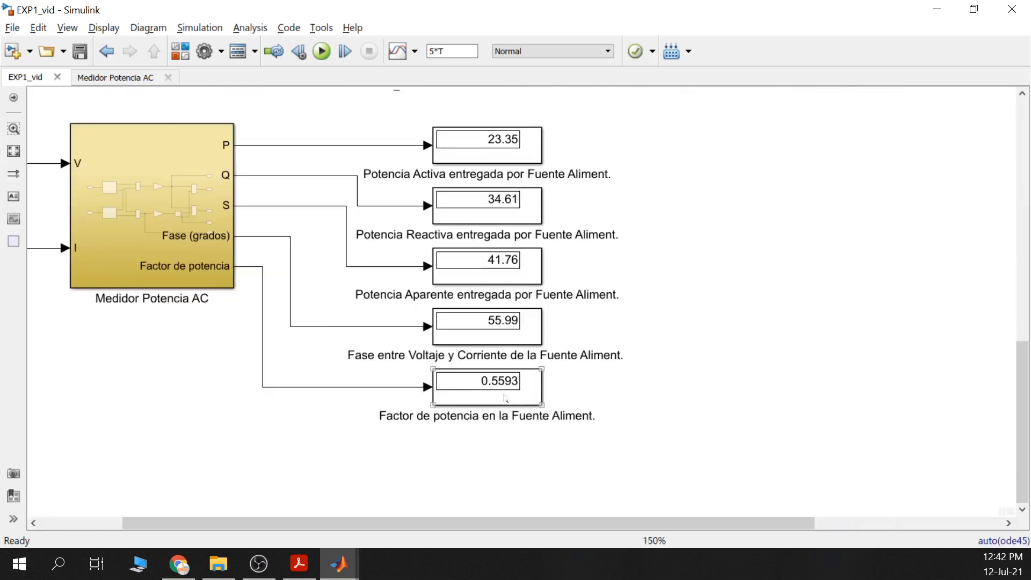
- Return to the EXP2_vid model and compare its source power factor with the parallel C1 branch in the circuit
{"action": "mouse_move", "coordinate": [340, 564]}
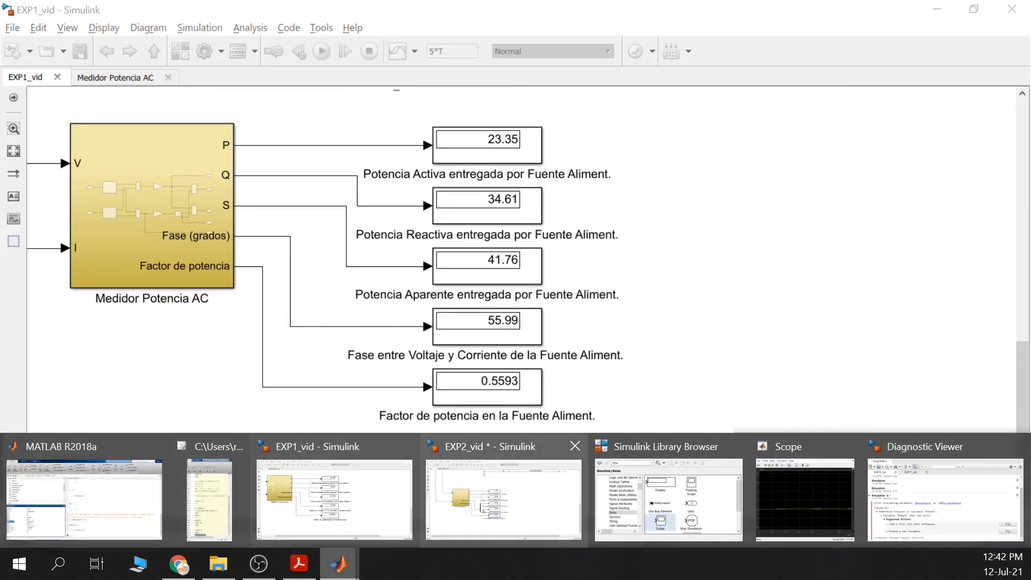
{"action": "left_click", "coordinate": [503, 500]}
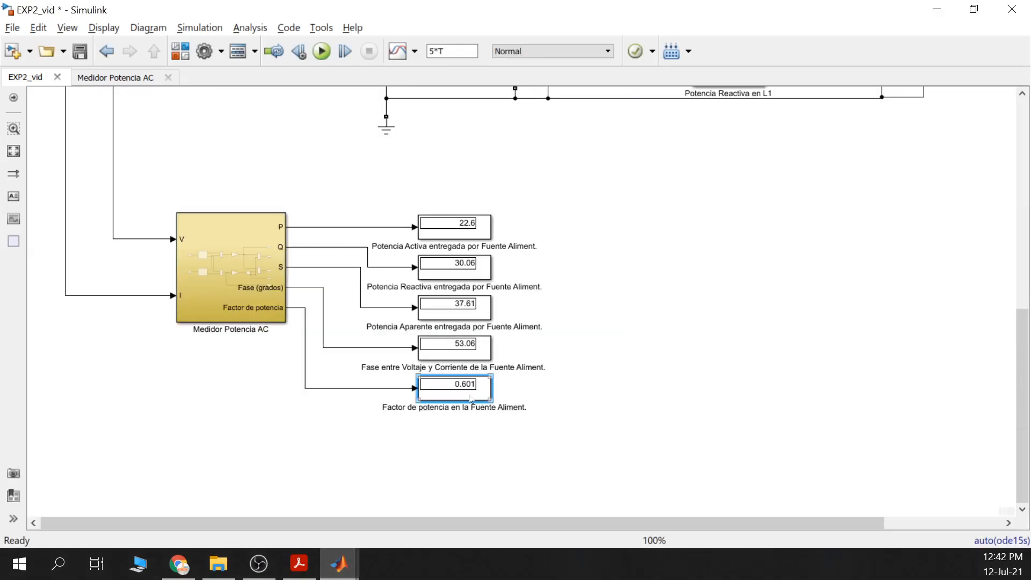
{"action": "scroll", "coordinate": [471, 399], "scroll_direction": "up", "scroll_amount": 3}
{"action": "scroll", "coordinate": [470, 399], "scroll_direction": "down", "scroll_amount": 3}
{"action": "scroll", "coordinate": [471, 399], "scroll_direction": "down", "scroll_amount": 2}
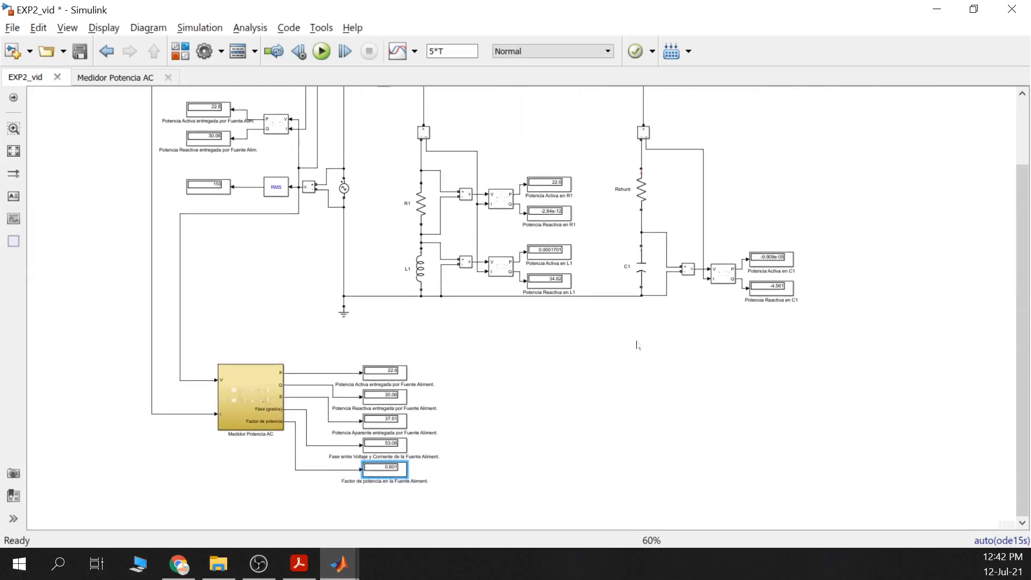
{"action": "left_click_drag", "start_coordinate": [637, 344], "coordinate": [624, 372]}
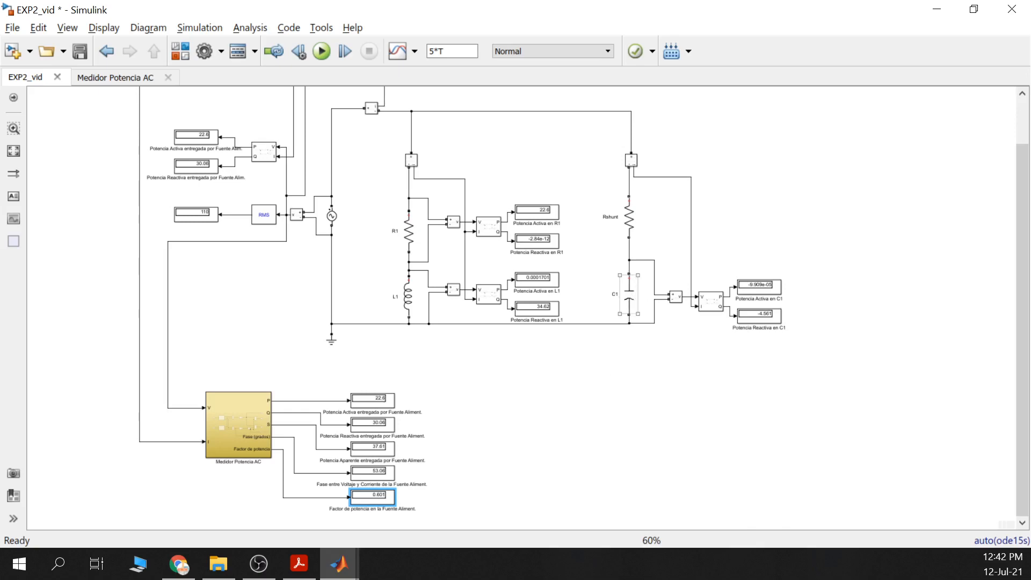
{"action": "scroll", "coordinate": [394, 499], "scroll_direction": "up", "scroll_amount": 5}
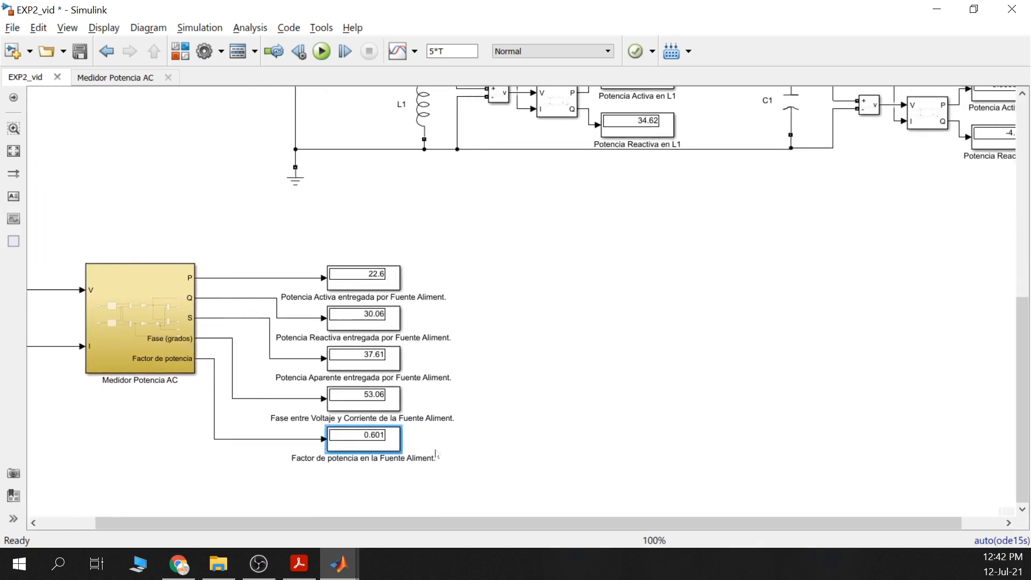
{"action": "scroll", "coordinate": [433, 453], "scroll_direction": "down", "scroll_amount": 5}
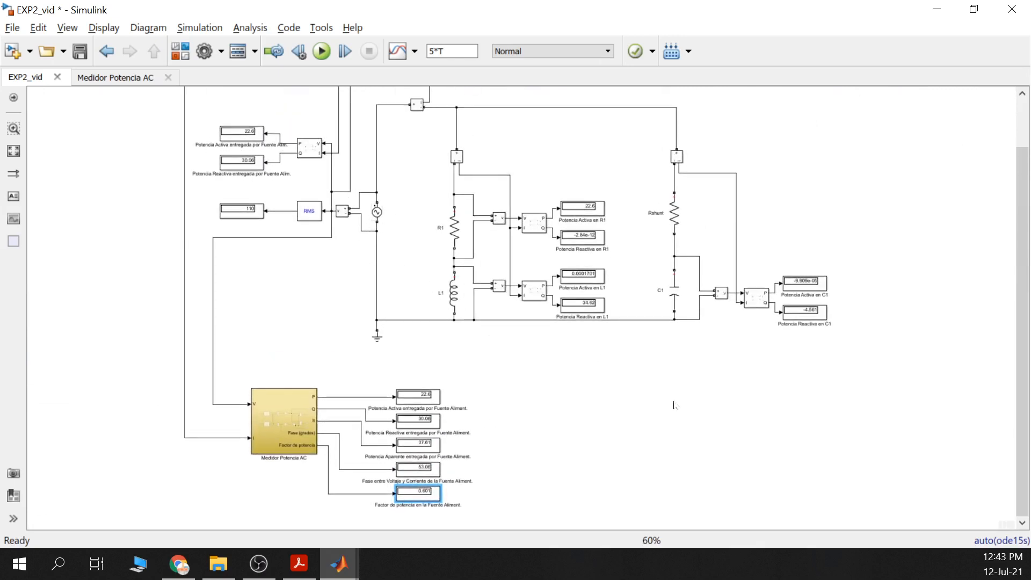
- Add a Mux block from the Simulink Signal Routing library beside the Scope in EXP2_vid
{"action": "scroll", "coordinate": [660, 405], "scroll_direction": "down", "scroll_amount": 1}
{"action": "mouse_move", "coordinate": [634, 204]}
{"action": "left_mouse_down"}
{"action": "mouse_move", "coordinate": [633, 231]}
{"action": "mouse_move", "coordinate": [637, 219]}
{"action": "left_mouse_up"}
{"action": "scroll", "coordinate": [437, 234], "scroll_direction": "up", "scroll_amount": 1}
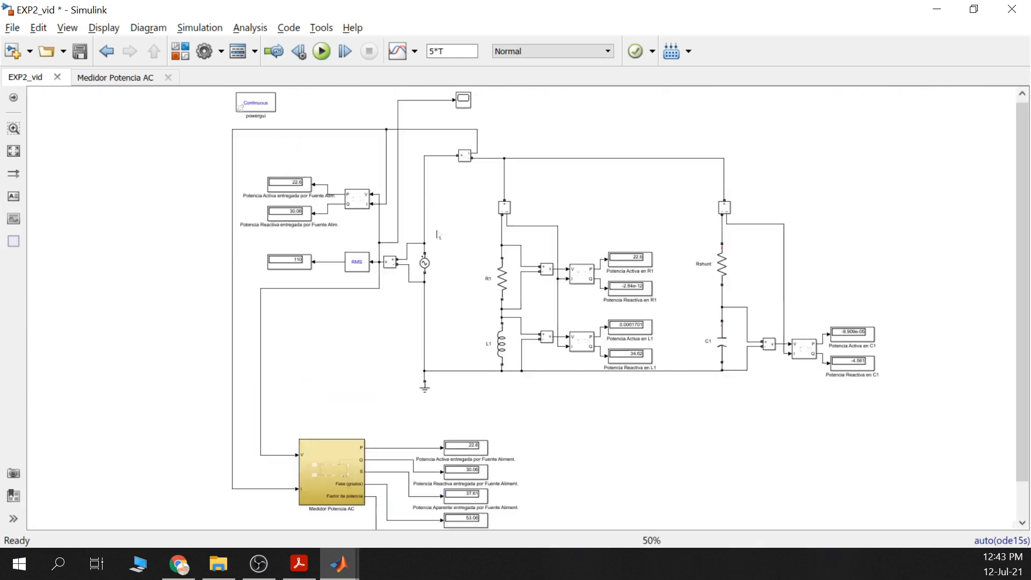
{"action": "left_click_drag", "start_coordinate": [464, 197], "coordinate": [460, 236]}
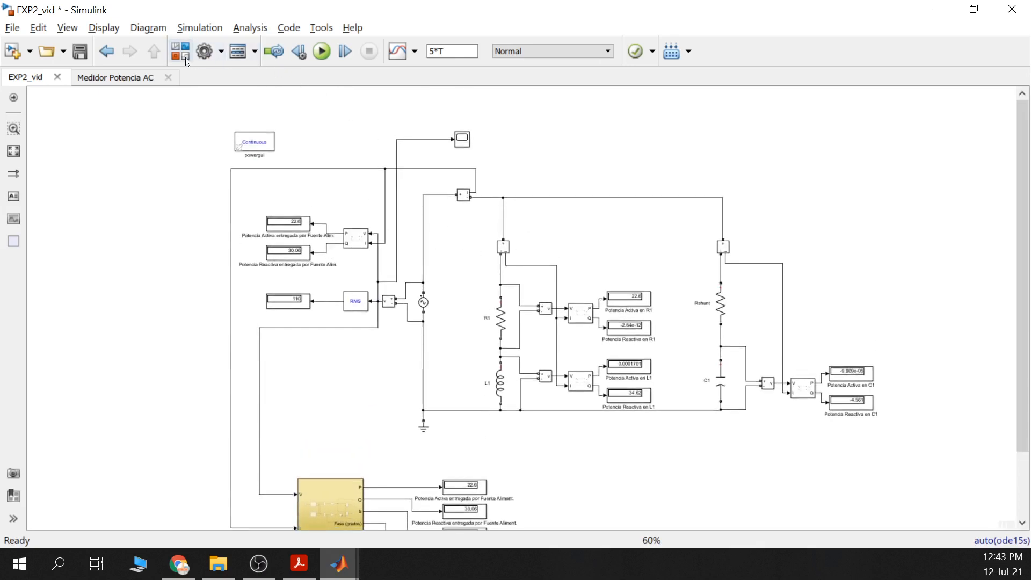
{"action": "left_click", "coordinate": [184, 57]}
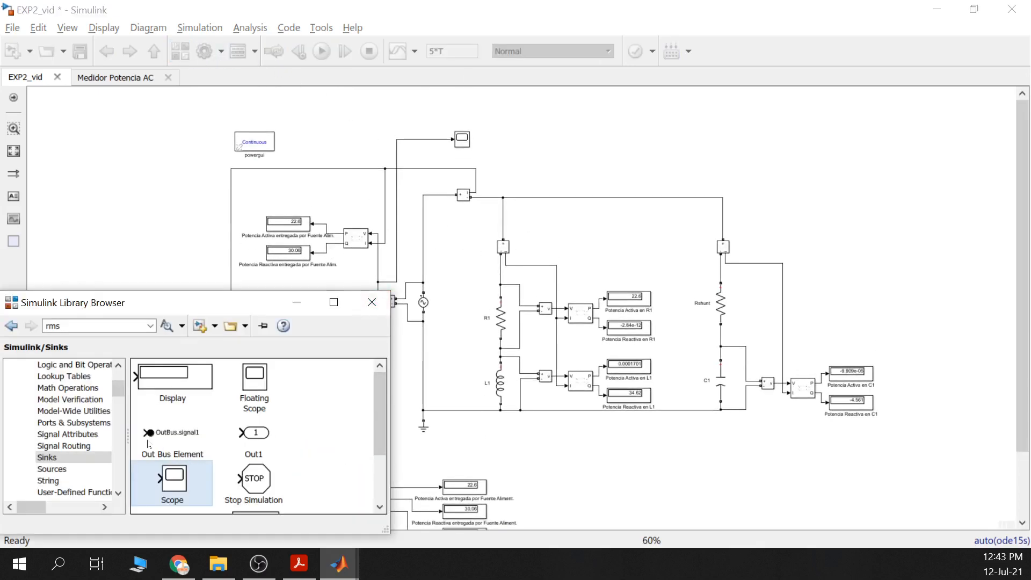
{"action": "scroll", "coordinate": [117, 395], "scroll_direction": "up", "scroll_amount": 2}
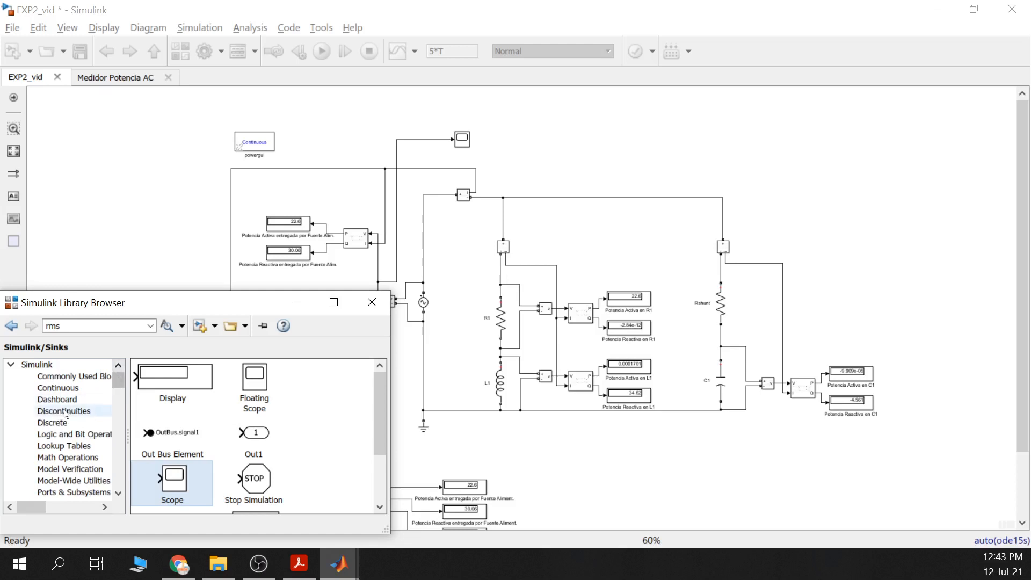
{"action": "scroll", "coordinate": [63, 477], "scroll_direction": "down", "scroll_amount": 1}
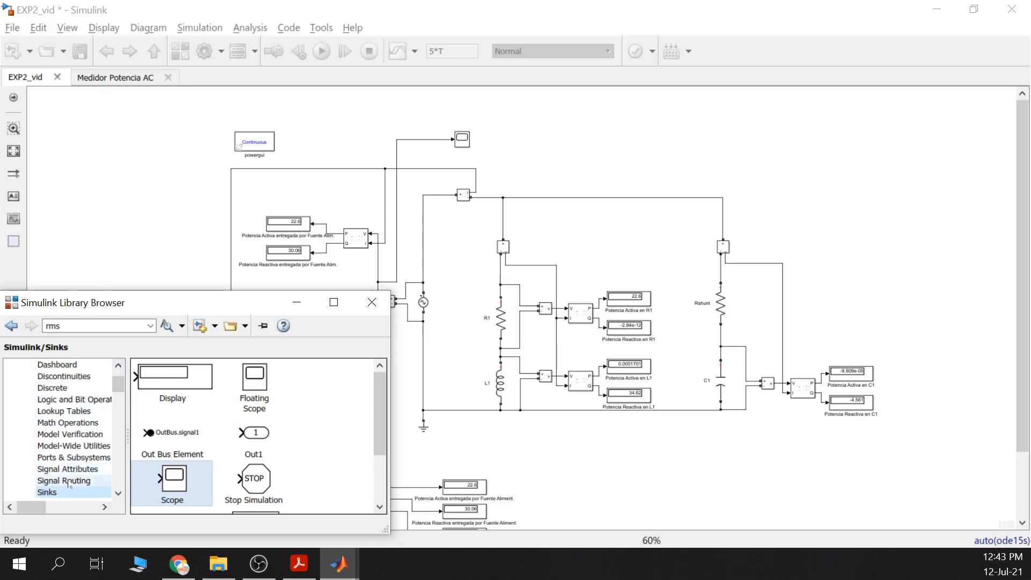
{"action": "left_click", "coordinate": [68, 482]}
{"action": "scroll", "coordinate": [326, 424], "scroll_direction": "down", "scroll_amount": 3}
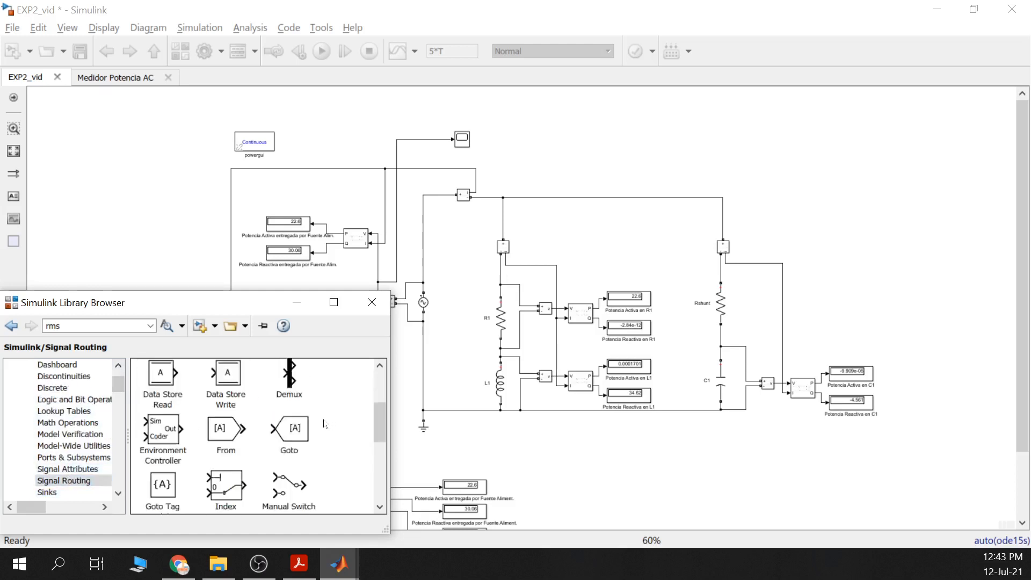
{"action": "scroll", "coordinate": [325, 424], "scroll_direction": "down", "scroll_amount": 3}
{"action": "left_click_drag", "start_coordinate": [225, 445], "coordinate": [524, 146]}
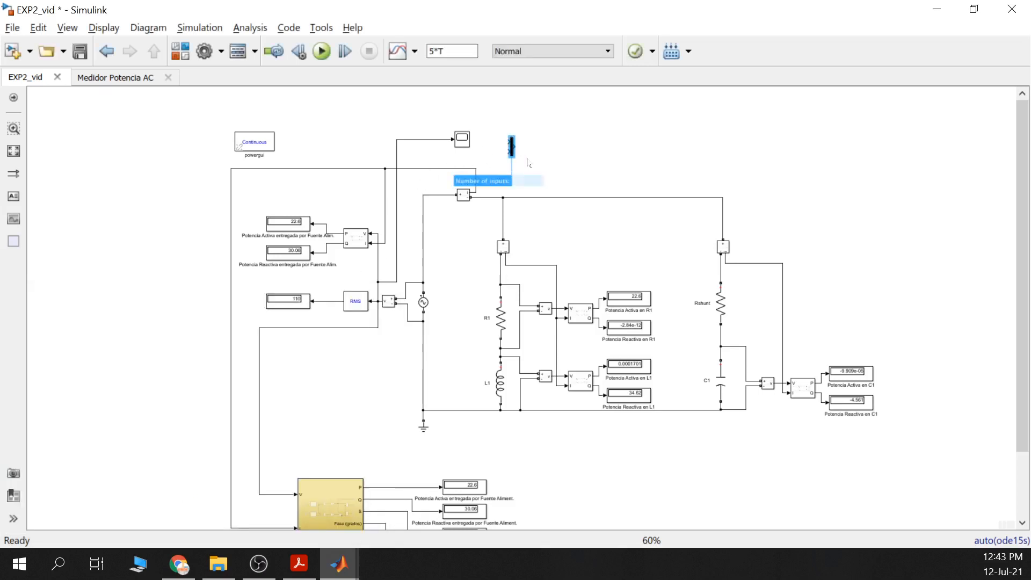
{"action": "key", "text": "alt+1"}
- Place the Mux ahead of the Scope, route the source voltage signal into its first input, and connect its output to the Scope
{"action": "left_click_drag", "start_coordinate": [553, 157], "coordinate": [348, 133]}
{"action": "scroll", "coordinate": [383, 141], "scroll_direction": "up", "scroll_amount": 1}
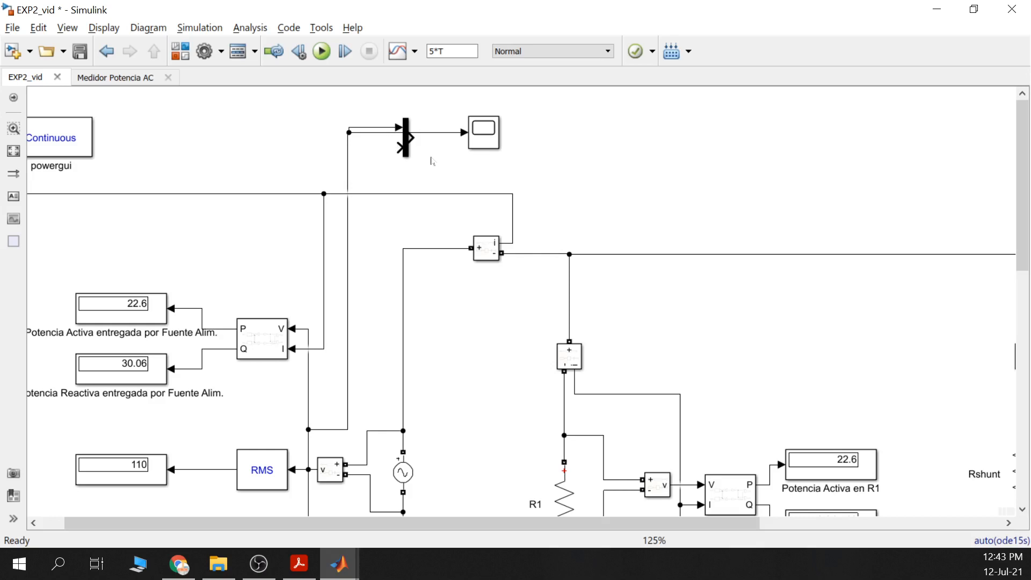
{"action": "left_click", "coordinate": [440, 133]}
{"action": "key", "text": "Delete"}
{"action": "left_click_drag", "start_coordinate": [406, 142], "coordinate": [404, 131]}
{"action": "left_click", "coordinate": [435, 134]}
{"action": "left_click", "coordinate": [350, 126]}
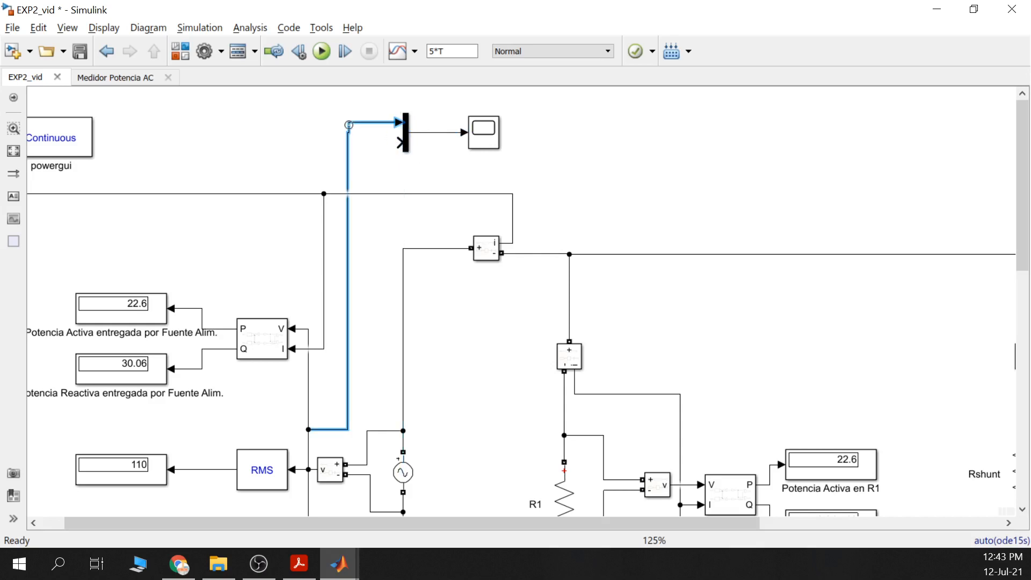
{"action": "left_click", "coordinate": [375, 139]}
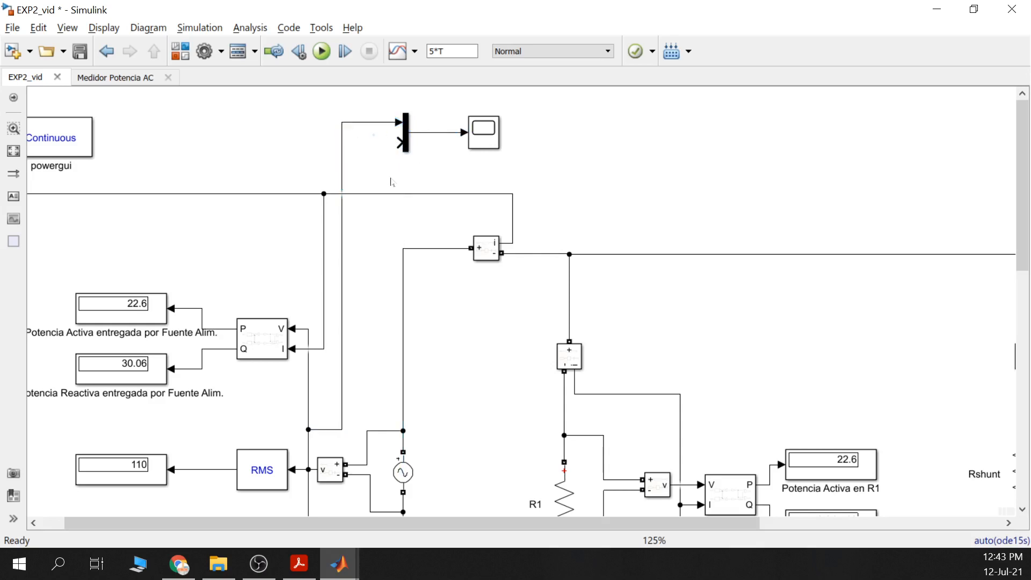
- Connect the source current measurement signal to the Mux's second input and run the simulation
{"action": "scroll", "coordinate": [391, 181], "scroll_direction": "down", "scroll_amount": 1}
{"action": "left_click_drag", "start_coordinate": [403, 225], "coordinate": [439, 219]}
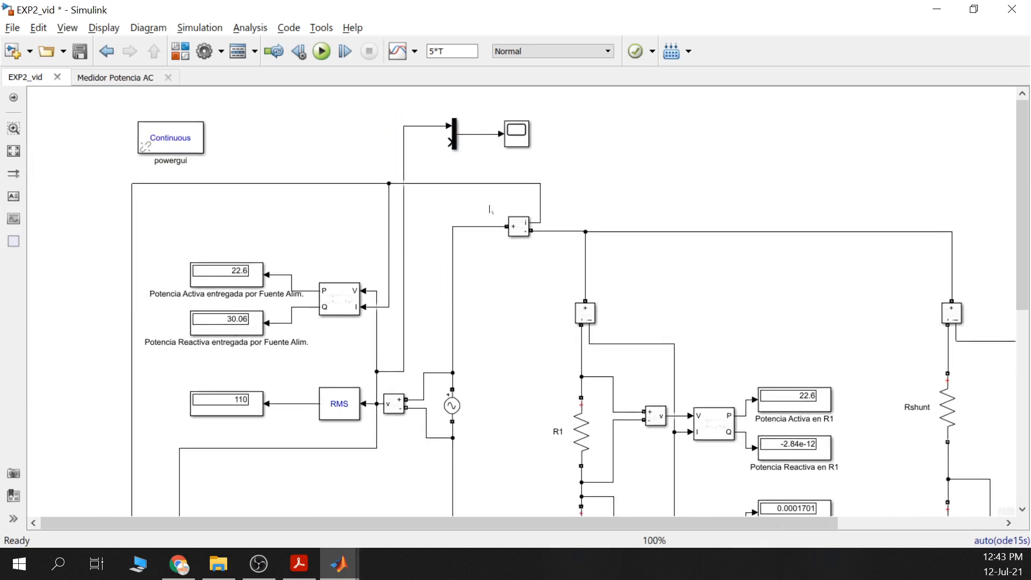
{"action": "left_click_drag", "start_coordinate": [447, 142], "coordinate": [428, 183]}
{"action": "left_click", "coordinate": [321, 51]}
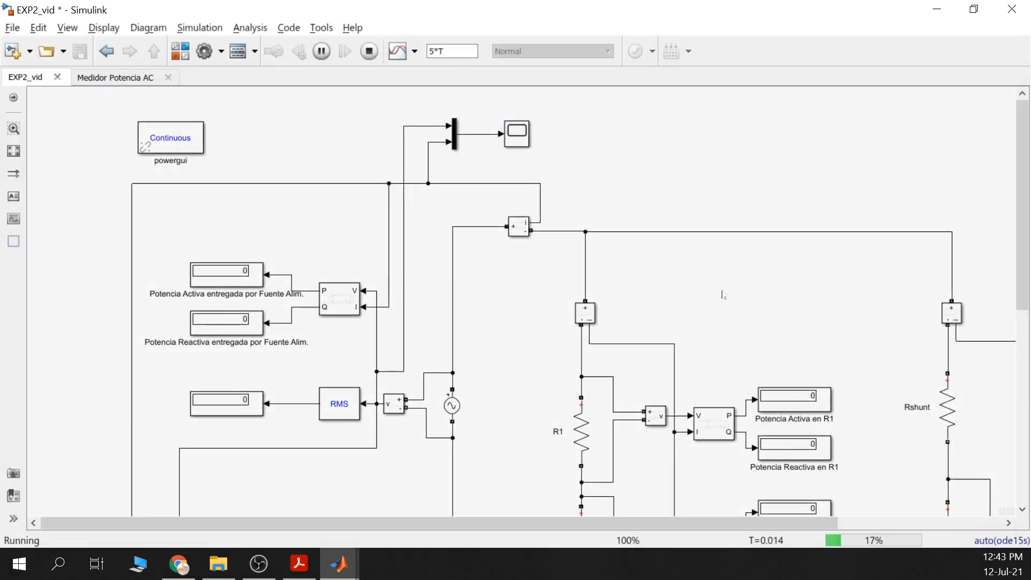
{"action": "scroll", "coordinate": [741, 293], "scroll_direction": "down", "scroll_amount": 2}
{"action": "scroll", "coordinate": [801, 297], "scroll_direction": "down", "scroll_amount": 1}
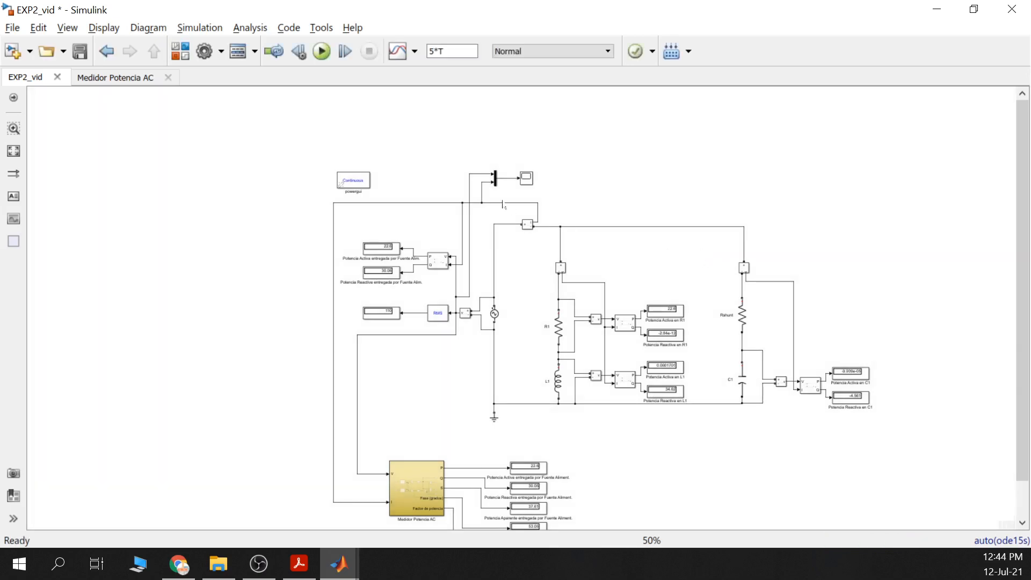
- Open the Scope, scale its axes to fit the voltage and current waveforms, and put the Scope window away
{"action": "double_click", "coordinate": [526, 179]}
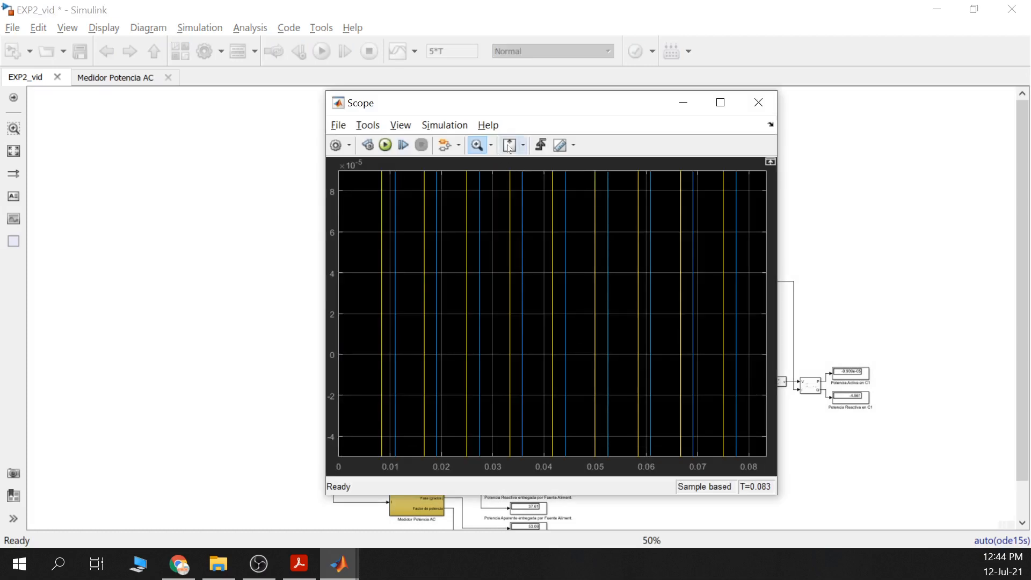
{"action": "left_click", "coordinate": [523, 149]}
{"action": "left_click", "coordinate": [511, 177]}
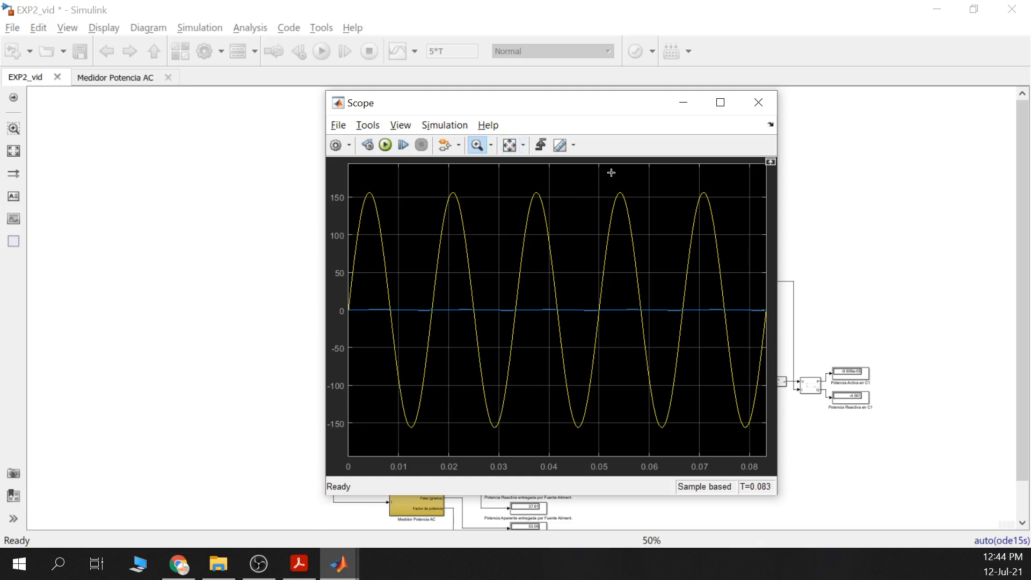
{"action": "left_click", "coordinate": [693, 106]}
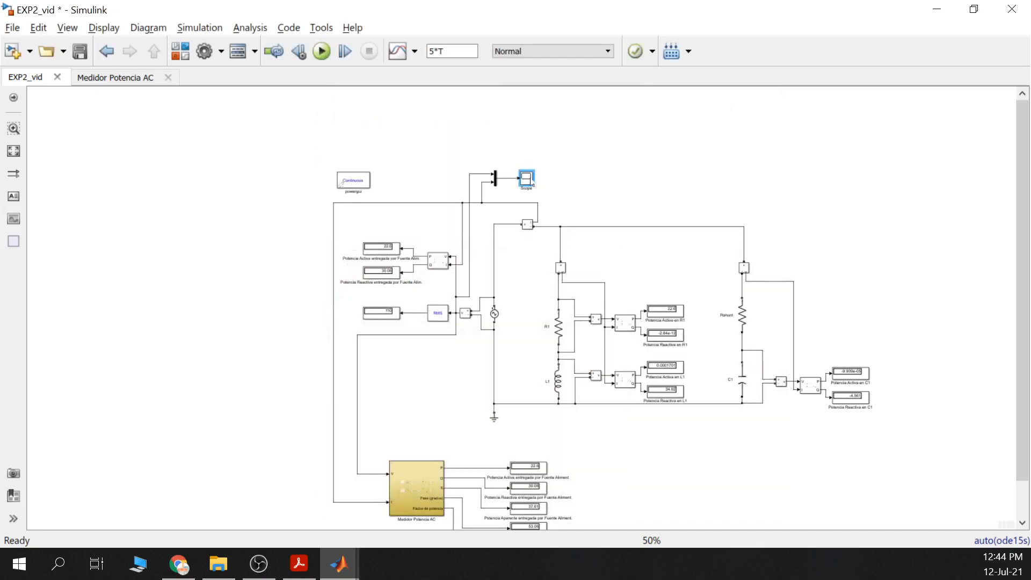
- Configure the Scope with 2 input ports and a layout of two vertically stacked displays
{"action": "double_click", "coordinate": [531, 182]}
{"action": "left_click", "coordinate": [336, 146]}
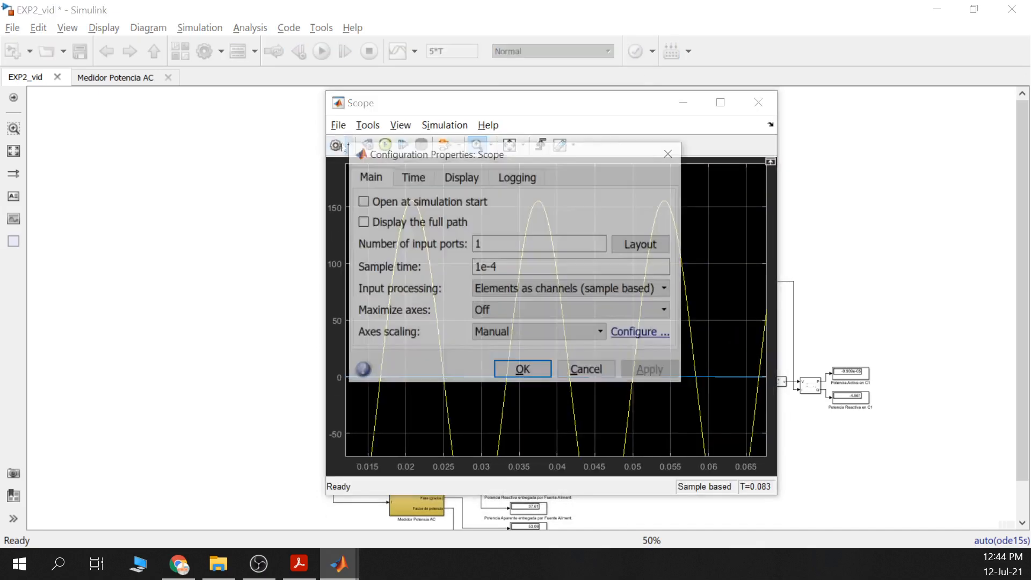
{"action": "double_click", "coordinate": [478, 244]}
{"action": "type", "text": "2"}
{"action": "left_click", "coordinate": [642, 244]}
{"action": "left_click", "coordinate": [695, 291]}
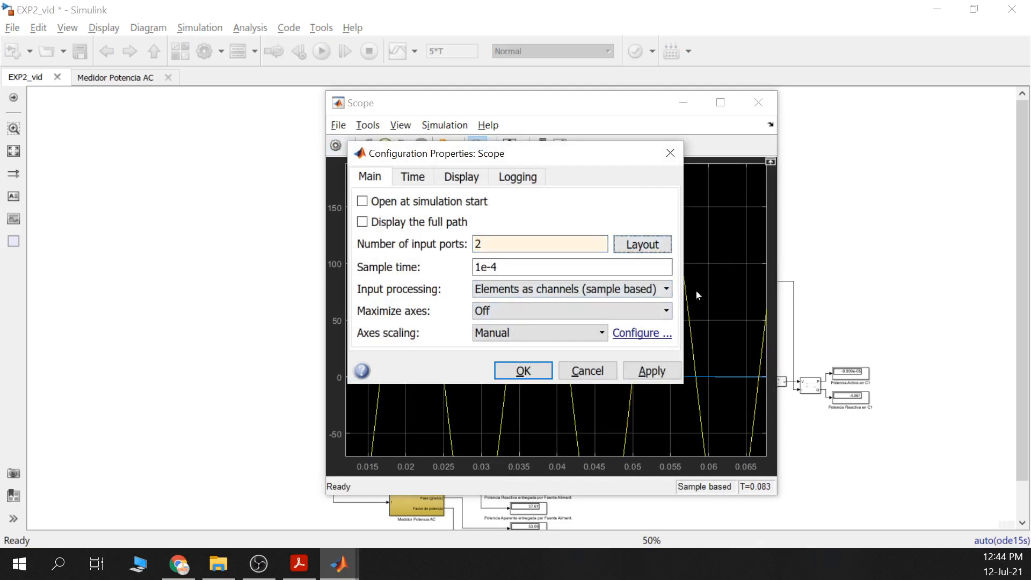
{"action": "left_click", "coordinate": [651, 371]}
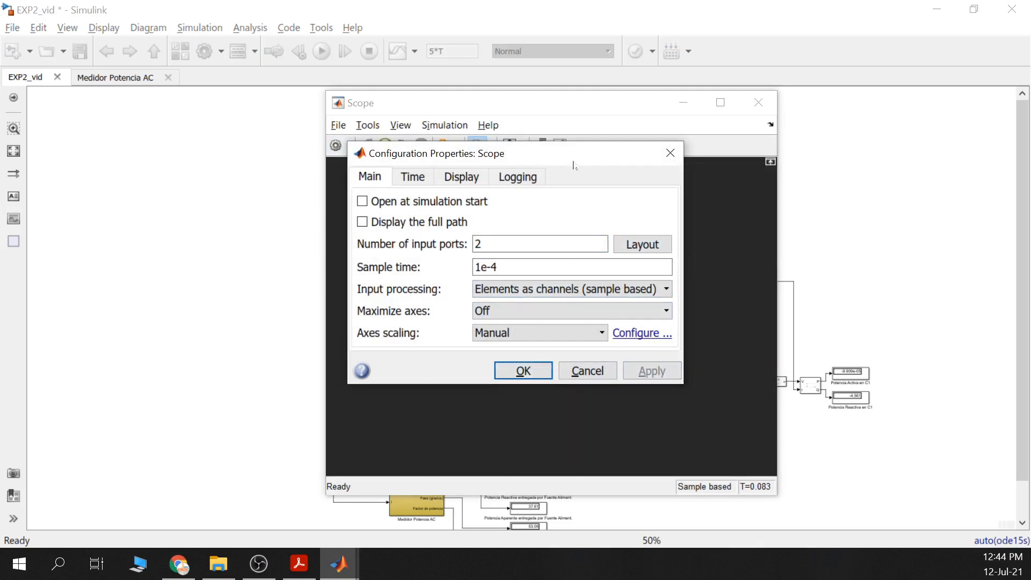
{"action": "key", "text": "Return"}
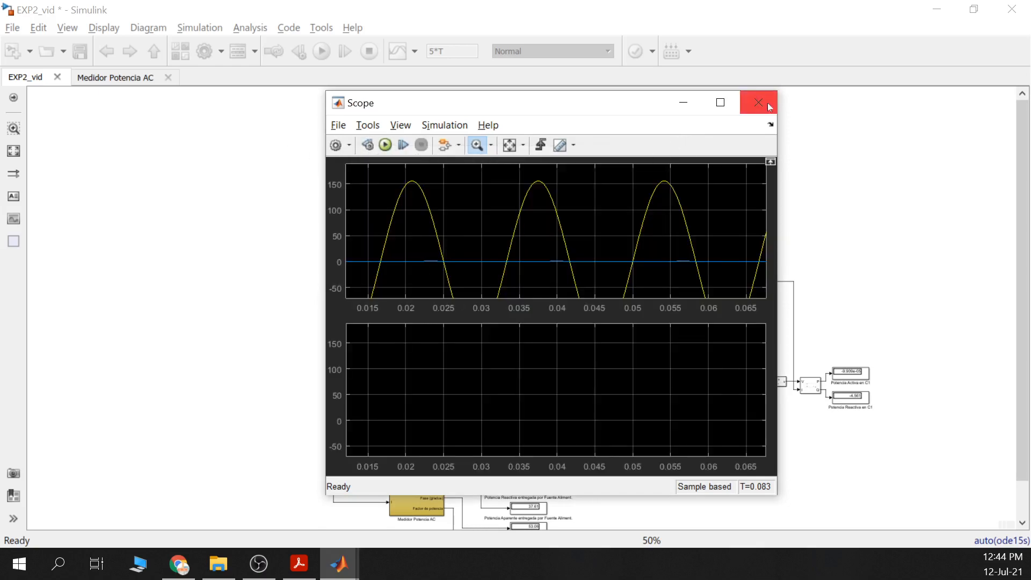
- Remove the Mux and wire the source voltage signal to the Scope's first input and the source current signal to its second
{"action": "left_click", "coordinate": [758, 102]}
{"action": "scroll", "coordinate": [495, 176], "scroll_direction": "up", "scroll_amount": 3}
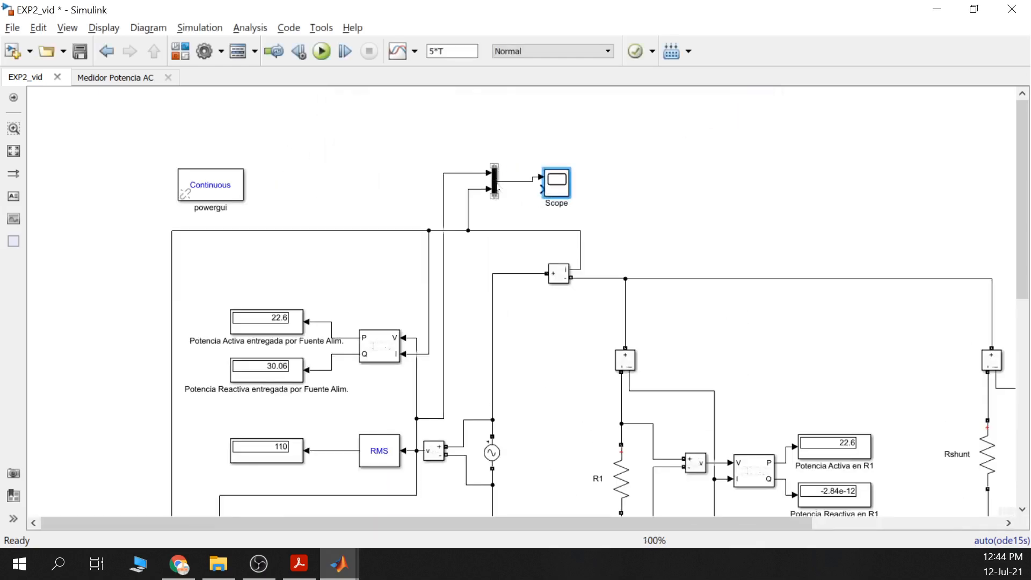
{"action": "left_click", "coordinate": [516, 184]}
{"action": "key", "text": "Delete"}
{"action": "left_click_drag", "start_coordinate": [490, 172], "coordinate": [541, 189]}
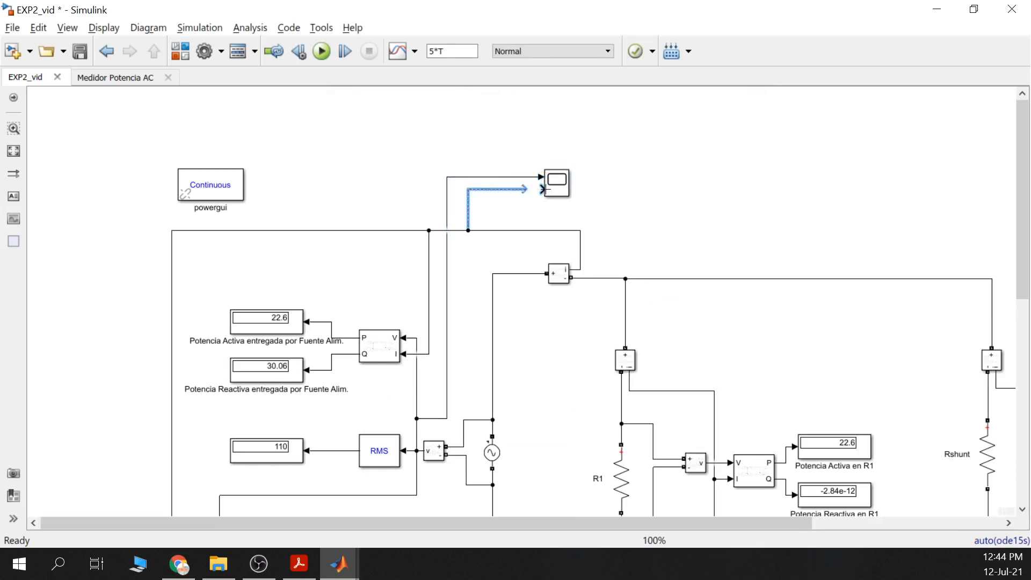
- Run the simulation and open the Scope with its axes scaled to fit the separate voltage and current waveforms
{"action": "left_click", "coordinate": [640, 149]}
{"action": "key", "text": "ctrl+t"}
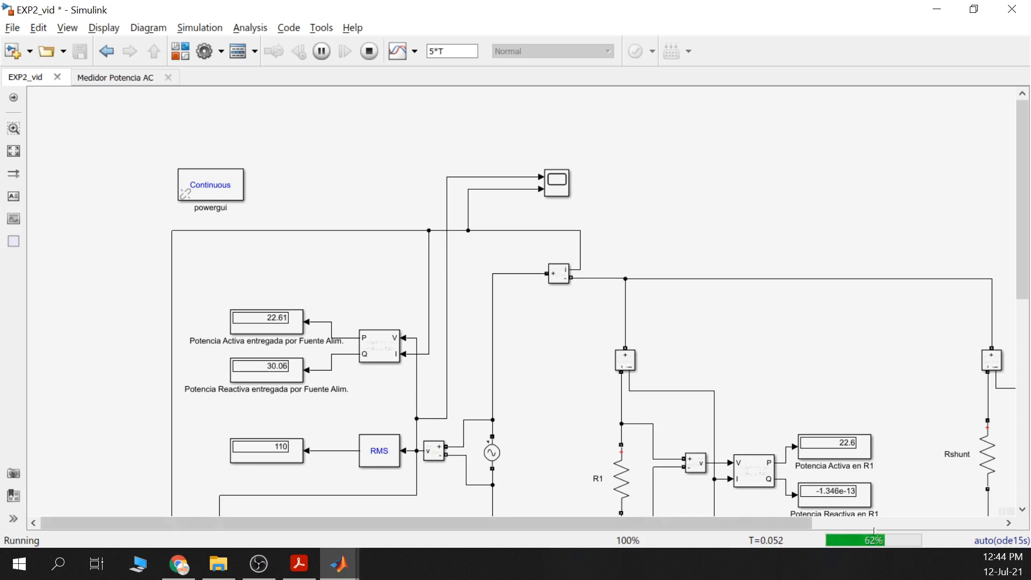
{"action": "scroll", "coordinate": [897, 414], "scroll_direction": "down", "scroll_amount": 2}
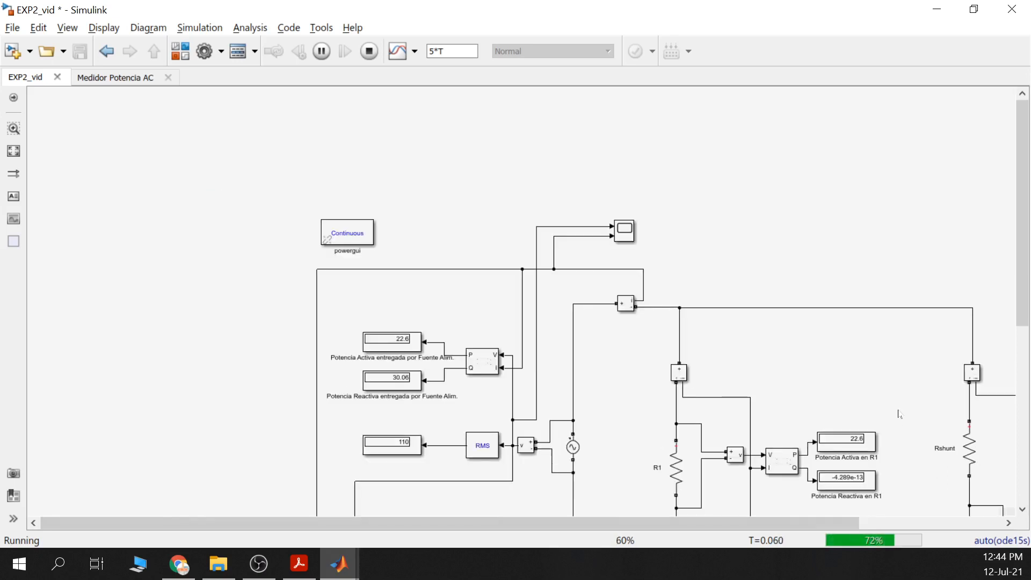
{"action": "scroll", "coordinate": [849, 347], "scroll_direction": "down", "scroll_amount": 2}
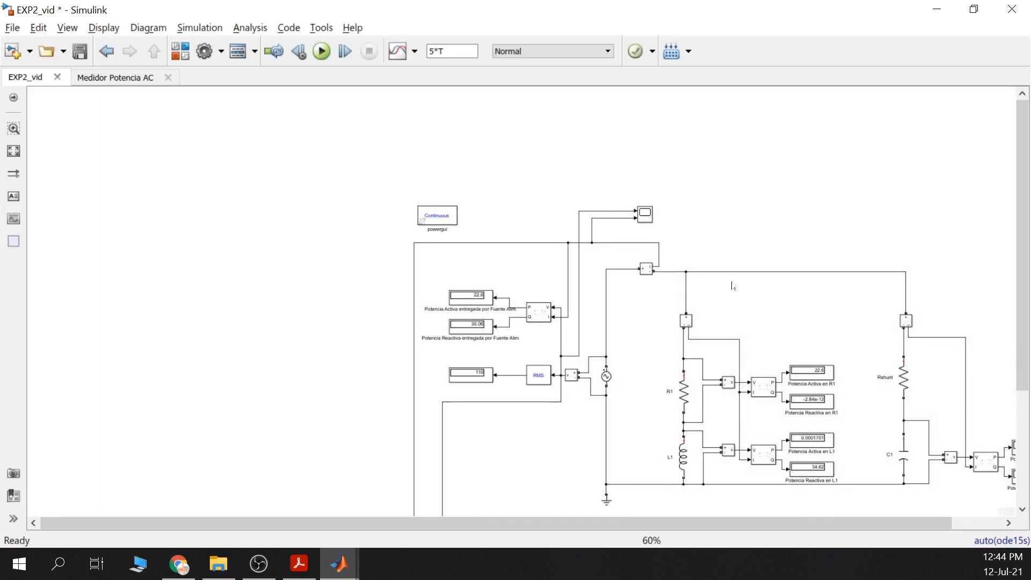
{"action": "double_click", "coordinate": [646, 215]}
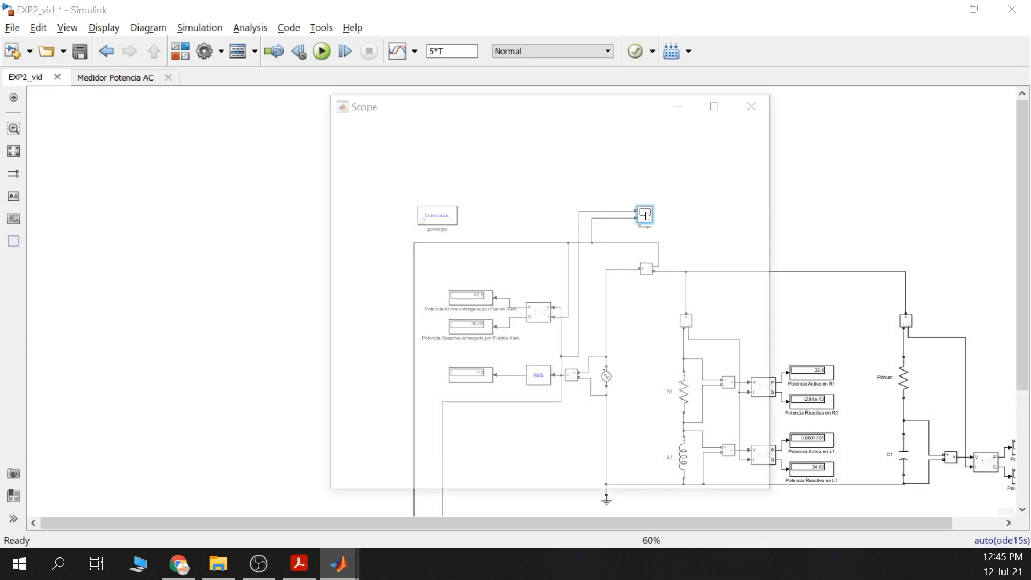
{"action": "left_click", "coordinate": [509, 146]}
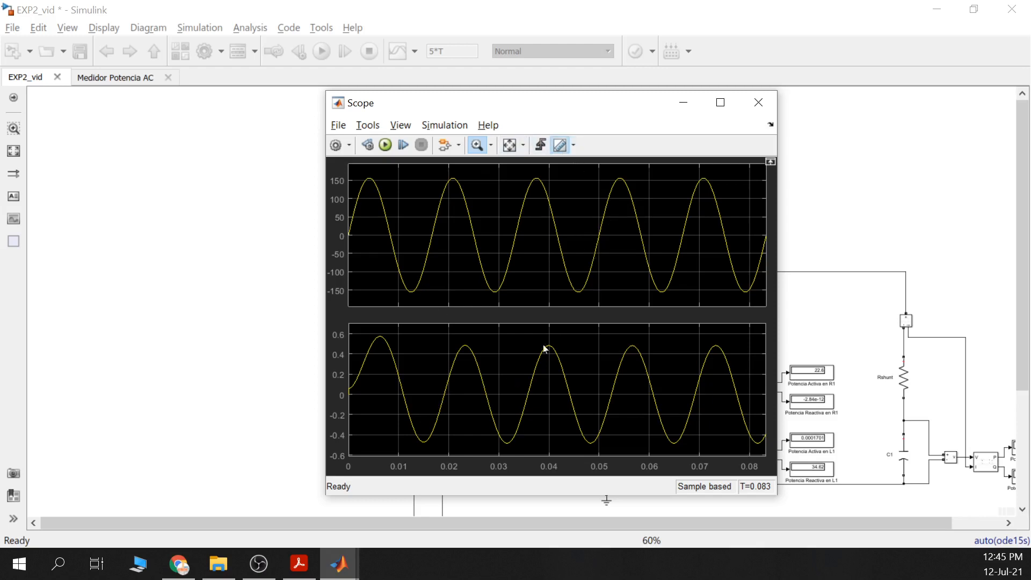
- Enable cursor measurements in the maximized Scope and move cursor 1 to the current waveform's rising zero crossing at about 0.019 s
{"action": "left_click", "coordinate": [560, 146]}
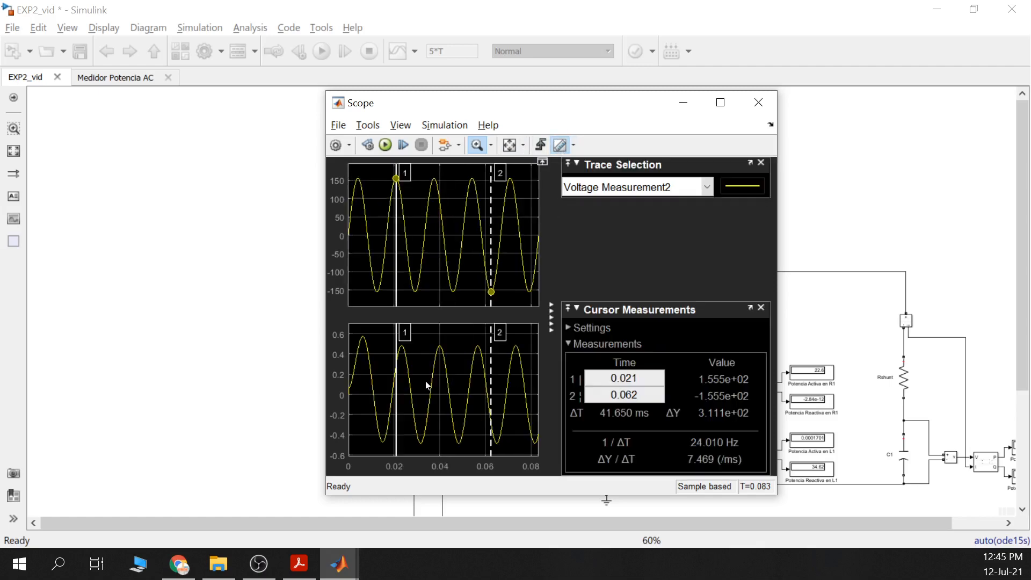
{"action": "left_click", "coordinate": [720, 102]}
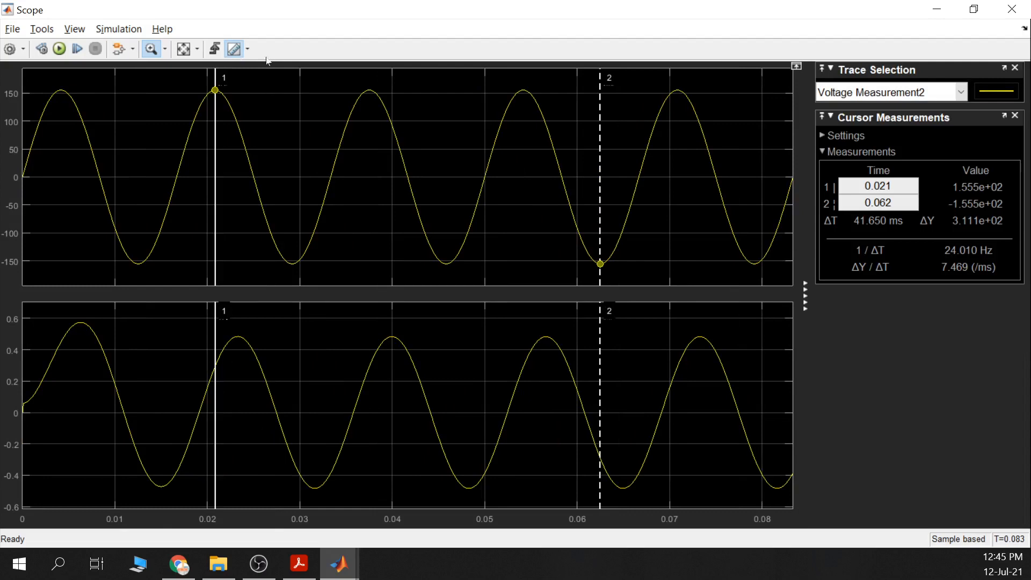
{"action": "left_click", "coordinate": [151, 49]}
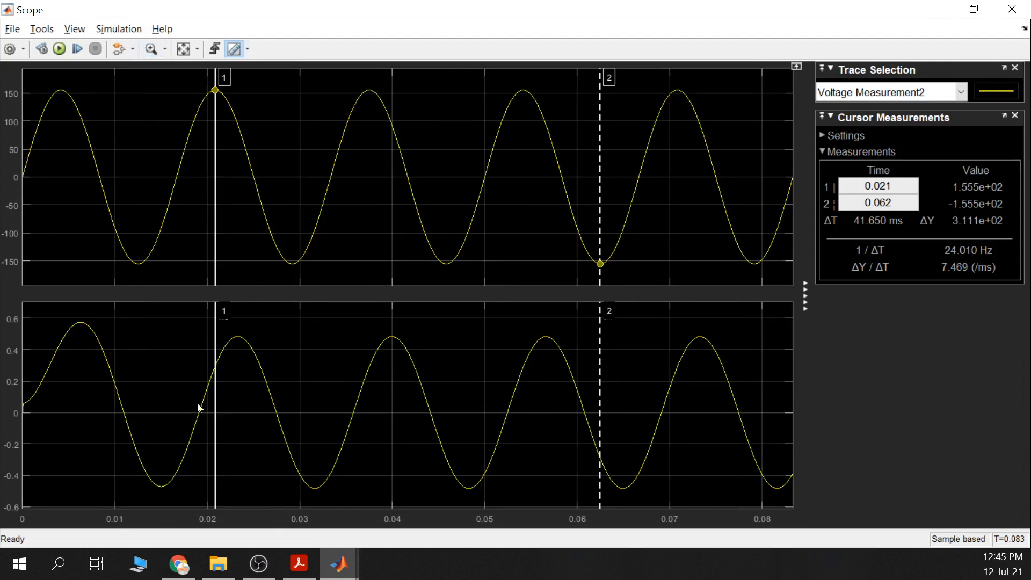
{"action": "left_click_drag", "start_coordinate": [208, 430], "coordinate": [197, 415]}
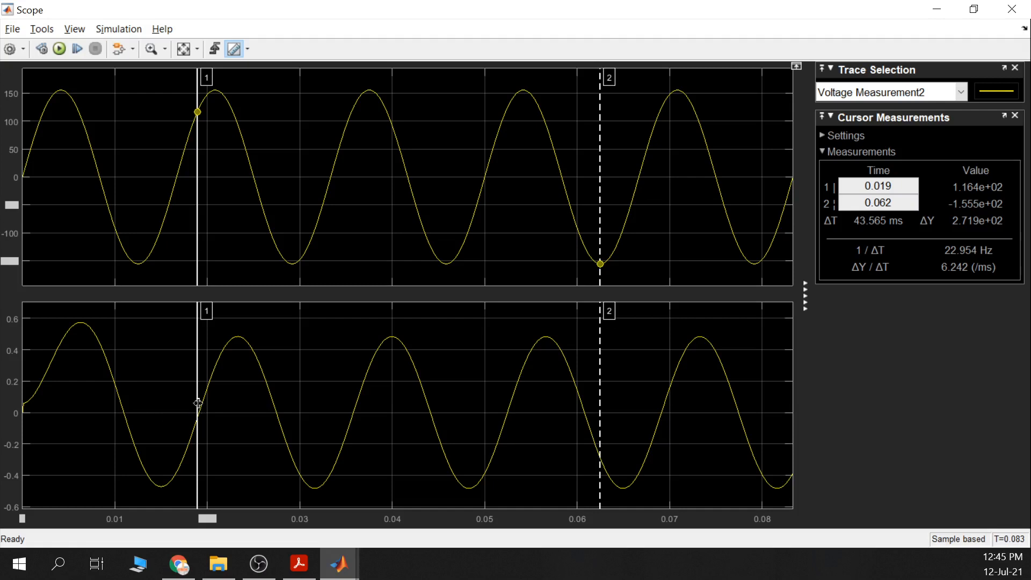
- Measure the time shift between voltage and current by placing the two scope cursors on their rising zero crossings in successive cycles
{"action": "left_click_drag", "start_coordinate": [199, 403], "coordinate": [200, 404]}
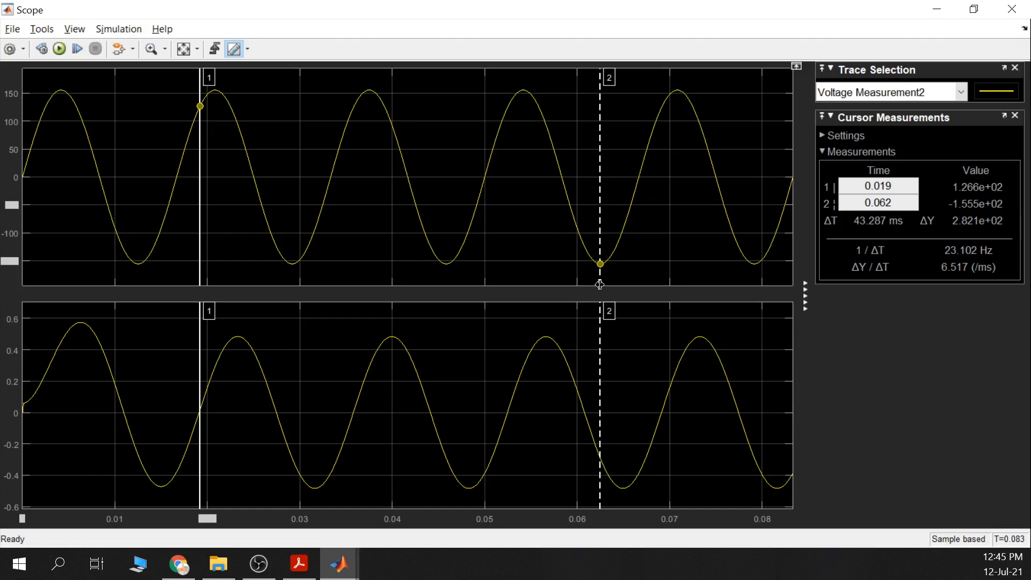
{"action": "left_click_drag", "start_coordinate": [599, 283], "coordinate": [175, 178]}
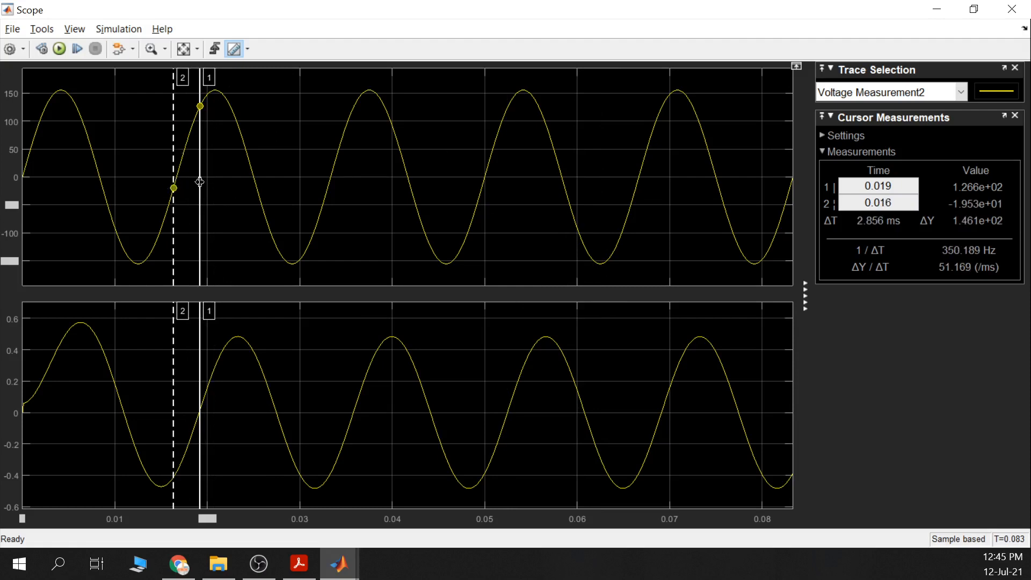
{"action": "left_click_drag", "start_coordinate": [200, 160], "coordinate": [199, 142]}
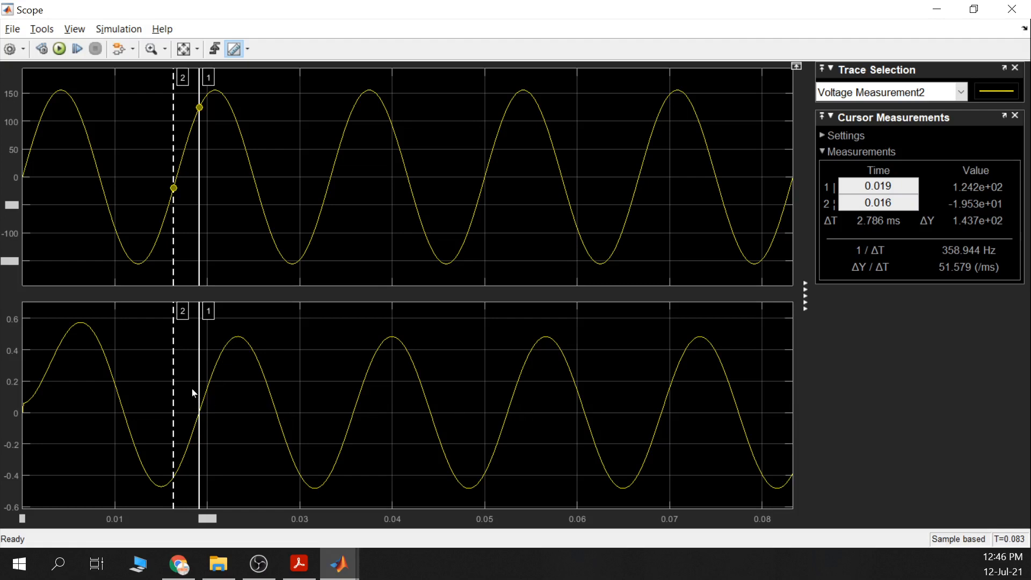
{"action": "left_click_drag", "start_coordinate": [200, 400], "coordinate": [355, 418]}
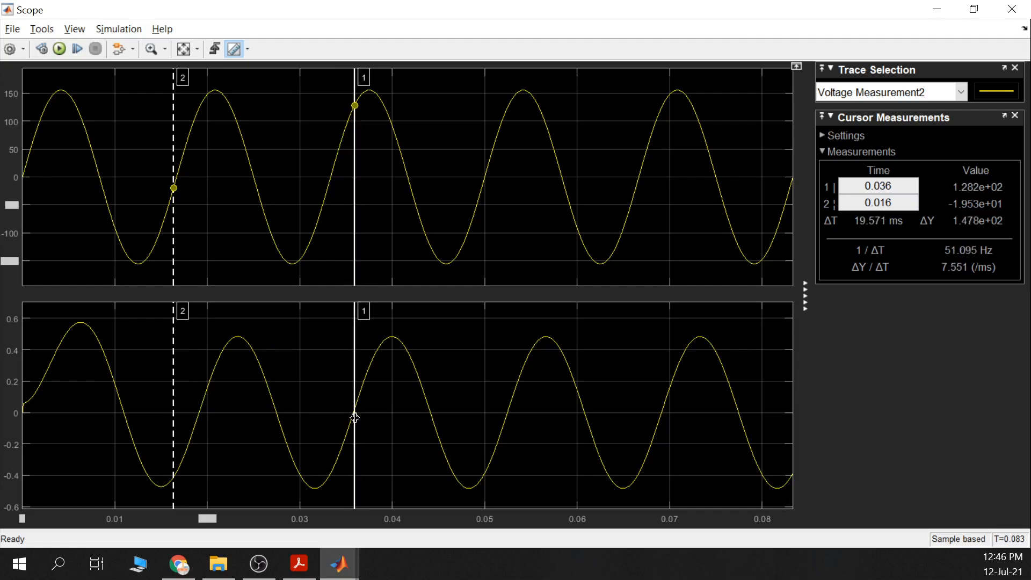
{"action": "mouse_move", "coordinate": [169, 370]}
{"action": "left_mouse_down"}
{"action": "mouse_move", "coordinate": [278, 378]}
{"action": "mouse_move", "coordinate": [331, 180]}
{"action": "left_mouse_up"}
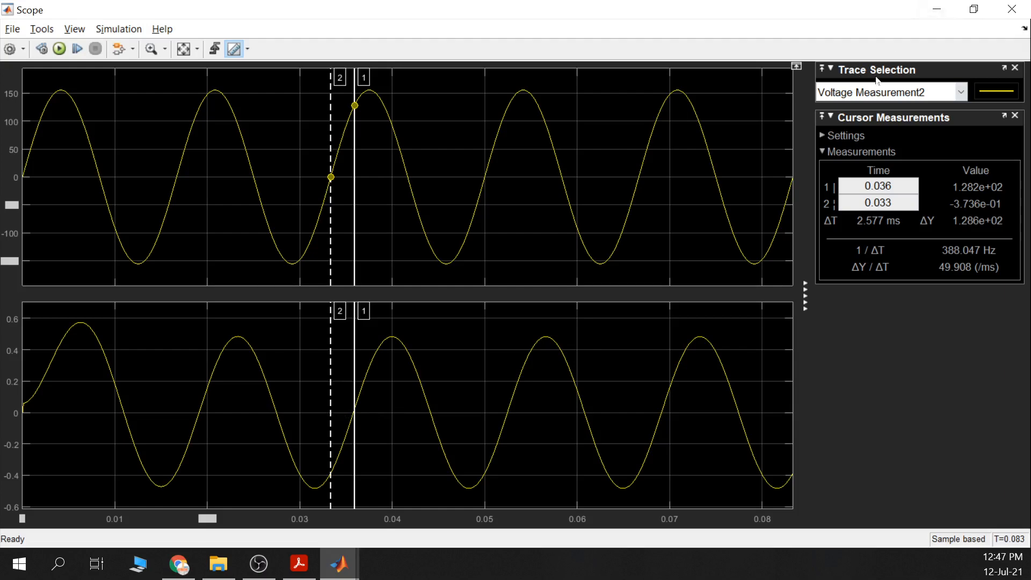
- Leave the scope and compare the reactive power readings of L1 and C1 in the EXP2_vid model
{"action": "left_click", "coordinate": [937, 10]}
{"action": "left_click_drag", "start_coordinate": [821, 303], "coordinate": [624, 243]}
{"action": "left_click_drag", "start_coordinate": [651, 407], "coordinate": [648, 399]}
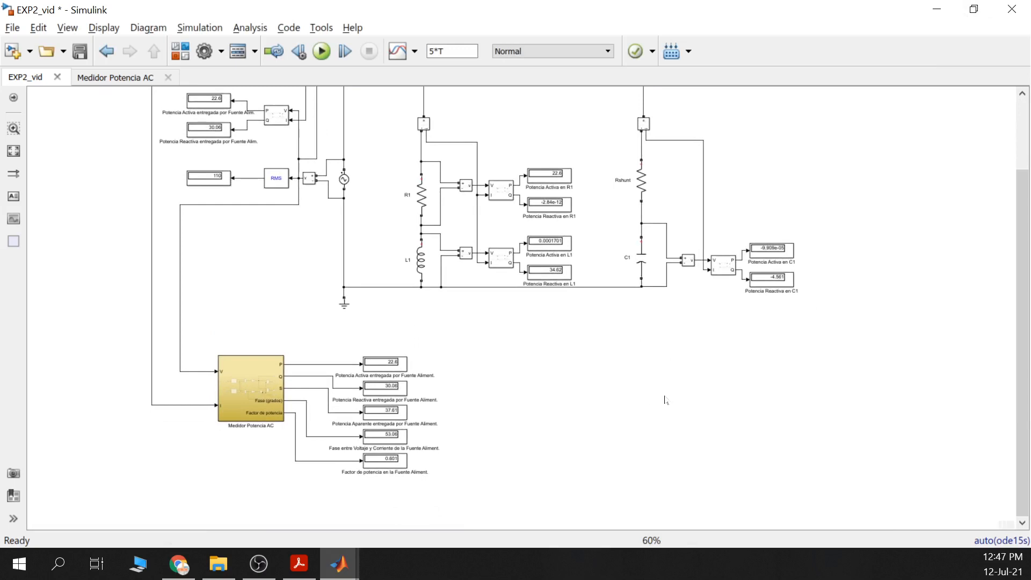
{"action": "scroll", "coordinate": [667, 277], "scroll_direction": "up", "scroll_amount": 1}
{"action": "scroll", "coordinate": [669, 274], "scroll_direction": "up", "scroll_amount": 1}
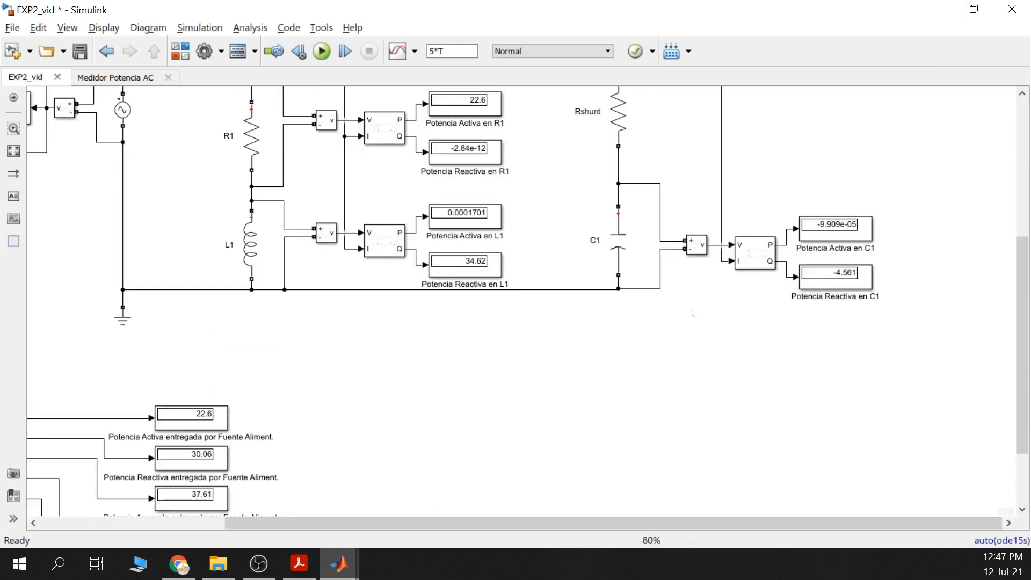
{"action": "left_click", "coordinate": [574, 261]}
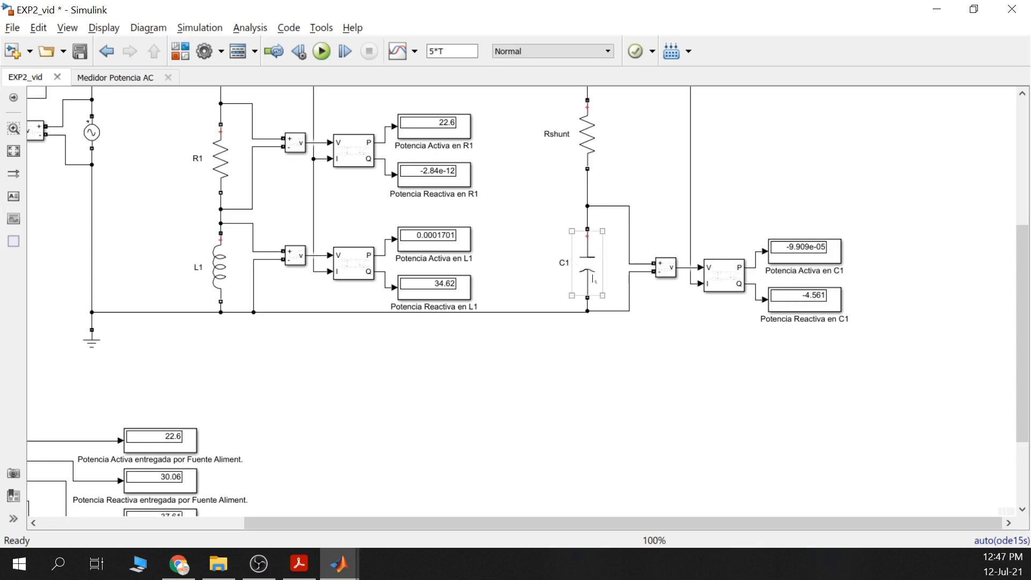
{"action": "left_click", "coordinate": [619, 391]}
{"action": "left_click", "coordinate": [795, 300]}
{"action": "left_click", "coordinate": [434, 294]}
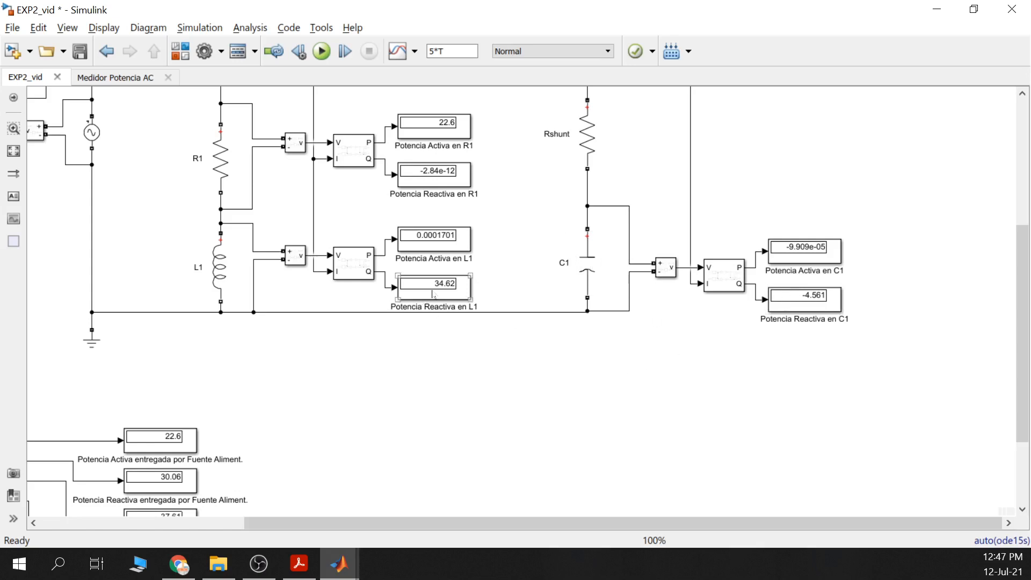
{"action": "left_click", "coordinate": [813, 311]}
{"action": "left_click_drag", "start_coordinate": [620, 349], "coordinate": [605, 397]}
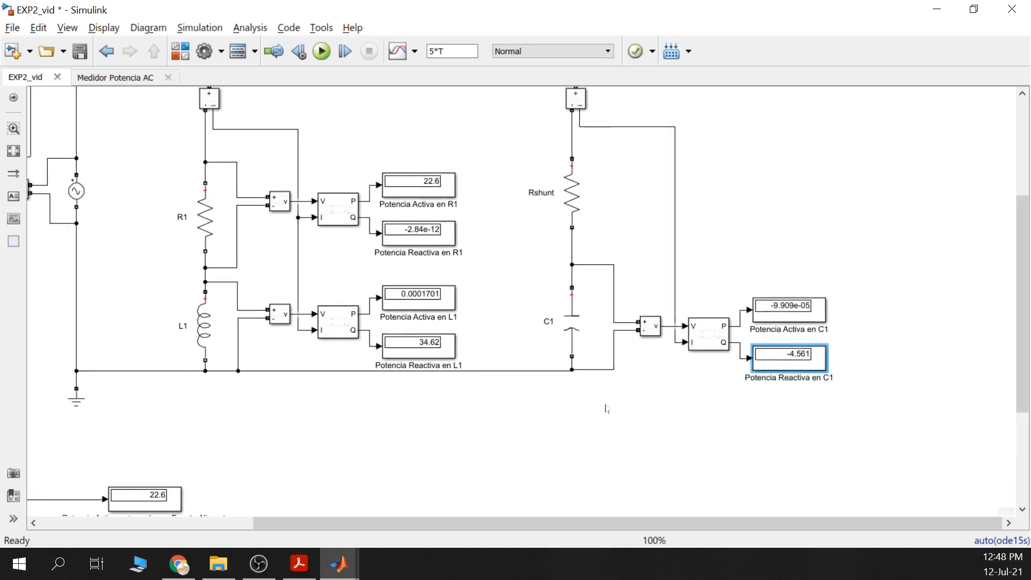
- Compare the active power delivered by the AC source with the active power reading of R1, considering the Rshunt branch as well
{"action": "left_click", "coordinate": [192, 224]}
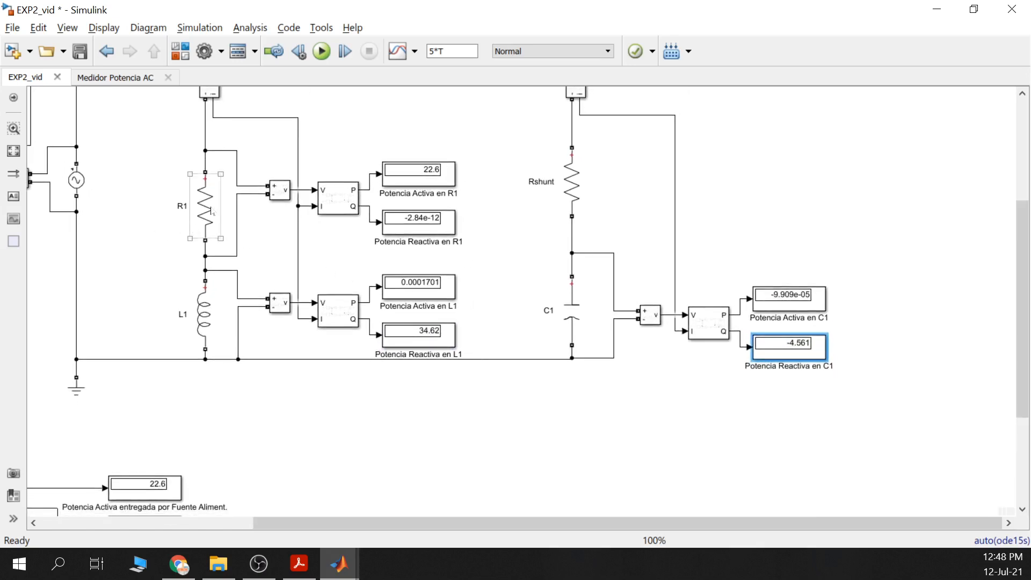
{"action": "left_click_drag", "start_coordinate": [290, 247], "coordinate": [358, 293]}
{"action": "left_click_drag", "start_coordinate": [299, 230], "coordinate": [380, 220]}
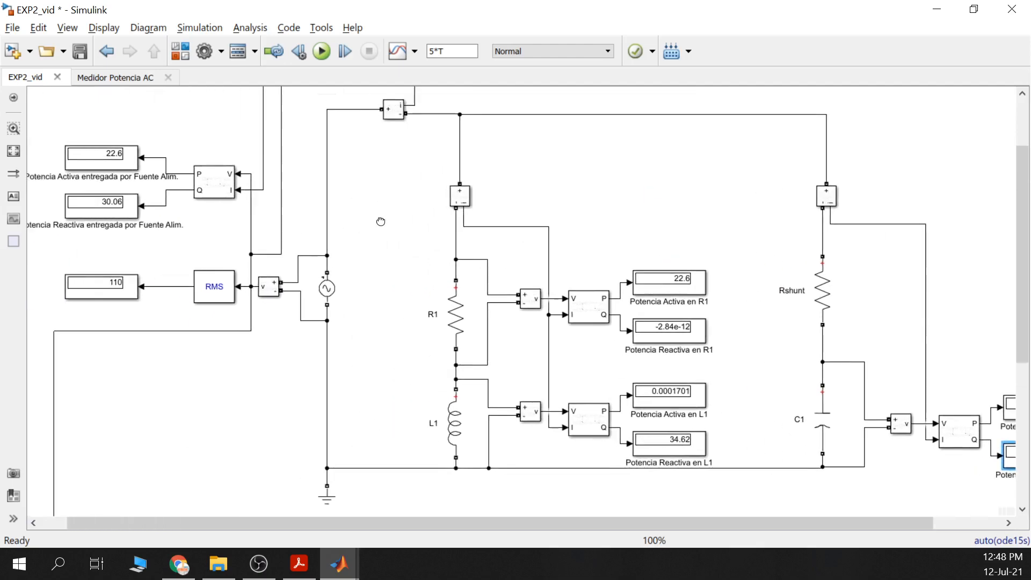
{"action": "left_click", "coordinate": [314, 282]}
{"action": "left_click", "coordinate": [125, 161]}
{"action": "left_click", "coordinate": [464, 326]}
{"action": "left_click", "coordinate": [510, 333]}
{"action": "left_click", "coordinate": [829, 295]}
{"action": "left_click", "coordinate": [712, 297]}
{"action": "left_click", "coordinate": [461, 323]}
{"action": "left_click", "coordinate": [461, 324]}
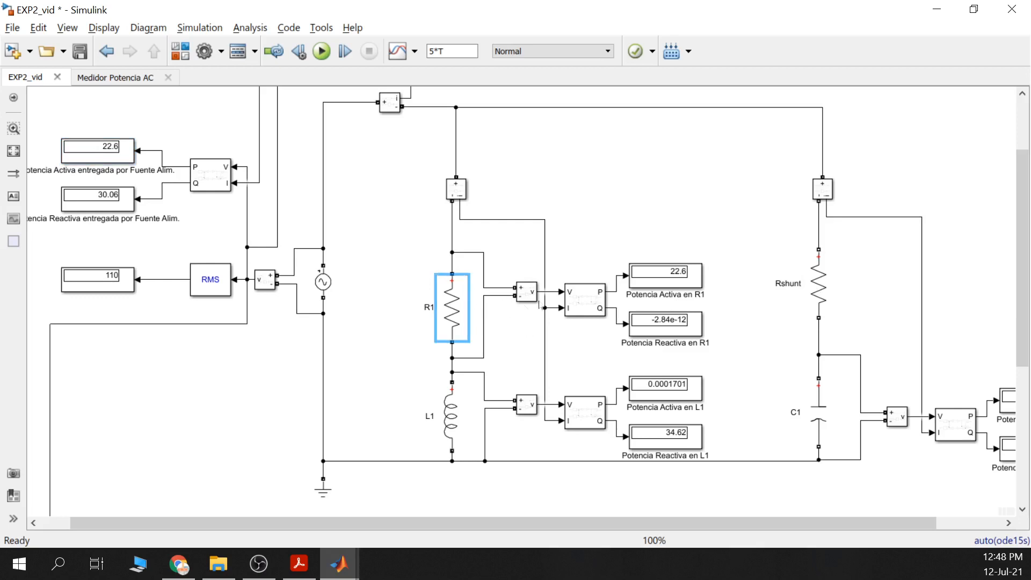
{"action": "left_click", "coordinate": [676, 275]}
{"action": "left_click", "coordinate": [454, 306]}
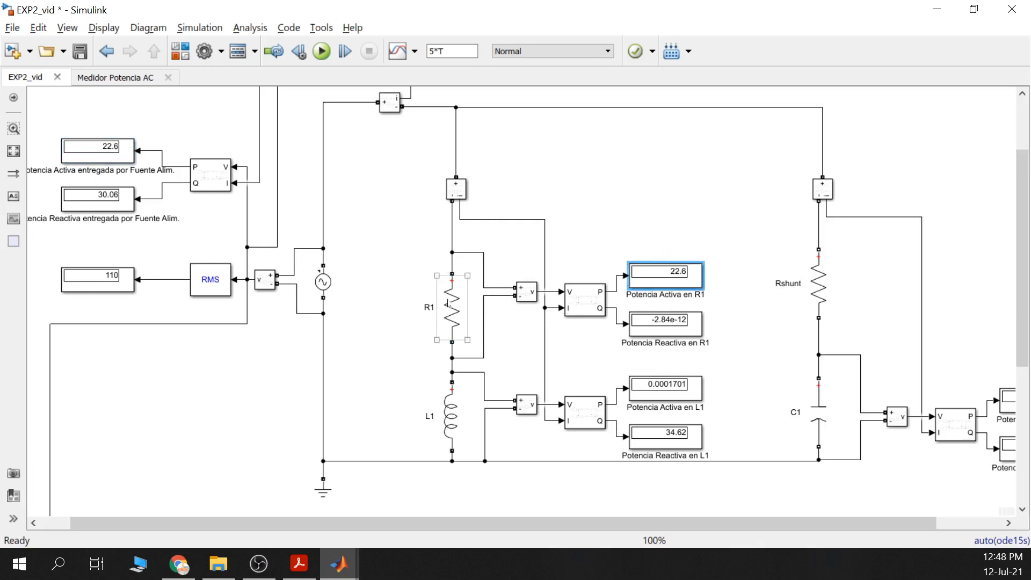
{"action": "left_click", "coordinate": [495, 319]}
{"action": "left_click", "coordinate": [116, 159]}
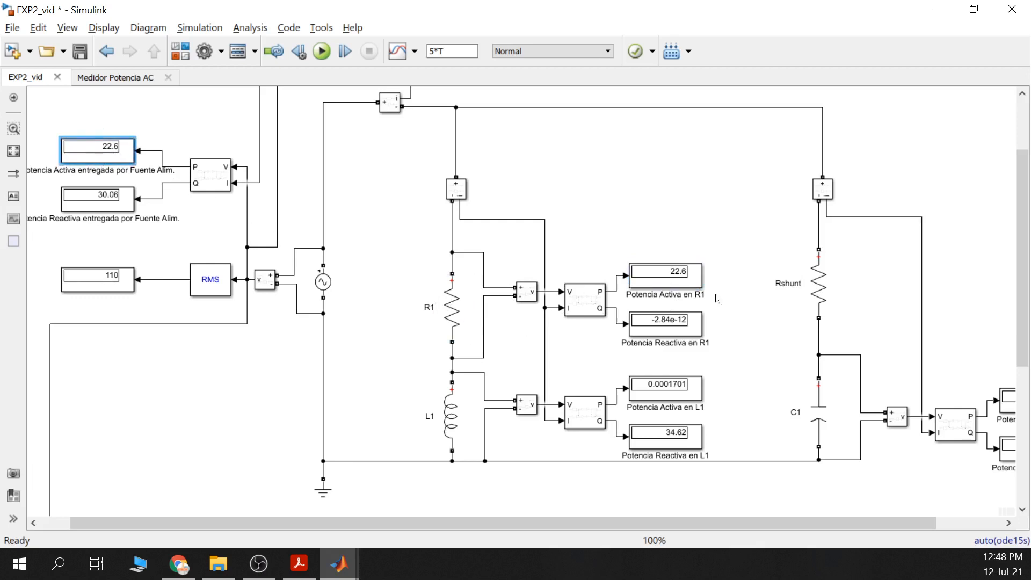
- Duplicate C1's voltage measurement, power block and two power displays, and align the copy beside Rshunt
{"action": "left_click_drag", "start_coordinate": [836, 307], "coordinate": [650, 304]}
{"action": "left_click_drag", "start_coordinate": [924, 481], "coordinate": [724, 381]}
{"action": "left_click", "coordinate": [705, 274]}
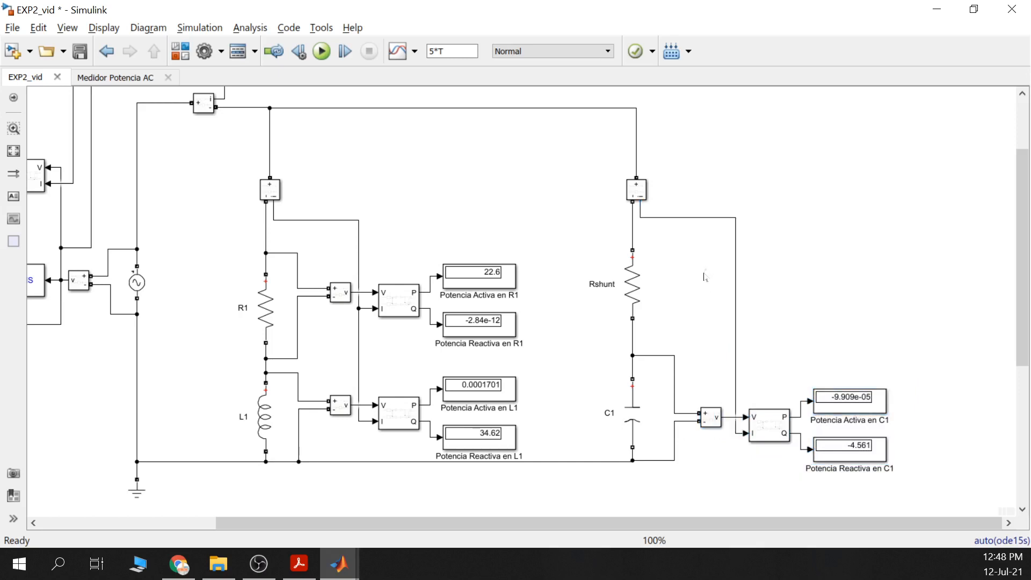
{"action": "key", "text": "ctrl+v"}
{"action": "left_click_drag", "start_coordinate": [810, 480], "coordinate": [763, 293]}
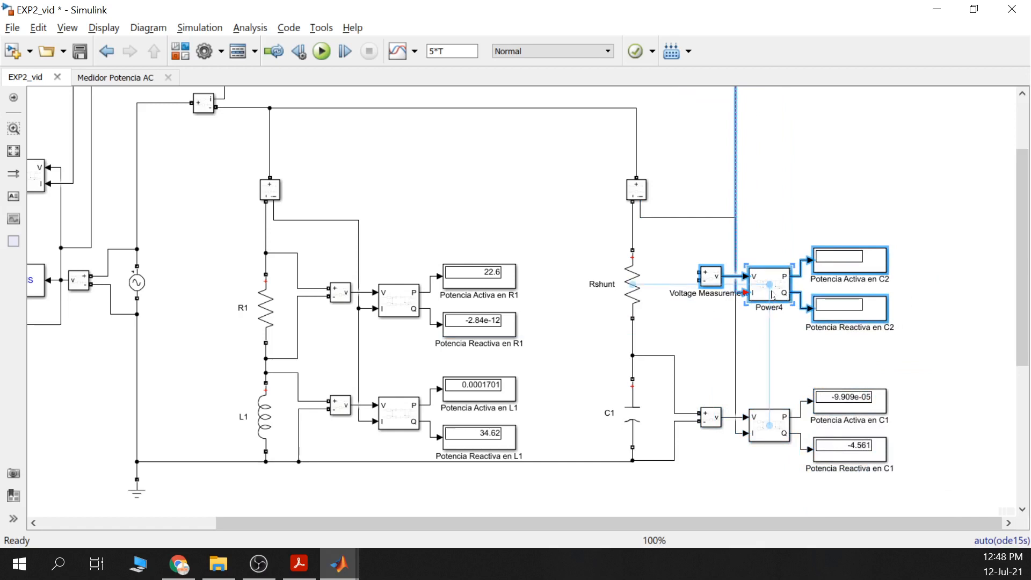
{"action": "left_click_drag", "start_coordinate": [714, 282], "coordinate": [714, 290]}
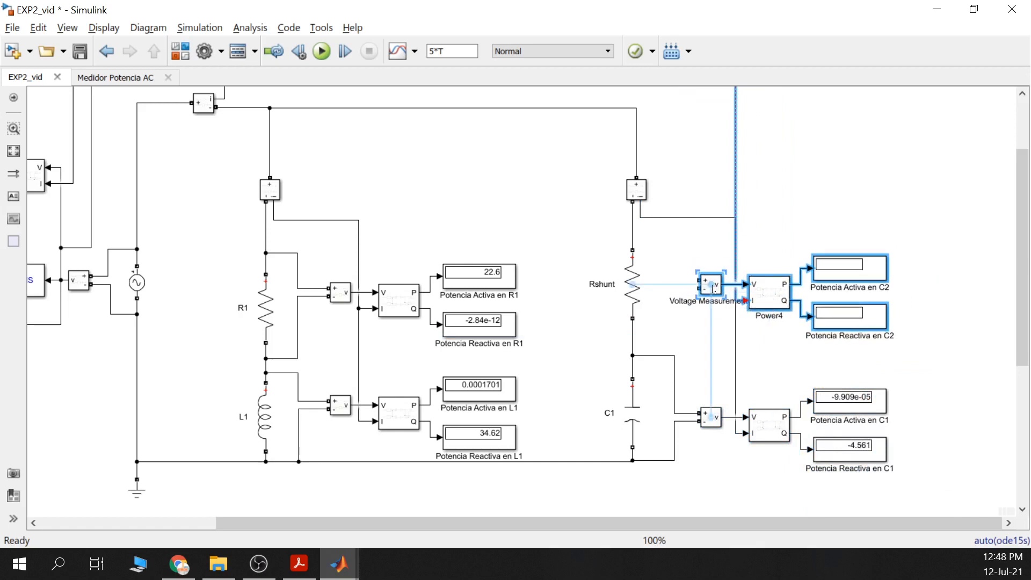
{"action": "left_click", "coordinate": [698, 276]}
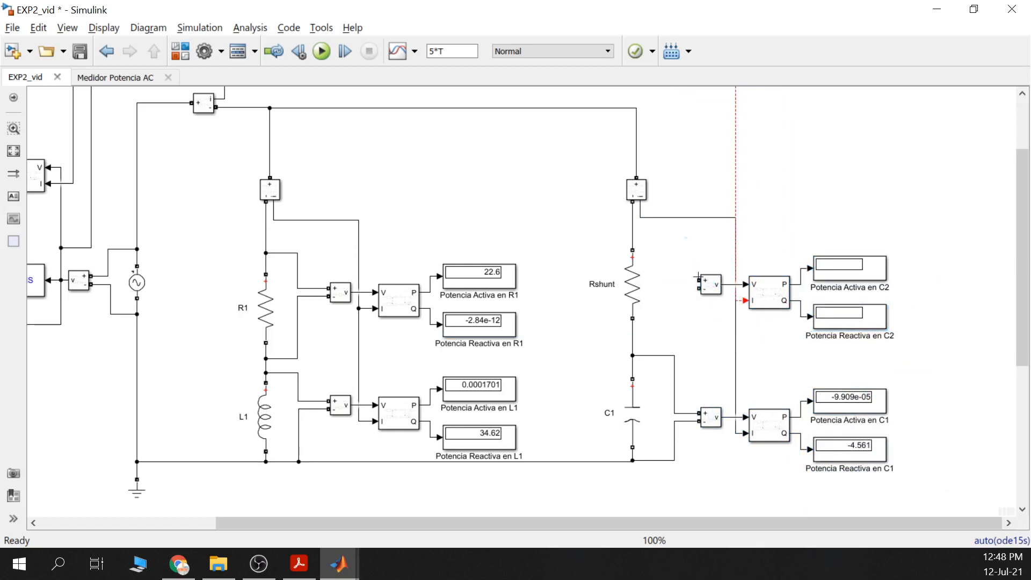
- Delete the copied group's dangling signal line and connect the new voltage measurement across Rshunt
{"action": "left_click", "coordinate": [735, 174]}
{"action": "key", "text": "Delete"}
{"action": "left_click_drag", "start_coordinate": [693, 278], "coordinate": [633, 234]}
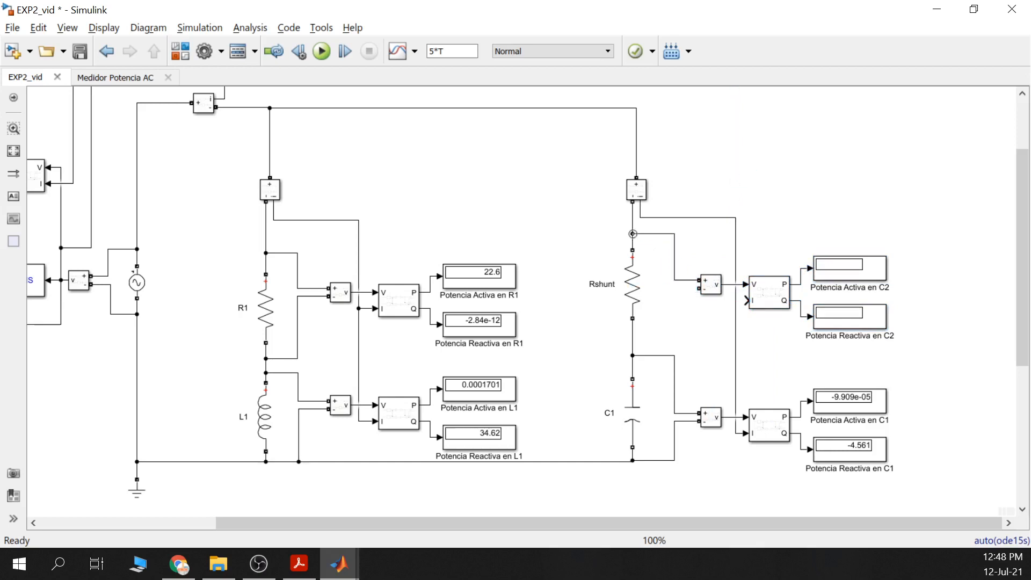
{"action": "left_click_drag", "start_coordinate": [692, 293], "coordinate": [632, 333]}
{"action": "left_click", "coordinate": [654, 298]}
{"action": "left_click", "coordinate": [654, 298]}
- Connect the capacitor branch's current signal to the new power block's I input and run the simulation for 5*T
{"action": "left_click", "coordinate": [322, 51]}
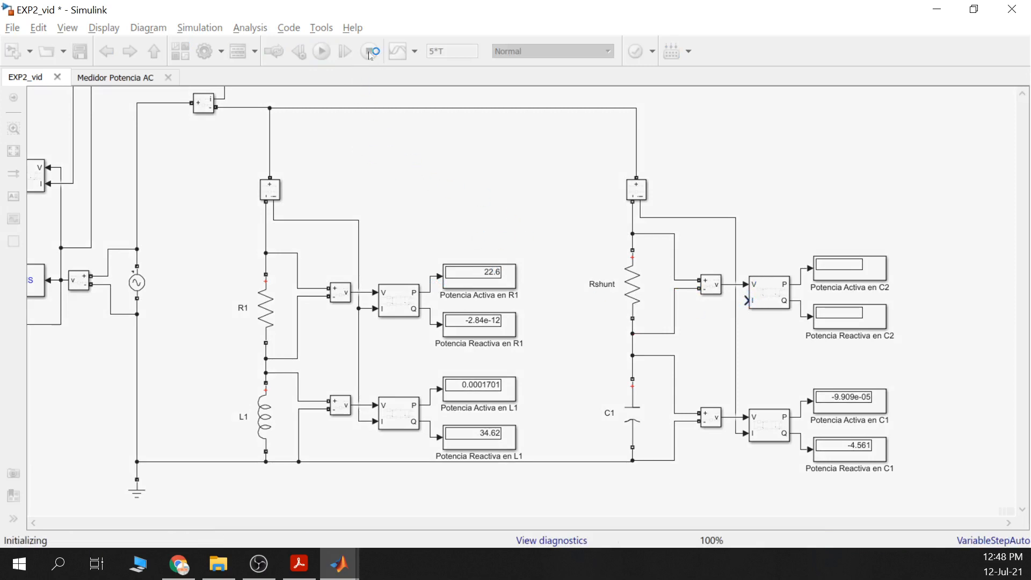
{"action": "left_click", "coordinate": [369, 51]}
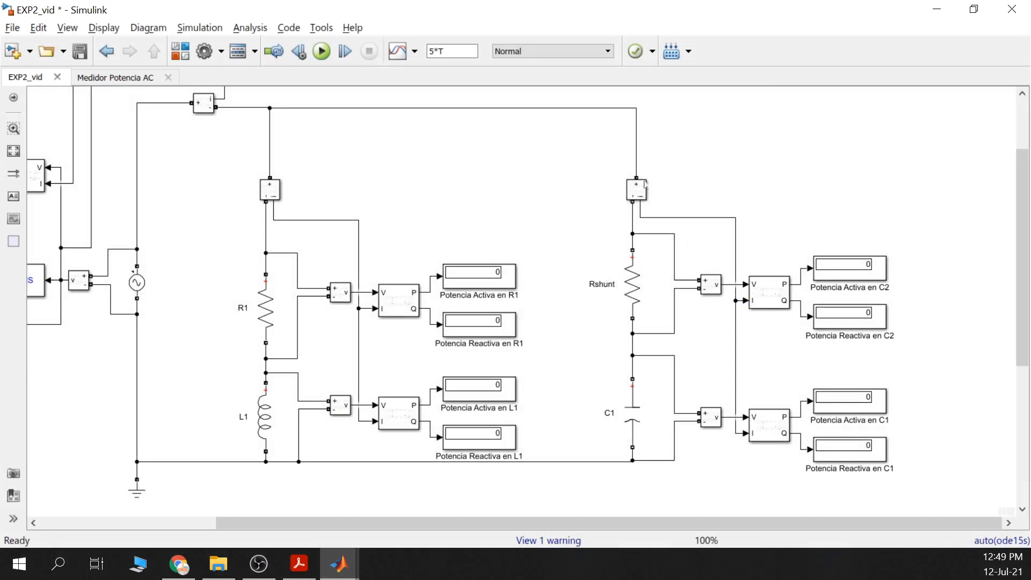
{"action": "left_click", "coordinate": [644, 197]}
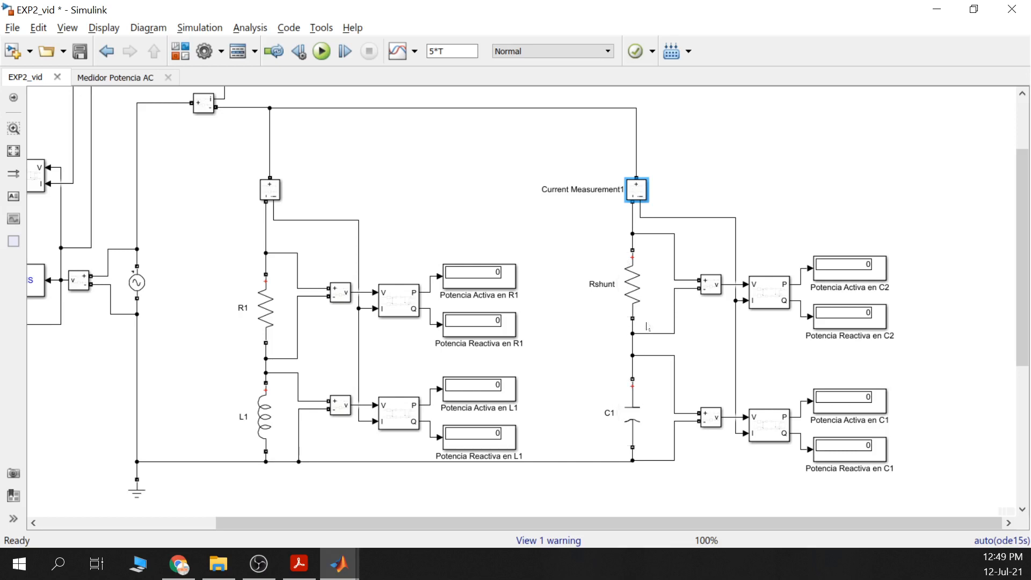
{"action": "left_click", "coordinate": [634, 279]}
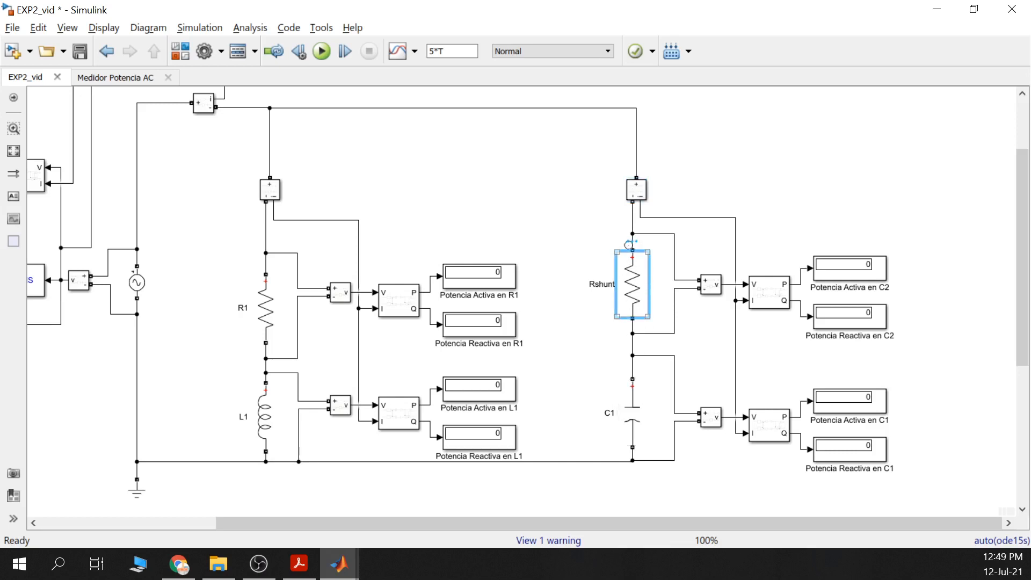
{"action": "left_click", "coordinate": [626, 416]}
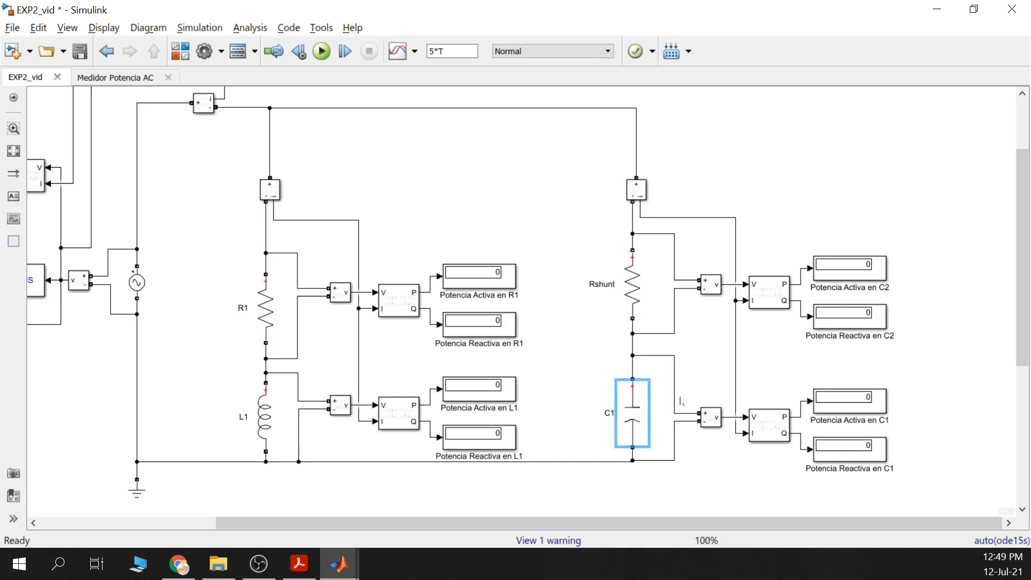
{"action": "left_click", "coordinate": [327, 50]}
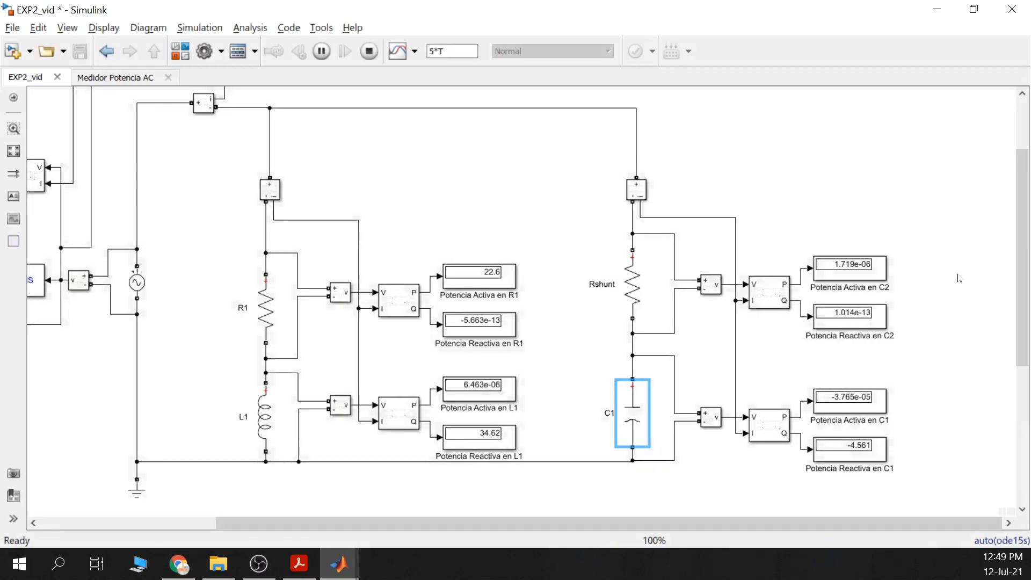
- Examine the active and reactive power readings of R1, L1, Rshunt and C1
{"action": "left_click", "coordinate": [964, 299]}
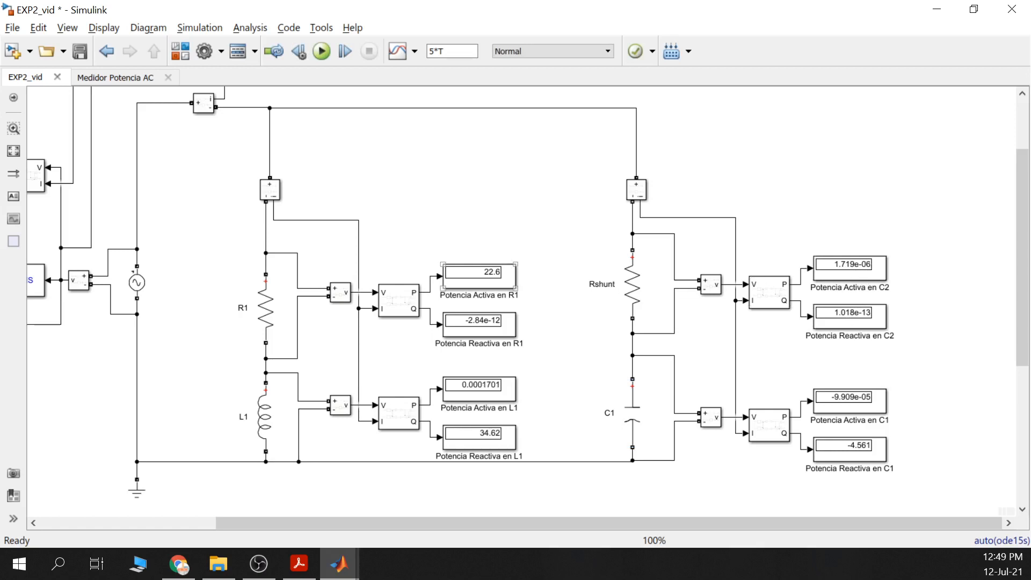
{"action": "left_click", "coordinate": [491, 284]}
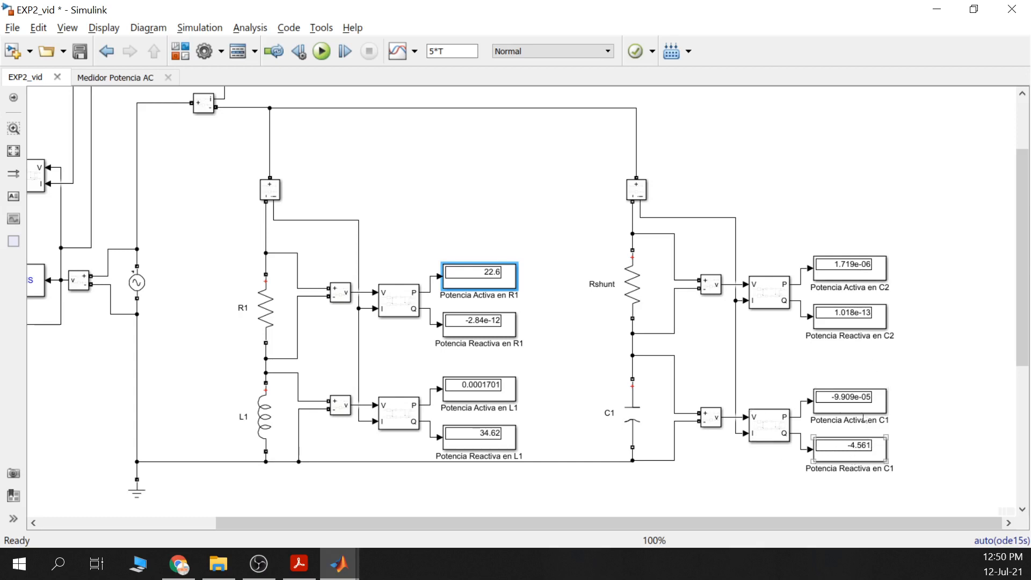
{"action": "left_click", "coordinate": [859, 404]}
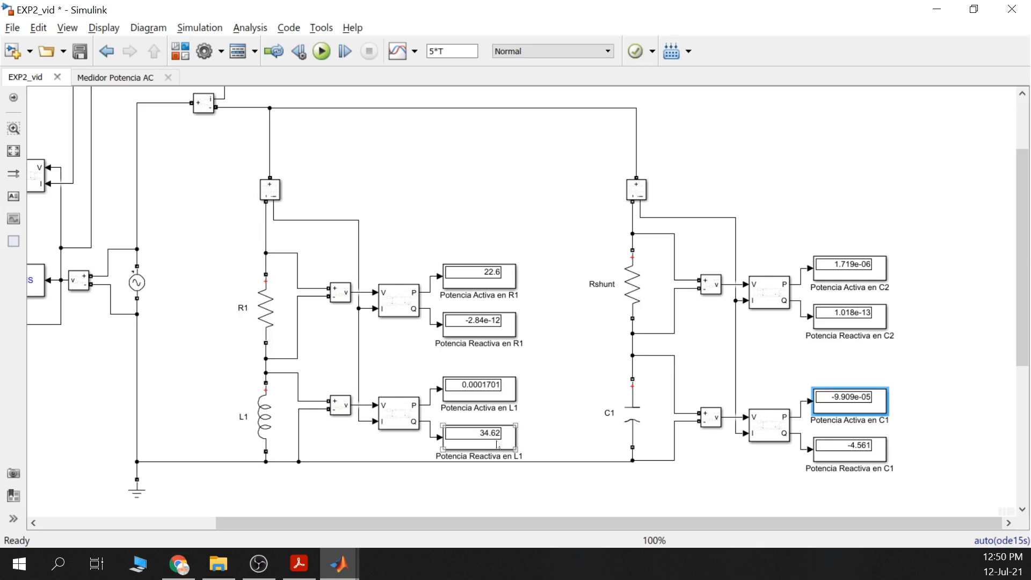
{"action": "left_click_drag", "start_coordinate": [785, 348], "coordinate": [798, 328]}
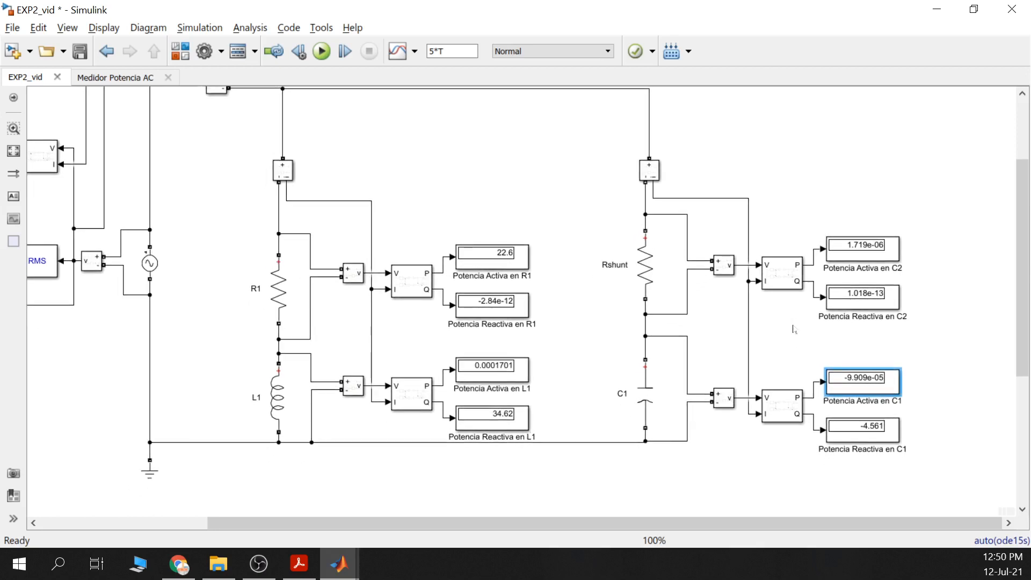
{"action": "scroll", "coordinate": [794, 328], "scroll_direction": "up", "scroll_amount": 2}
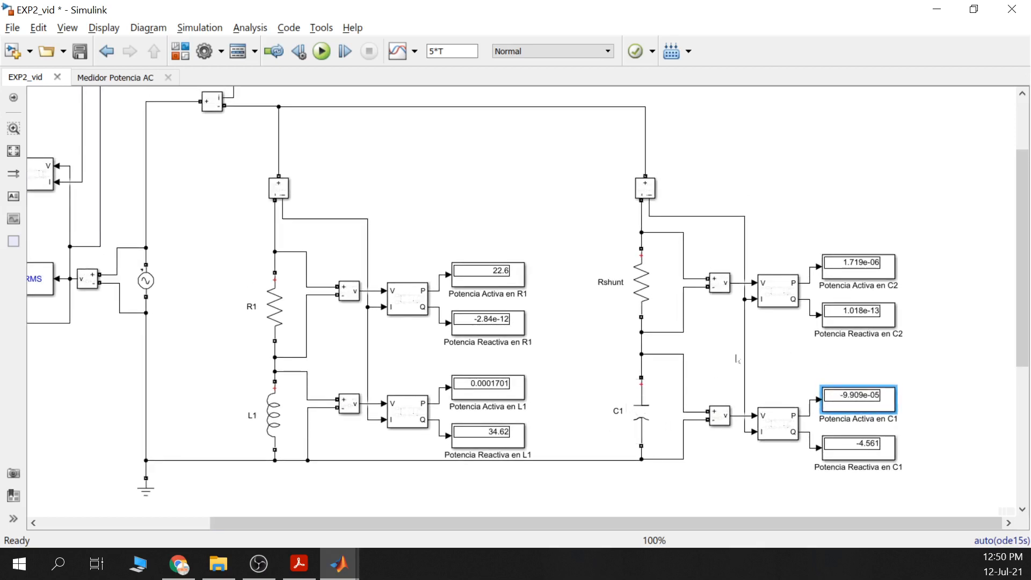
- Examine the source's power factor reading on the Medidor Potencia AC block and relate it to capacitor C1
{"action": "scroll", "coordinate": [742, 351], "scroll_direction": "down", "scroll_amount": 3}
{"action": "scroll", "coordinate": [408, 453], "scroll_direction": "down", "scroll_amount": 2}
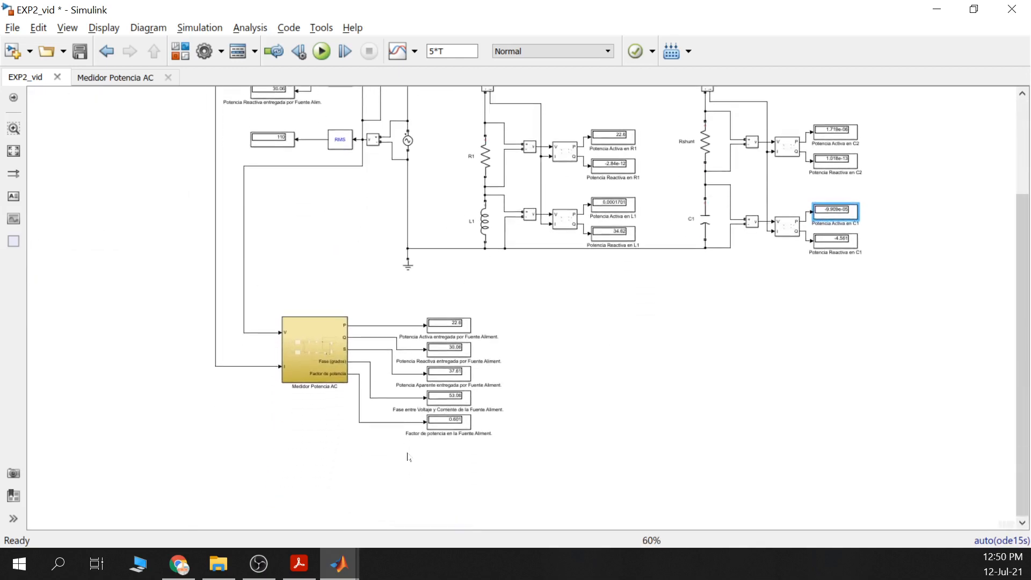
{"action": "scroll", "coordinate": [445, 430], "scroll_direction": "up", "scroll_amount": 4}
{"action": "left_click", "coordinate": [463, 422]}
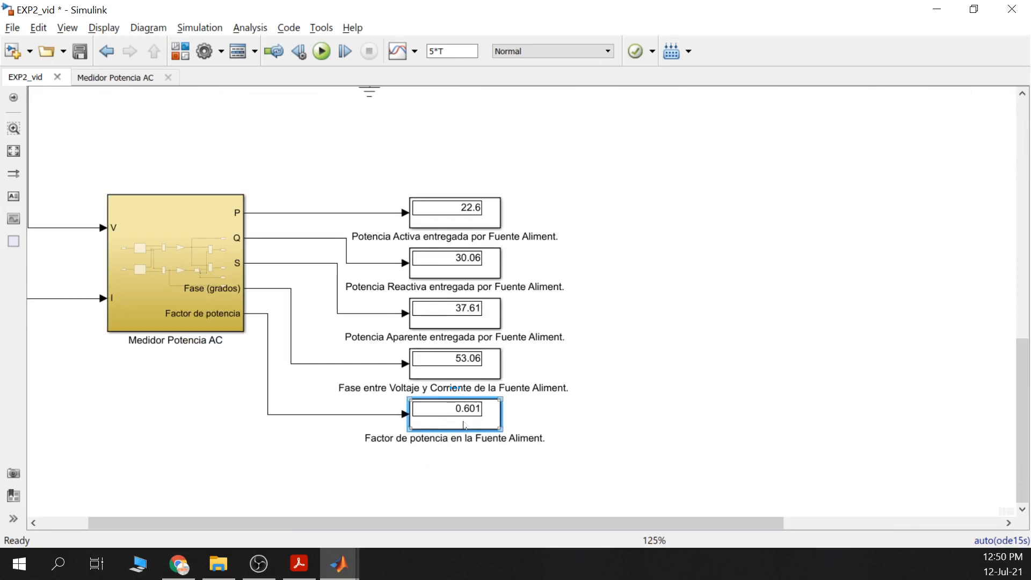
{"action": "scroll", "coordinate": [724, 356], "scroll_direction": "down", "scroll_amount": 3}
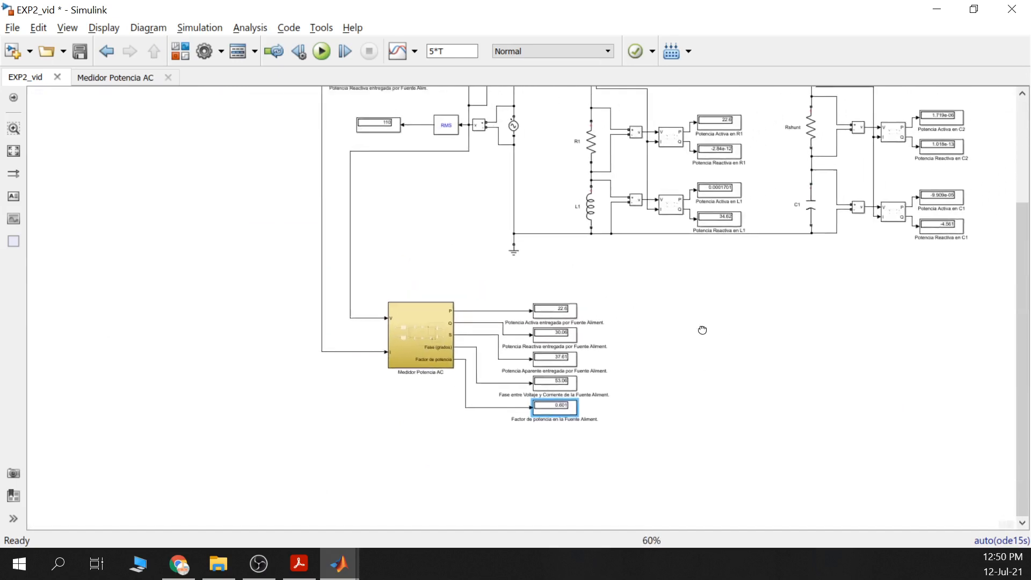
{"action": "left_click", "coordinate": [786, 232]}
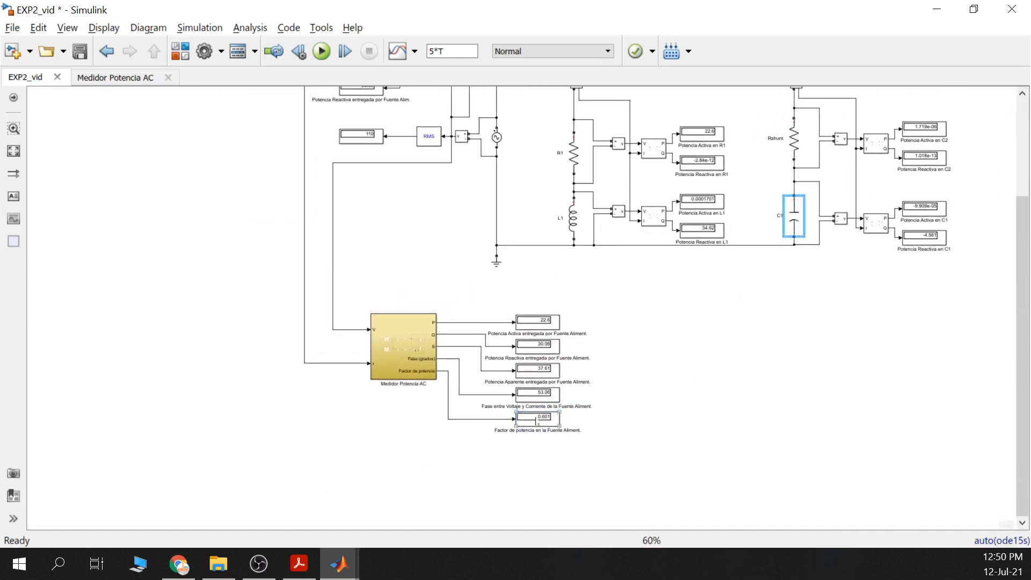
- Switch to the EXP1_vid model and examine the source's power factor reading on the Medidor Potencia AC block
{"action": "left_click", "coordinate": [339, 564]}
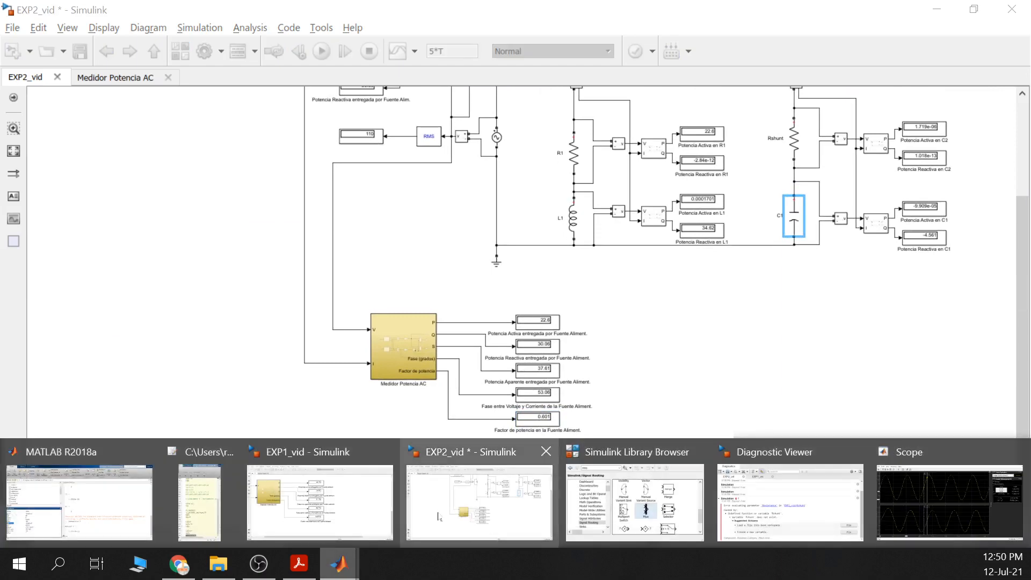
{"action": "left_click", "coordinate": [322, 502]}
{"action": "scroll", "coordinate": [714, 315], "scroll_direction": "down", "scroll_amount": 3}
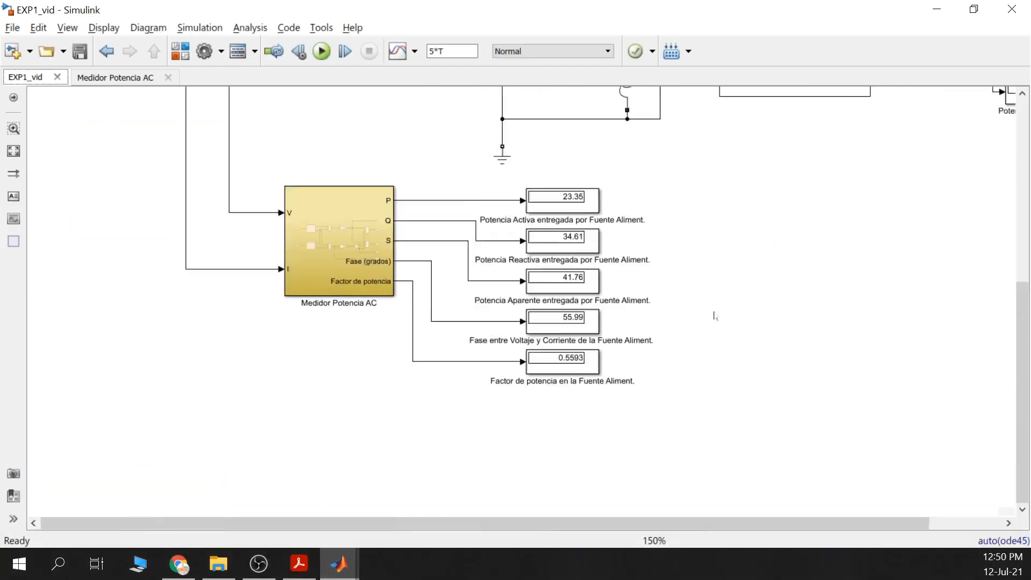
{"action": "left_click_drag", "start_coordinate": [743, 254], "coordinate": [602, 406]}
{"action": "scroll", "coordinate": [692, 306], "scroll_direction": "down", "scroll_amount": 1}
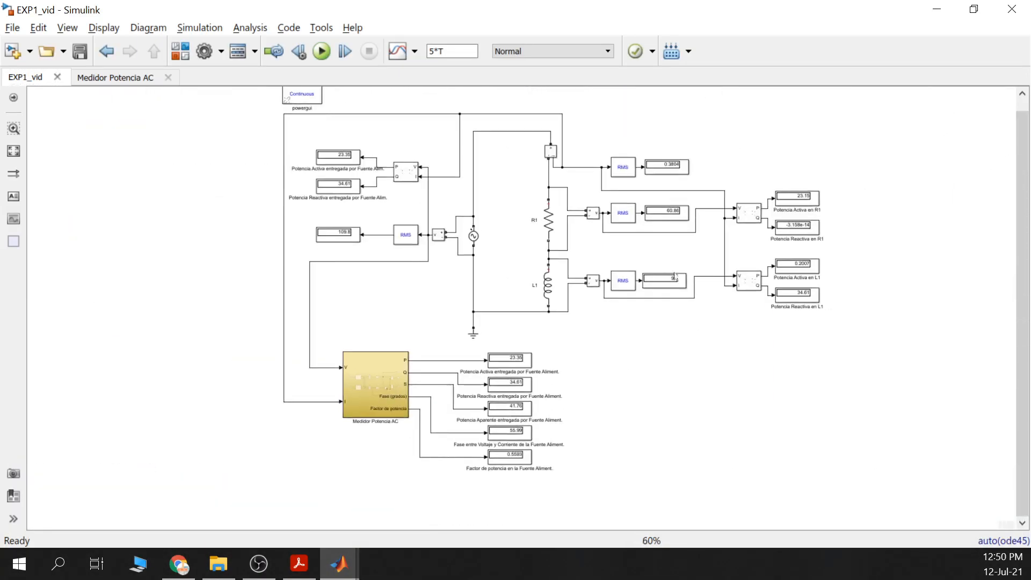
{"action": "left_click", "coordinate": [489, 245]}
{"action": "left_click_drag", "start_coordinate": [642, 403], "coordinate": [662, 307]}
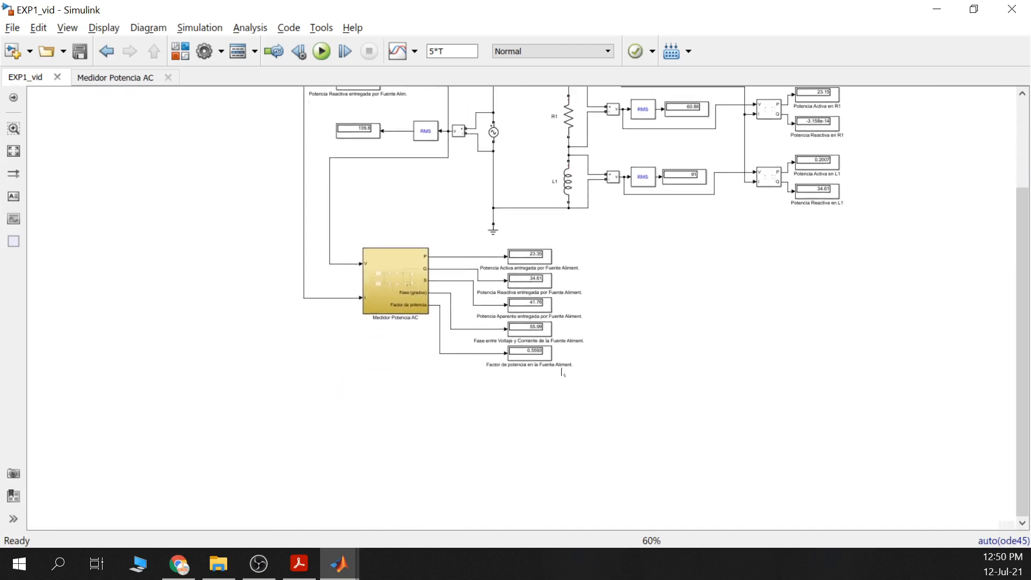
{"action": "scroll", "coordinate": [533, 376], "scroll_direction": "up", "scroll_amount": 4}
{"action": "left_click", "coordinate": [544, 334]}
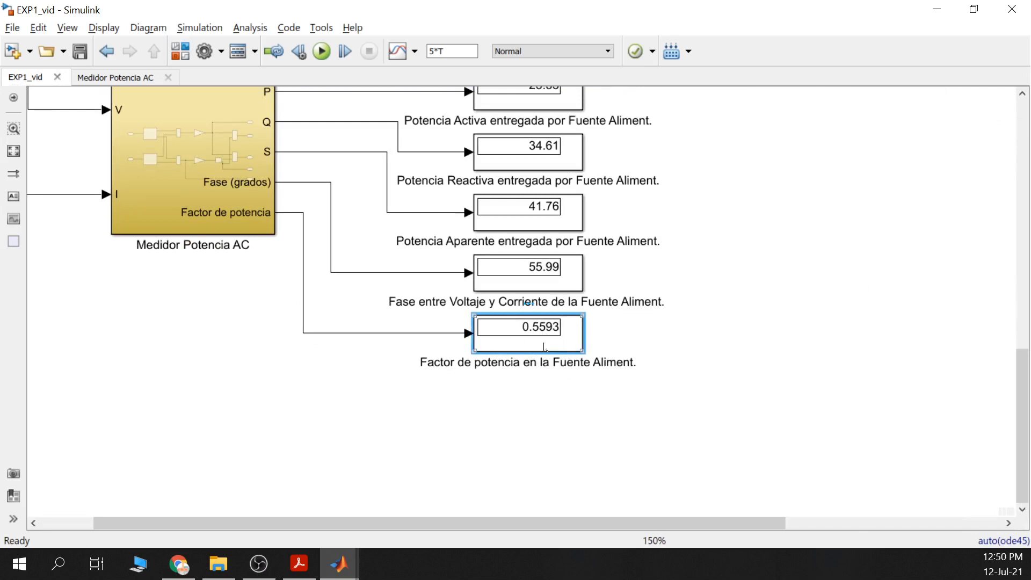
- Return to the EXP2_vid model and compare its source power factor with the one in EXP1_vid
{"action": "left_click", "coordinate": [338, 563]}
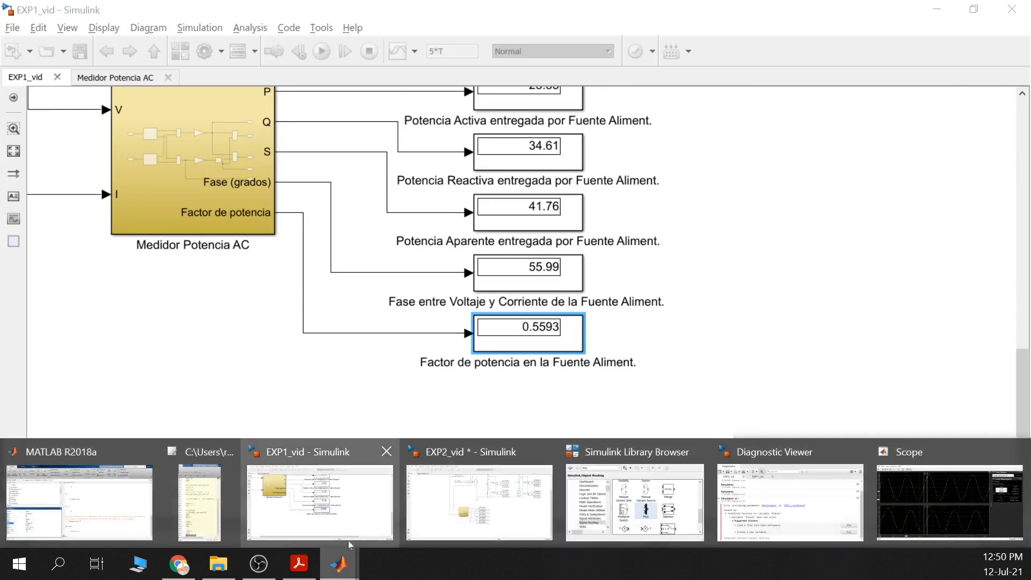
{"action": "left_click", "coordinate": [437, 515]}
{"action": "left_click_drag", "start_coordinate": [697, 315], "coordinate": [651, 351]}
{"action": "scroll", "coordinate": [539, 438], "scroll_direction": "up", "scroll_amount": 2}
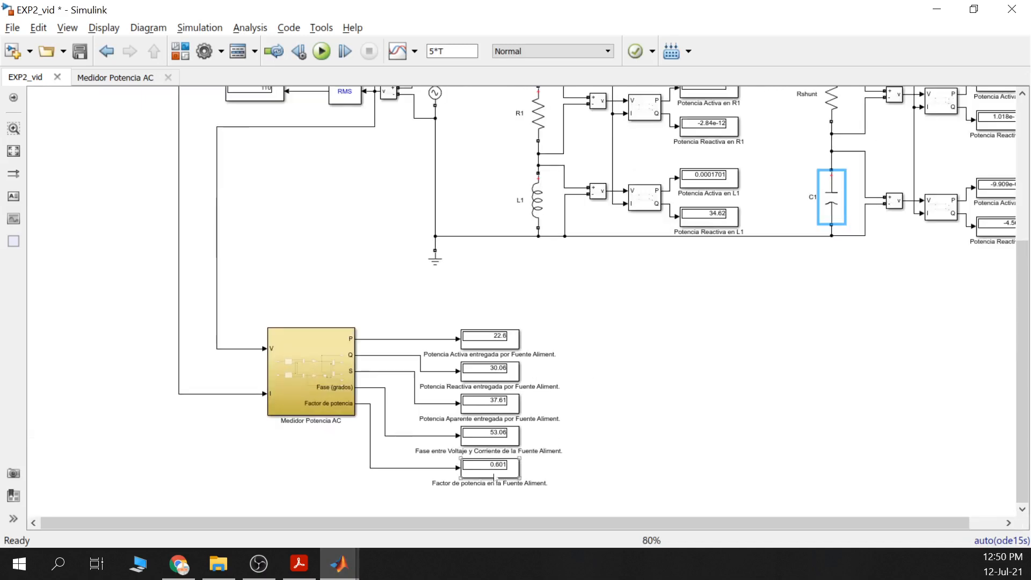
{"action": "scroll", "coordinate": [766, 350], "scroll_direction": "up", "scroll_amount": 1}
{"action": "scroll", "coordinate": [790, 304], "scroll_direction": "down", "scroll_amount": 1}
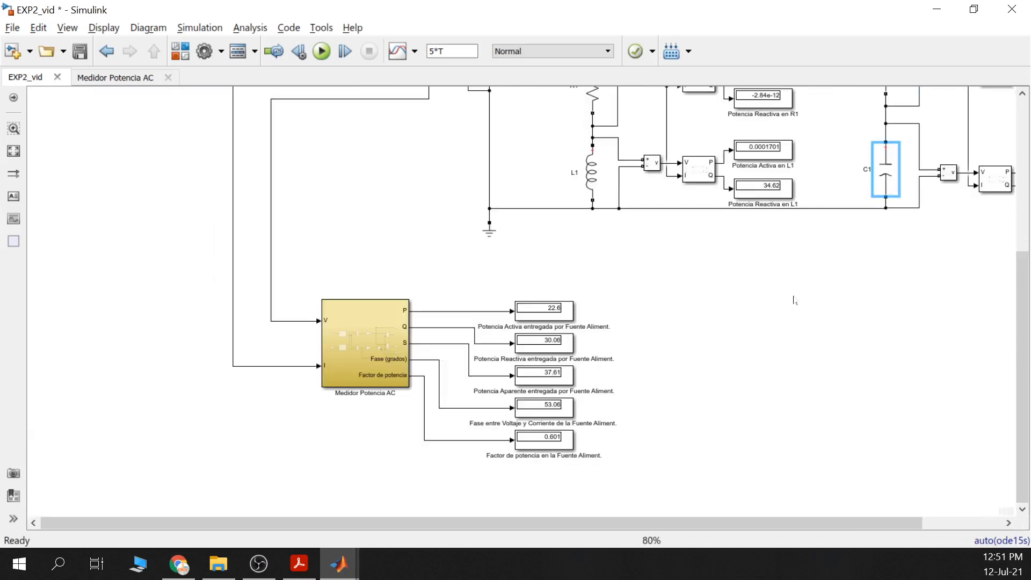
{"action": "left_click_drag", "start_coordinate": [843, 266], "coordinate": [768, 317]}
{"action": "left_click_drag", "start_coordinate": [837, 285], "coordinate": [764, 336]}
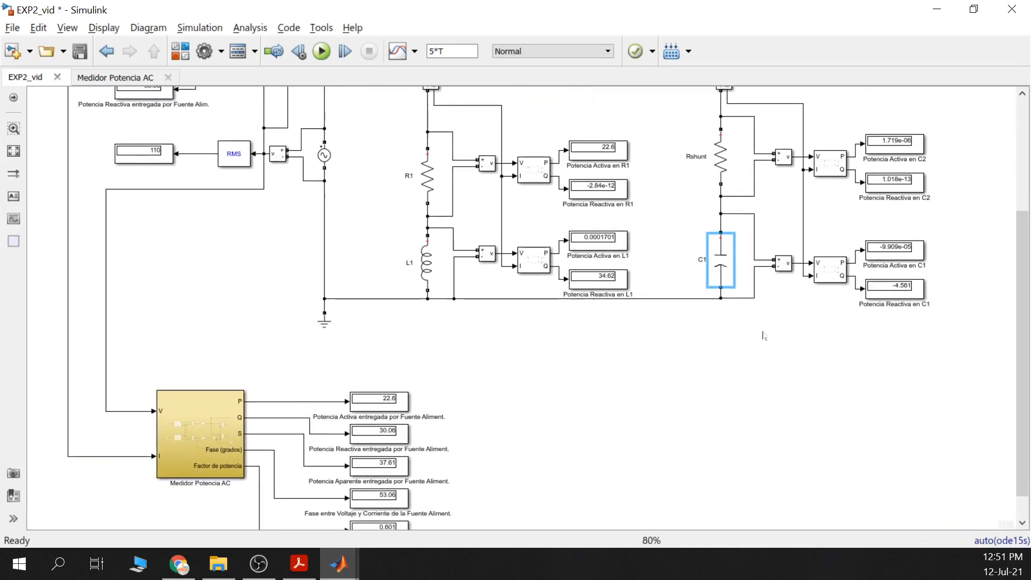
- Check experiment 2's required power factor in Laboratorio-6.pdf, then inspect the reactive power of C1 and L1 in EXP2_vid
{"action": "left_click", "coordinate": [299, 564]}
{"action": "scroll", "coordinate": [419, 484], "scroll_direction": "down", "scroll_amount": 2}
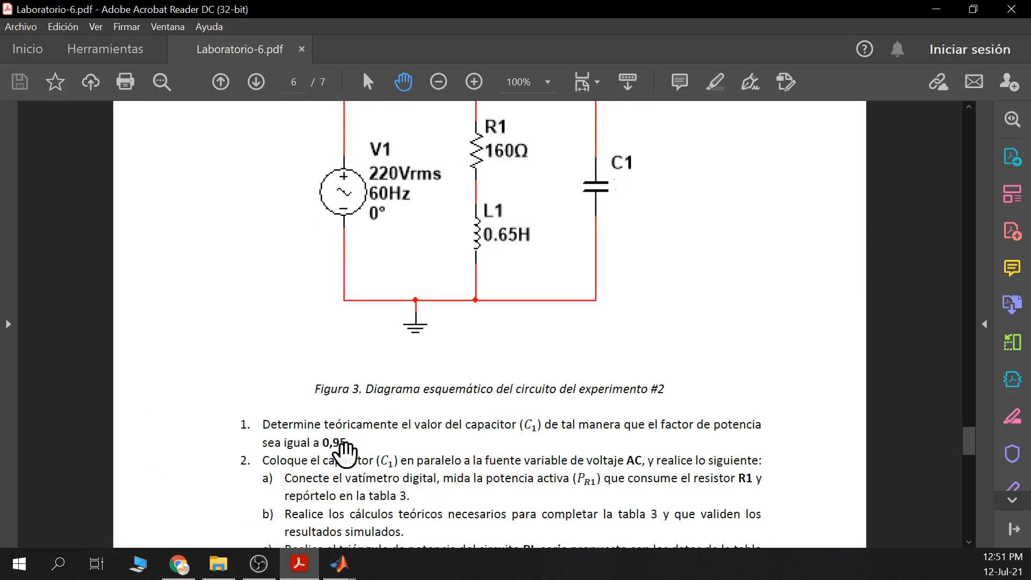
{"action": "left_click", "coordinate": [935, 9]}
{"action": "scroll", "coordinate": [741, 424], "scroll_direction": "up", "scroll_amount": 2}
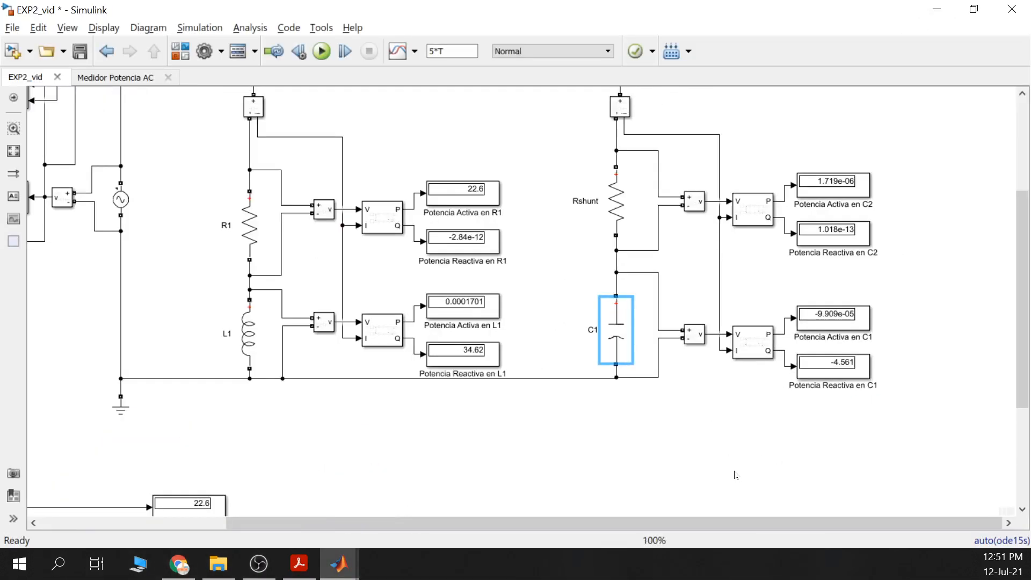
{"action": "left_click", "coordinate": [835, 373]}
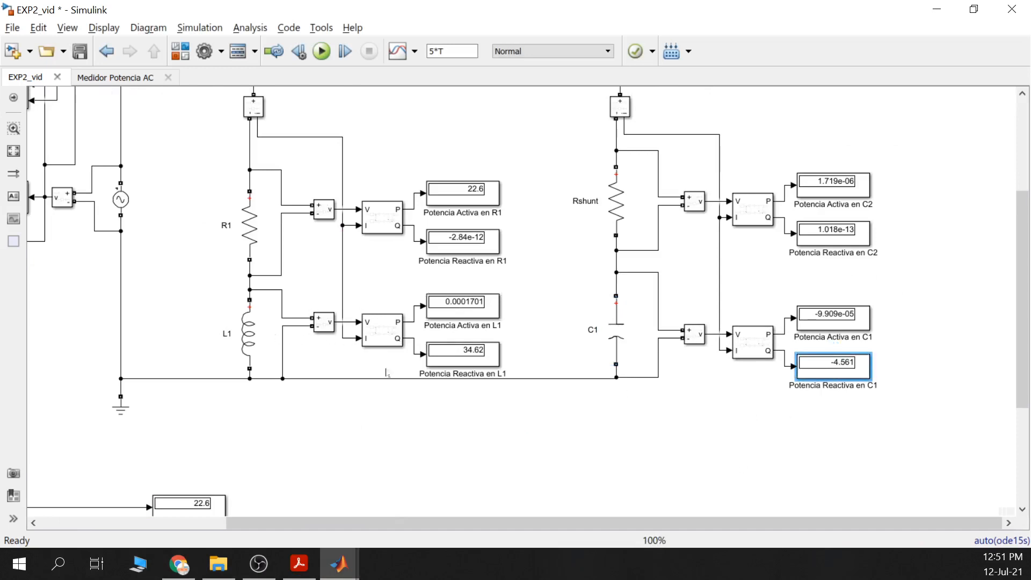
{"action": "left_click", "coordinate": [459, 355]}
{"action": "left_click", "coordinate": [850, 378]}
- Rename the shunt resistor's two power displays as Potencia Activa en Rshunt and Potencia Reactiva en Rshunt
{"action": "left_click", "coordinate": [859, 204]}
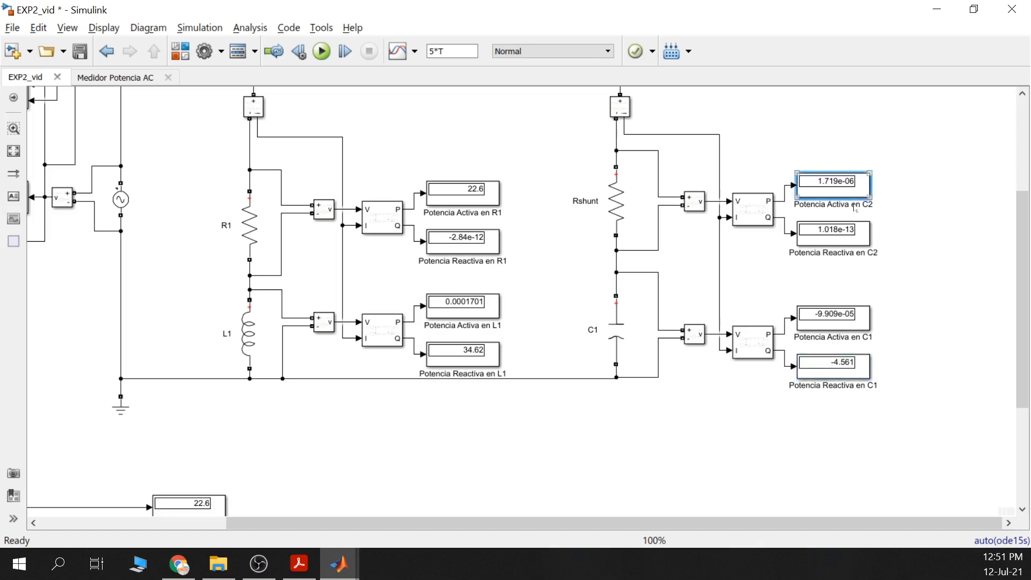
{"action": "double_click", "coordinate": [867, 205]}
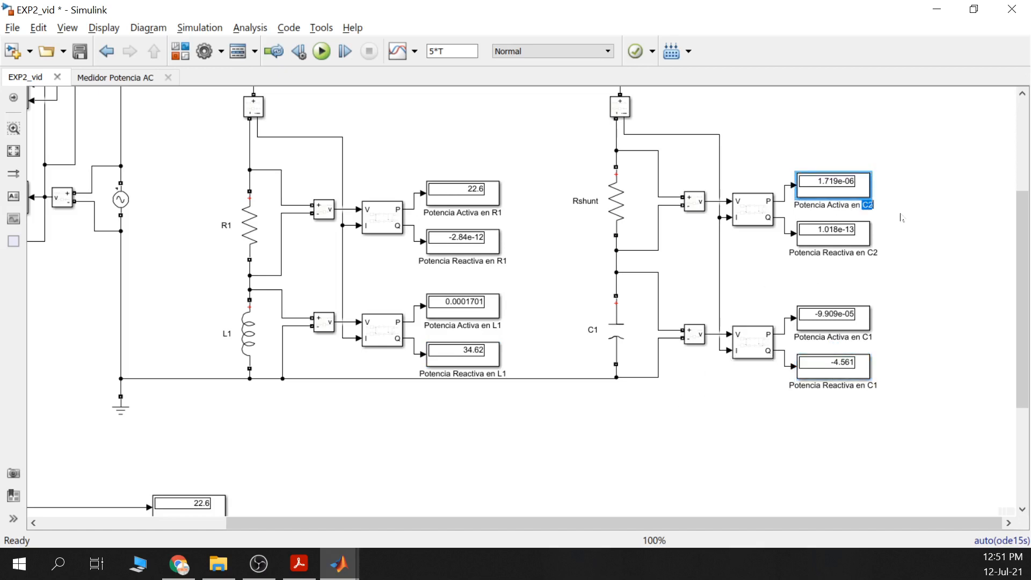
{"action": "type", "text": "Rshunt"}
{"action": "left_click", "coordinate": [847, 252]}
{"action": "left_click", "coordinate": [865, 253]}
{"action": "type", "text": "Rshunt"}
{"action": "left_click", "coordinate": [915, 324]}
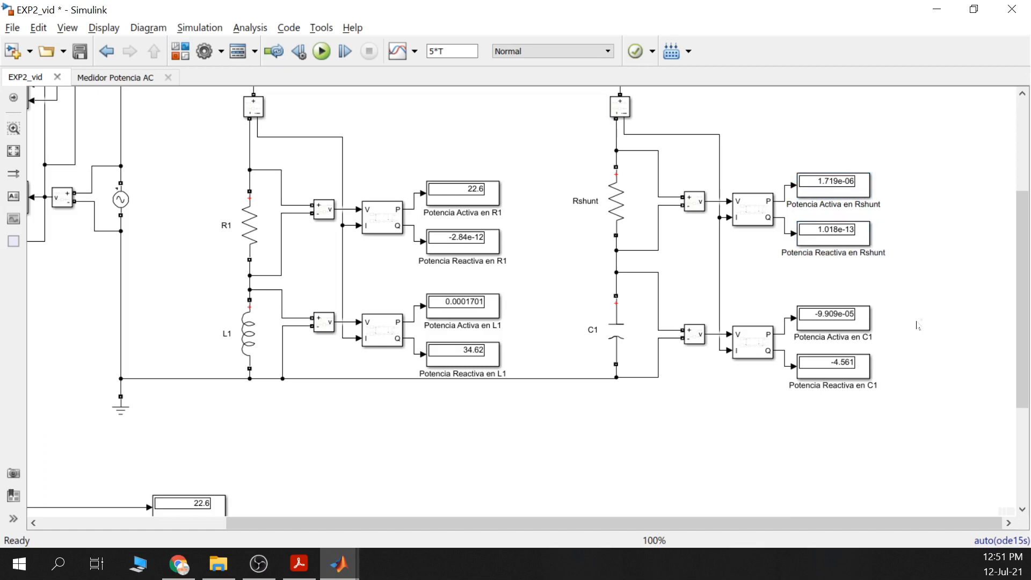
- Compare the reactive power delivered by the source with the reactive power readings of L1 and C1
{"action": "left_click_drag", "start_coordinate": [762, 440], "coordinate": [823, 426]}
{"action": "left_click", "coordinate": [852, 369]}
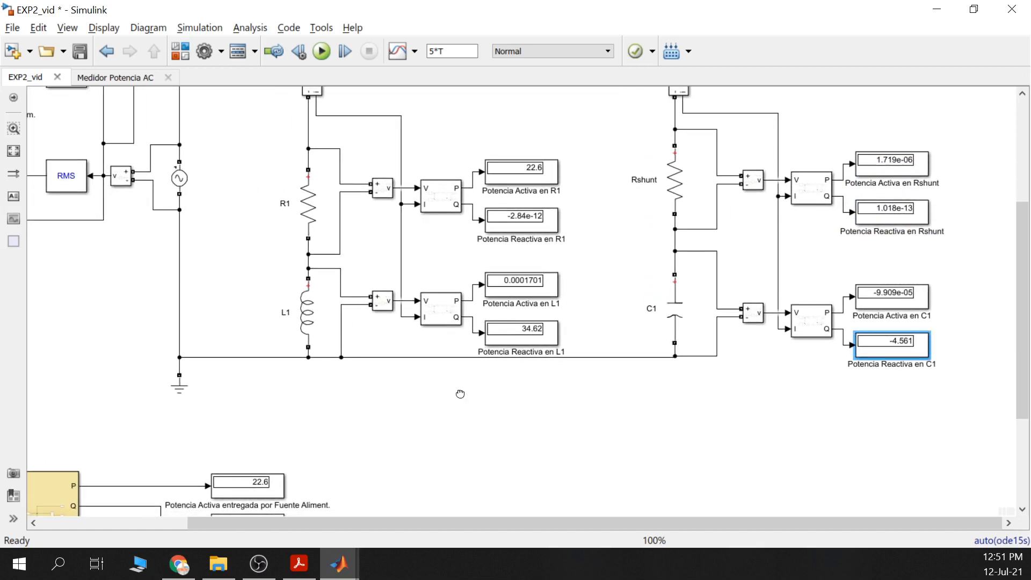
{"action": "scroll", "coordinate": [460, 396], "scroll_direction": "down", "scroll_amount": 2}
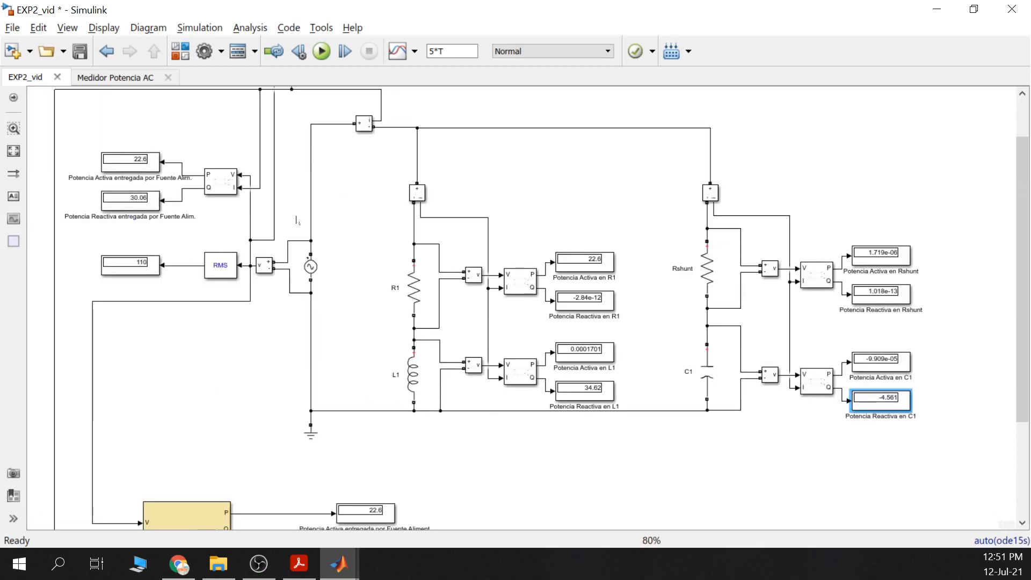
{"action": "scroll", "coordinate": [241, 220], "scroll_direction": "up", "scroll_amount": 1}
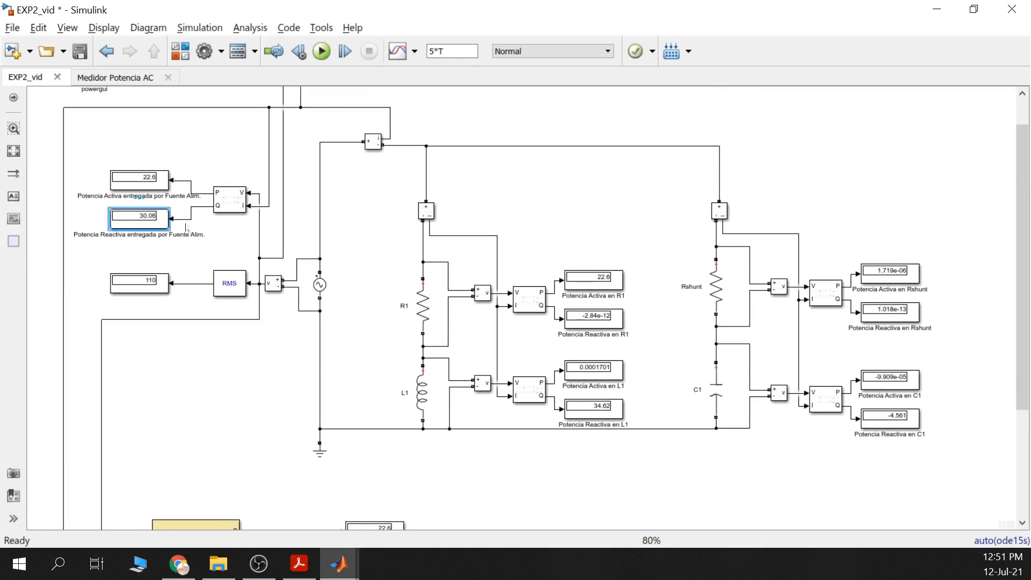
{"action": "scroll", "coordinate": [392, 483], "scroll_direction": "down", "scroll_amount": 3}
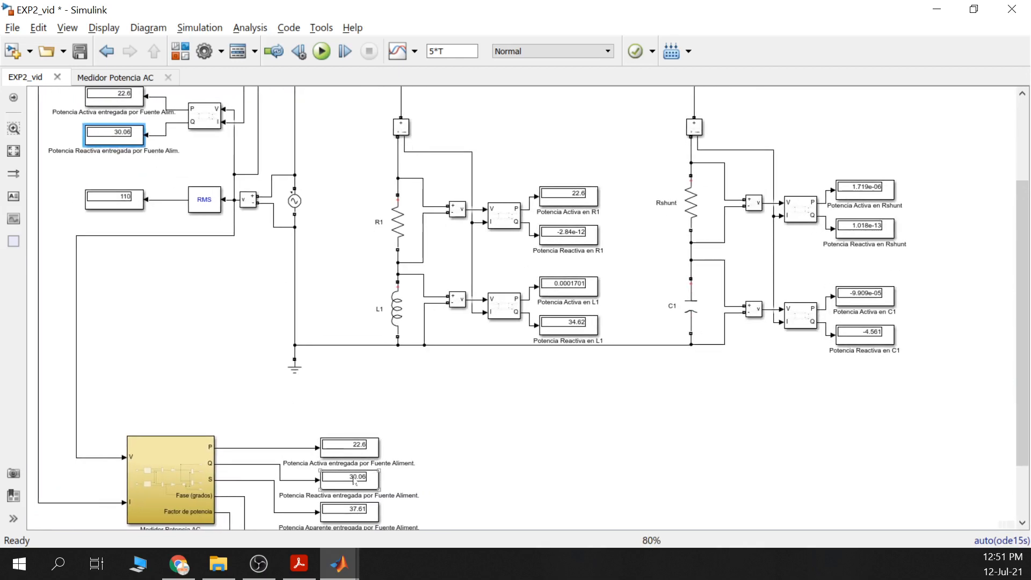
{"action": "scroll", "coordinate": [166, 173], "scroll_direction": "up", "scroll_amount": 1}
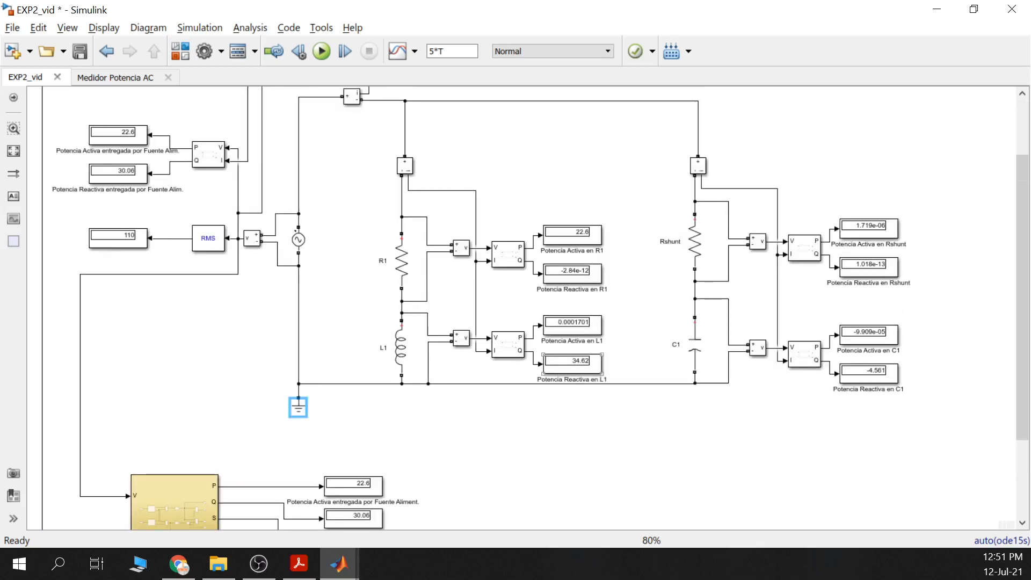
{"action": "scroll", "coordinate": [585, 374], "scroll_direction": "up", "scroll_amount": 1}
{"action": "left_click", "coordinate": [580, 366]}
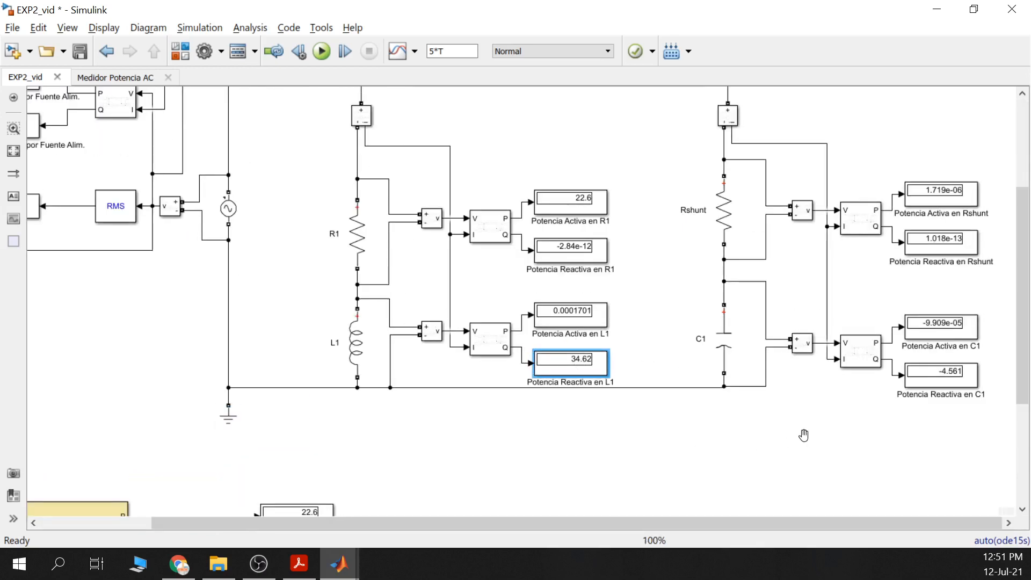
{"action": "scroll", "coordinate": [804, 432], "scroll_direction": "right", "scroll_amount": 5}
{"action": "left_click", "coordinate": [710, 398]}
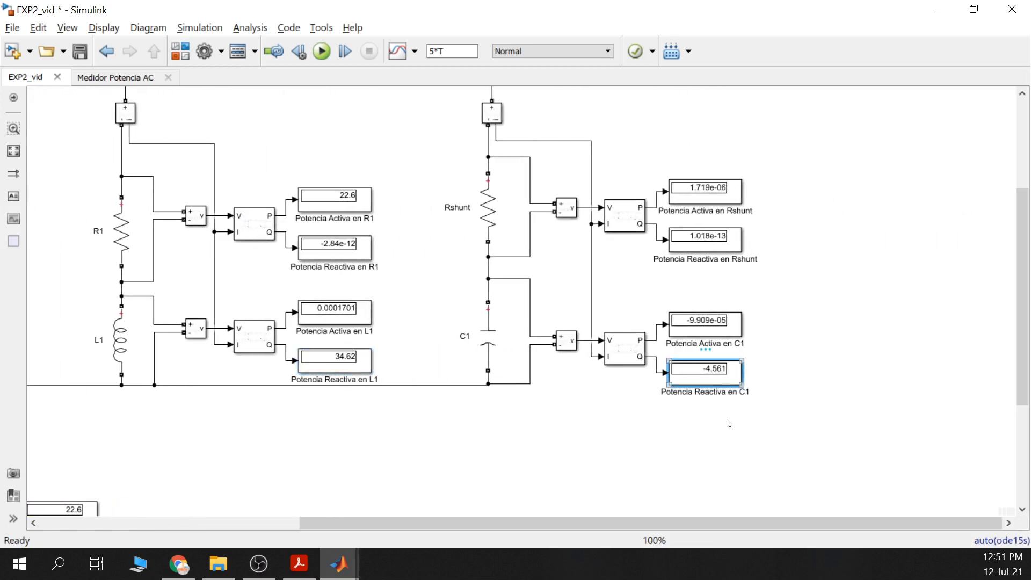
{"action": "scroll", "coordinate": [739, 421], "scroll_direction": "down", "scroll_amount": 1}
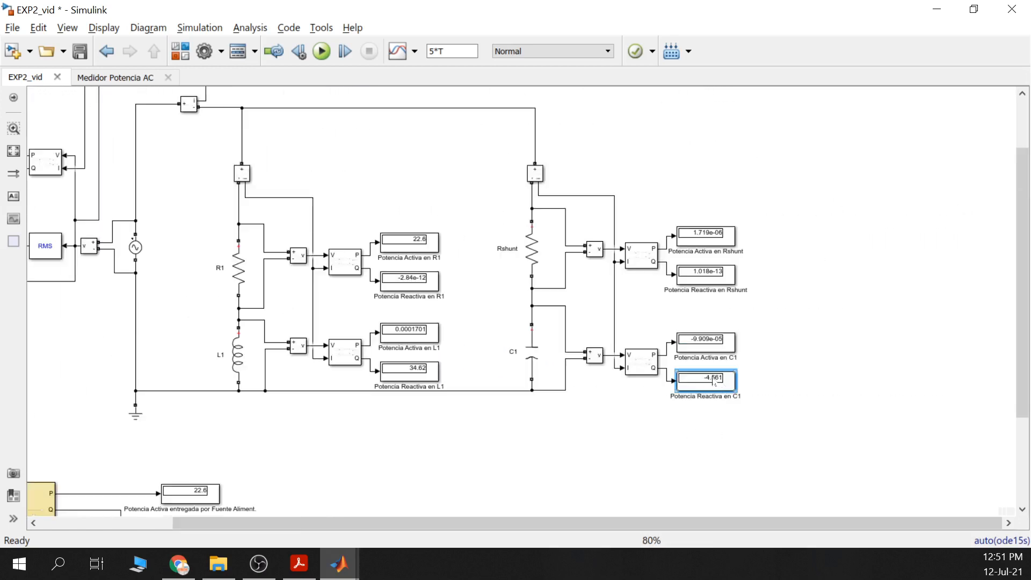
{"action": "scroll", "coordinate": [715, 389], "scroll_direction": "up", "scroll_amount": 1}
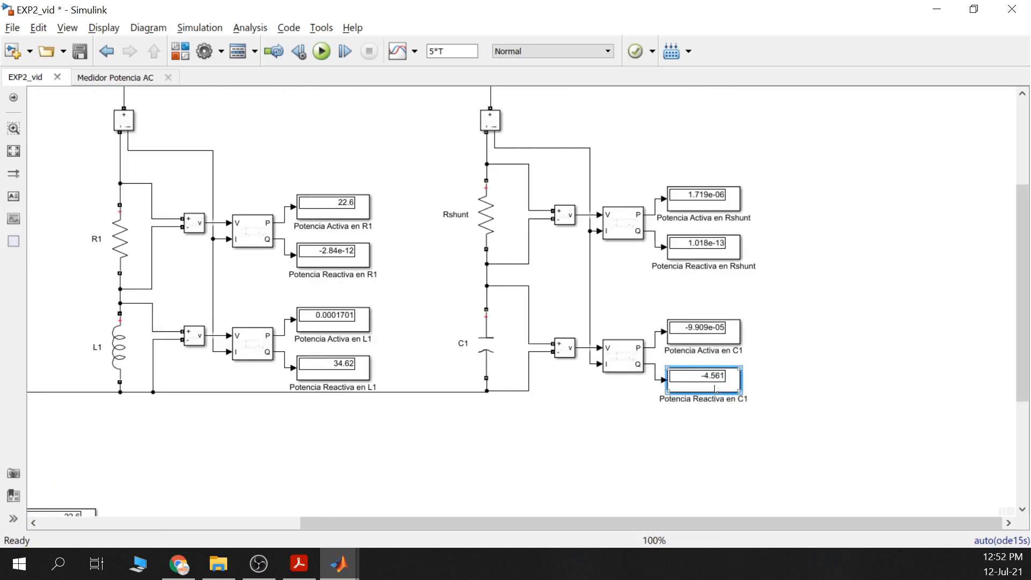
- Compare the magnitude and sign of the reactive power readings of L1 and C1
{"action": "left_click", "coordinate": [347, 372]}
{"action": "left_click", "coordinate": [680, 388]}
{"action": "left_click", "coordinate": [323, 379]}
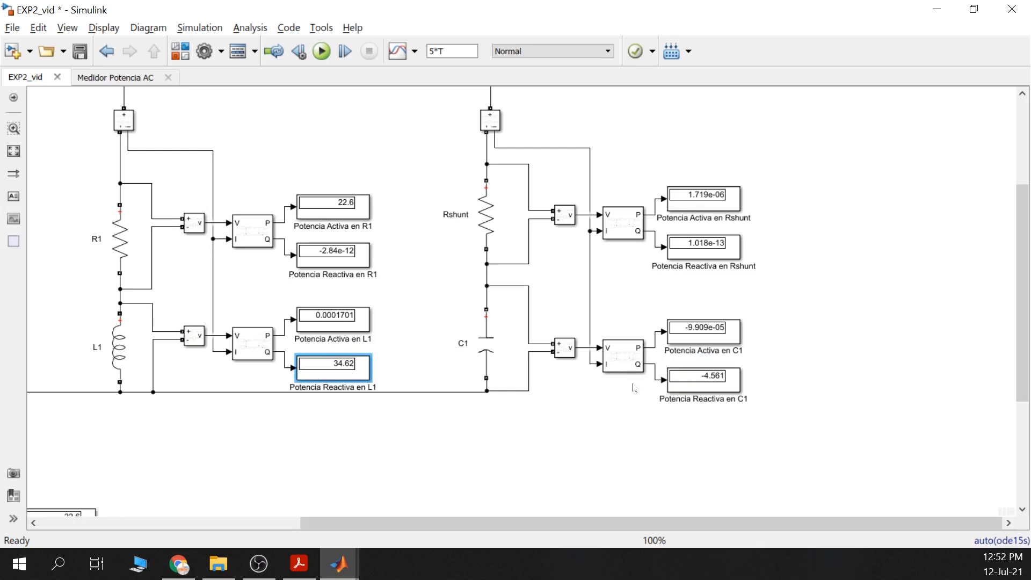
{"action": "left_click", "coordinate": [720, 382]}
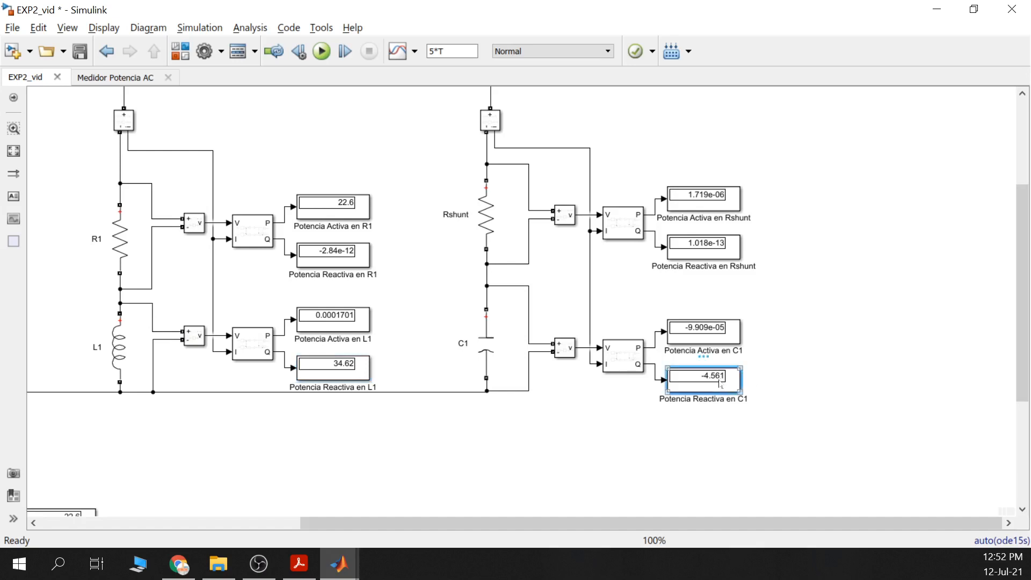
{"action": "left_click", "coordinate": [325, 371]}
{"action": "left_click", "coordinate": [681, 387]}
{"action": "left_click", "coordinate": [331, 374]}
{"action": "left_click", "coordinate": [738, 391]}
{"action": "left_click", "coordinate": [369, 370]}
{"action": "left_click", "coordinate": [717, 392]}
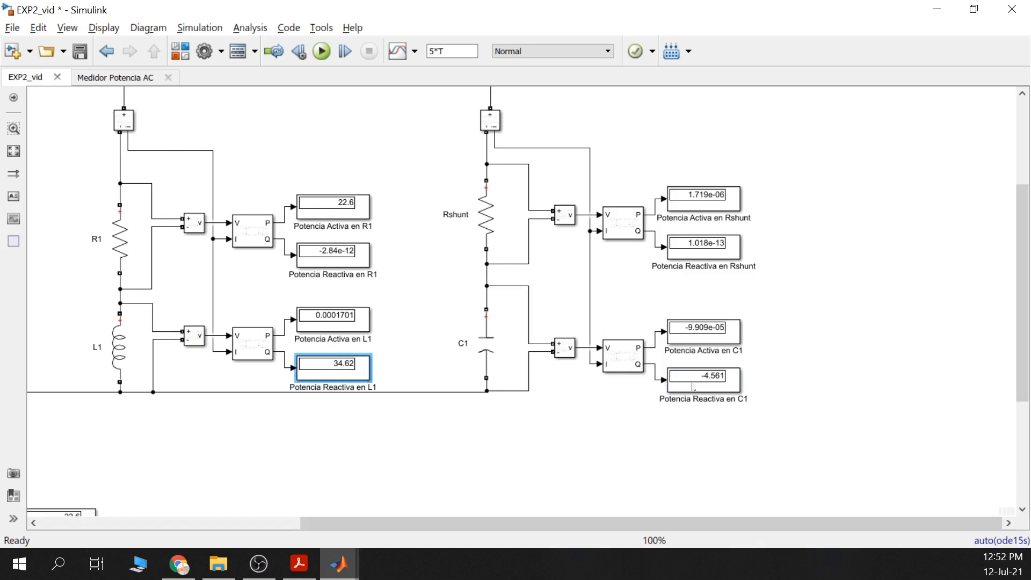
{"action": "left_click", "coordinate": [542, 472]}
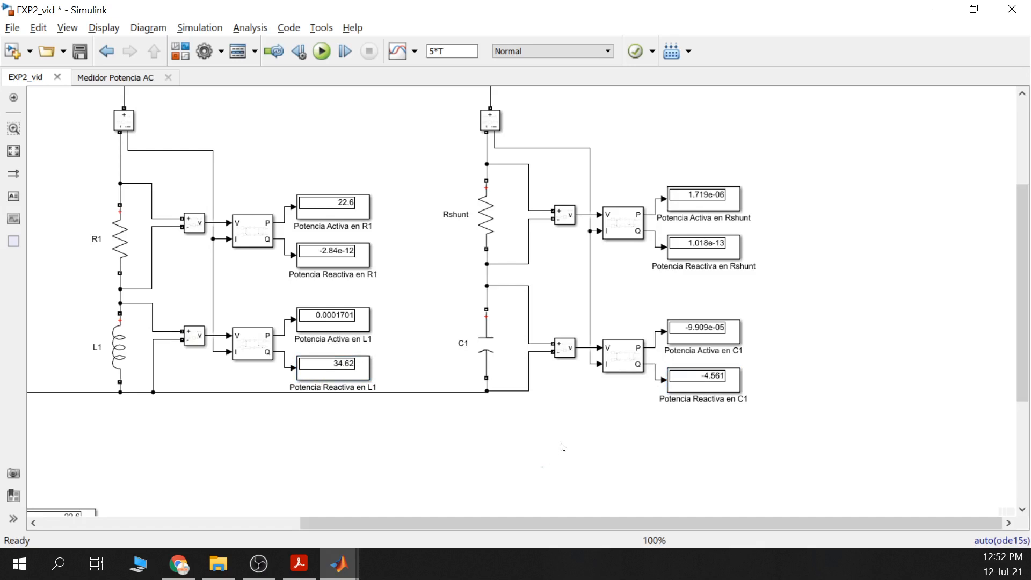
- Examine capacitor C1 together with its reactive power reading and its branch of the circuit
{"action": "left_click", "coordinate": [698, 385]}
{"action": "left_click", "coordinate": [521, 374]}
{"action": "left_click", "coordinate": [483, 352]}
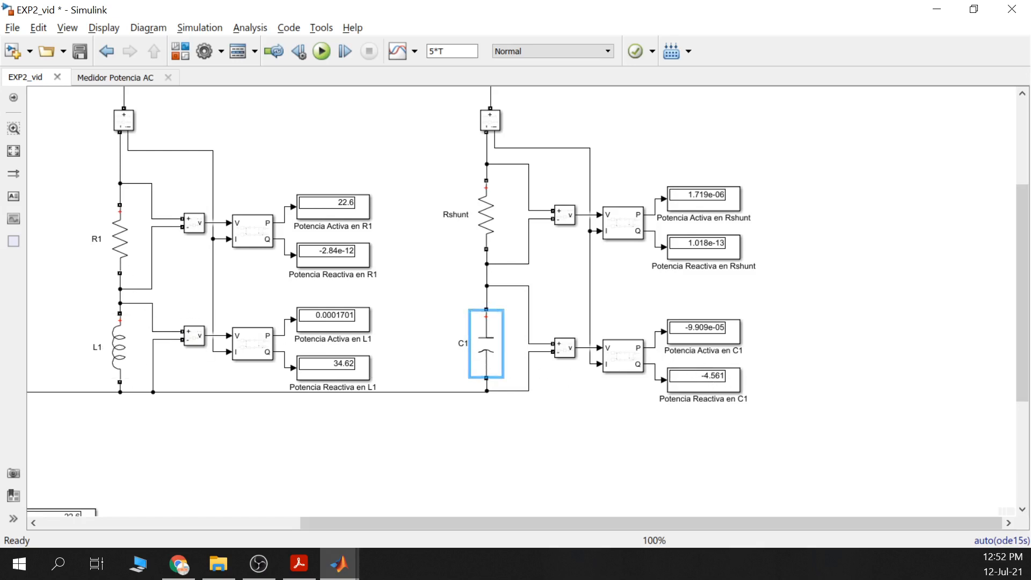
{"action": "left_click", "coordinate": [720, 386]}
{"action": "left_click", "coordinate": [486, 351]}
{"action": "left_click", "coordinate": [511, 419]}
{"action": "left_click", "coordinate": [487, 352]}
{"action": "scroll", "coordinate": [610, 472], "scroll_direction": "up", "scroll_amount": 2}
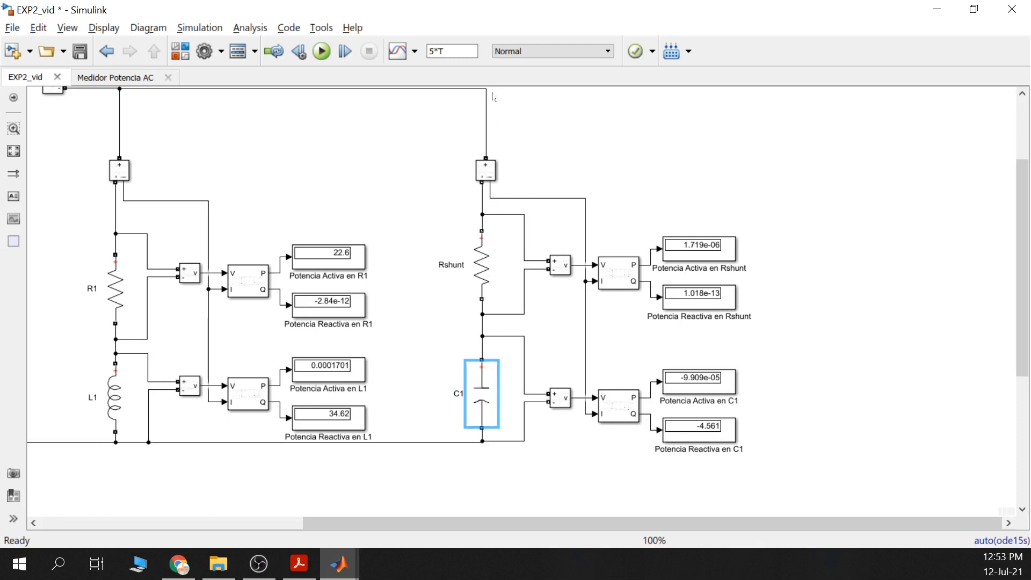
- Examine how the voltage source, Rshunt and capacitor C1 relate in the parallel branch of the circuit
{"action": "scroll", "coordinate": [548, 145], "scroll_direction": "down", "scroll_amount": 3}
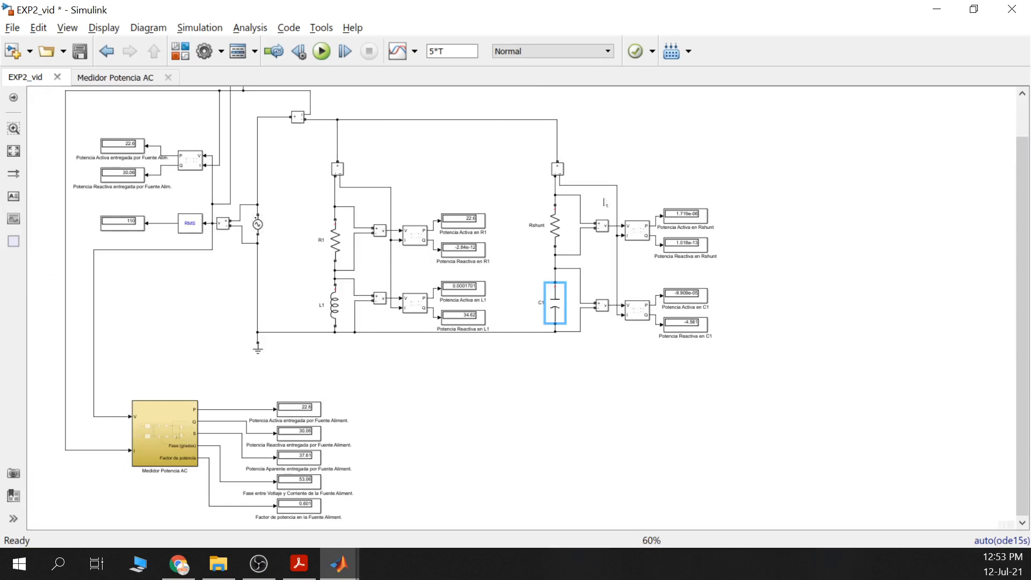
{"action": "left_click", "coordinate": [558, 310]}
{"action": "left_click", "coordinate": [261, 225]}
{"action": "left_click", "coordinate": [561, 244]}
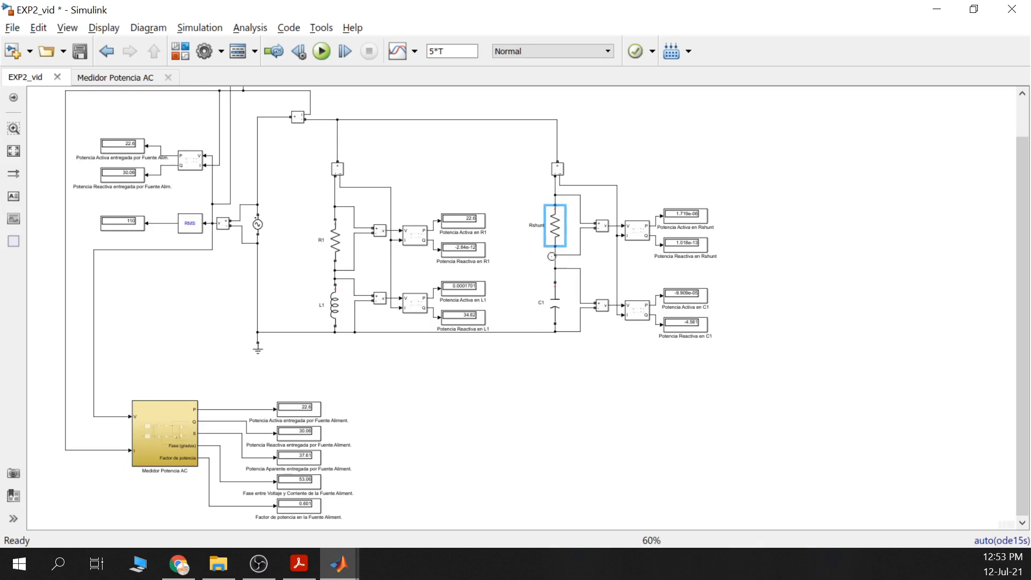
{"action": "left_click", "coordinate": [557, 306]}
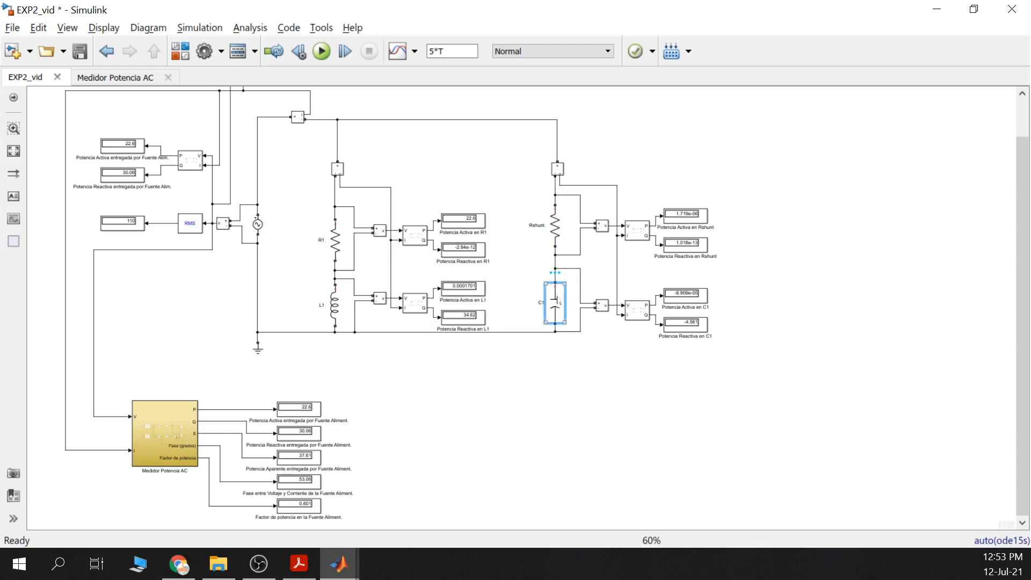
{"action": "scroll", "coordinate": [558, 301], "scroll_direction": "up", "scroll_amount": 4}
{"action": "scroll", "coordinate": [569, 300], "scroll_direction": "down", "scroll_amount": 1}
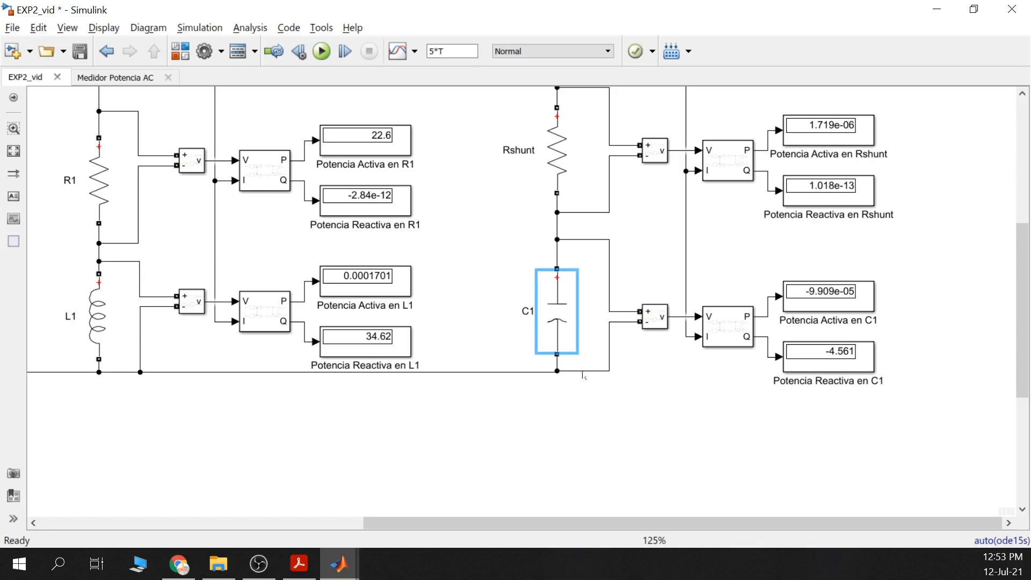
- Switch to Chrome to show the YouTube channel page
{"action": "left_click", "coordinate": [179, 563]}
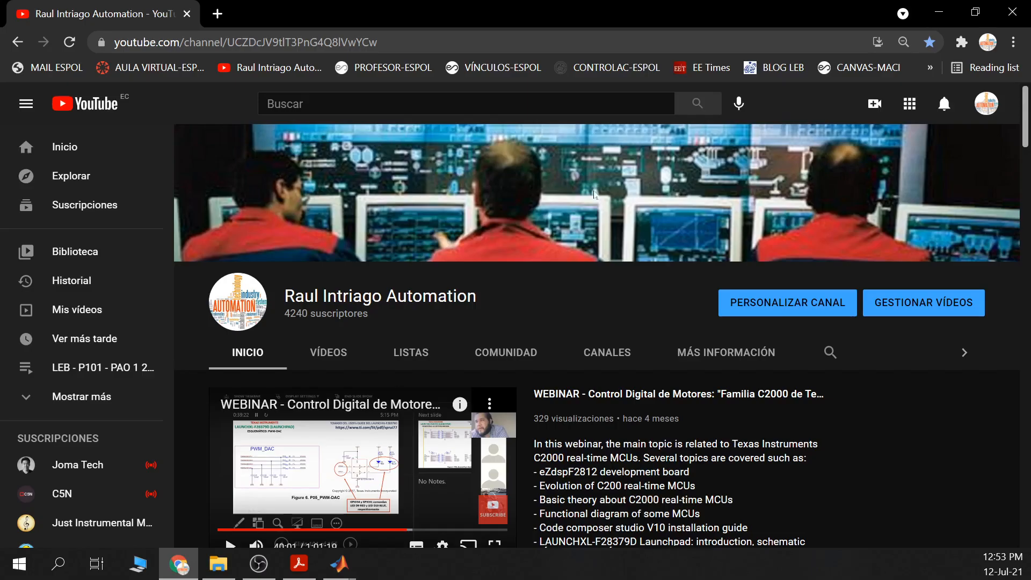
- Search the web for "reactancia capacitiva" in a new browser tab and open the Wikipedia article on Reactancia
{"action": "key", "text": "ctrl+t"}
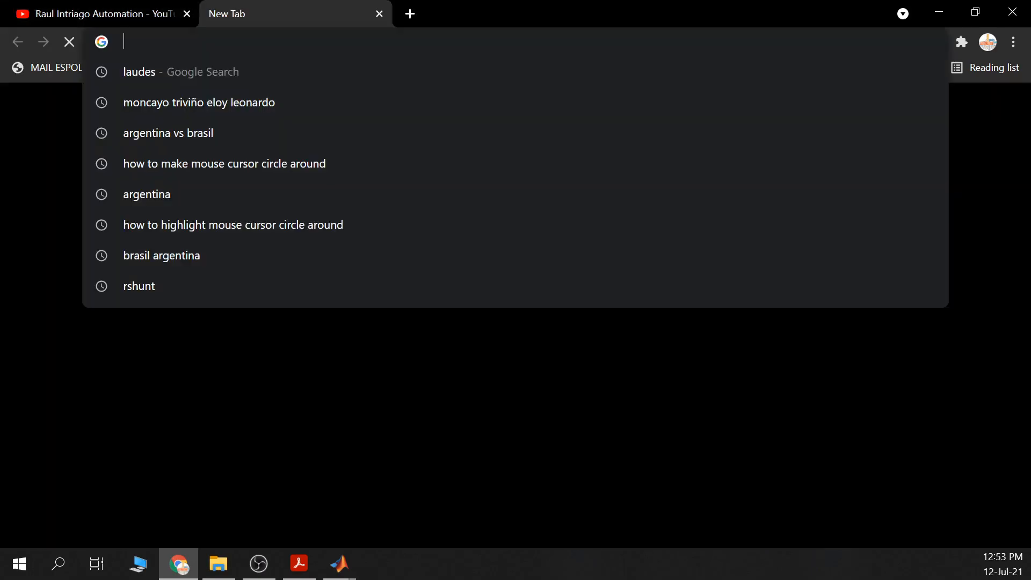
{"action": "type", "text": "reac"}
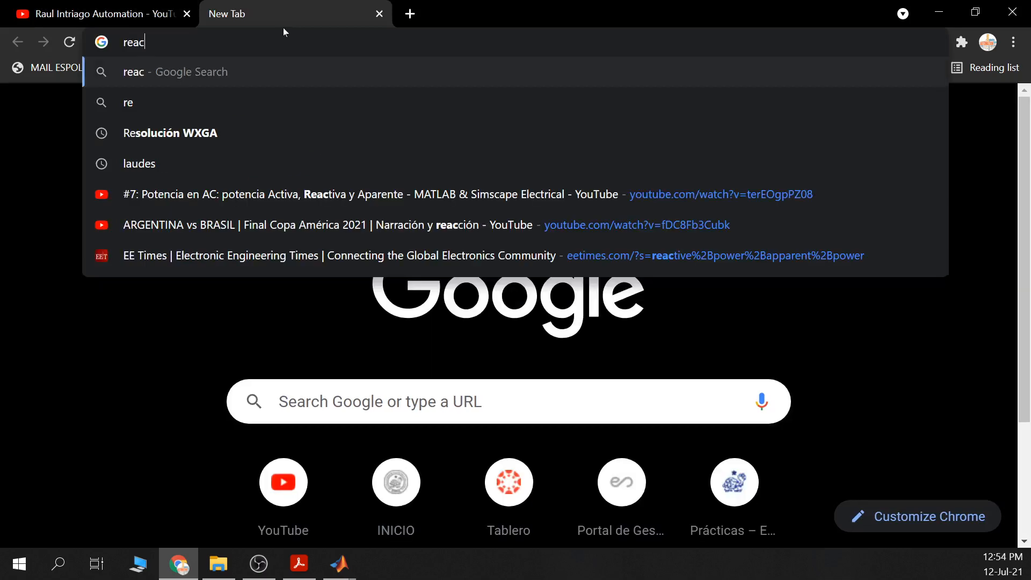
{"action": "type", "text": "tancia capacitiva"}
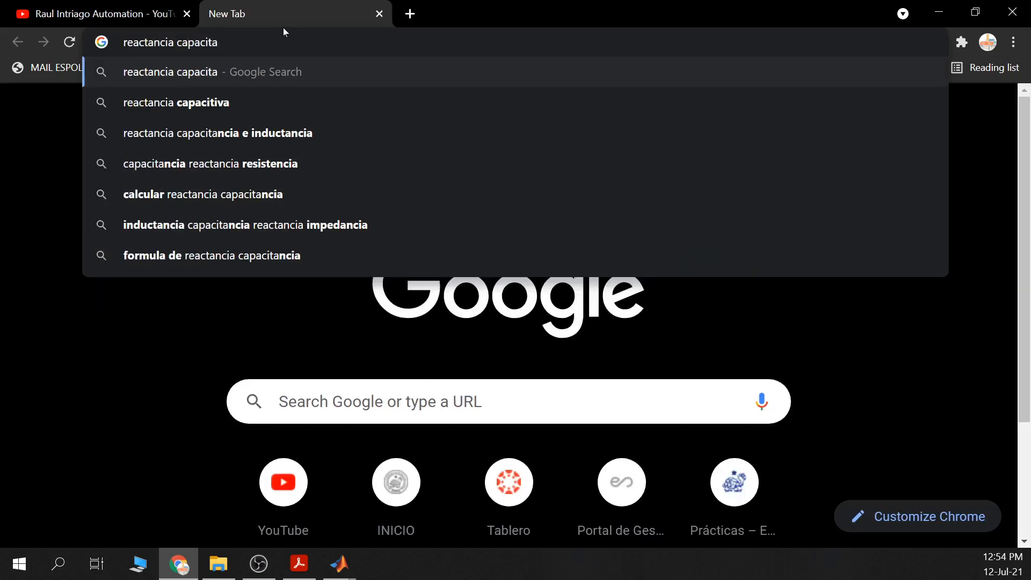
{"action": "key", "text": "Return"}
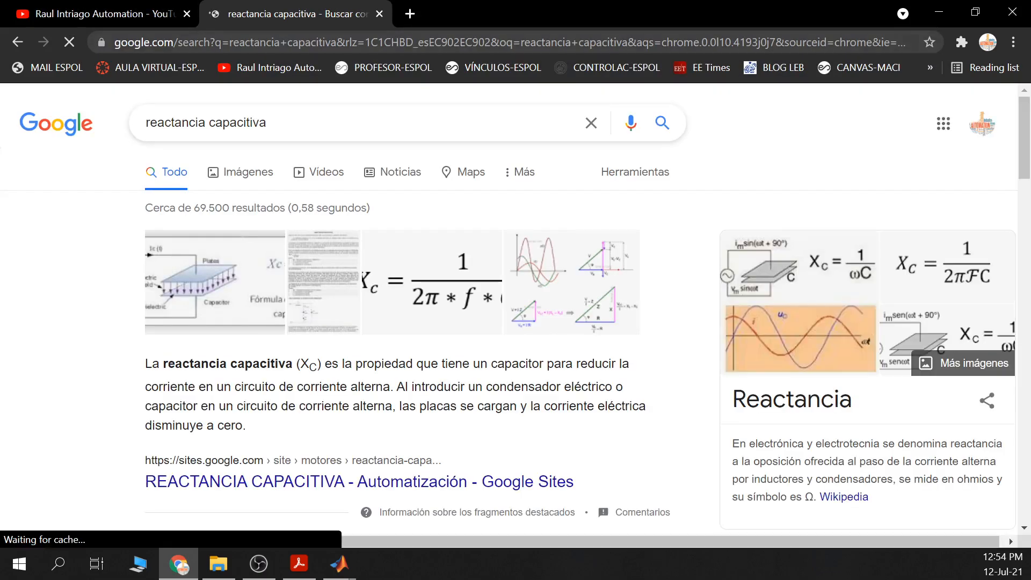
{"action": "scroll", "coordinate": [329, 457], "scroll_direction": "down", "scroll_amount": 8}
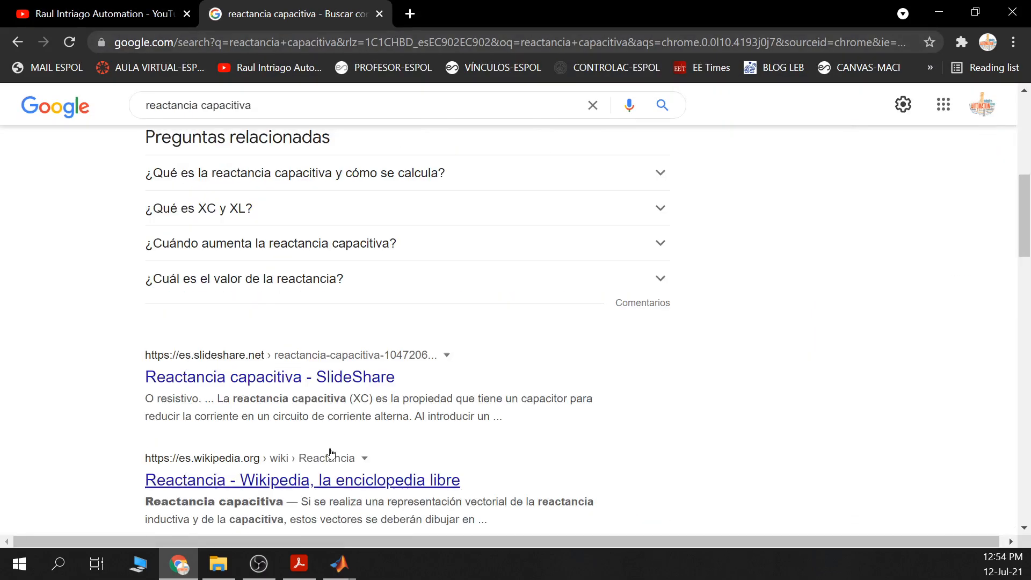
{"action": "scroll", "coordinate": [327, 456], "scroll_direction": "down", "scroll_amount": 2}
{"action": "left_click", "coordinate": [323, 373]}
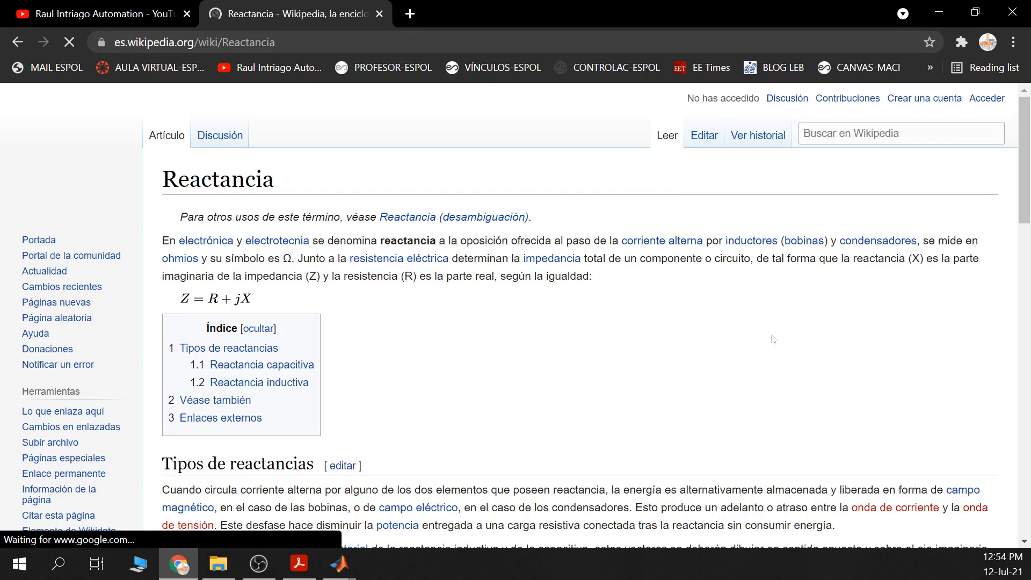
- Read the article's Reactancia capacitiva section, covering the formula for XC and the definitions of its terms
{"action": "scroll", "coordinate": [378, 339], "scroll_direction": "down", "scroll_amount": 5}
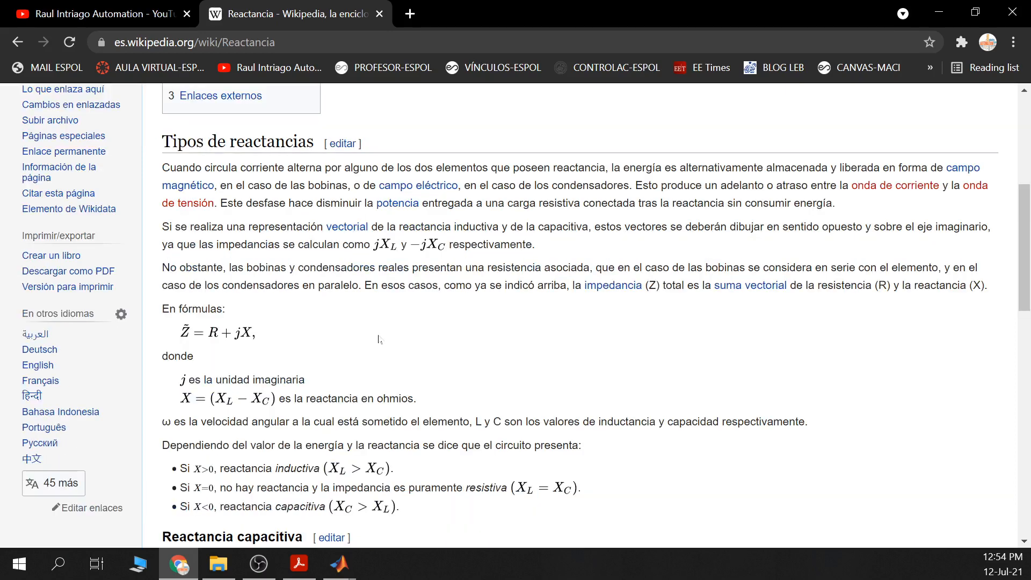
{"action": "scroll", "coordinate": [379, 339], "scroll_direction": "down", "scroll_amount": 2}
{"action": "scroll", "coordinate": [380, 336], "scroll_direction": "down", "scroll_amount": 2}
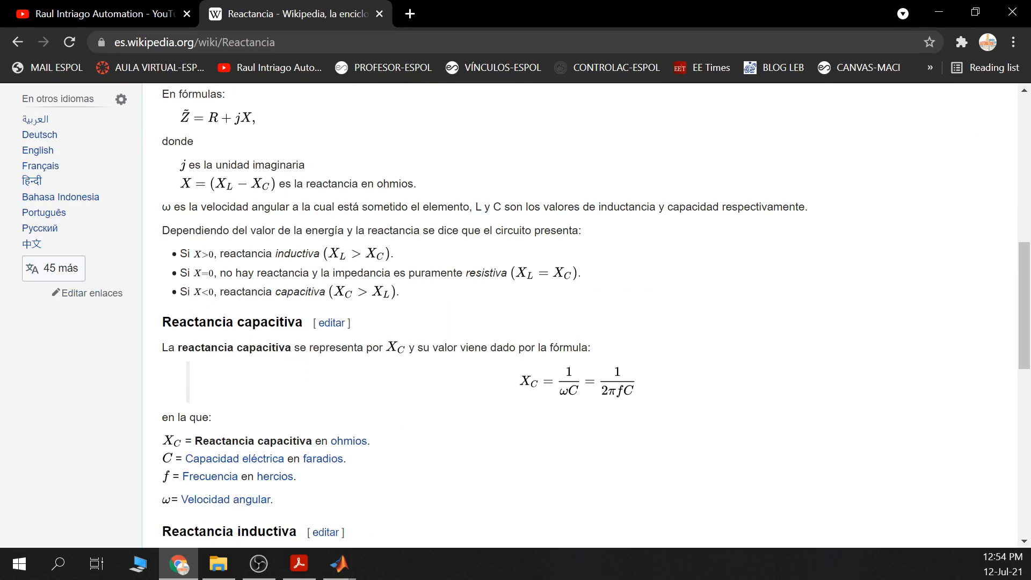
{"action": "left_click_drag", "start_coordinate": [162, 322], "coordinate": [287, 322]}
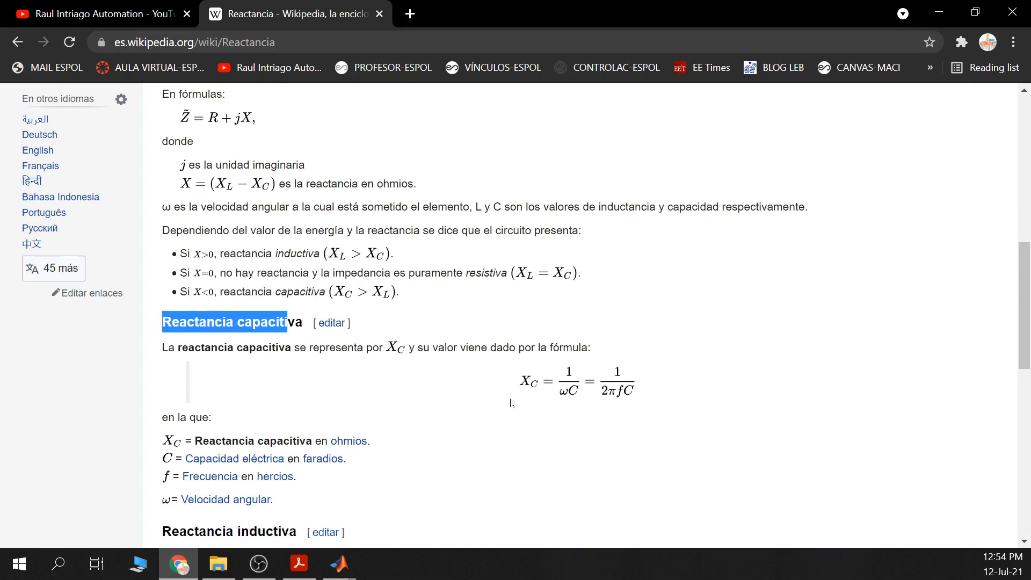
{"action": "scroll", "coordinate": [511, 404], "scroll_direction": "up", "scroll_amount": 2}
{"action": "scroll", "coordinate": [511, 403], "scroll_direction": "down", "scroll_amount": 2}
{"action": "left_click_drag", "start_coordinate": [264, 440], "coordinate": [470, 444]}
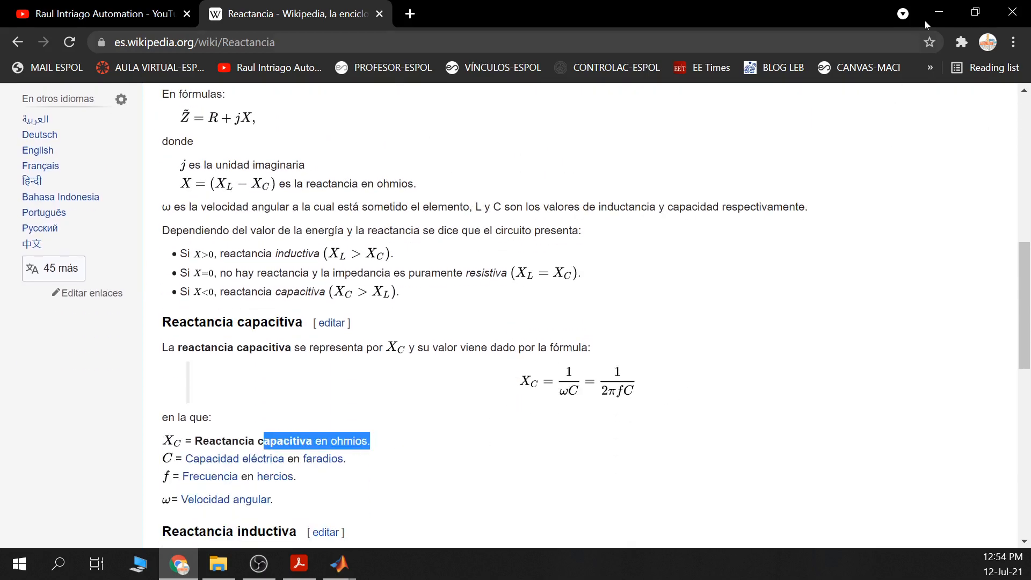
- Switch back to the EXP2_vid Simulink model and examine the branch containing Rshunt and capacitor C1
{"action": "left_click", "coordinate": [939, 12]}
{"action": "scroll", "coordinate": [600, 305], "scroll_direction": "up", "scroll_amount": 3}
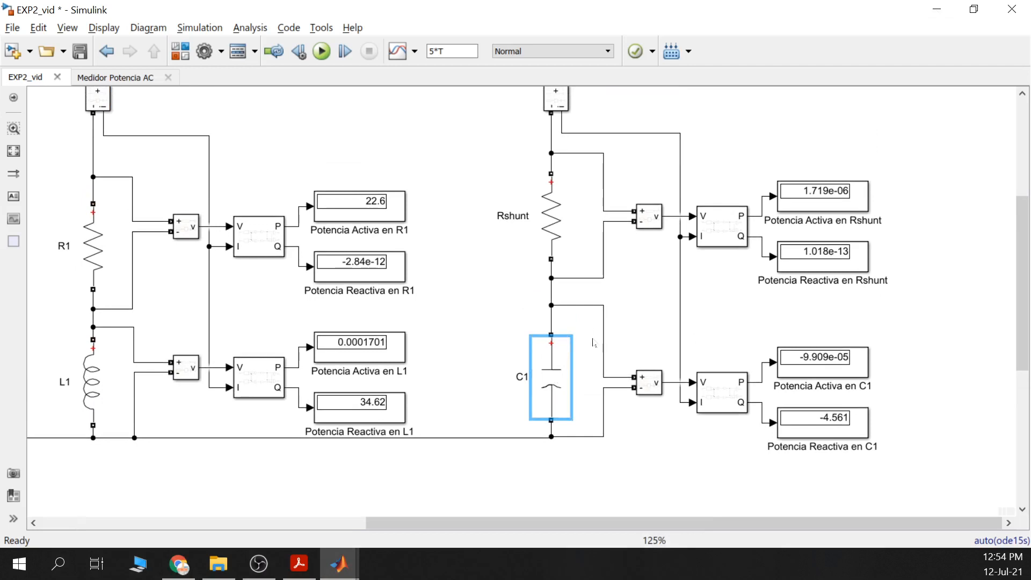
{"action": "scroll", "coordinate": [565, 380], "scroll_direction": "down", "scroll_amount": 1}
{"action": "left_click_drag", "start_coordinate": [593, 337], "coordinate": [665, 343]}
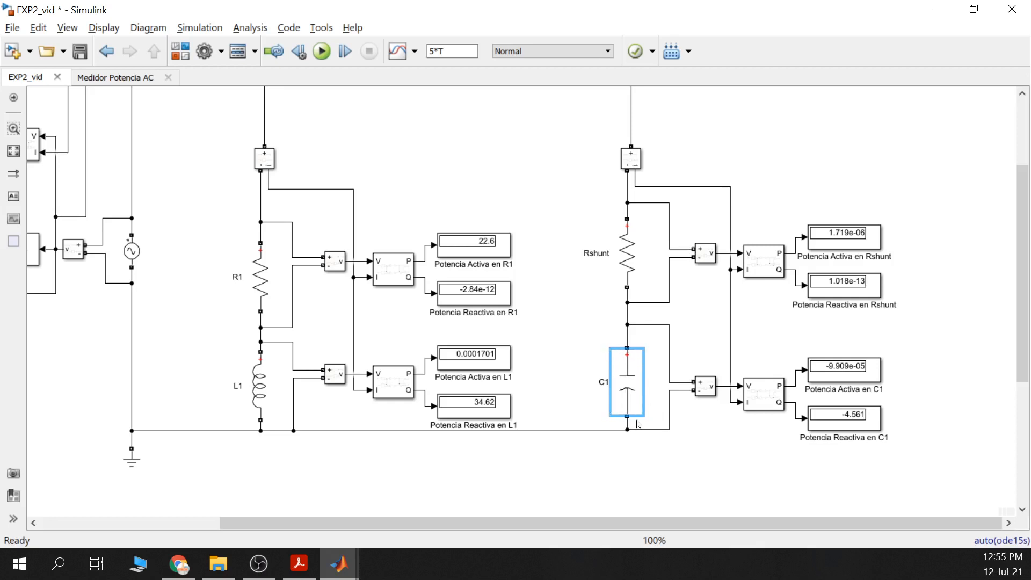
- Return to the Wikipedia article in Chrome and review the capacitive reactance formula, highlighting the term "Reactancia capacitiva"
{"action": "left_click", "coordinate": [352, 561]}
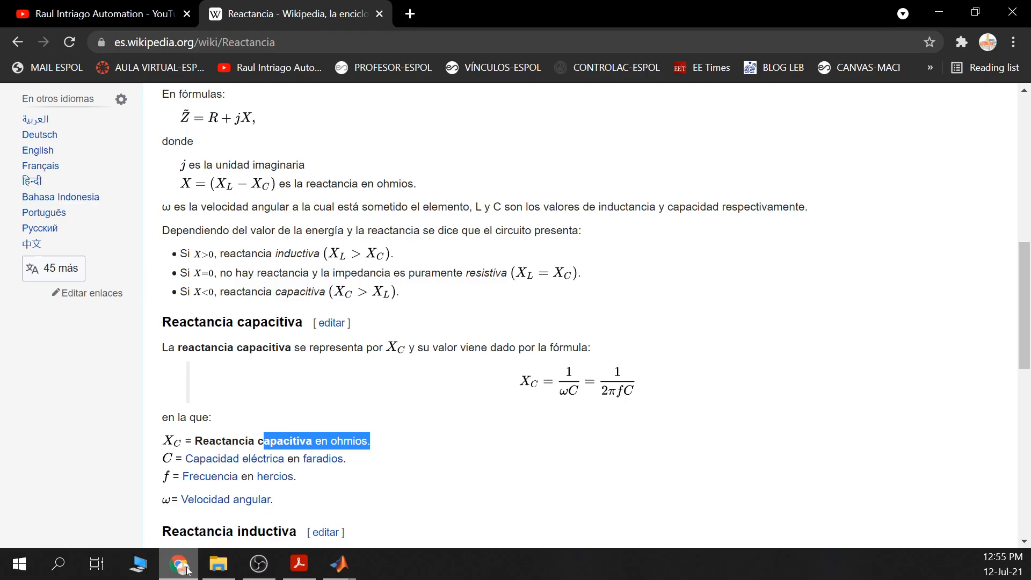
{"action": "left_click", "coordinate": [179, 564]}
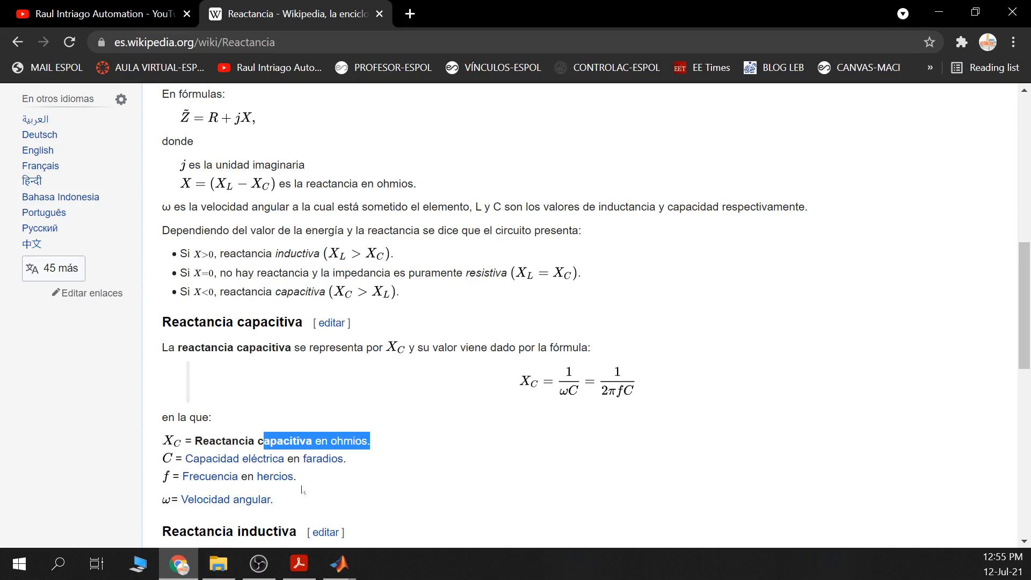
{"action": "left_click", "coordinate": [365, 442]}
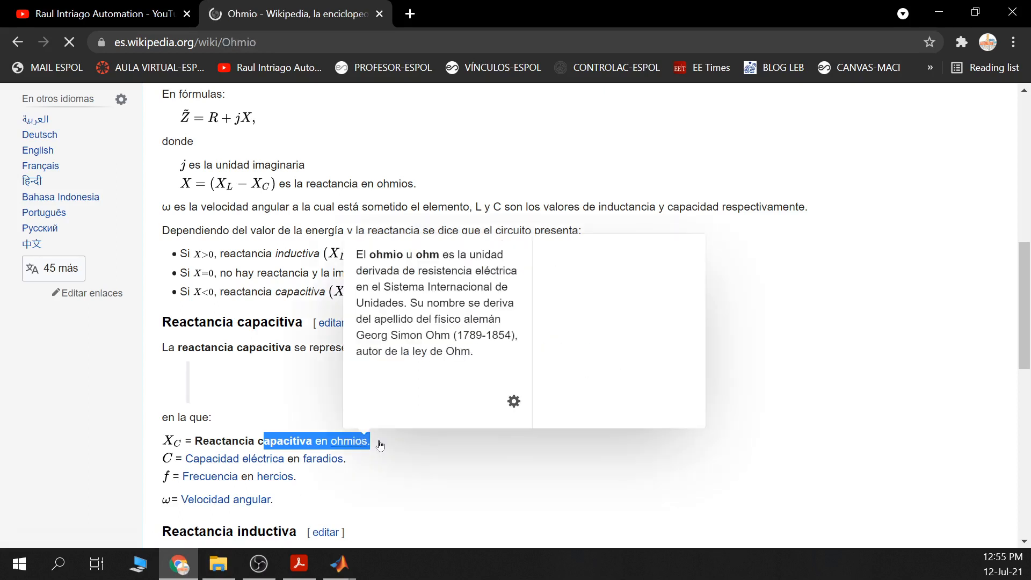
{"action": "left_click", "coordinate": [16, 42]}
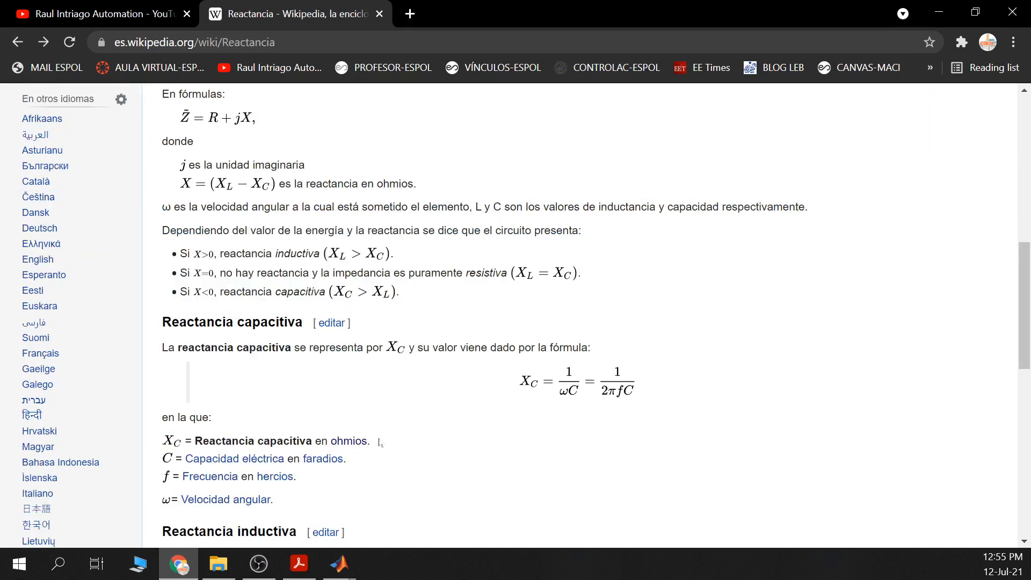
{"action": "left_click_drag", "start_coordinate": [312, 441], "coordinate": [193, 440]}
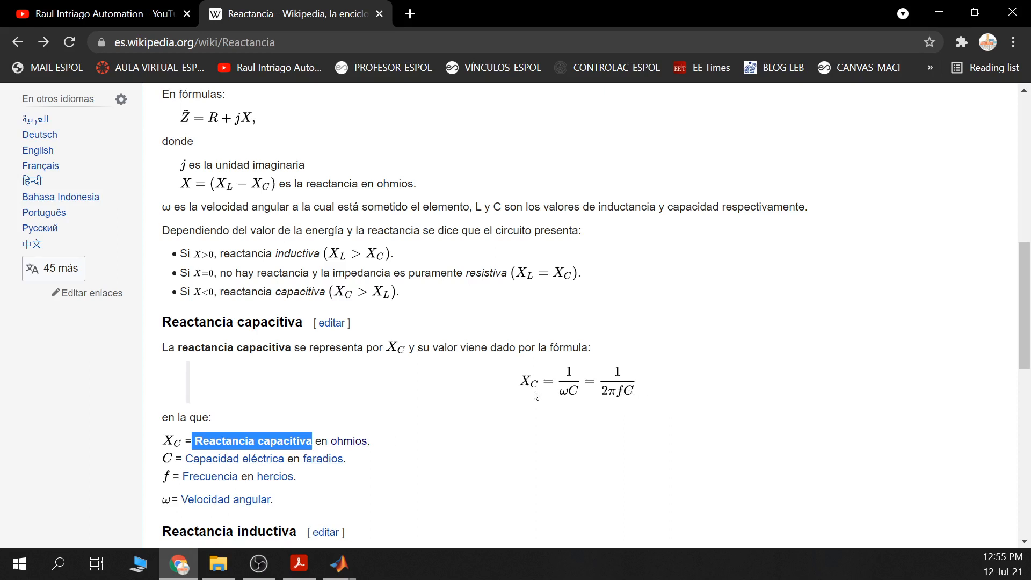
- Switch back to the Simulink model and relate capacitor C1 to its reactive power display
{"action": "left_click", "coordinate": [938, 12]}
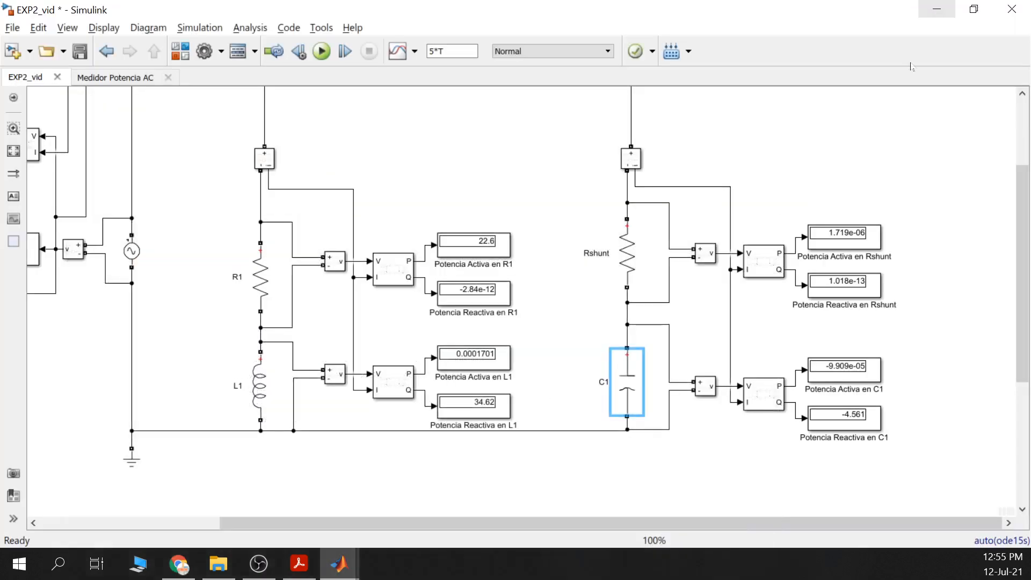
{"action": "left_click", "coordinate": [626, 379]}
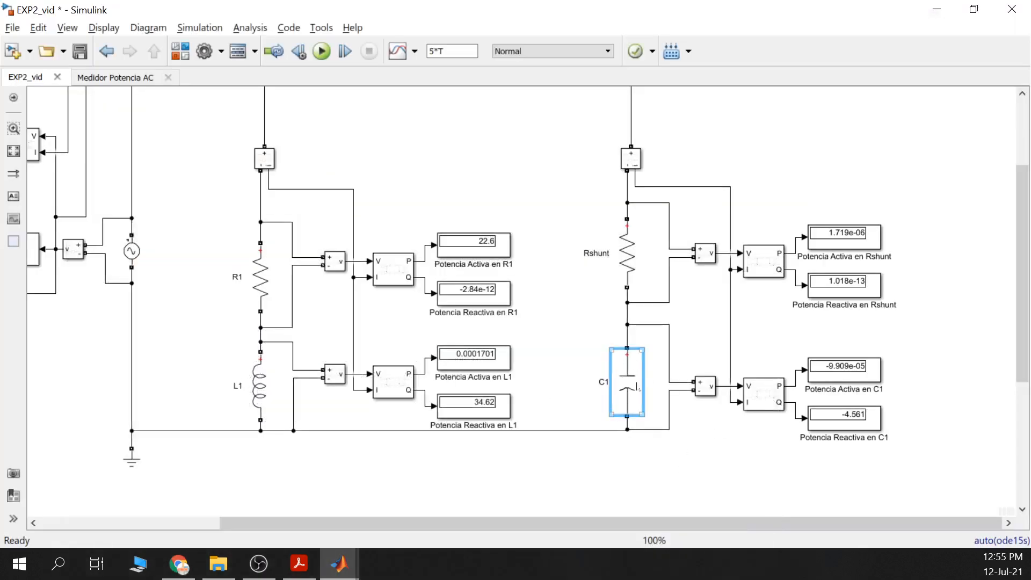
{"action": "mouse_move", "coordinate": [730, 271]}
{"action": "left_mouse_down"}
{"action": "mouse_move", "coordinate": [718, 294]}
{"action": "mouse_move", "coordinate": [718, 281]}
{"action": "left_mouse_up"}
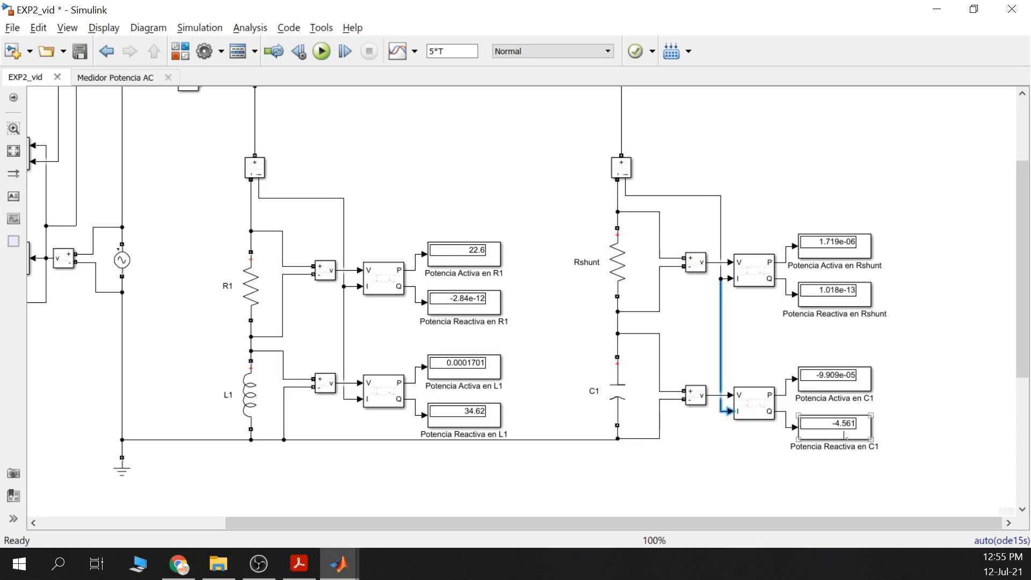
{"action": "left_click", "coordinate": [847, 432]}
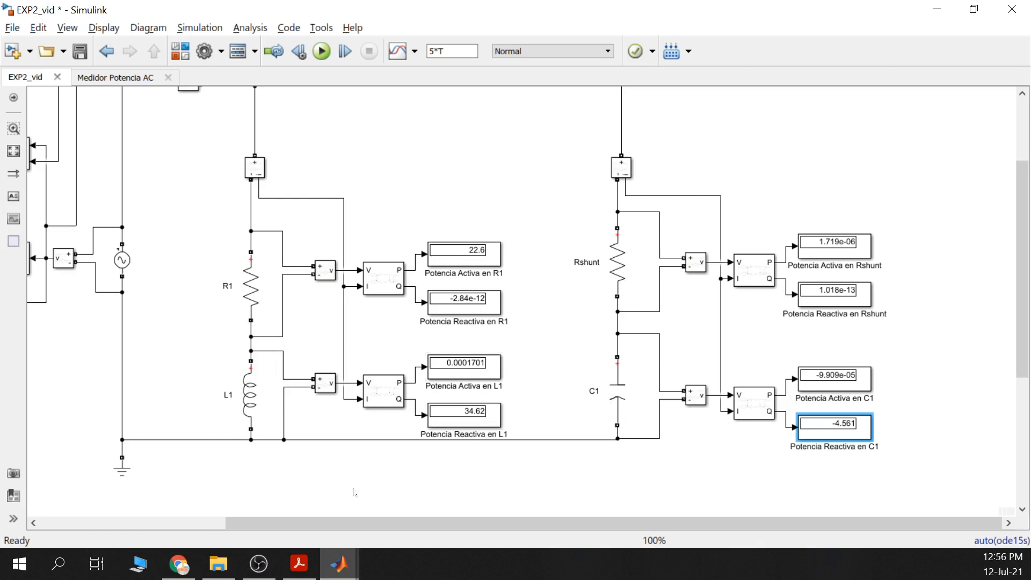
- Open the MATLAB script window and set the capacitance C1 to 5e-6 in the Experimento 2 section
{"action": "left_click", "coordinate": [337, 575]}
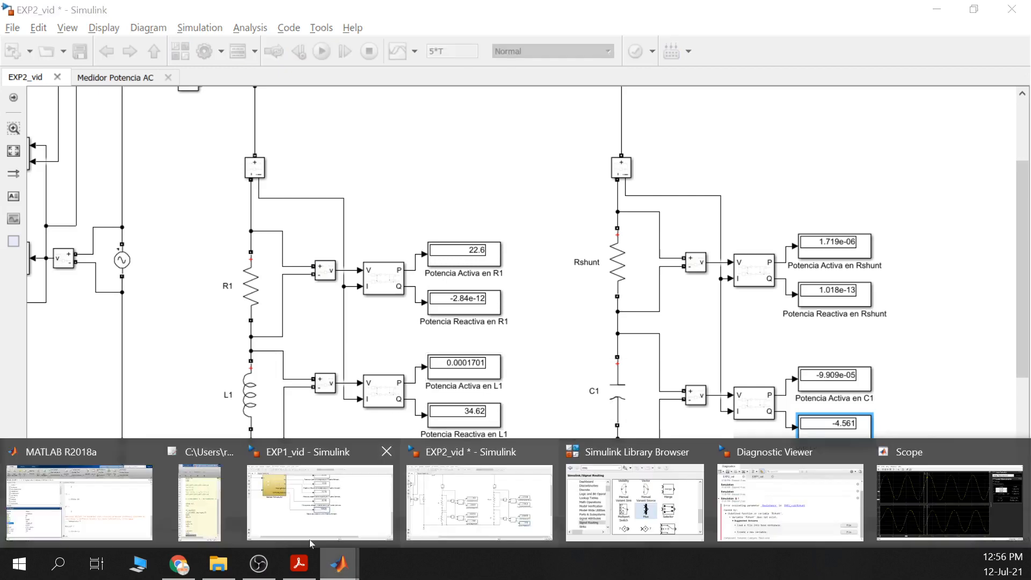
{"action": "left_click", "coordinate": [200, 502]}
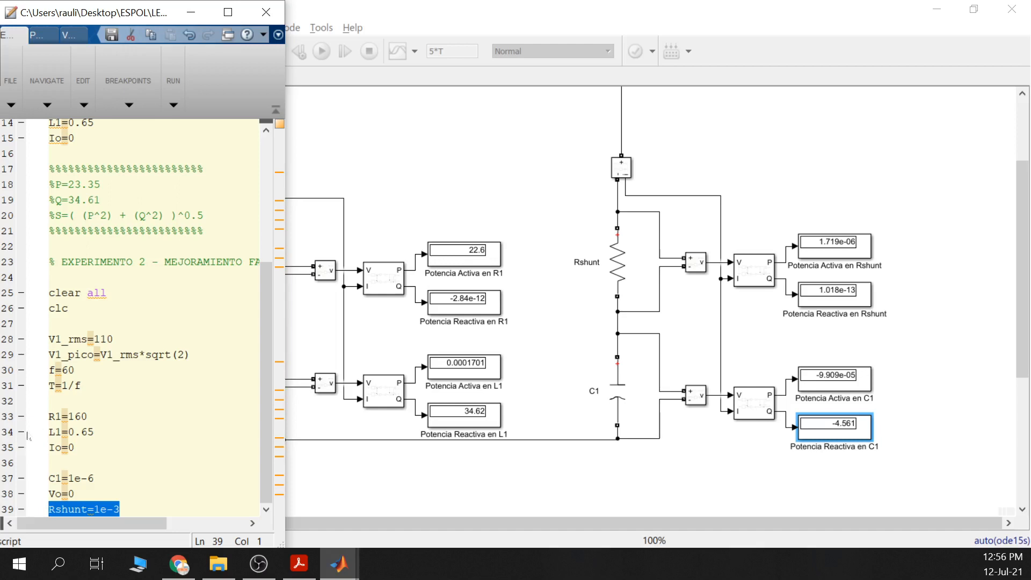
{"action": "left_click", "coordinate": [88, 478]}
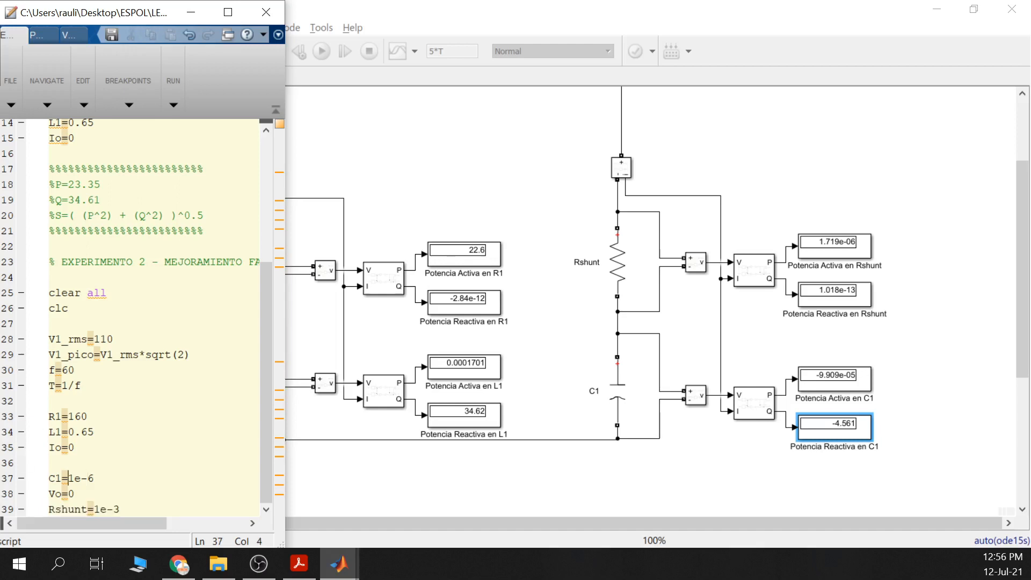
{"action": "key", "text": "Right"}
{"action": "key", "text": "BackSpace"}
{"action": "type", "text": "5"}
{"action": "left_click_drag", "start_coordinate": [94, 478], "coordinate": [49, 478]}
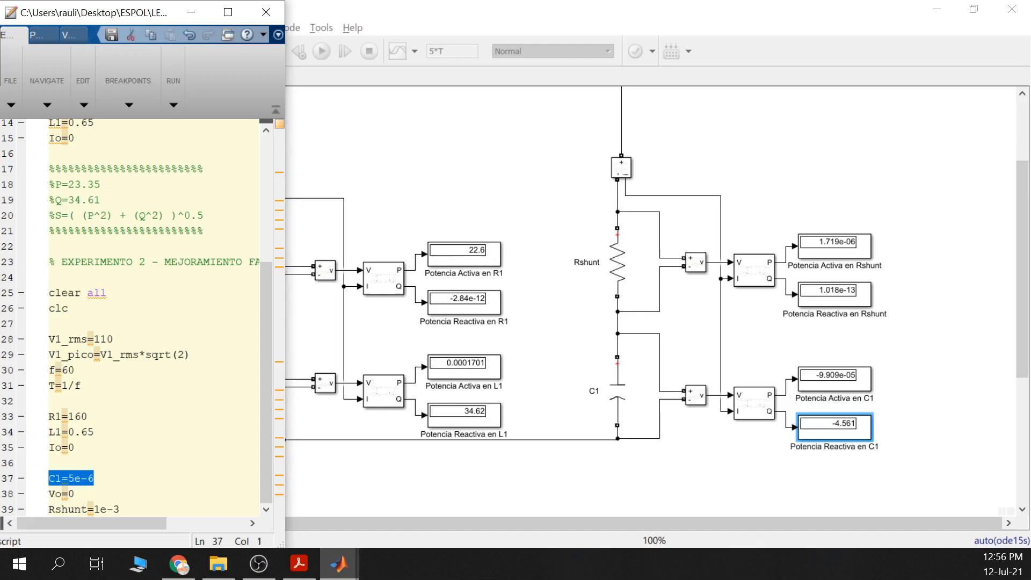
- Evaluate only the script line C1=5e-6 to update the variable in the MATLAB workspace
{"action": "left_click", "coordinate": [120, 509]}
{"action": "left_click_drag", "start_coordinate": [95, 478], "coordinate": [49, 478]}
{"action": "right_click", "coordinate": [80, 478]}
{"action": "left_click", "coordinate": [168, 228]}
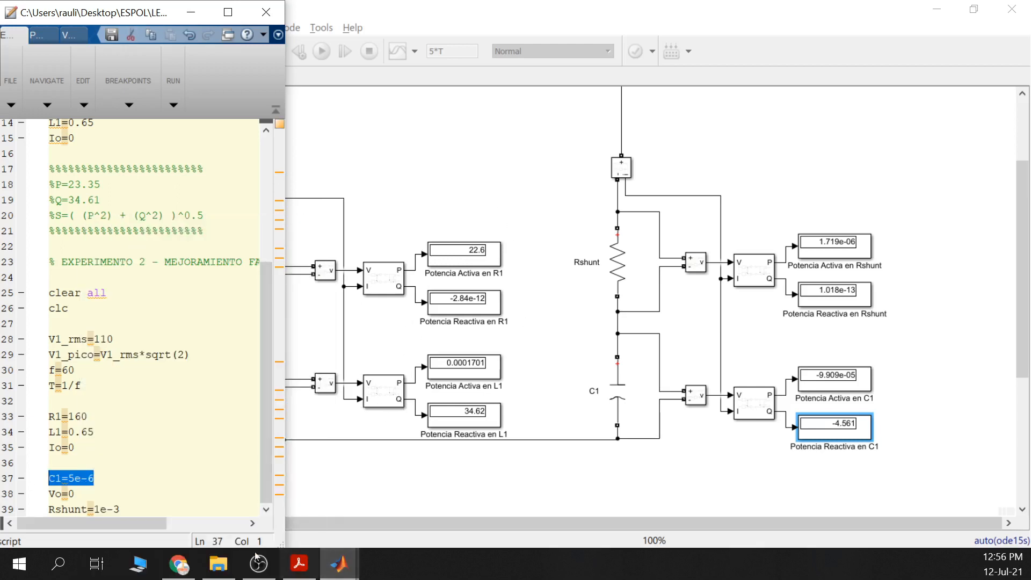
- Check the value of C1 in the workspace of the main MATLAB window
{"action": "mouse_move", "coordinate": [337, 566]}
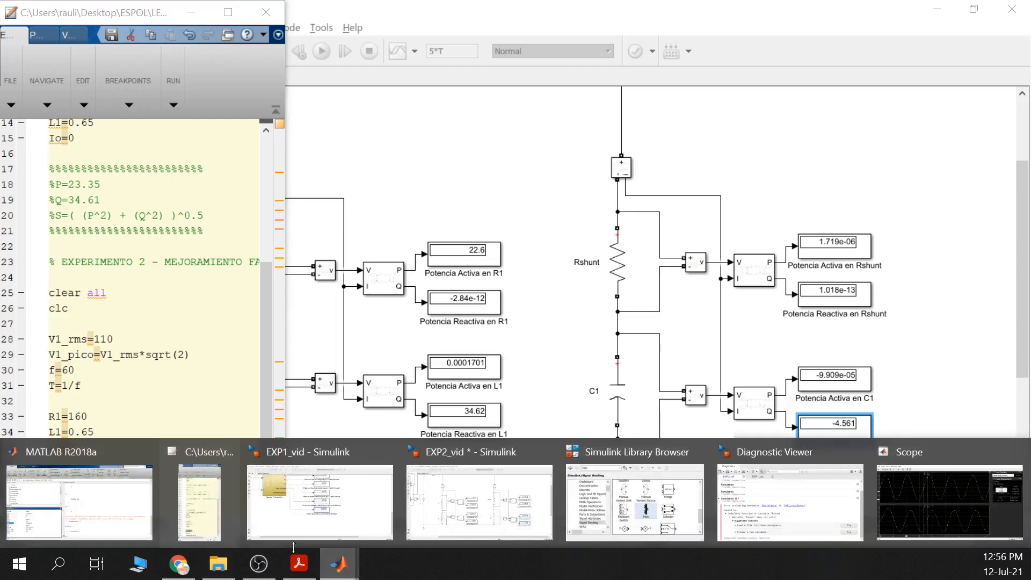
{"action": "left_click", "coordinate": [75, 493]}
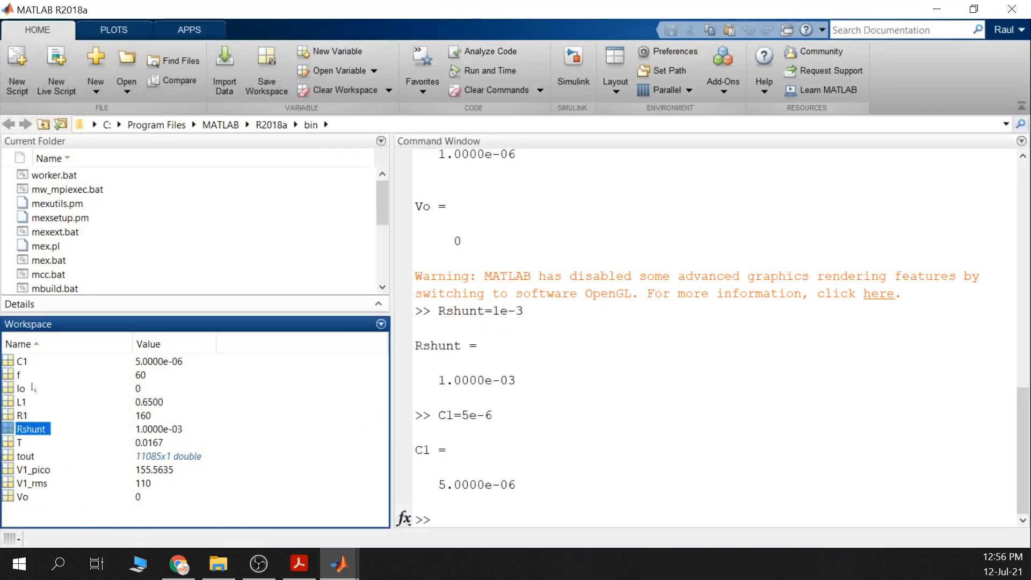
{"action": "double_click", "coordinate": [160, 361]}
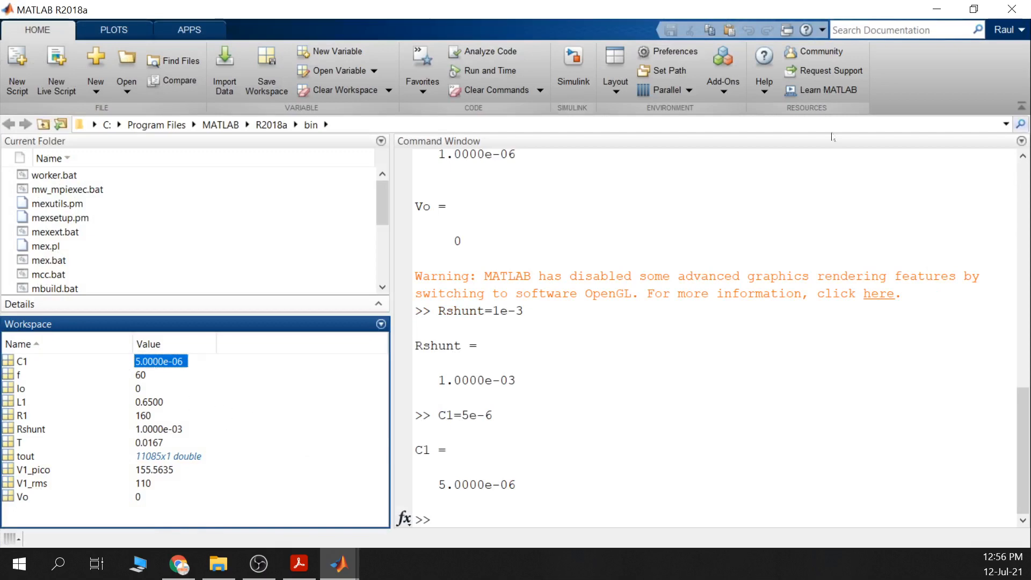
- Return to the EXP2_vid model and run the simulation with the updated capacitance
{"action": "left_click", "coordinate": [937, 9]}
{"action": "left_click", "coordinate": [796, 81]}
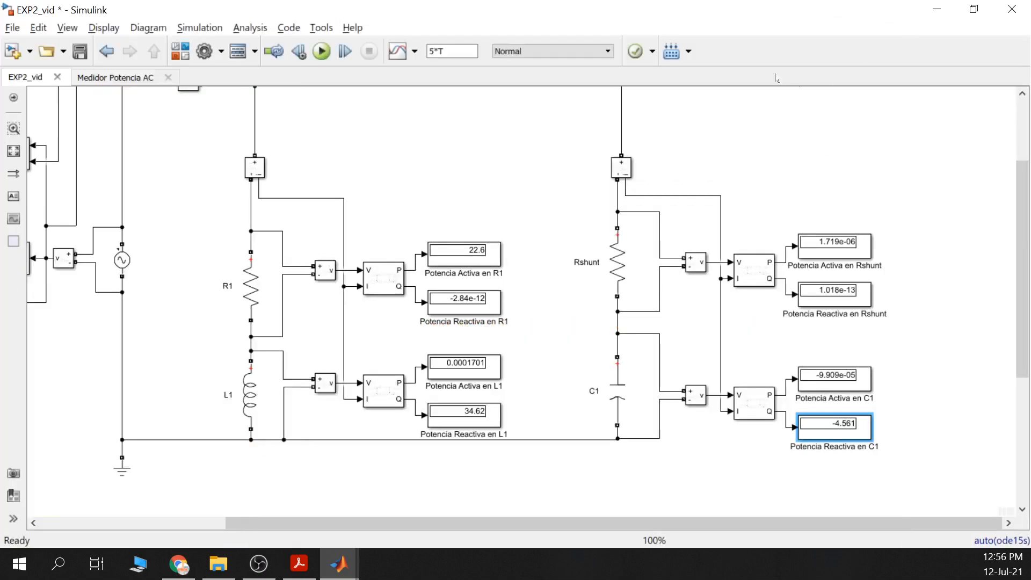
{"action": "left_click", "coordinate": [321, 51]}
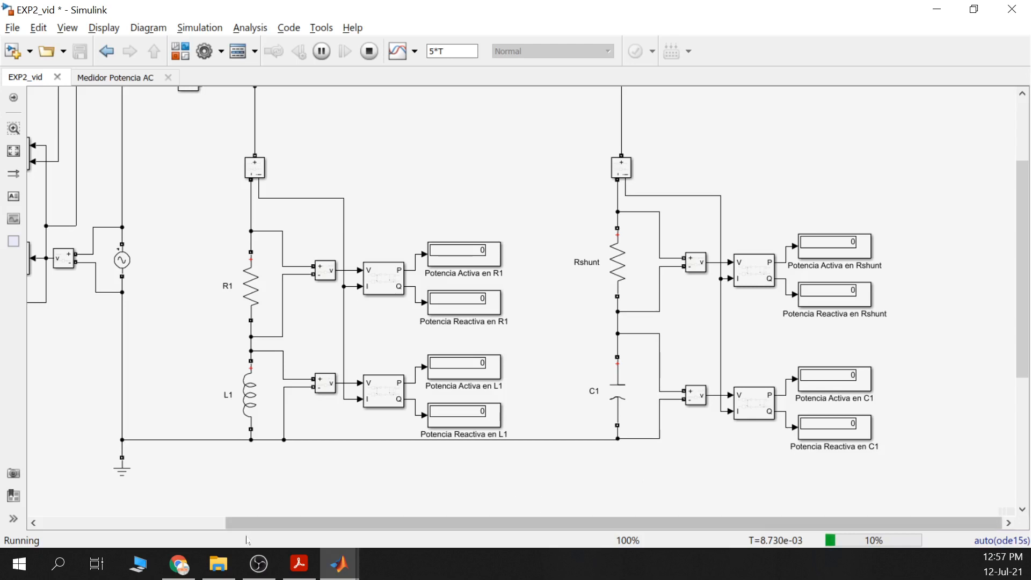
- Add the comment "% C1=1e-6; fp=0.6" to the script, one blank line below the Rshunt definition
{"action": "mouse_move", "coordinate": [338, 564]}
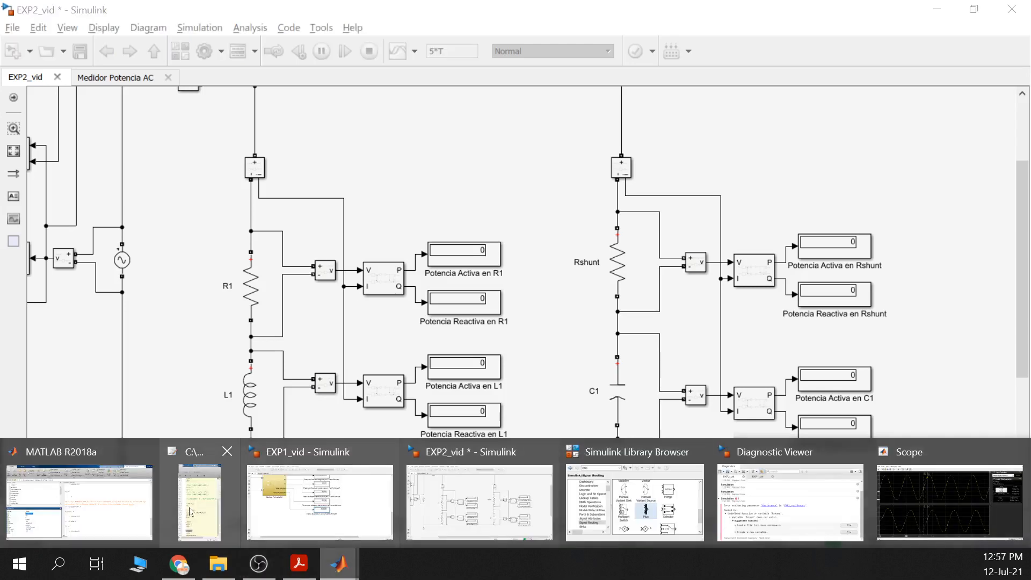
{"action": "left_click", "coordinate": [192, 512]}
{"action": "left_click", "coordinate": [232, 509]}
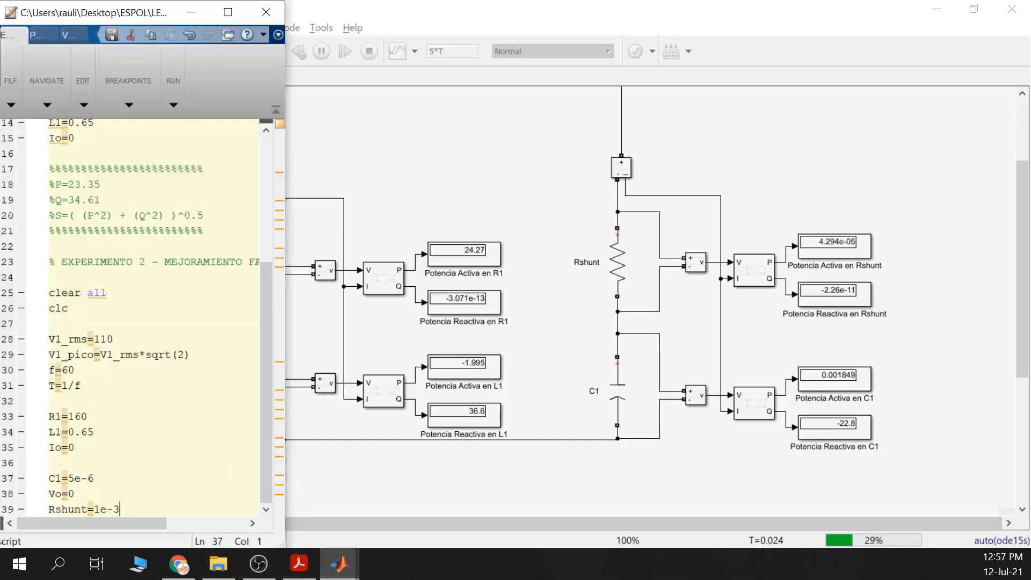
{"action": "scroll", "coordinate": [232, 483], "scroll_direction": "up", "scroll_amount": 1}
{"action": "scroll", "coordinate": [134, 317], "scroll_direction": "down", "scroll_amount": 1}
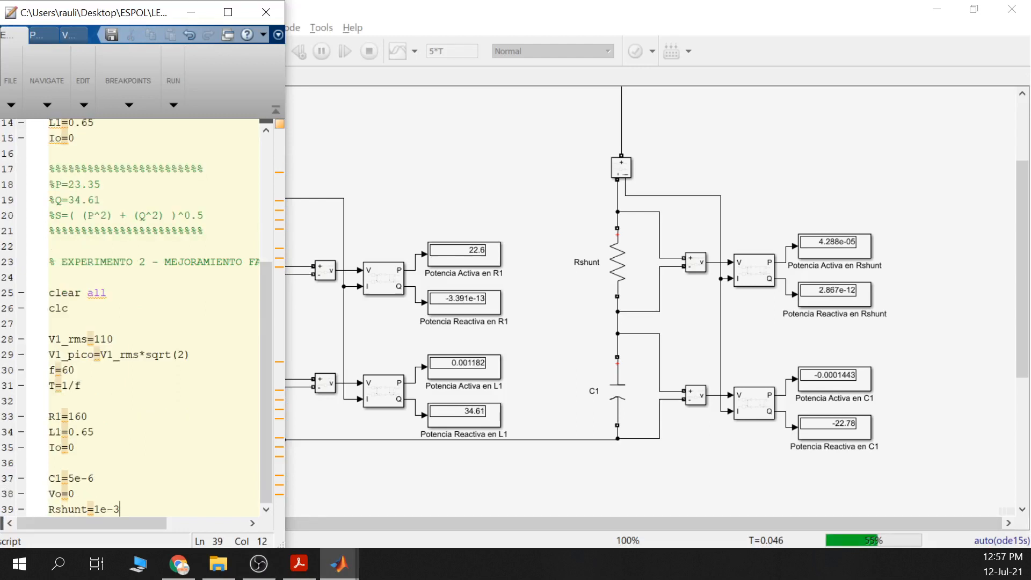
{"action": "key", "text": "Return"}
{"action": "key", "text": "Return"}
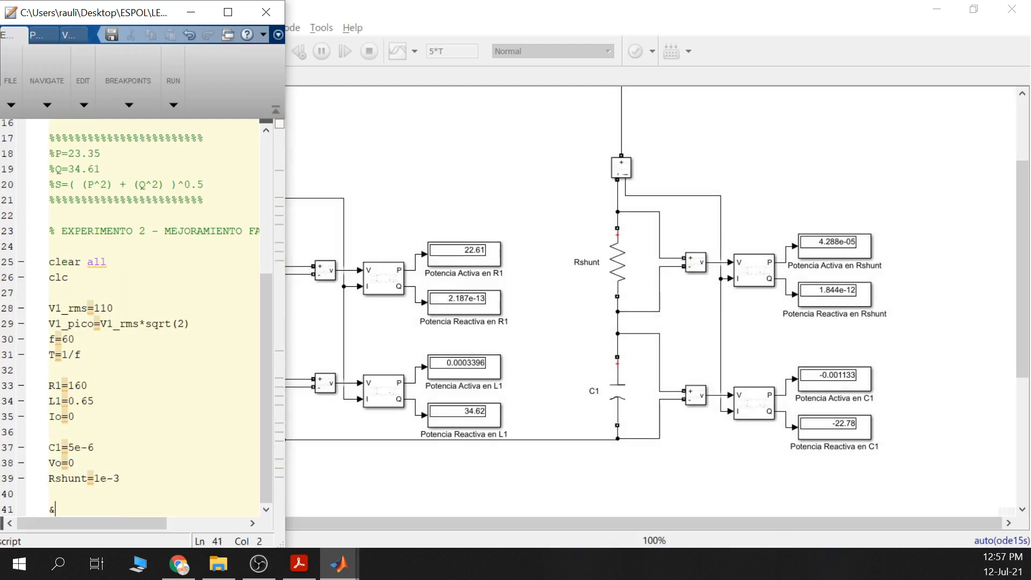
{"action": "type", "text": "% C1=1e-6:"}
{"action": "key", "text": "BackSpace"}
{"action": "type", "text": "; fp=0"}
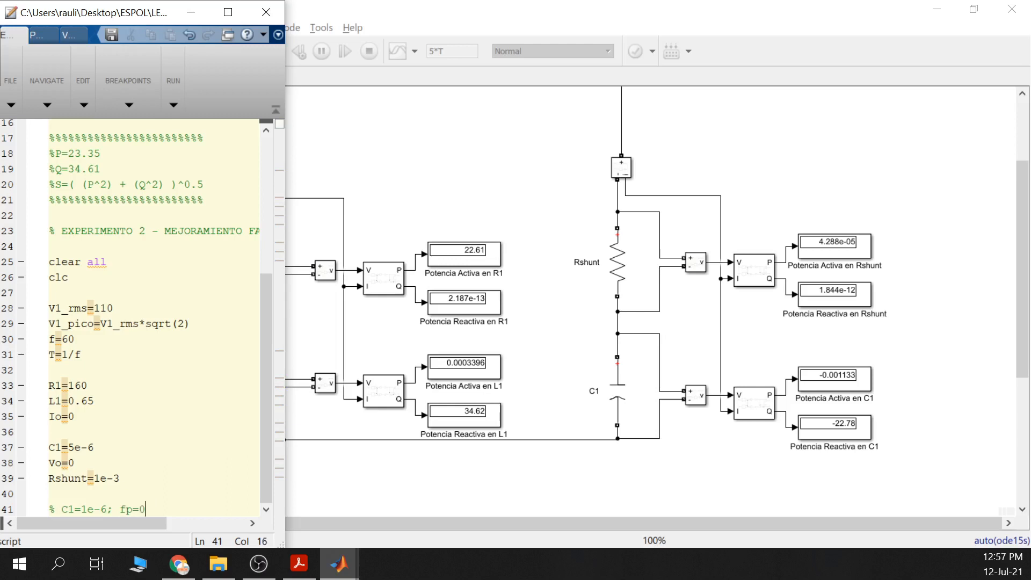
{"action": "type", "text": ".6"}
- Return to the EXP2_vid model and examine the reactive power displays of L1 and C1 and the source's power factor display
{"action": "left_click", "coordinate": [718, 461]}
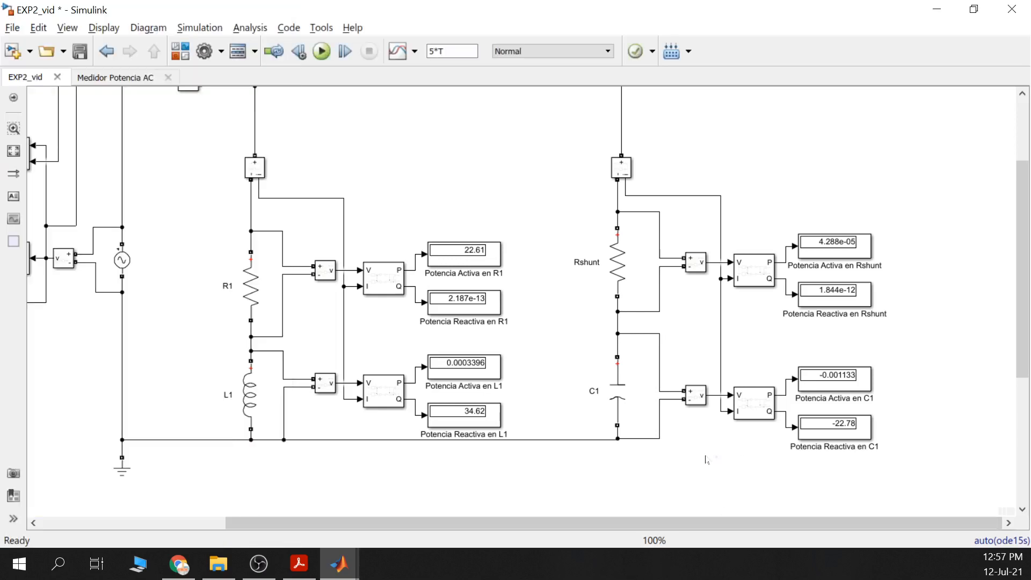
{"action": "scroll", "coordinate": [710, 463], "scroll_direction": "down", "scroll_amount": 2}
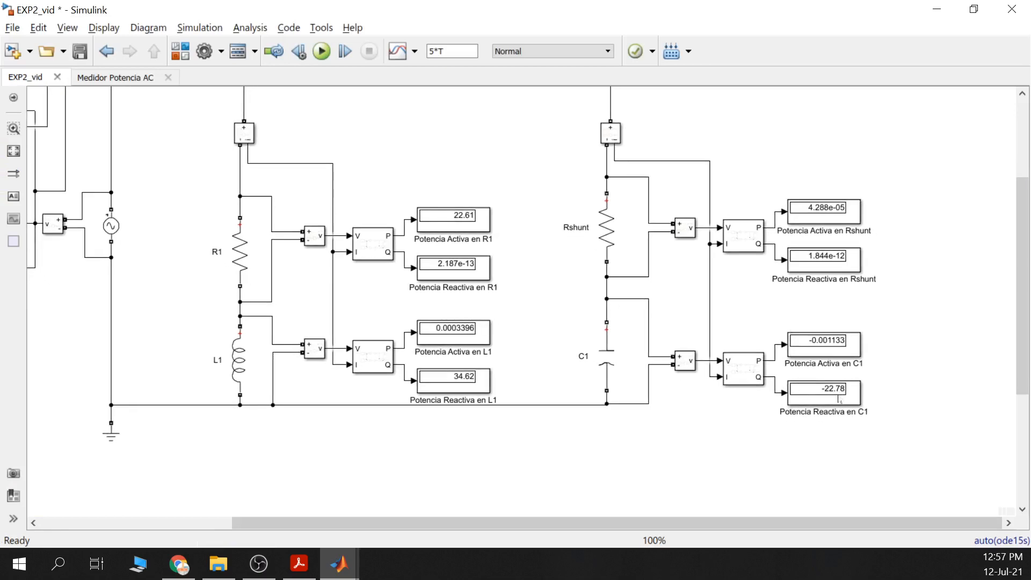
{"action": "scroll", "coordinate": [656, 475], "scroll_direction": "down", "scroll_amount": 4}
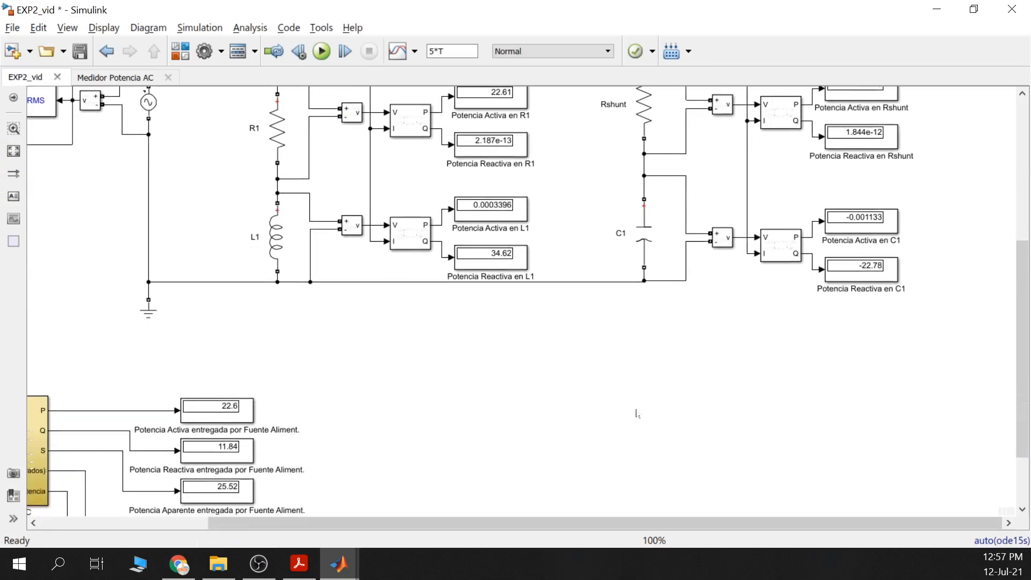
{"action": "scroll", "coordinate": [646, 405], "scroll_direction": "down", "scroll_amount": 2}
{"action": "left_click", "coordinate": [477, 177]}
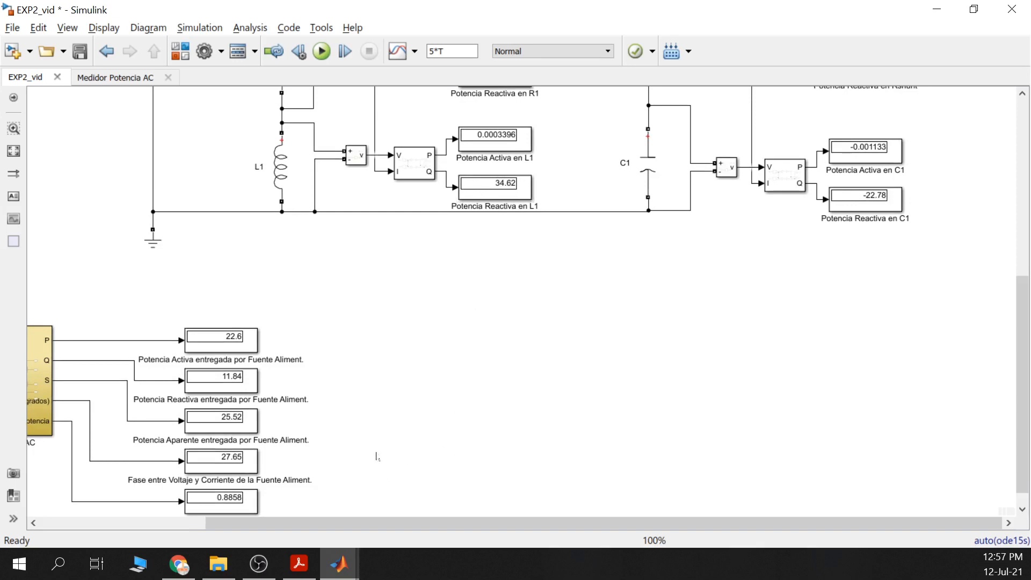
{"action": "left_click", "coordinate": [231, 509]}
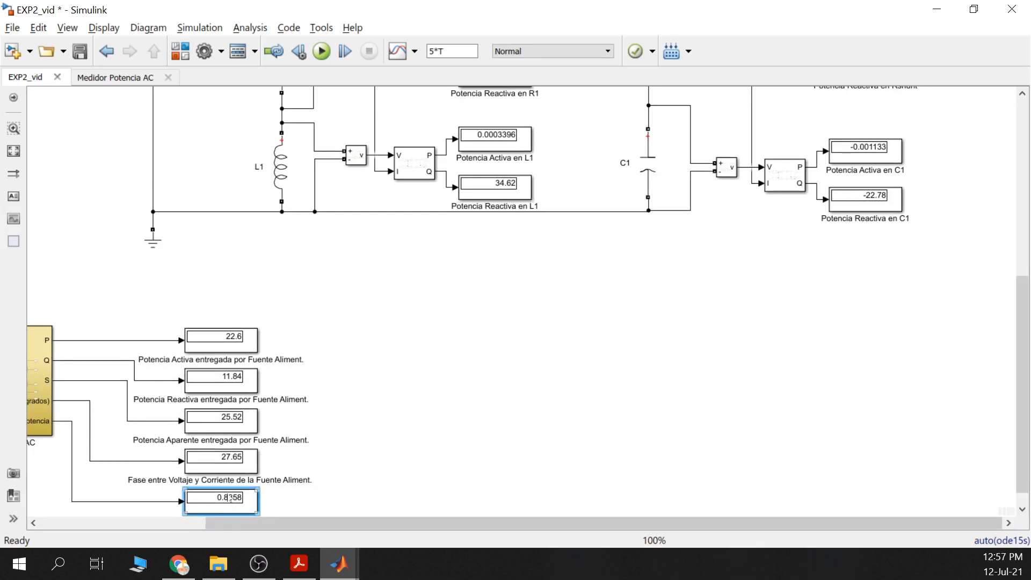
{"action": "scroll", "coordinate": [476, 396], "scroll_direction": "down", "scroll_amount": 1}
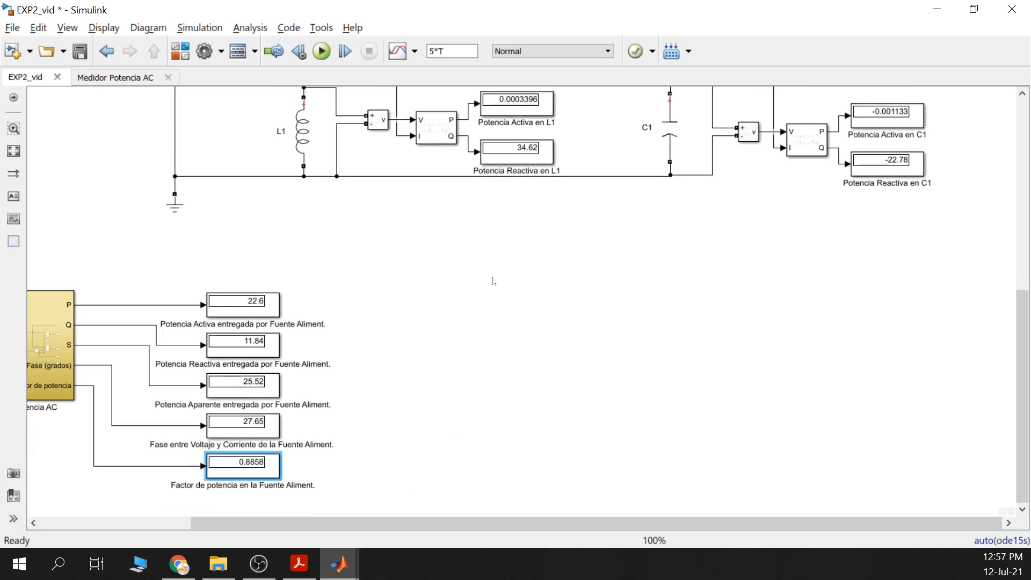
- In the Scope, apply the cursors to Current Measurement2 and measure the time delay from the voltage to the current zero crossing
{"action": "scroll", "coordinate": [492, 281], "scroll_direction": "up", "scroll_amount": 10}
{"action": "double_click", "coordinate": [210, 179]}
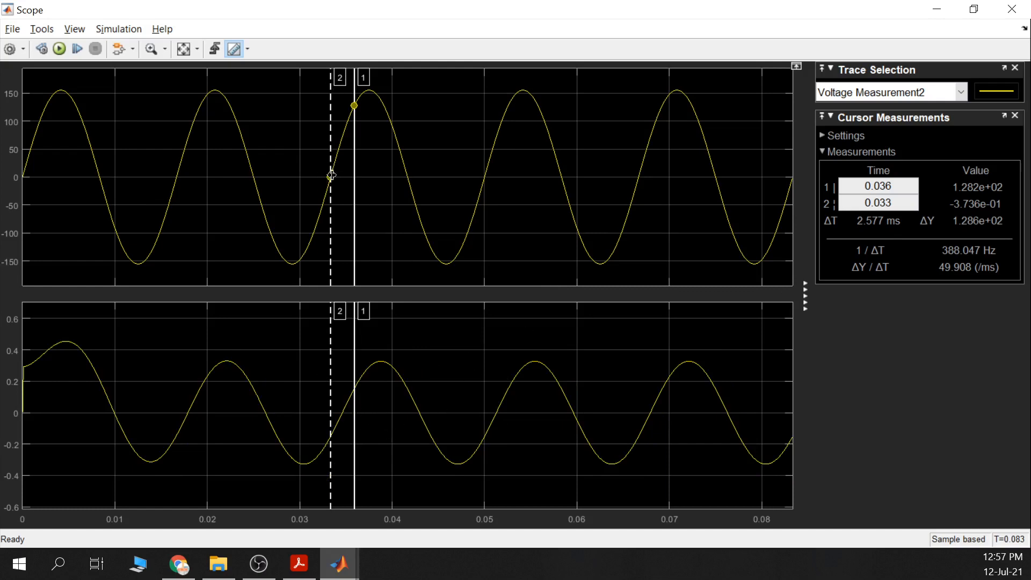
{"action": "left_click", "coordinate": [901, 94]}
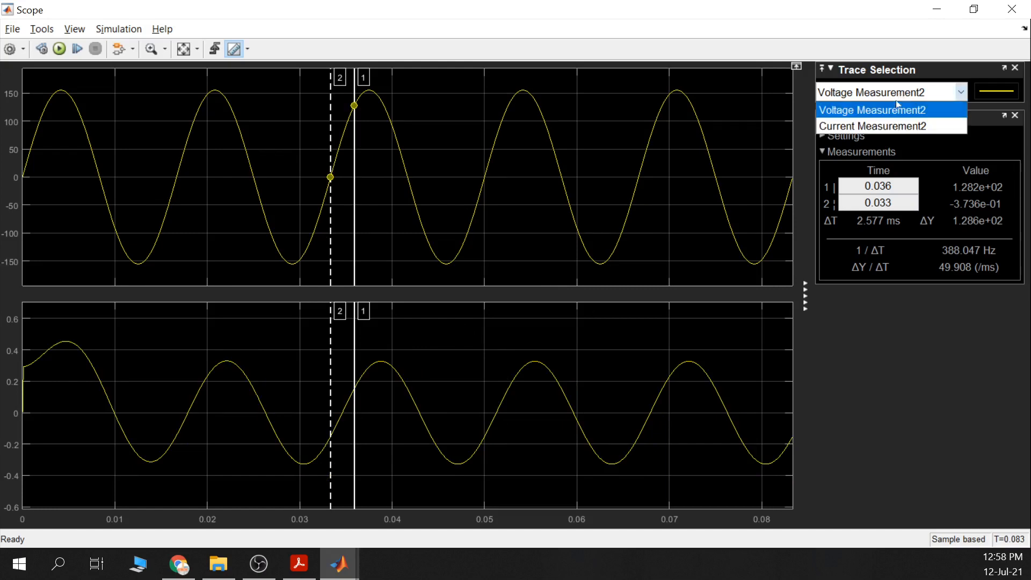
{"action": "left_click", "coordinate": [881, 126]}
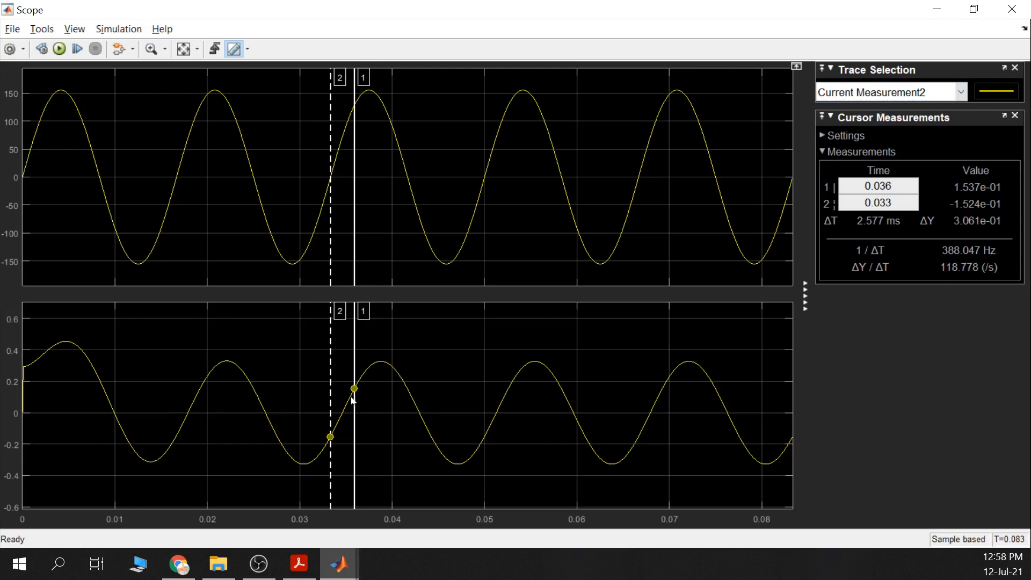
{"action": "mouse_move", "coordinate": [353, 398]}
{"action": "left_mouse_down"}
{"action": "mouse_move", "coordinate": [344, 426]}
{"action": "mouse_move", "coordinate": [344, 413]}
{"action": "left_mouse_up"}
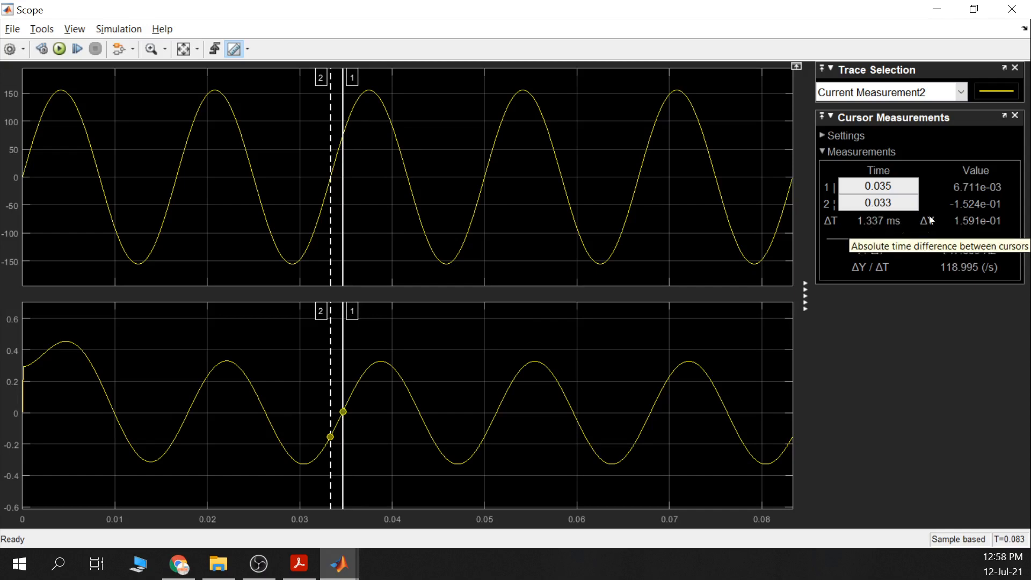
{"action": "left_click", "coordinate": [937, 9]}
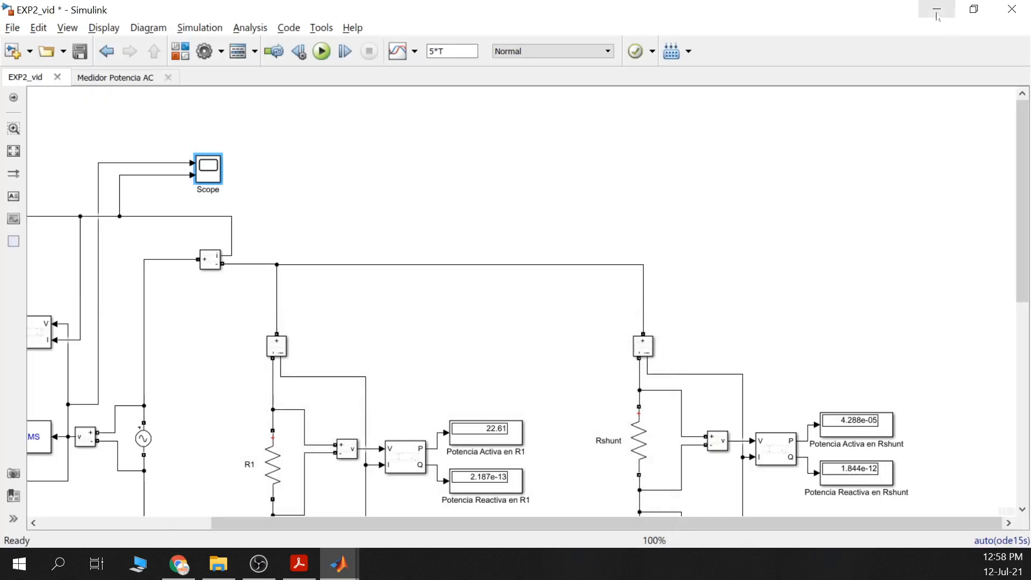
- Review the whole circuit, comparing the power displays of R1, L1, Rshunt and C1 with those of the source
{"action": "left_click_drag", "start_coordinate": [771, 196], "coordinate": [767, 187]}
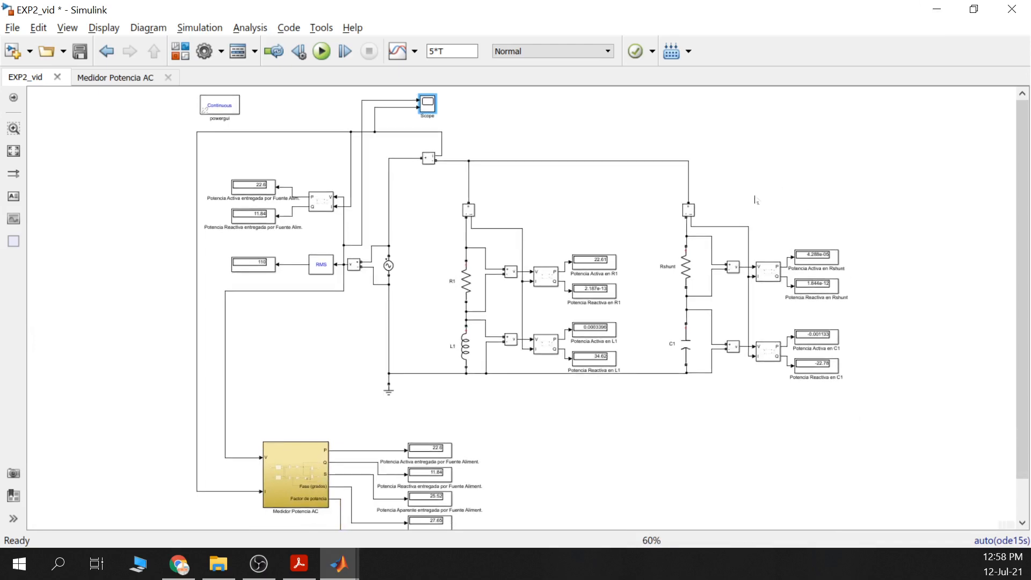
{"action": "left_click_drag", "start_coordinate": [668, 461], "coordinate": [669, 442]}
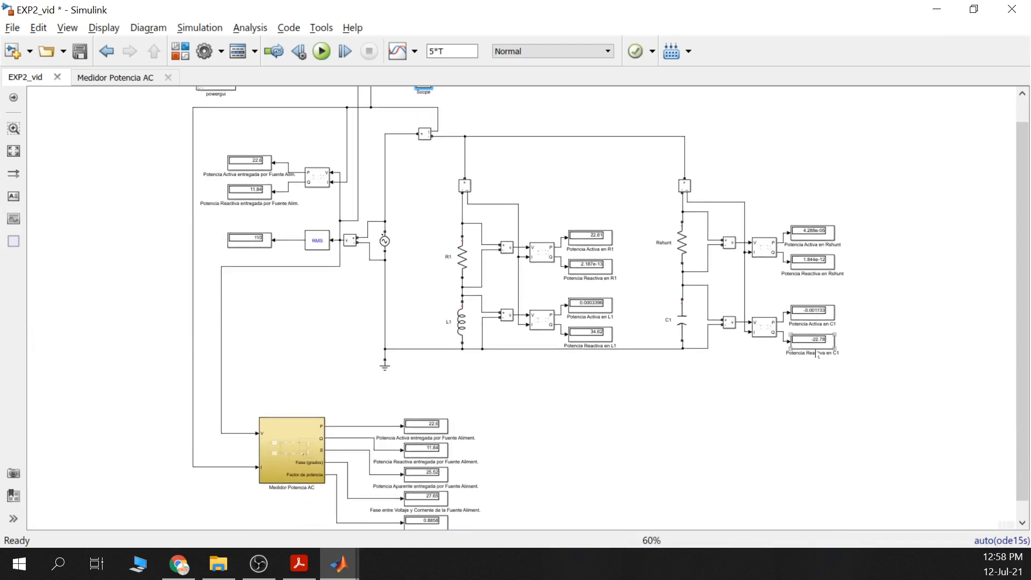
{"action": "scroll", "coordinate": [817, 354], "scroll_direction": "up", "scroll_amount": 4}
{"action": "scroll", "coordinate": [768, 400], "scroll_direction": "down", "scroll_amount": 2}
{"action": "scroll", "coordinate": [756, 406], "scroll_direction": "down", "scroll_amount": 1}
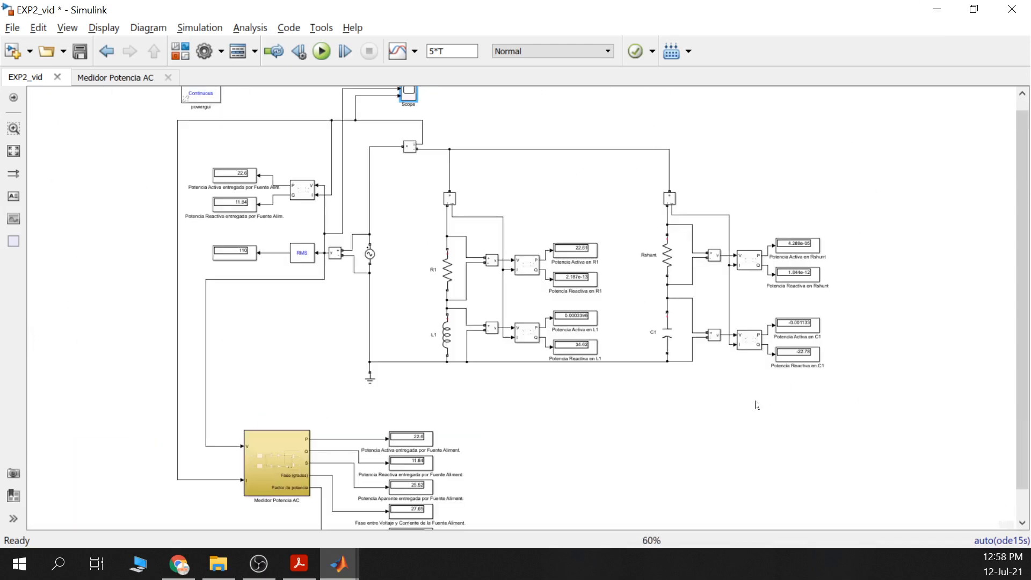
{"action": "scroll", "coordinate": [631, 345], "scroll_direction": "up", "scroll_amount": 1}
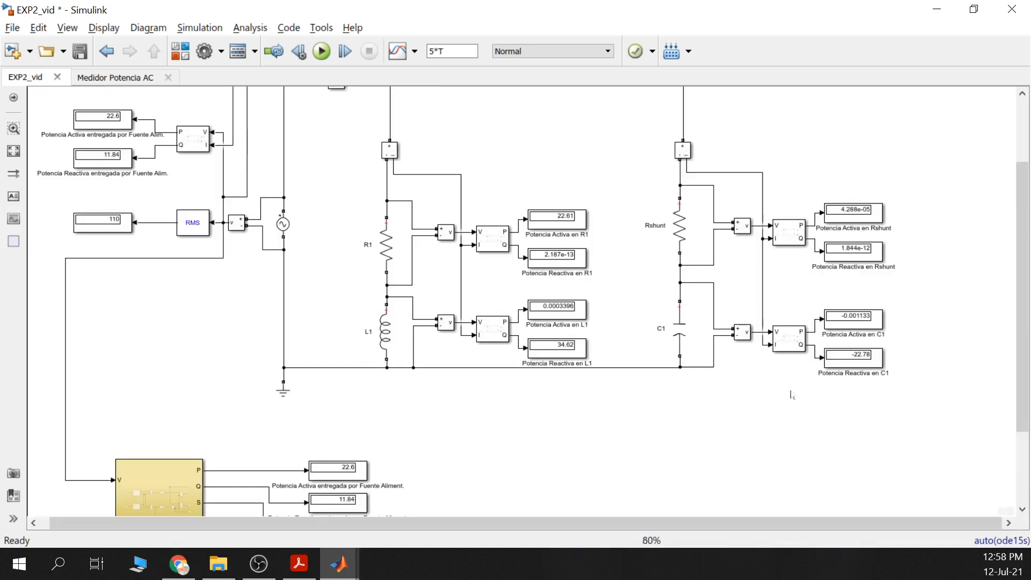
{"action": "left_click_drag", "start_coordinate": [790, 395], "coordinate": [728, 358]}
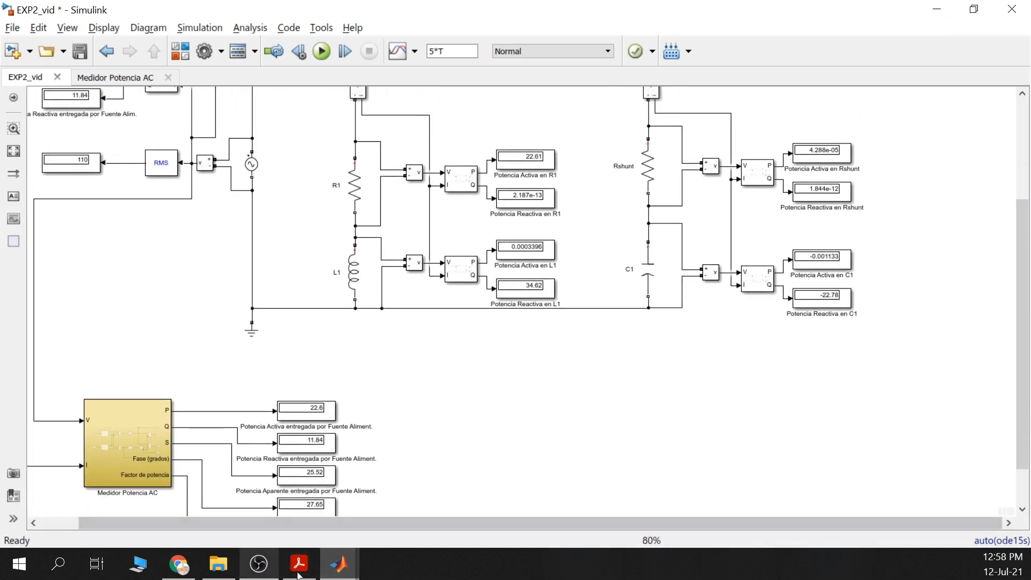
- Set the capacitance C1 to 7.5e-6 in the Experimento 2 section of the script
{"action": "left_click", "coordinate": [340, 565]}
{"action": "left_click", "coordinate": [200, 502]}
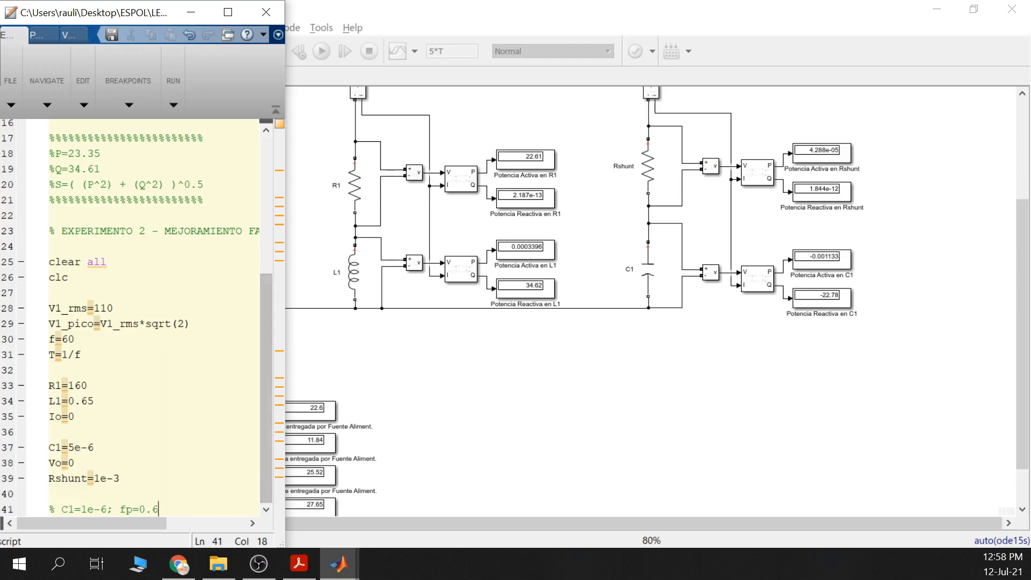
{"action": "left_click_drag", "start_coordinate": [67, 448], "coordinate": [73, 448]}
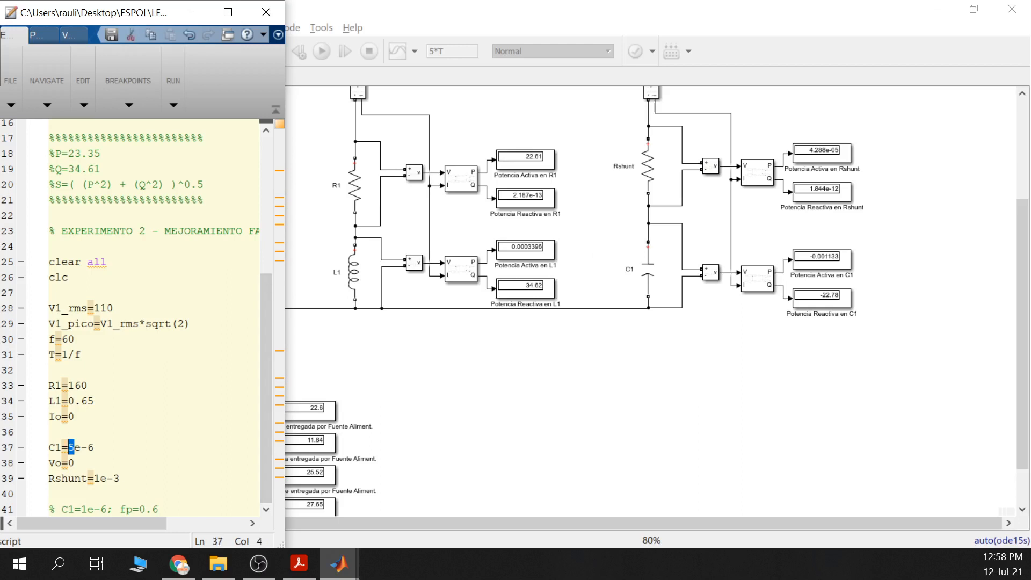
{"action": "left_click", "coordinate": [68, 447]}
{"action": "type", "text": "7."}
{"action": "left_click_drag", "start_coordinate": [108, 448], "coordinate": [49, 449]}
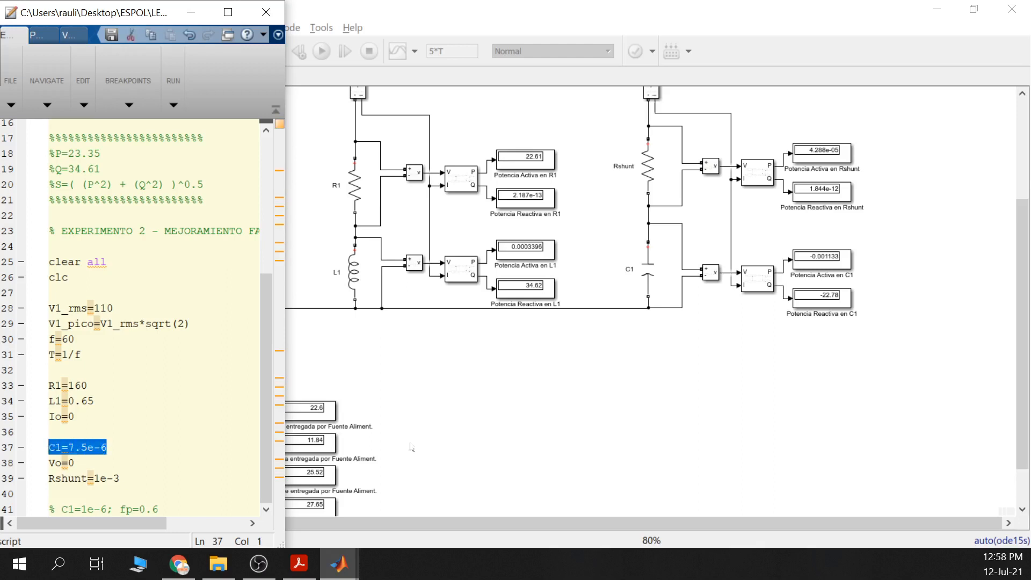
- Examine the phase and power factor displays of the source at the Medidor Potencia AC block in the EXP2_vid model
{"action": "left_click", "coordinate": [547, 436]}
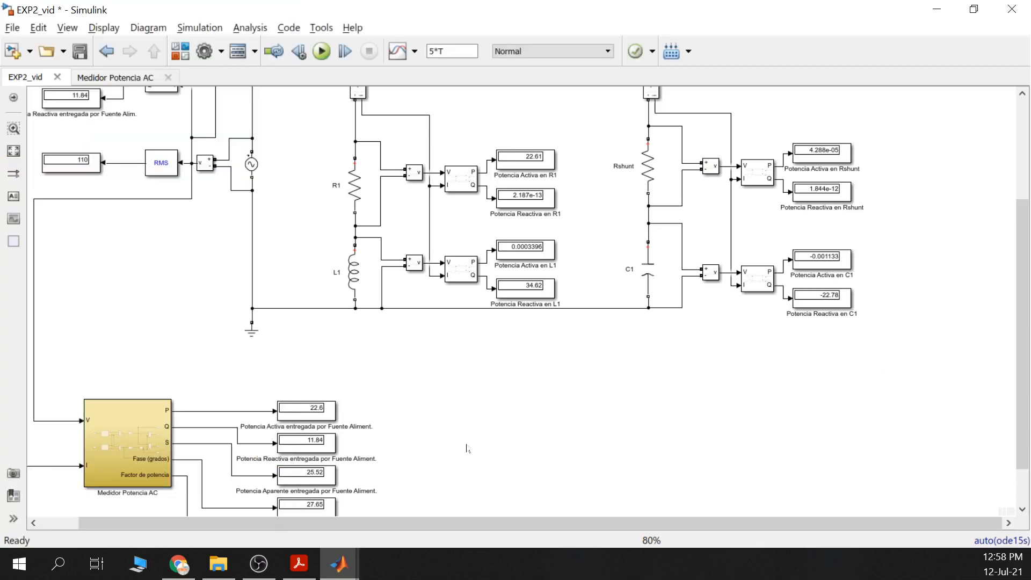
{"action": "scroll", "coordinate": [469, 448], "scroll_direction": "down", "scroll_amount": 2}
{"action": "left_click_drag", "start_coordinate": [465, 448], "coordinate": [492, 299]}
{"action": "scroll", "coordinate": [416, 372], "scroll_direction": "up", "scroll_amount": 4}
{"action": "left_click", "coordinate": [374, 336]}
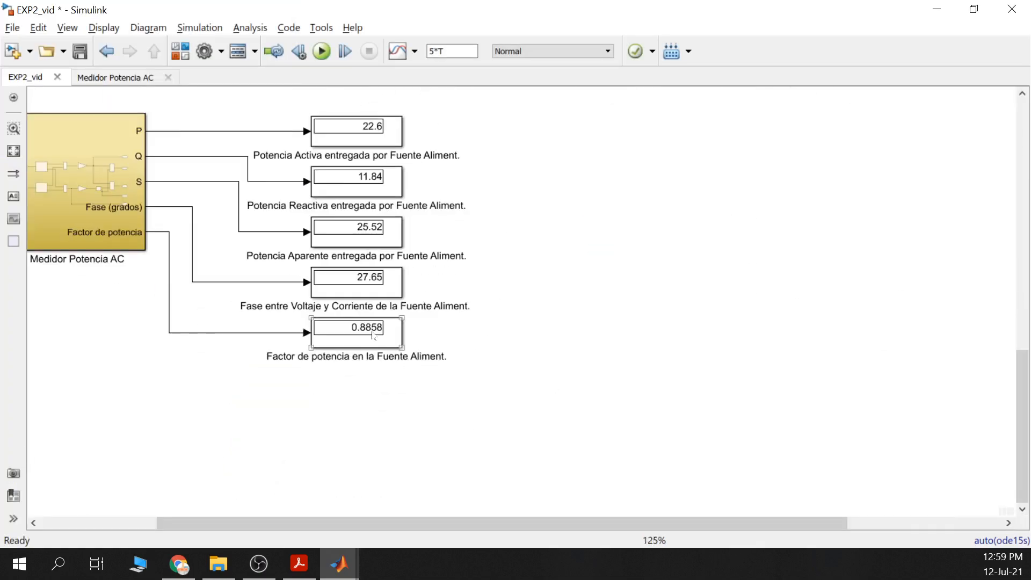
{"action": "left_click", "coordinate": [527, 389]}
{"action": "scroll", "coordinate": [467, 375], "scroll_direction": "down", "scroll_amount": 1}
{"action": "scroll", "coordinate": [570, 335], "scroll_direction": "up", "scroll_amount": 2}
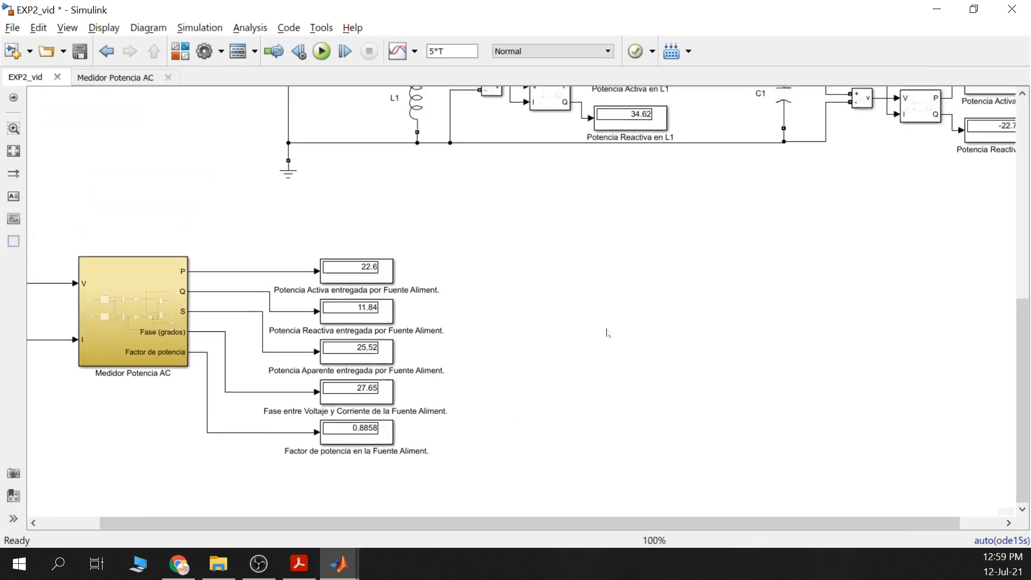
{"action": "scroll", "coordinate": [605, 336], "scroll_direction": "down", "scroll_amount": 1}
{"action": "scroll", "coordinate": [612, 341], "scroll_direction": "up", "scroll_amount": 3}
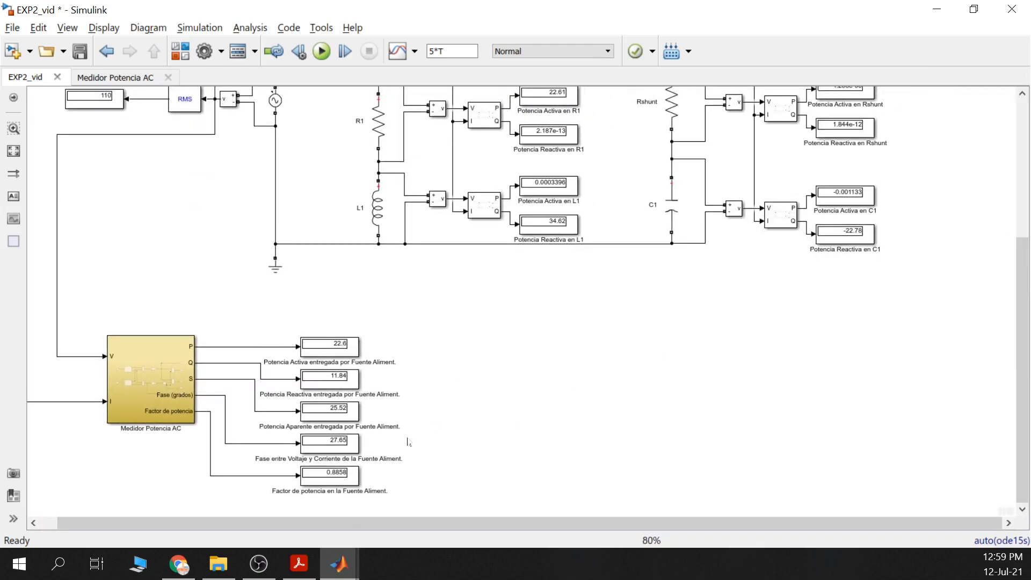
- Evaluate only the script line C1=7.5e-6 to update the variable in the MATLAB workspace
{"action": "key", "text": "alt+Tab"}
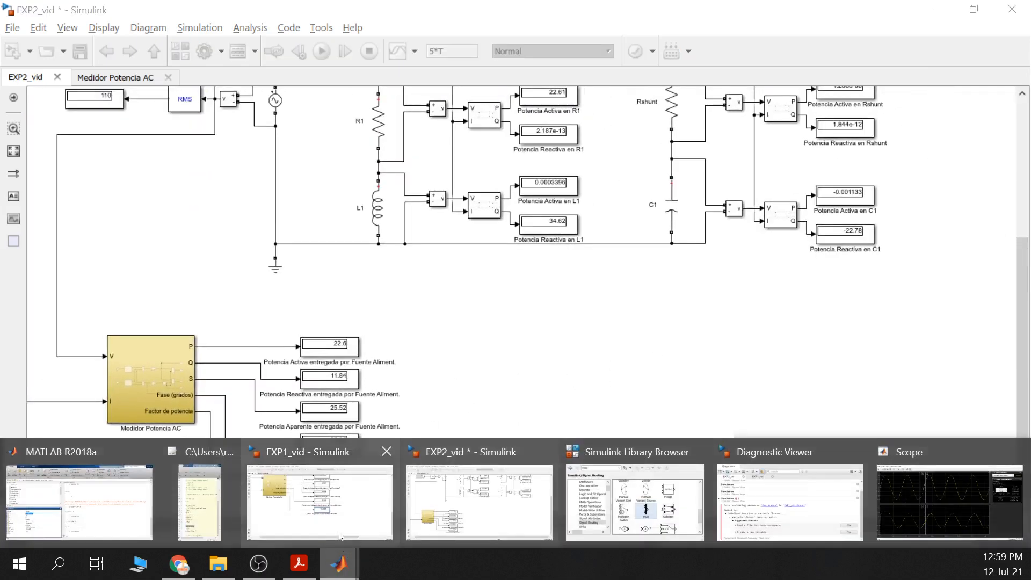
{"action": "left_click", "coordinate": [219, 494]}
{"action": "left_click", "coordinate": [106, 446]}
{"action": "left_click_drag", "start_coordinate": [107, 447], "coordinate": [50, 446]}
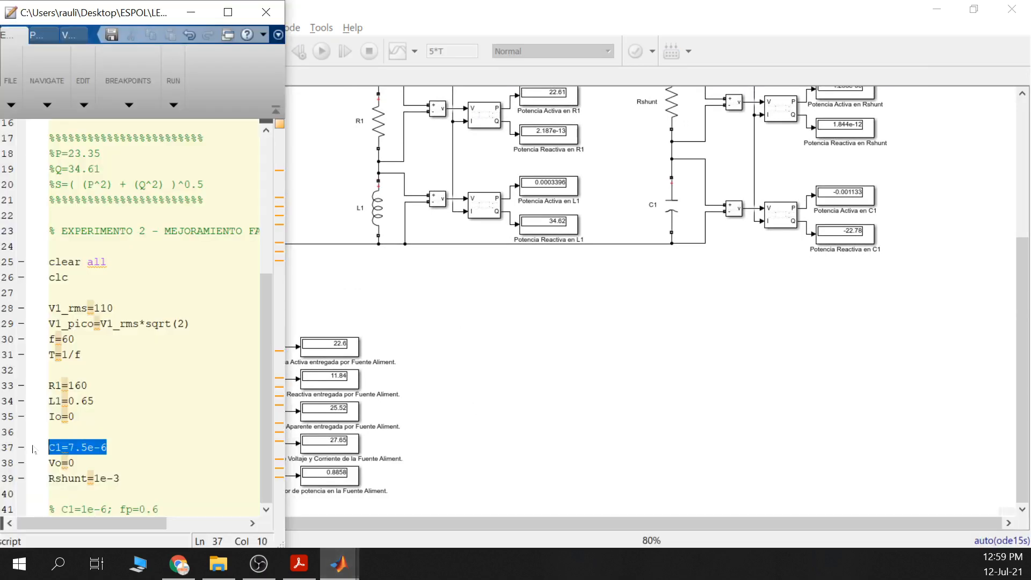
{"action": "right_click", "coordinate": [70, 448]}
{"action": "left_click", "coordinate": [242, 228]}
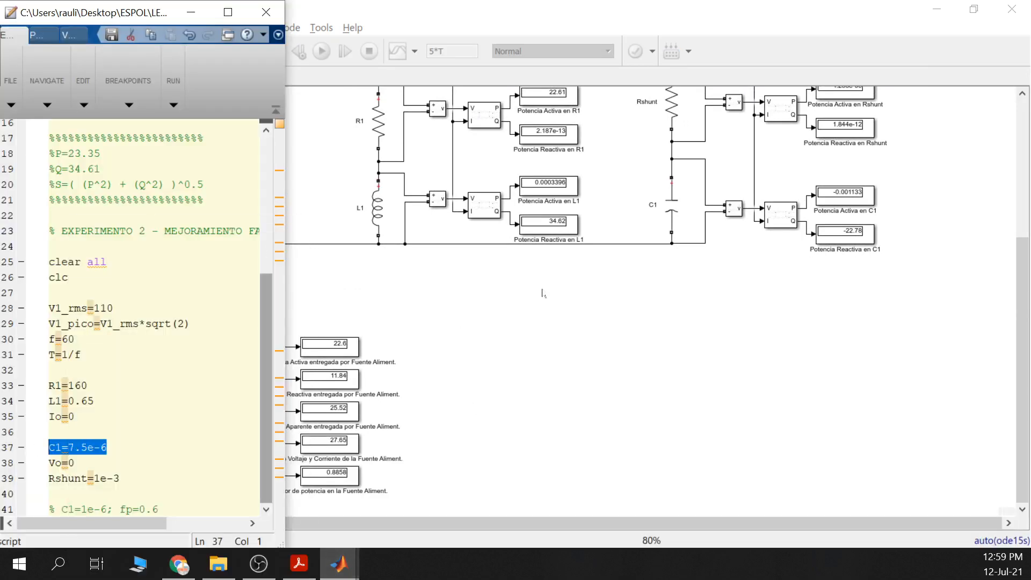
- Check the updated value of C1 in the main MATLAB window, in both the command output and the workspace
{"action": "mouse_move", "coordinate": [339, 564]}
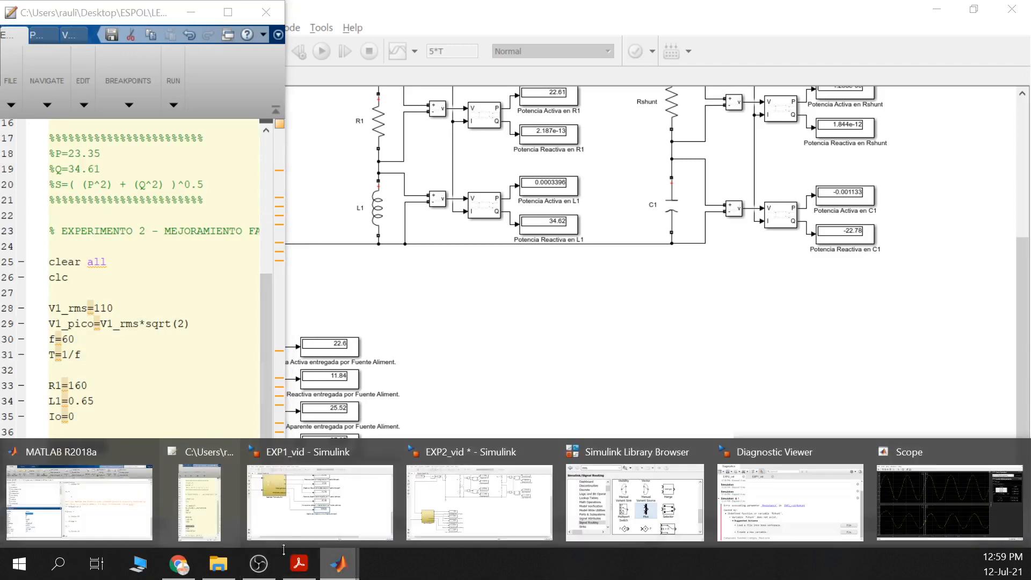
{"action": "left_click", "coordinate": [75, 497]}
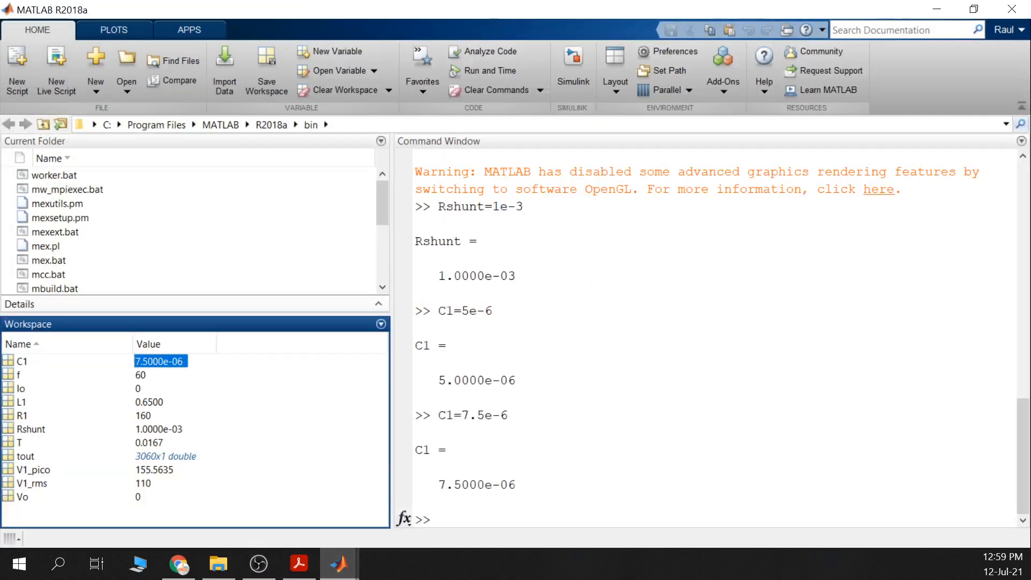
{"action": "left_click_drag", "start_coordinate": [416, 446], "coordinate": [516, 486]}
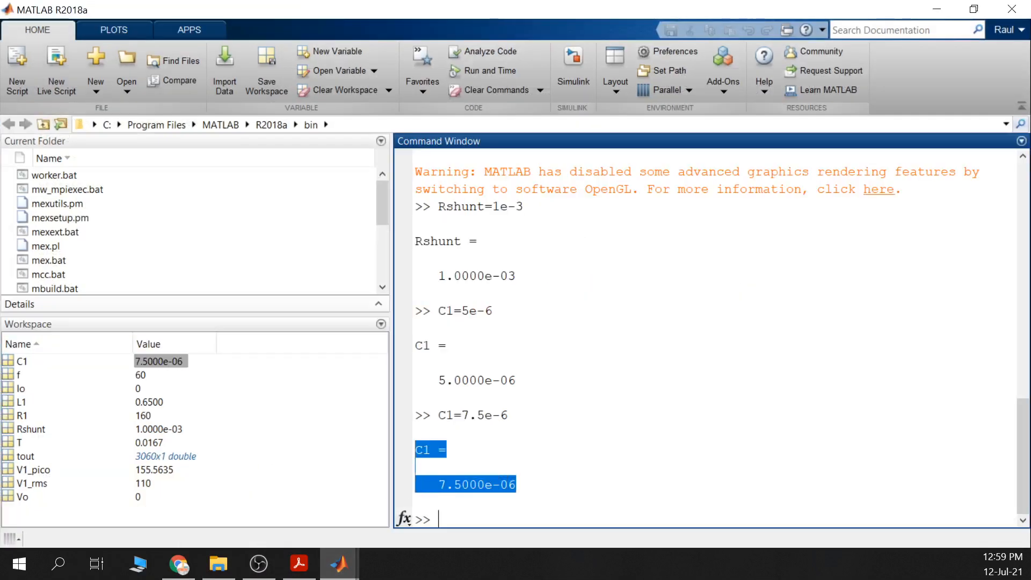
{"action": "left_click", "coordinate": [23, 366]}
{"action": "left_click", "coordinate": [172, 367]}
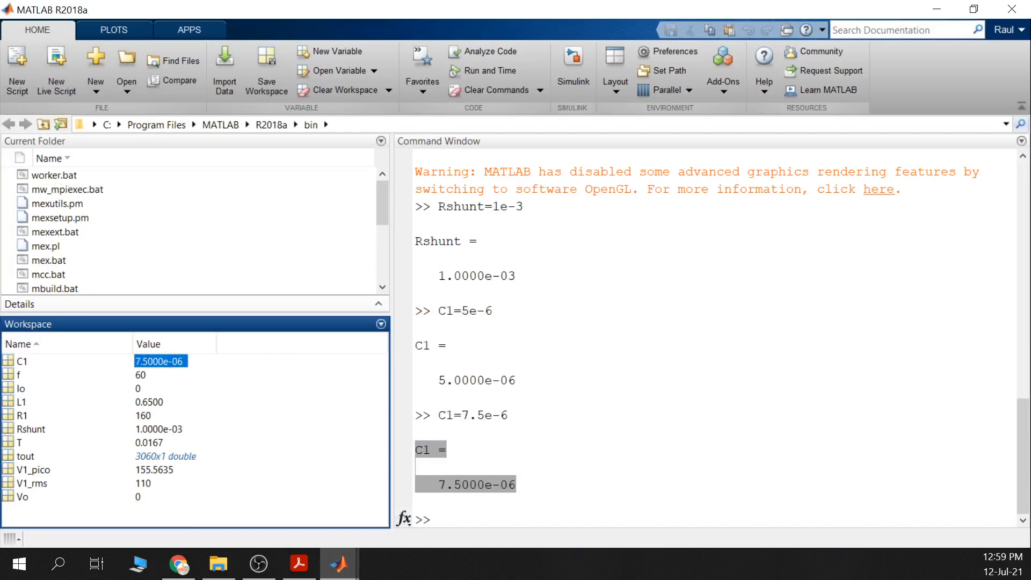
- Return to the EXP2_vid model and run the simulation with C1 at 7.5e-6
{"action": "left_click", "coordinate": [936, 9]}
{"action": "left_click", "coordinate": [691, 363]}
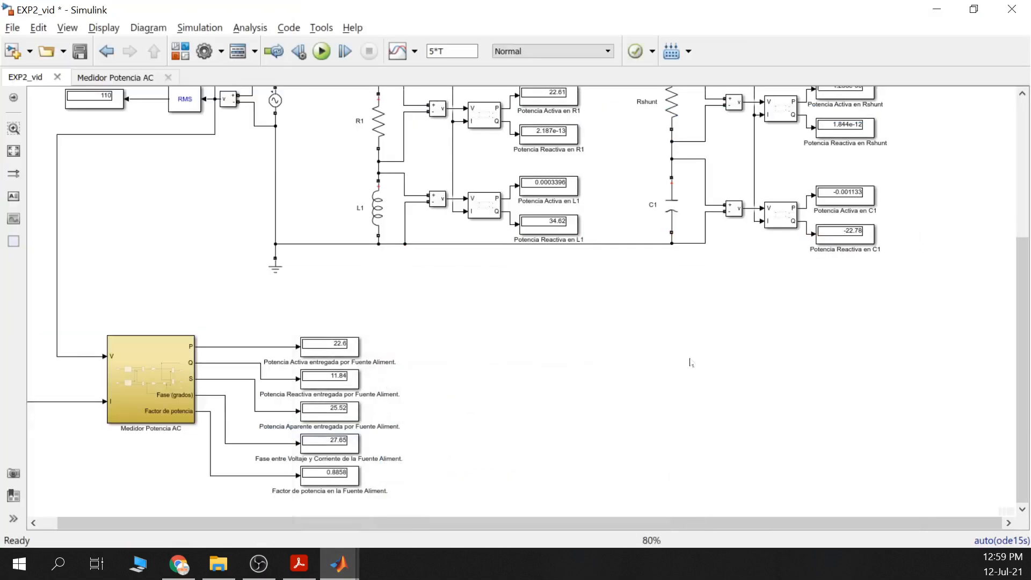
{"action": "left_click", "coordinate": [321, 51]}
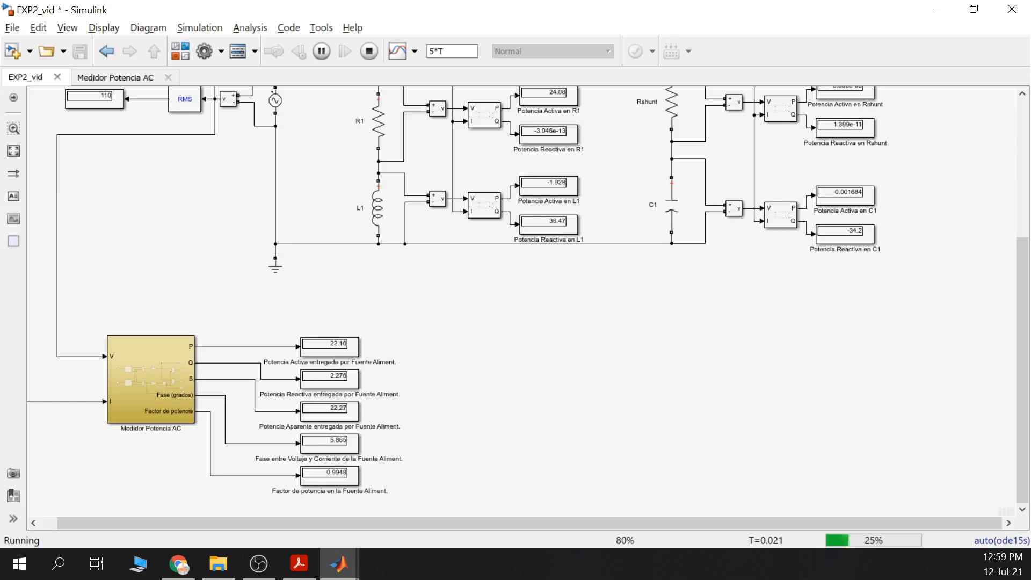
{"action": "key", "text": "alt+Tab"}
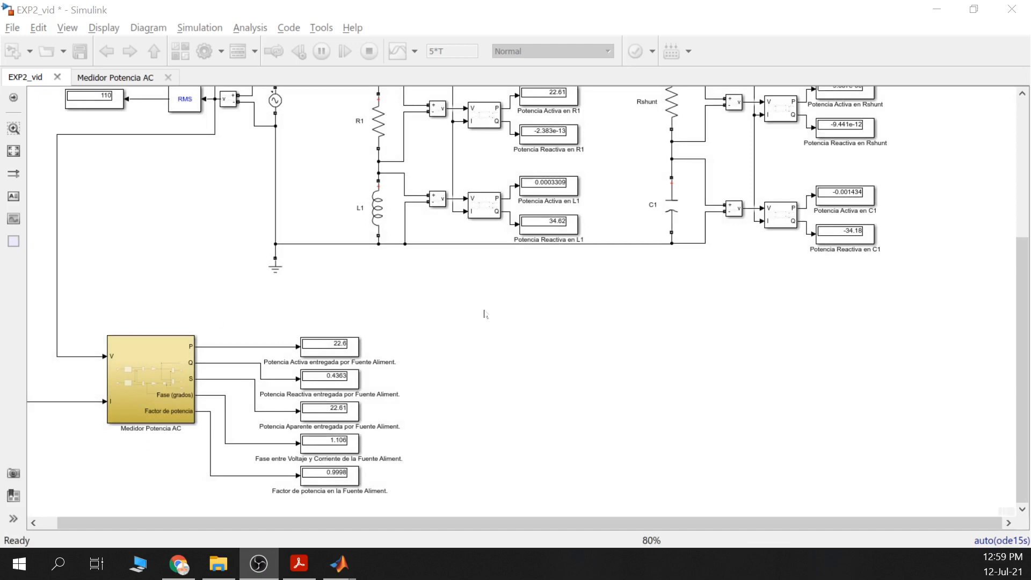
- Examine the source's power, phase and power factor displays and compare the reactive power displays of L1 and C1
{"action": "scroll", "coordinate": [343, 484], "scroll_direction": "up", "scroll_amount": 2}
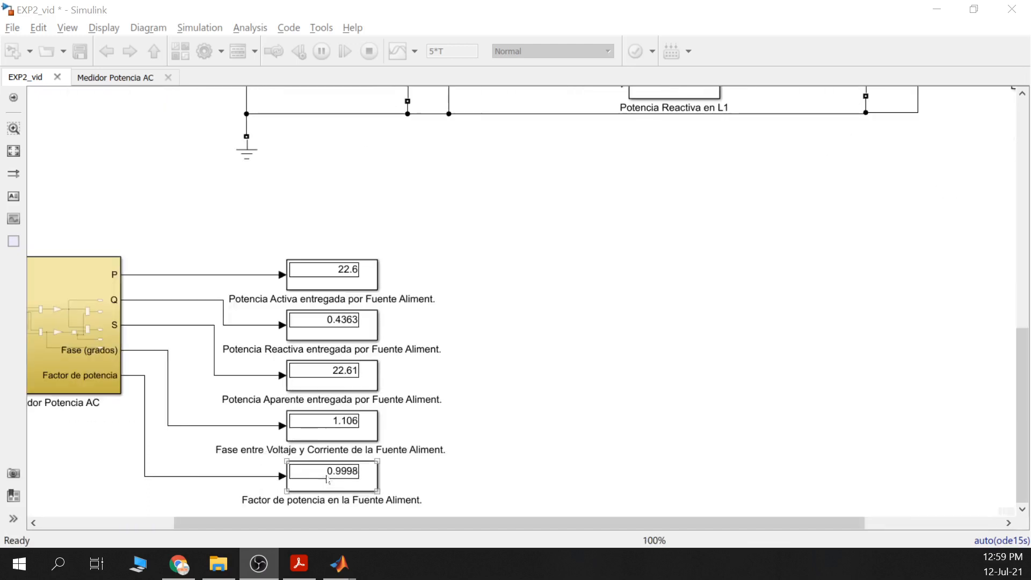
{"action": "left_click", "coordinate": [495, 461]}
{"action": "scroll", "coordinate": [484, 414], "scroll_direction": "down", "scroll_amount": 3}
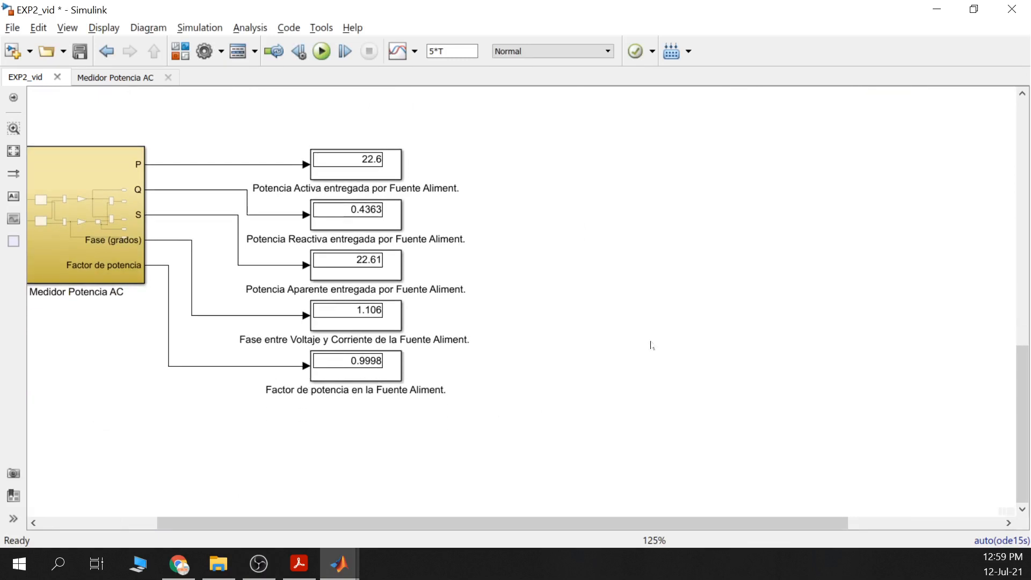
{"action": "scroll", "coordinate": [650, 342], "scroll_direction": "down", "scroll_amount": 2}
{"action": "left_click_drag", "start_coordinate": [760, 262], "coordinate": [699, 302]}
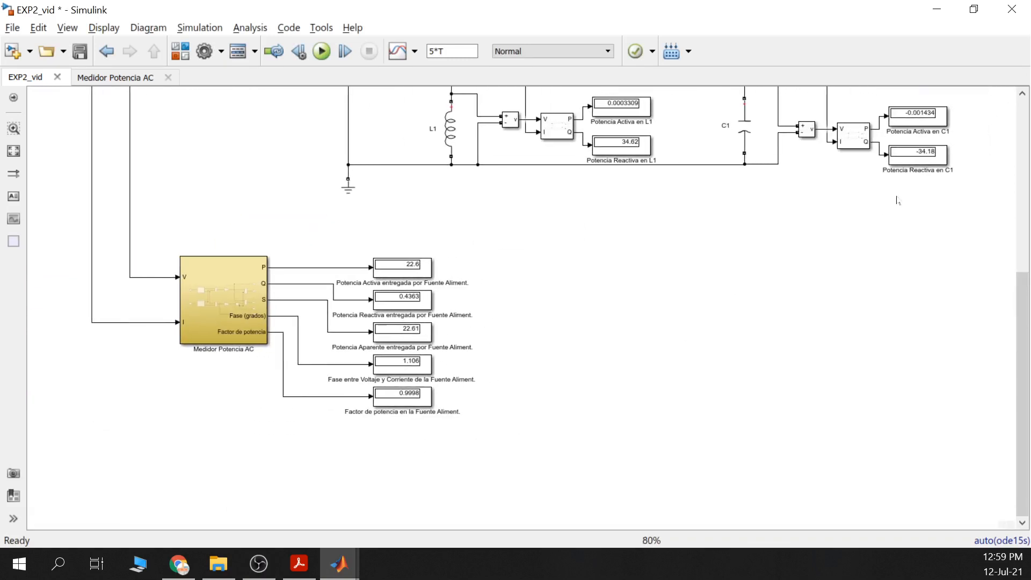
{"action": "scroll", "coordinate": [930, 160], "scroll_direction": "up", "scroll_amount": 1}
{"action": "scroll", "coordinate": [860, 239], "scroll_direction": "up", "scroll_amount": 1}
{"action": "left_click", "coordinate": [517, 185]}
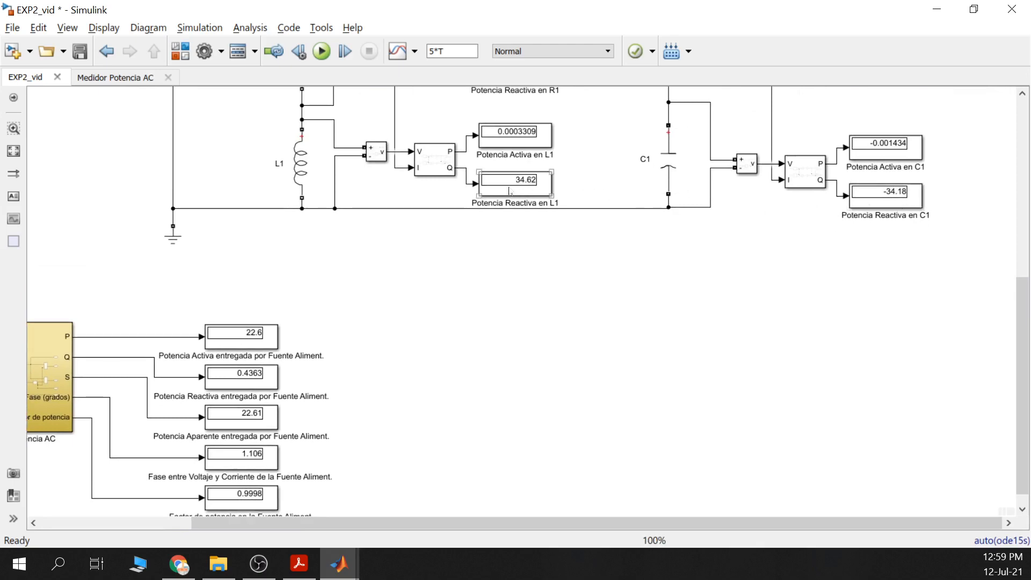
{"action": "left_click_drag", "start_coordinate": [586, 384], "coordinate": [637, 294]}
{"action": "scroll", "coordinate": [290, 419], "scroll_direction": "up", "scroll_amount": 1}
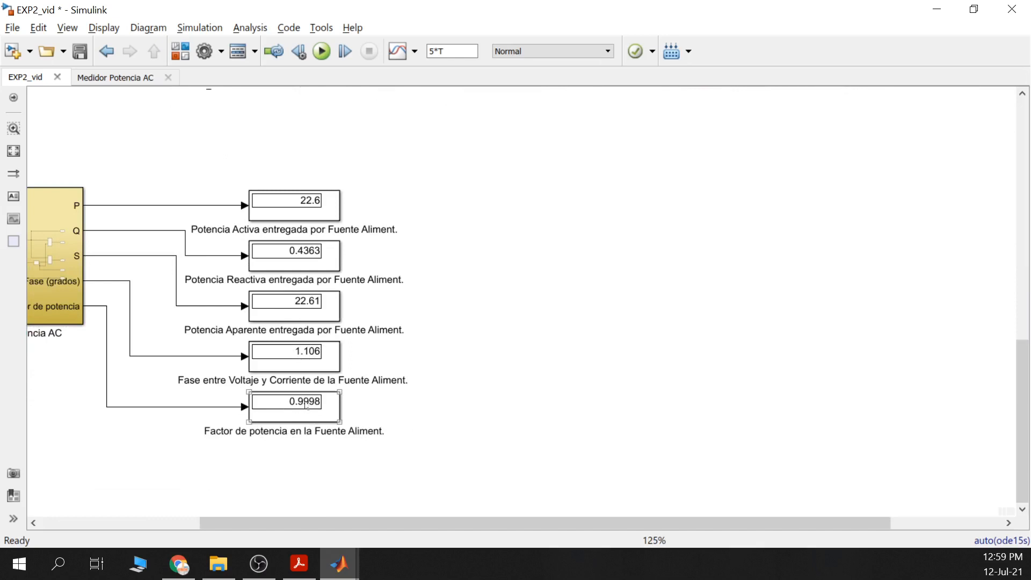
{"action": "left_click", "coordinate": [348, 571]}
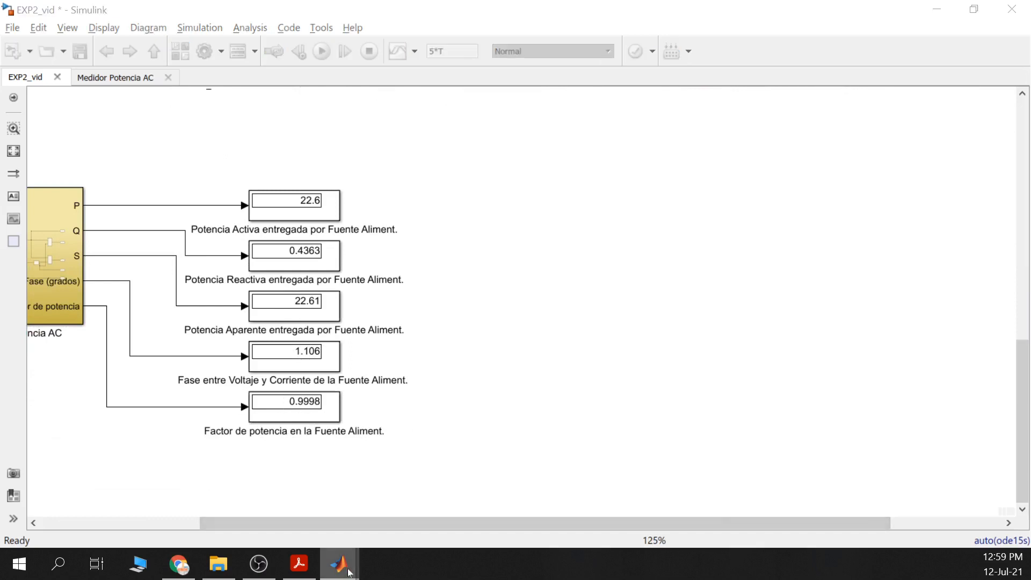
{"action": "left_click", "coordinate": [563, 253]}
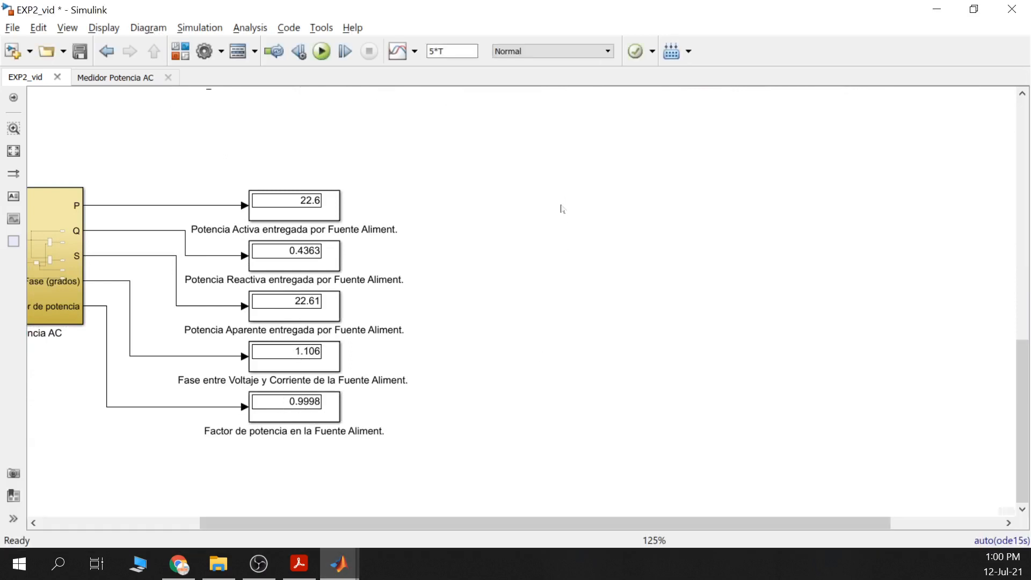
- Open the model's Scope and zoom in on the voltage and current waveforms between about 0.032 and 0.052 s
{"action": "scroll", "coordinate": [563, 171], "scroll_direction": "down", "scroll_amount": 4}
{"action": "left_click_drag", "start_coordinate": [556, 267], "coordinate": [561, 456]}
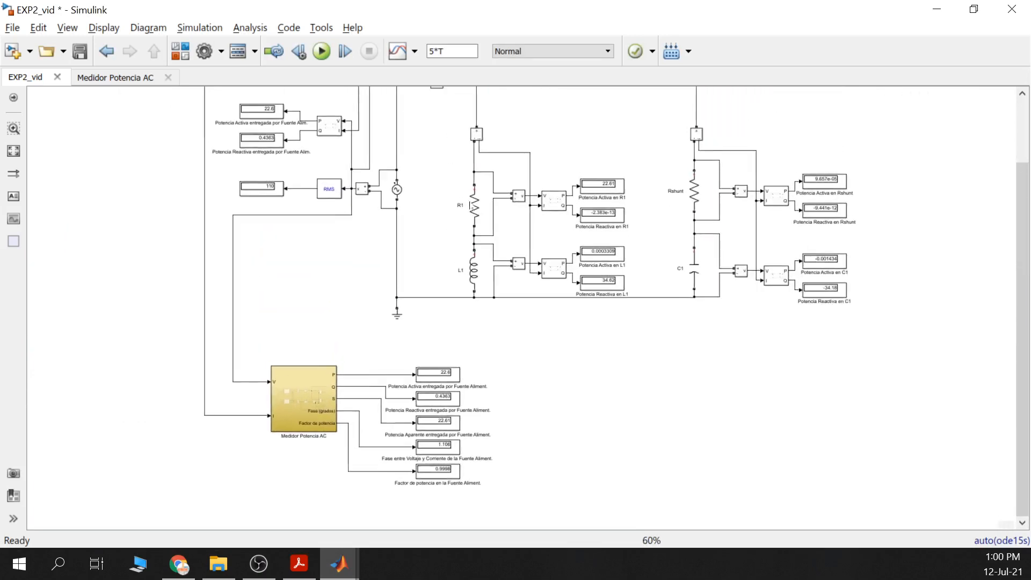
{"action": "left_click_drag", "start_coordinate": [438, 243], "coordinate": [427, 381]}
{"action": "double_click", "coordinate": [423, 175]}
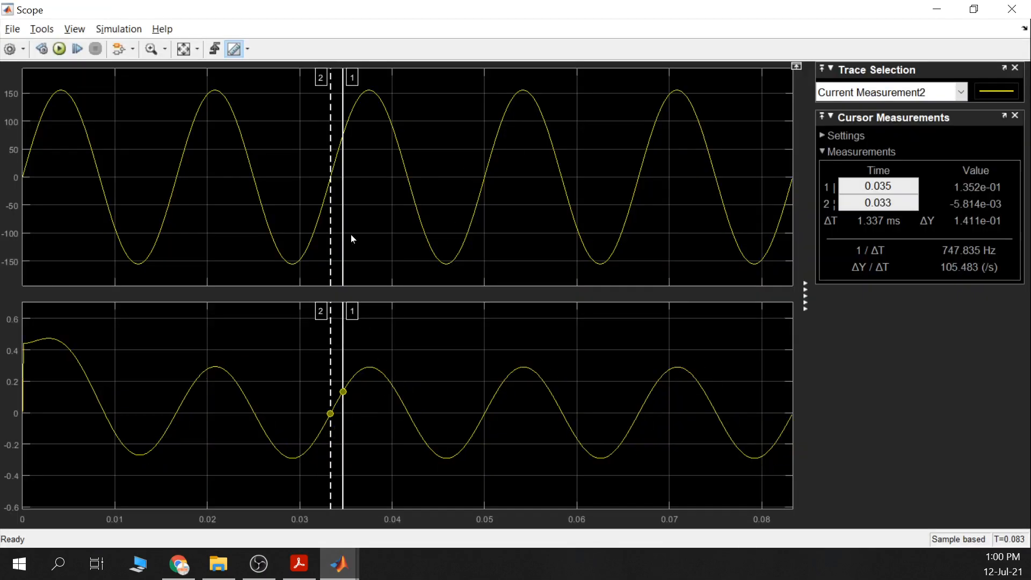
{"action": "left_click", "coordinate": [151, 49]}
{"action": "left_click_drag", "start_coordinate": [314, 339], "coordinate": [508, 486]}
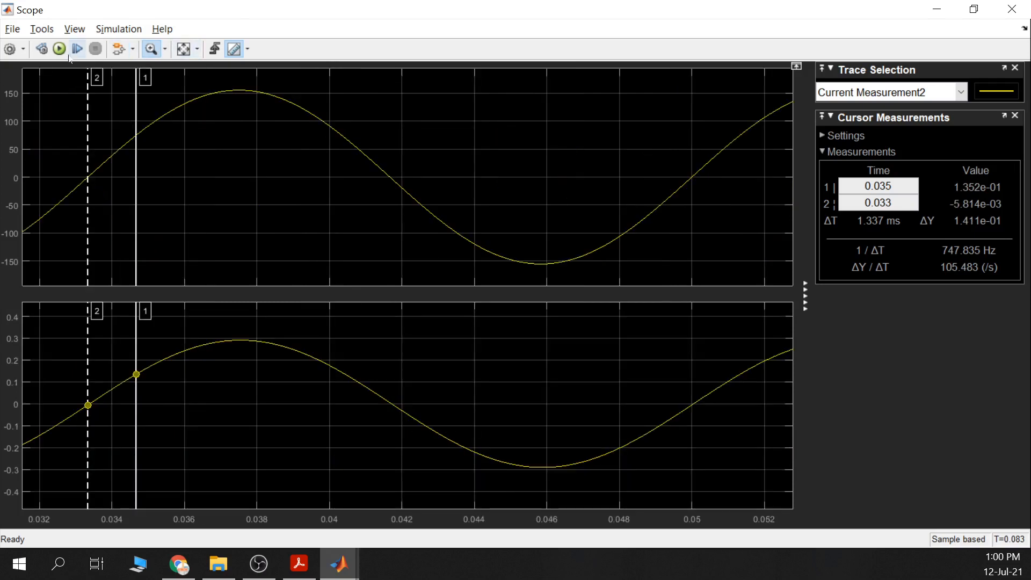
{"action": "left_click", "coordinate": [151, 49]}
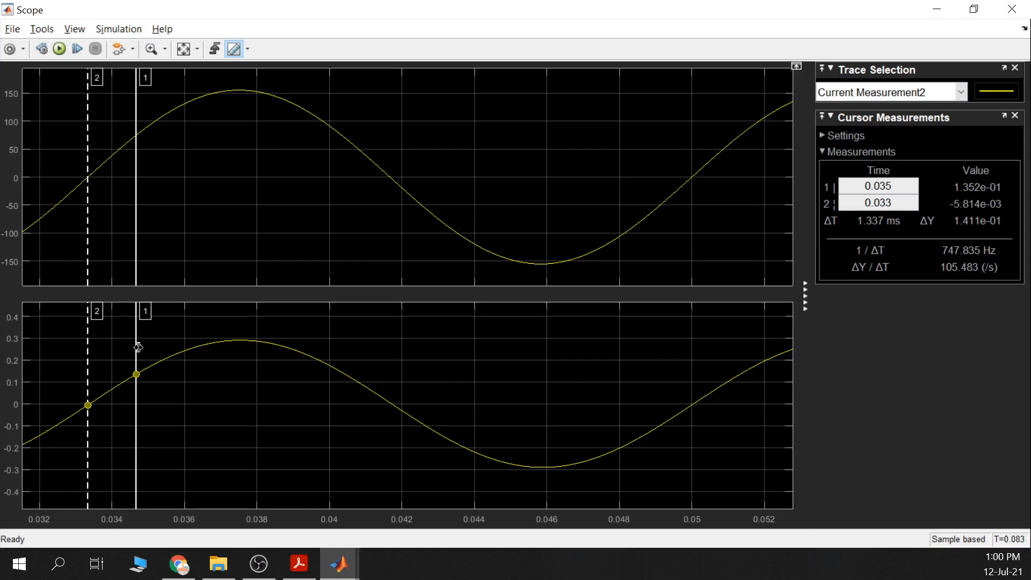
- Move cursor 1 to the current waveform's rising zero crossing near 0.033 s to measure the phase shift, and put the Scope away
{"action": "left_click_drag", "start_coordinate": [135, 375], "coordinate": [132, 377]}
{"action": "left_click_drag", "start_coordinate": [89, 411], "coordinate": [89, 412]}
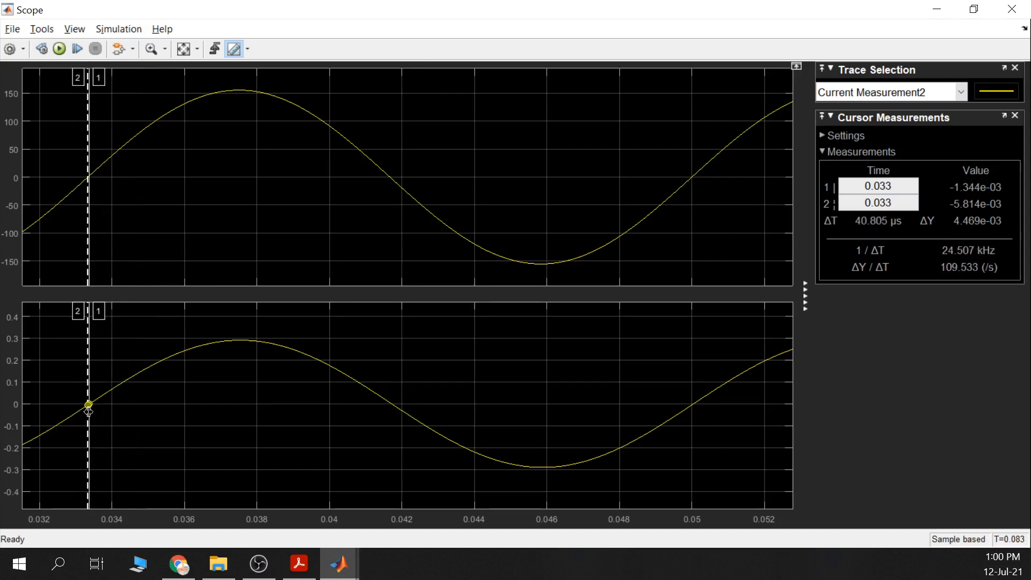
{"action": "left_click", "coordinate": [937, 9]}
- Review the whole EXP2_vid circuit, including the source's power factor display beside the Medidor Potencia AC block
{"action": "scroll", "coordinate": [488, 417], "scroll_direction": "down", "scroll_amount": 3}
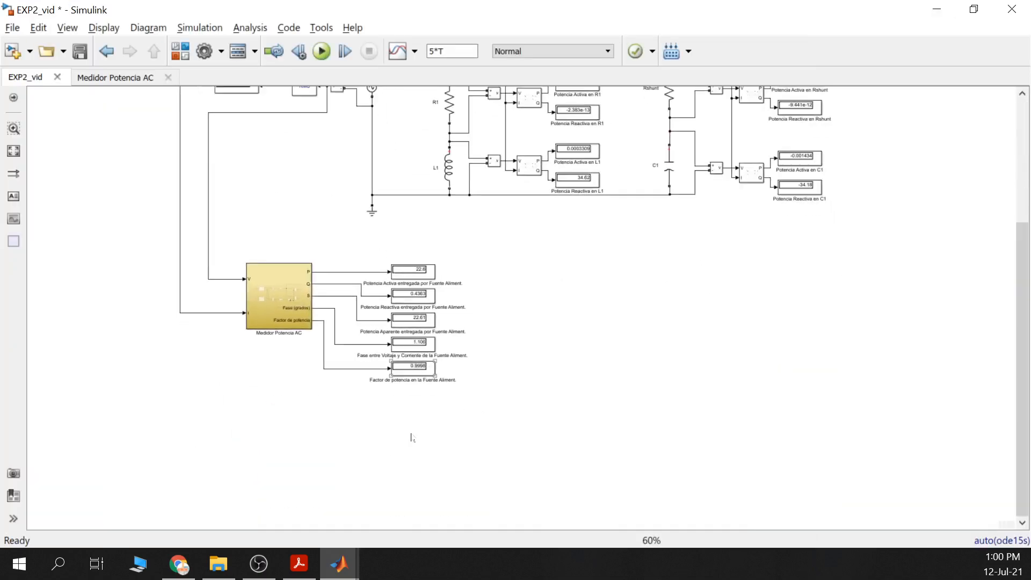
{"action": "scroll", "coordinate": [409, 433], "scroll_direction": "up", "scroll_amount": 3}
{"action": "scroll", "coordinate": [511, 380], "scroll_direction": "down", "scroll_amount": 3}
{"action": "scroll", "coordinate": [581, 295], "scroll_direction": "down", "scroll_amount": 1}
{"action": "scroll", "coordinate": [636, 272], "scroll_direction": "up", "scroll_amount": 3}
{"action": "left_click", "coordinate": [562, 279]}
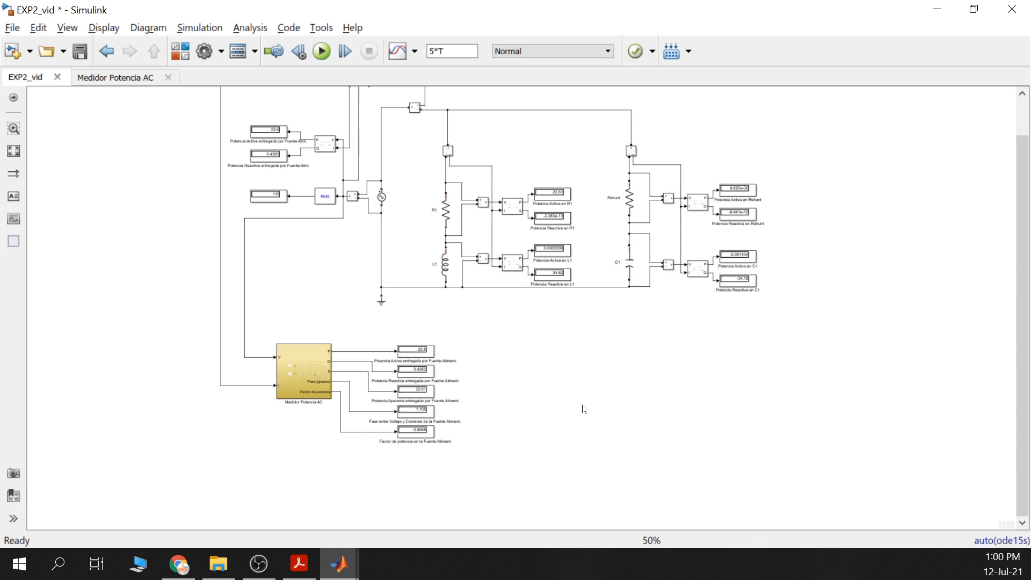
{"action": "scroll", "coordinate": [424, 433], "scroll_direction": "up", "scroll_amount": 1}
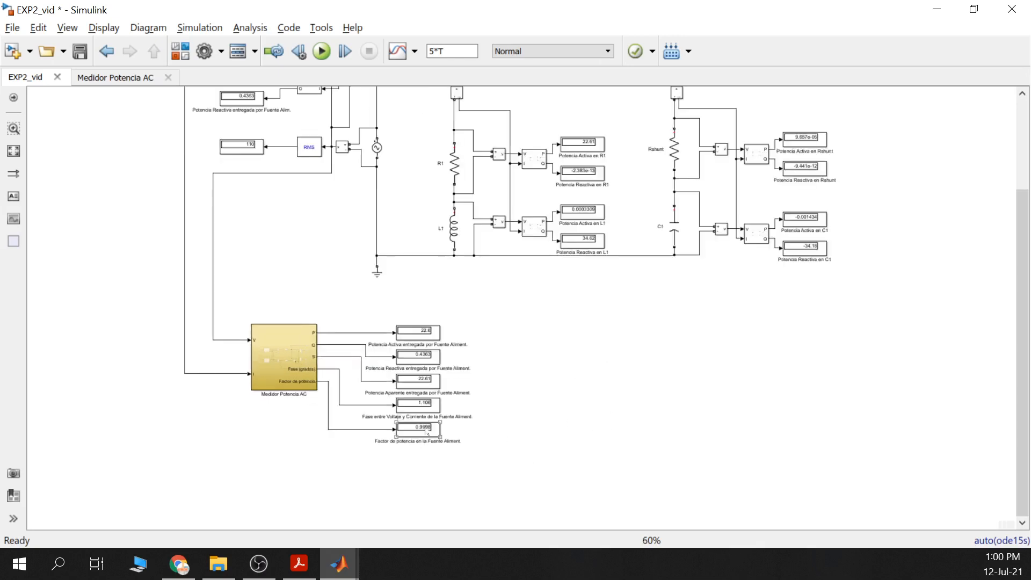
{"action": "left_click", "coordinate": [422, 428]}
{"action": "scroll", "coordinate": [681, 226], "scroll_direction": "up", "scroll_amount": 2}
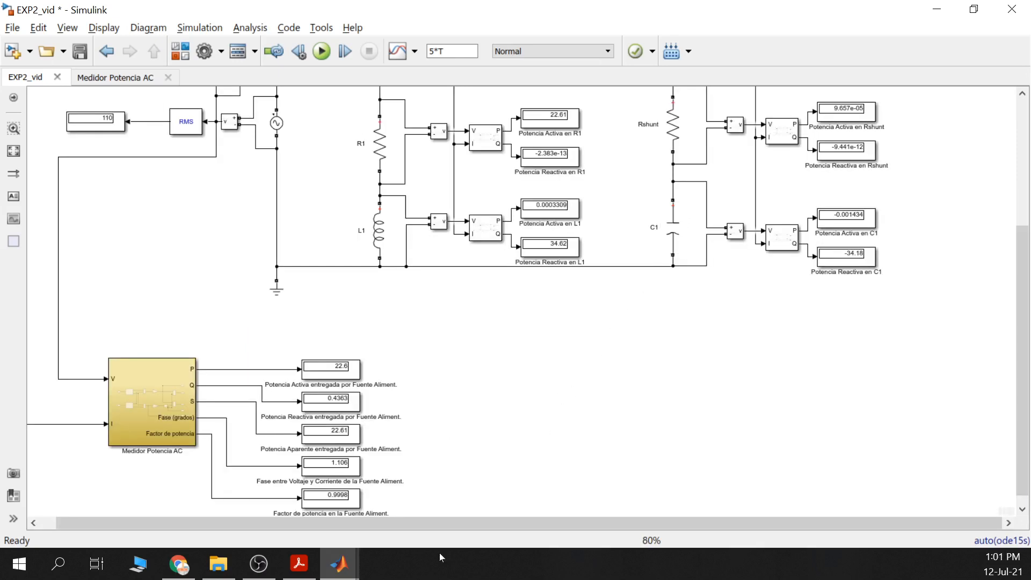
- Look up the required power factor in Laboratorio-6.pdf in Acrobat Reader and compare it with the source's power factor display in the model
{"action": "left_click", "coordinate": [339, 564]}
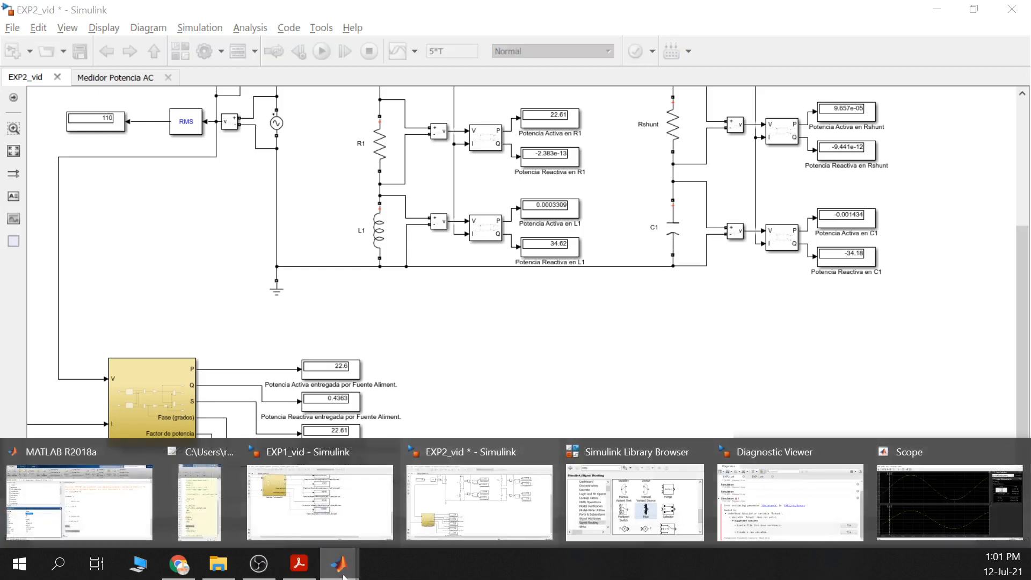
{"action": "left_click", "coordinate": [299, 564]}
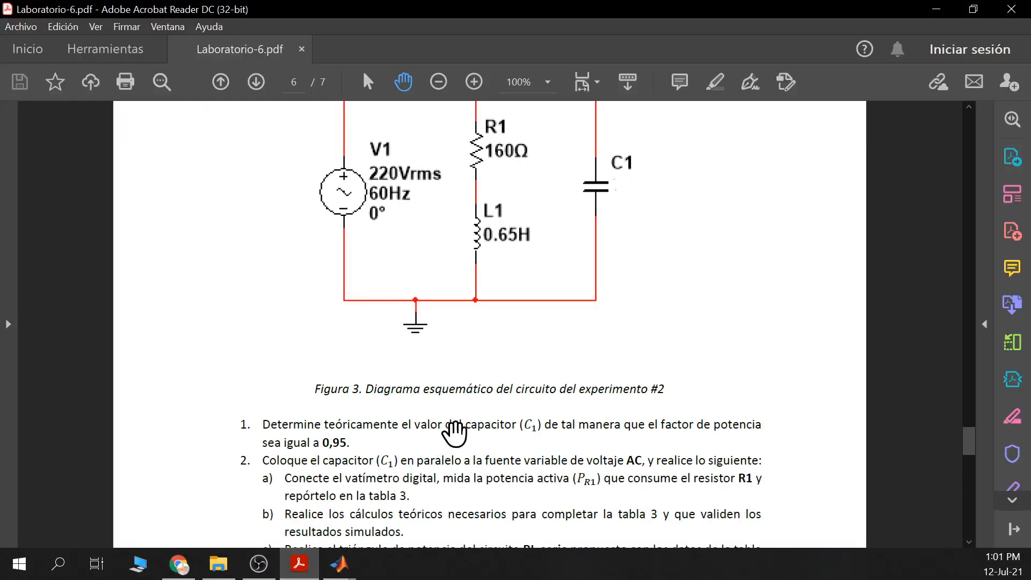
{"action": "left_click", "coordinate": [936, 10]}
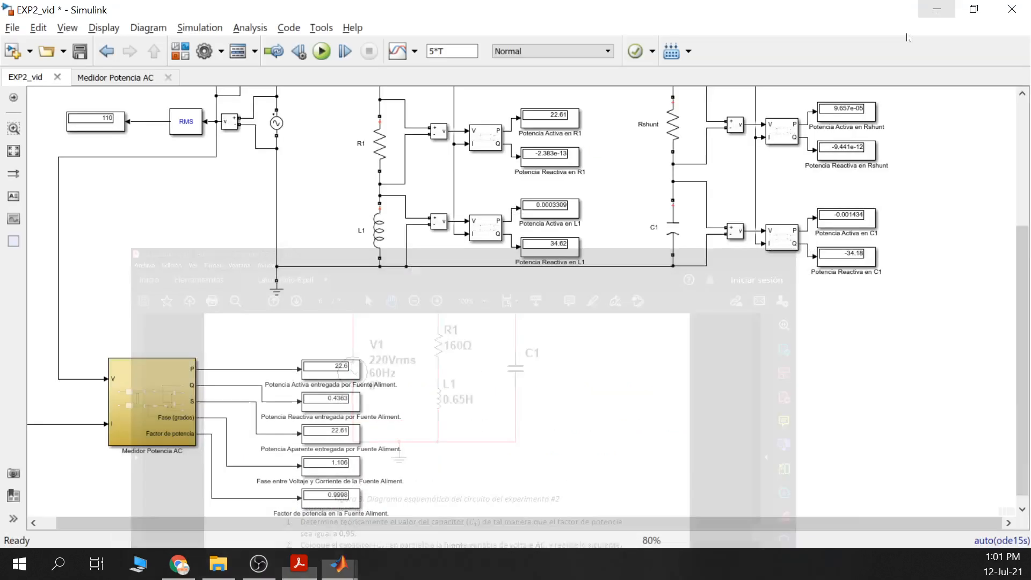
{"action": "left_click_drag", "start_coordinate": [496, 381], "coordinate": [529, 225]}
{"action": "scroll", "coordinate": [357, 324], "scroll_direction": "up", "scroll_amount": 3}
{"action": "left_click", "coordinate": [397, 338]}
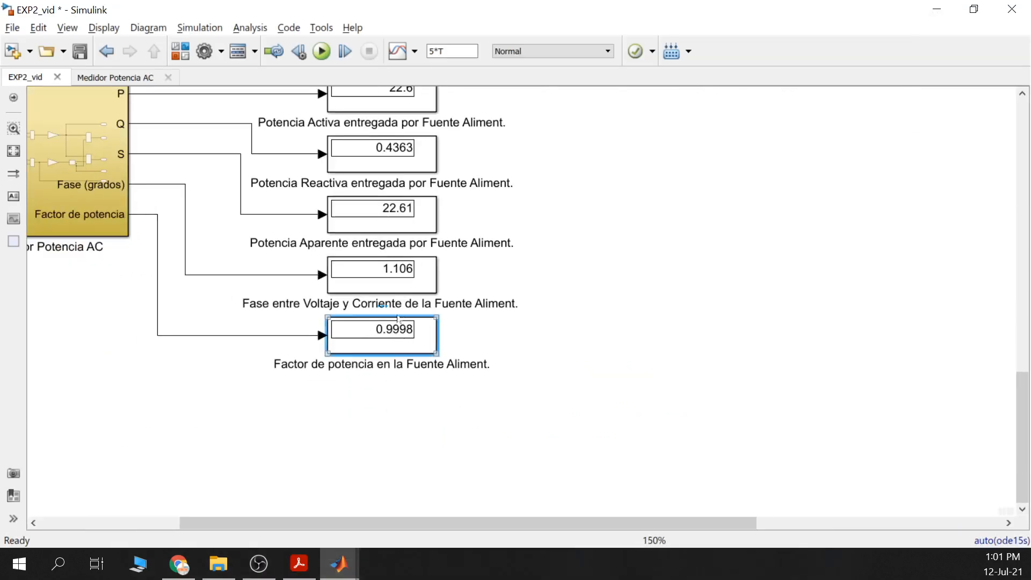
{"action": "scroll", "coordinate": [596, 450], "scroll_direction": "down", "scroll_amount": 1}
{"action": "left_click_drag", "start_coordinate": [673, 256], "coordinate": [561, 391]}
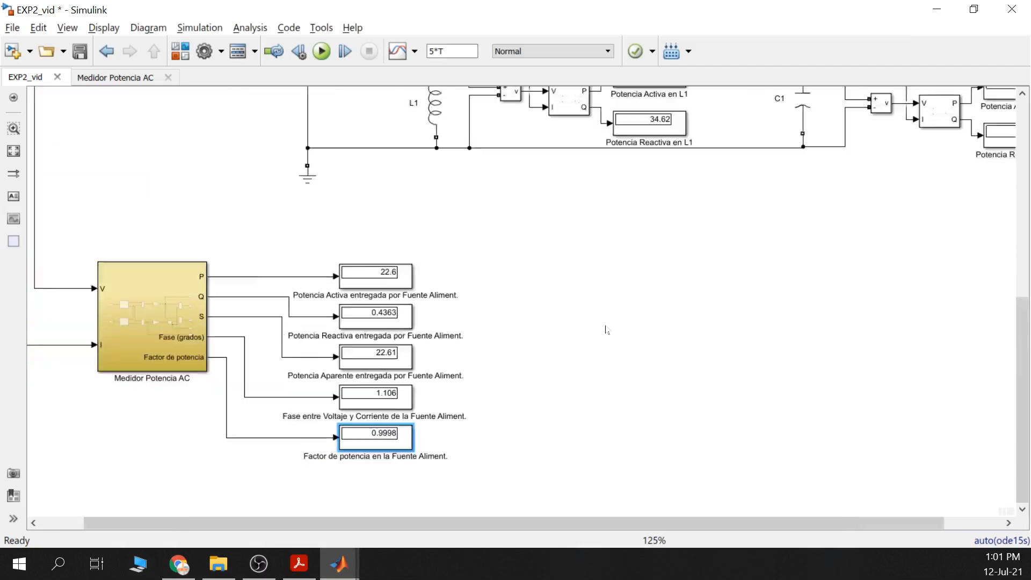
{"action": "scroll", "coordinate": [606, 327], "scroll_direction": "down", "scroll_amount": 2}
{"action": "left_click_drag", "start_coordinate": [640, 284], "coordinate": [605, 290]}
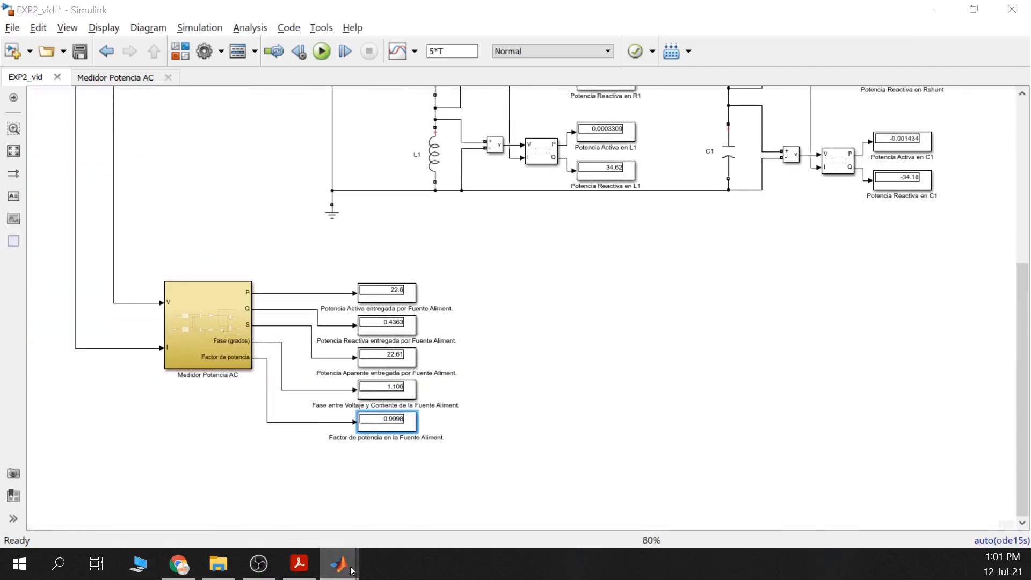
- Set the capacitance C1 to 6.5e-6 in the Experimento 2 section of the script
{"action": "left_click", "coordinate": [340, 573]}
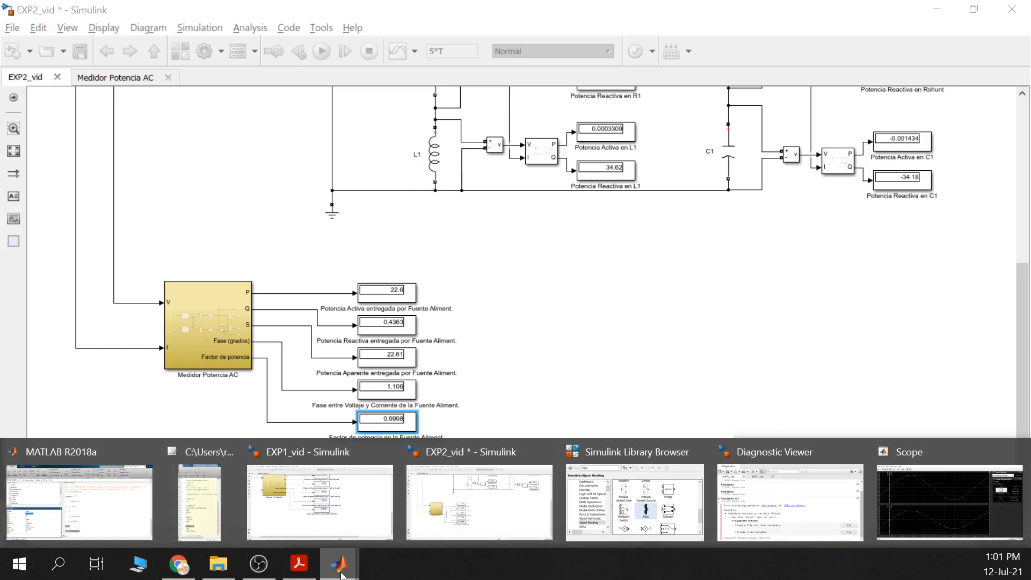
{"action": "left_click", "coordinate": [200, 499]}
{"action": "left_click", "coordinate": [109, 447]}
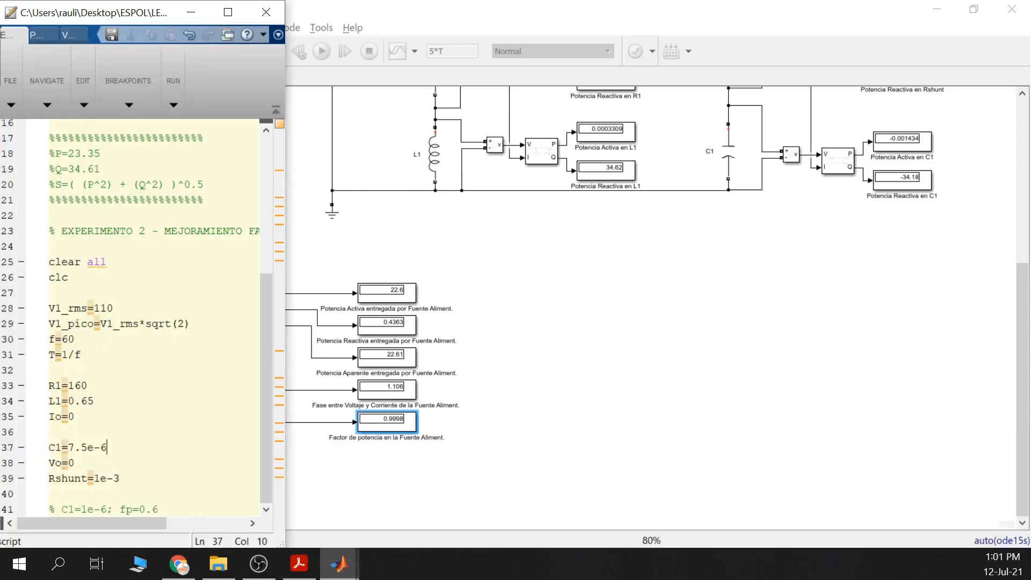
{"action": "left_click_drag", "start_coordinate": [88, 447], "coordinate": [81, 447]}
{"action": "key", "text": "BackSpace"}
{"action": "key", "text": "BackSpace"}
{"action": "key", "text": "BackSpace"}
{"action": "type", "text": "6.5"}
- Evaluate only the script line C1=6.5e-6 and check the variable in the main MATLAB window
{"action": "left_click_drag", "start_coordinate": [107, 447], "coordinate": [48, 447]}
{"action": "right_click", "coordinate": [61, 446]}
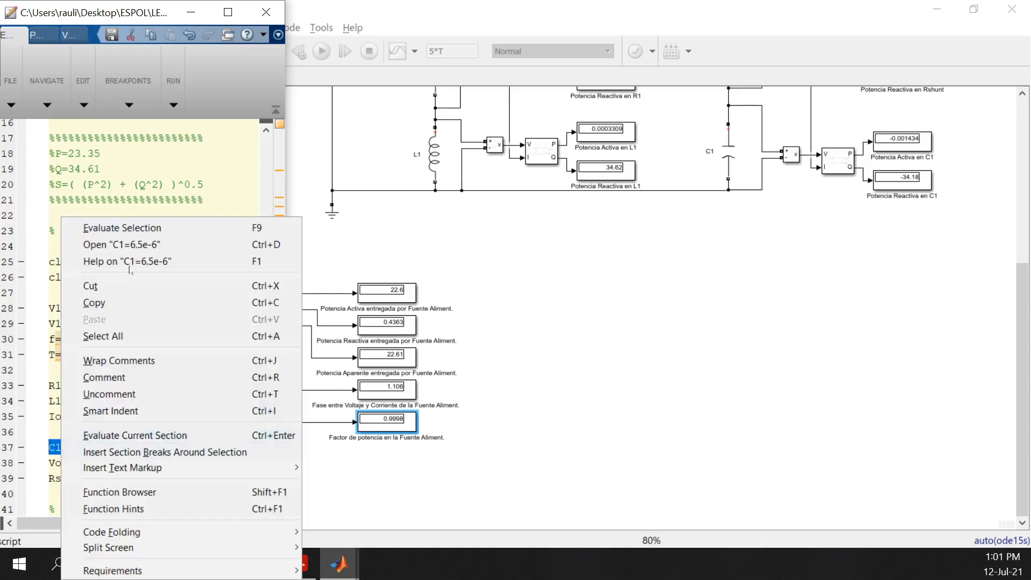
{"action": "left_click", "coordinate": [108, 302]}
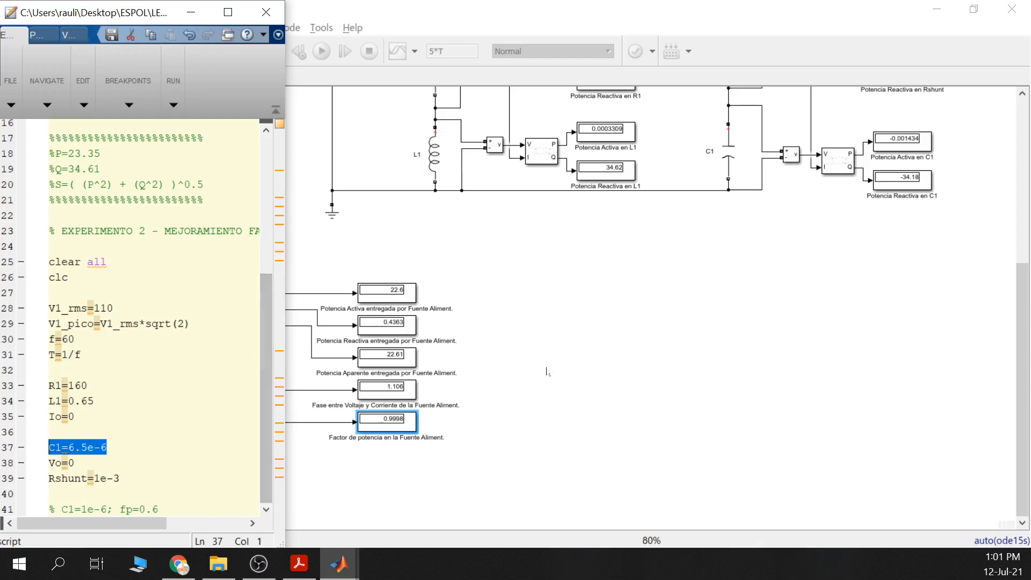
{"action": "left_click", "coordinate": [538, 384]}
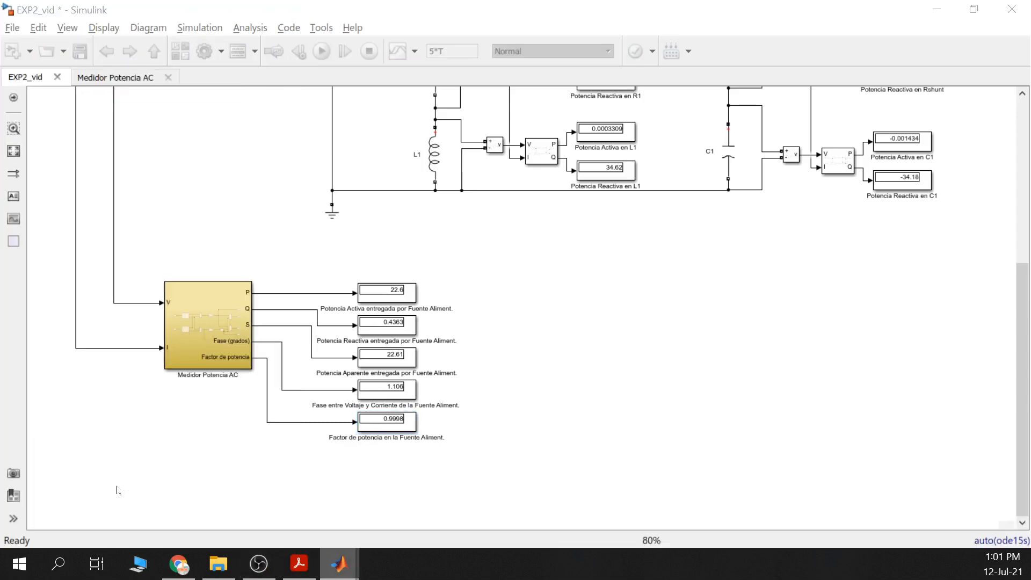
{"action": "key", "text": "alt+Tab"}
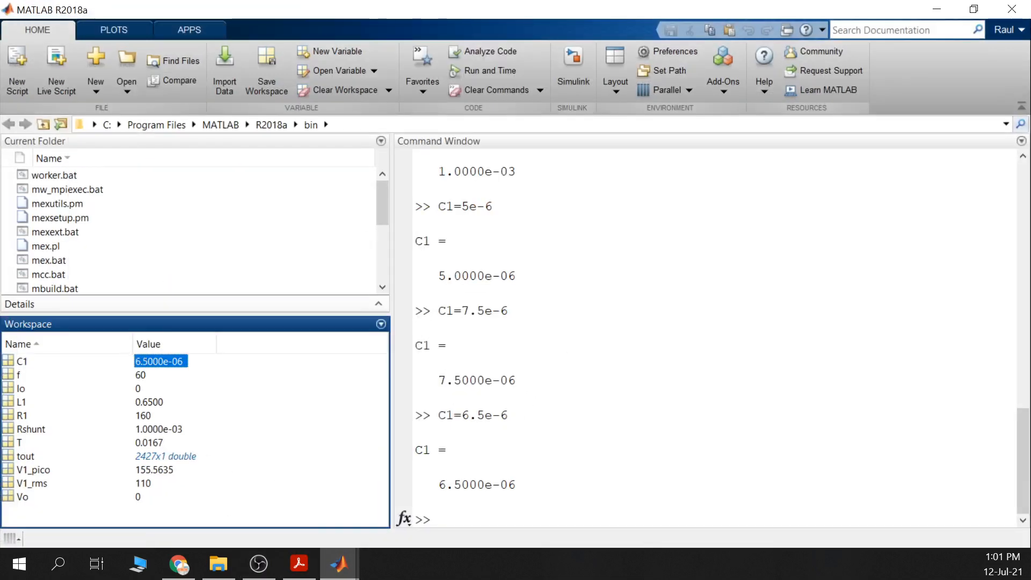
- Return to the EXP2_vid model and run the simulation with C1 at 6.5e-6
{"action": "left_click", "coordinate": [937, 9]}
{"action": "left_click", "coordinate": [322, 51]}
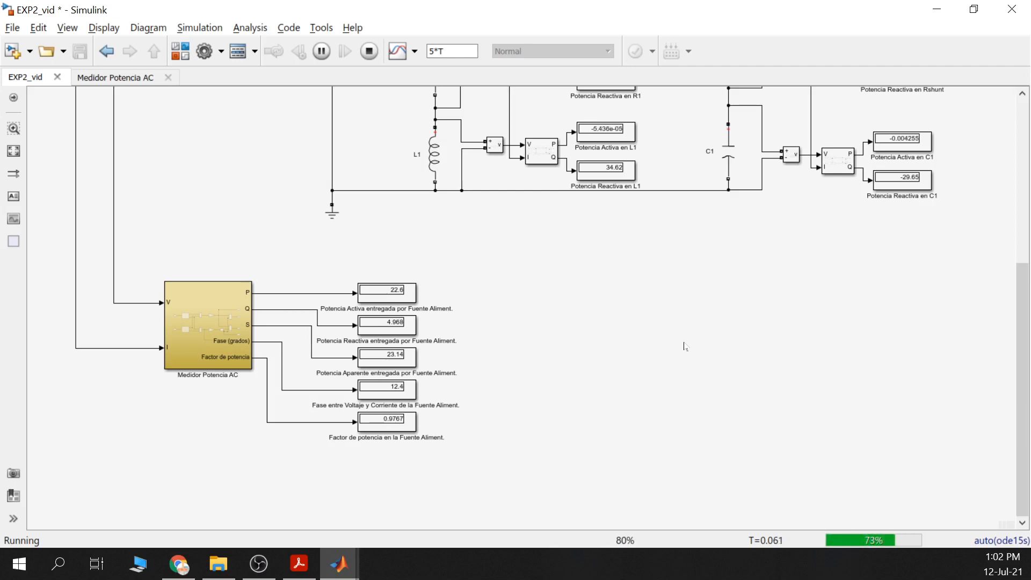
{"action": "key", "text": "alt+Tab"}
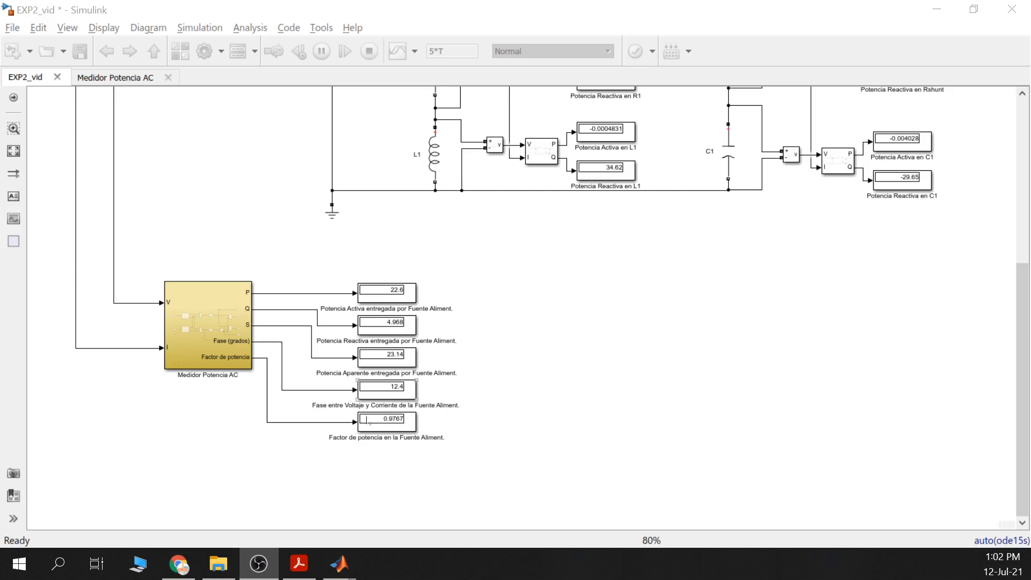
- Set the capacitance C1 to 5.5e-6 in the Experimento 2 section of the script
{"action": "mouse_move", "coordinate": [338, 563]}
{"action": "left_click", "coordinate": [200, 502]}
{"action": "key", "text": "ctrl+v"}
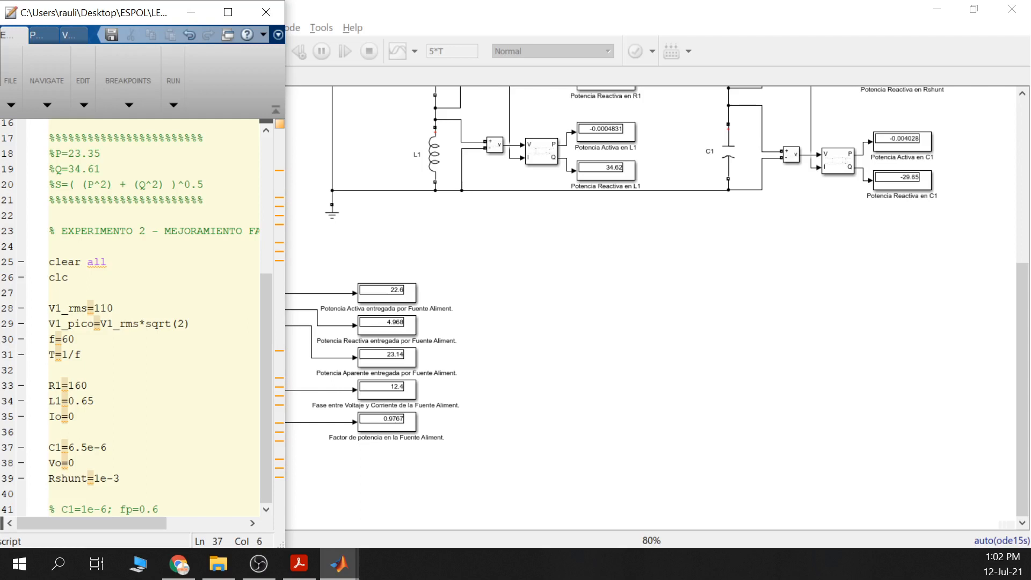
{"action": "key", "text": "shift+Left"}
{"action": "type", "text": "5"}
- Evaluate only the script line C1=5.5e-6 and check the variable in the main MATLAB window's workspace
{"action": "left_click_drag", "start_coordinate": [108, 448], "coordinate": [25, 436]}
{"action": "left_click", "coordinate": [88, 447]}
{"action": "left_click_drag", "start_coordinate": [109, 448], "coordinate": [48, 448]}
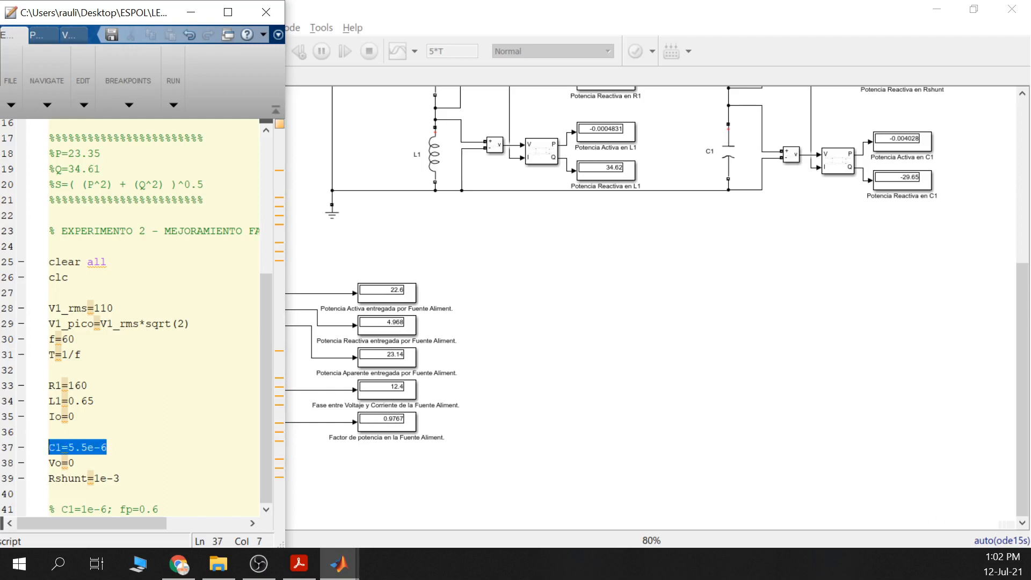
{"action": "right_click", "coordinate": [78, 448]}
{"action": "left_click", "coordinate": [155, 232]}
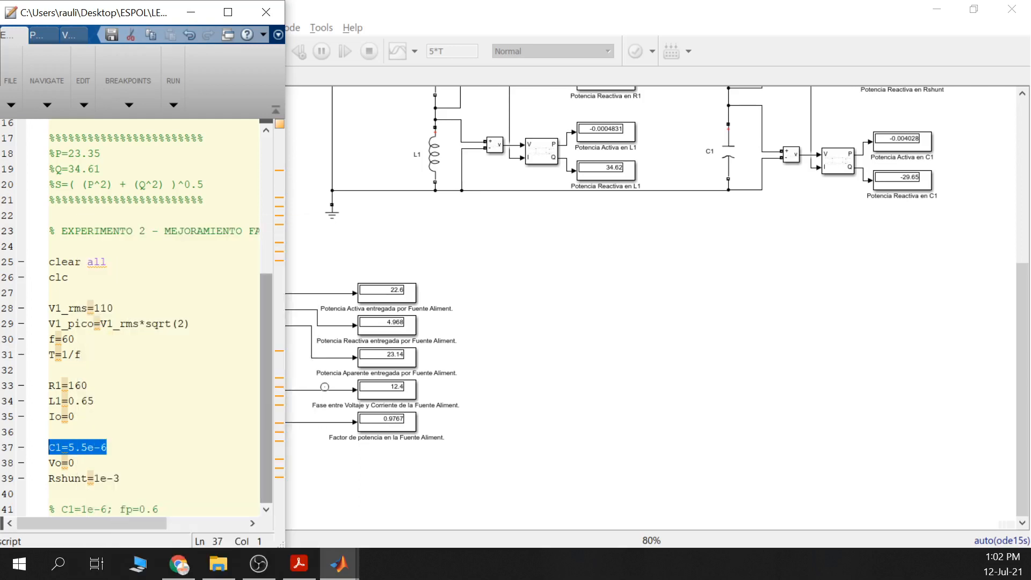
{"action": "mouse_move", "coordinate": [343, 573]}
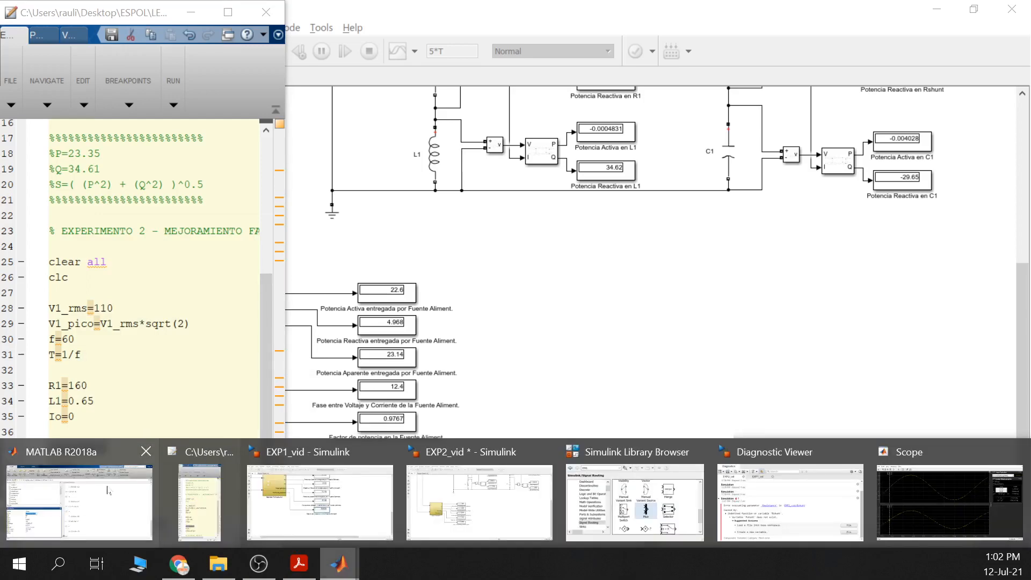
{"action": "left_click", "coordinate": [129, 472]}
{"action": "left_click", "coordinate": [161, 361]}
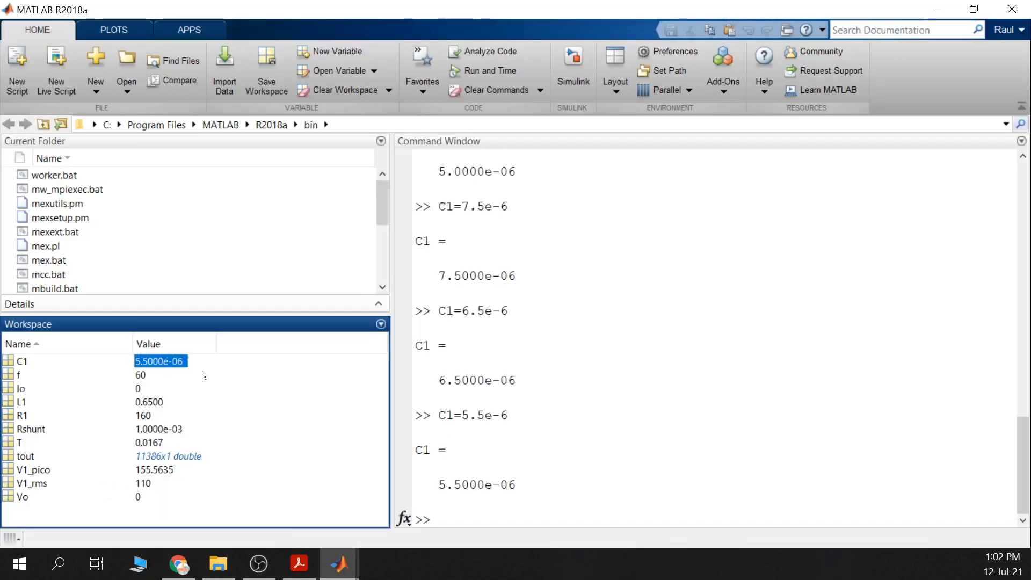
- Return to the EXP2_vid model and run the simulation with C1 at 5.5e-6
{"action": "left_click", "coordinate": [936, 11]}
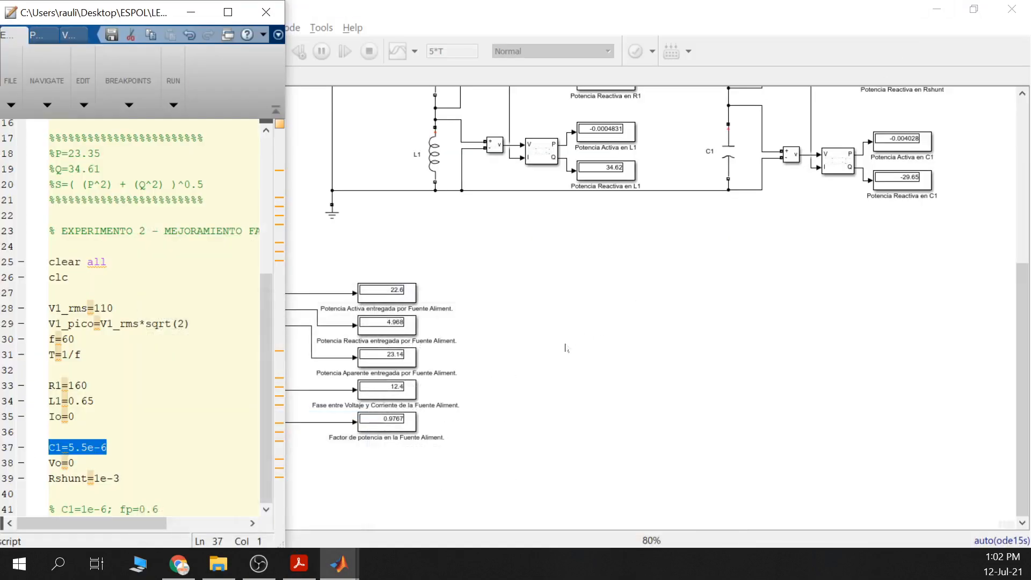
{"action": "left_click", "coordinate": [568, 339]}
{"action": "left_click", "coordinate": [322, 51]}
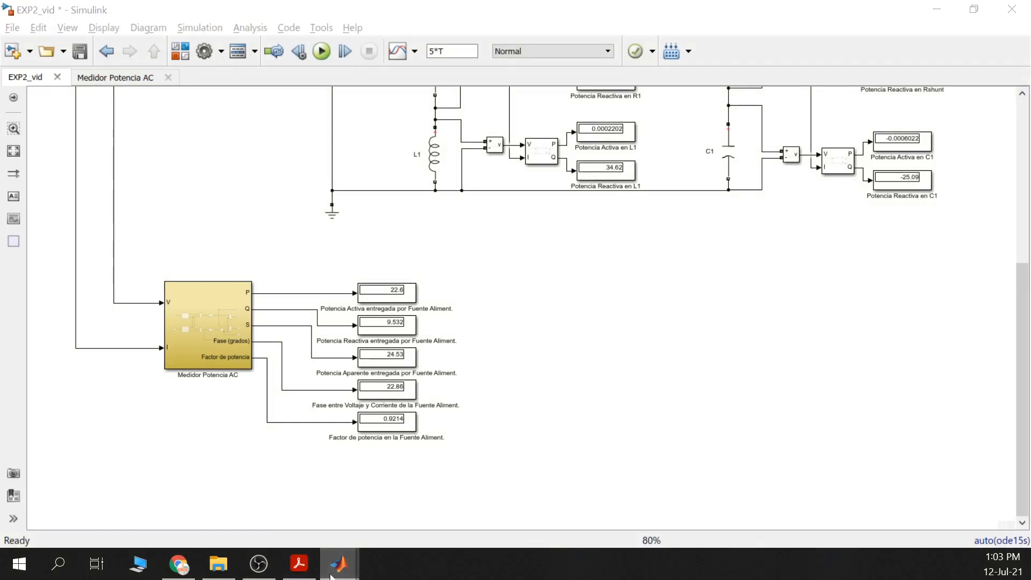
- Set the capacitance C1 to 6e-6 in the Experimento 2 section of the script
{"action": "mouse_move", "coordinate": [339, 564]}
{"action": "left_click", "coordinate": [230, 522]}
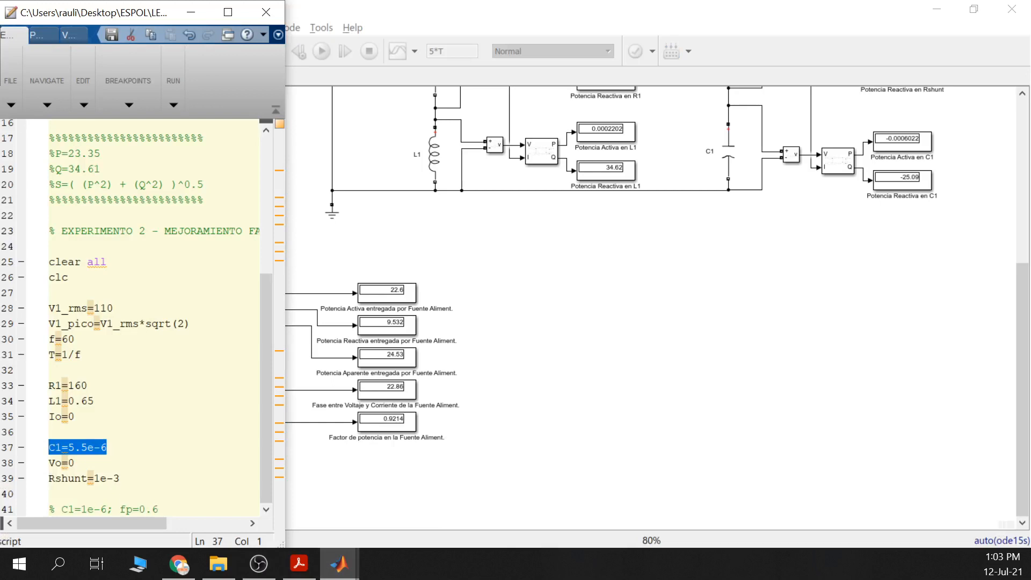
{"action": "left_click", "coordinate": [108, 448]}
{"action": "left_click_drag", "start_coordinate": [87, 447], "coordinate": [48, 447]}
{"action": "type", "text": "6"}
- Evaluate only the script line C1=6e-6 and check the variable in the main MATLAB window
{"action": "right_click", "coordinate": [89, 447]}
{"action": "left_click", "coordinate": [185, 229]}
{"action": "mouse_move", "coordinate": [346, 563]}
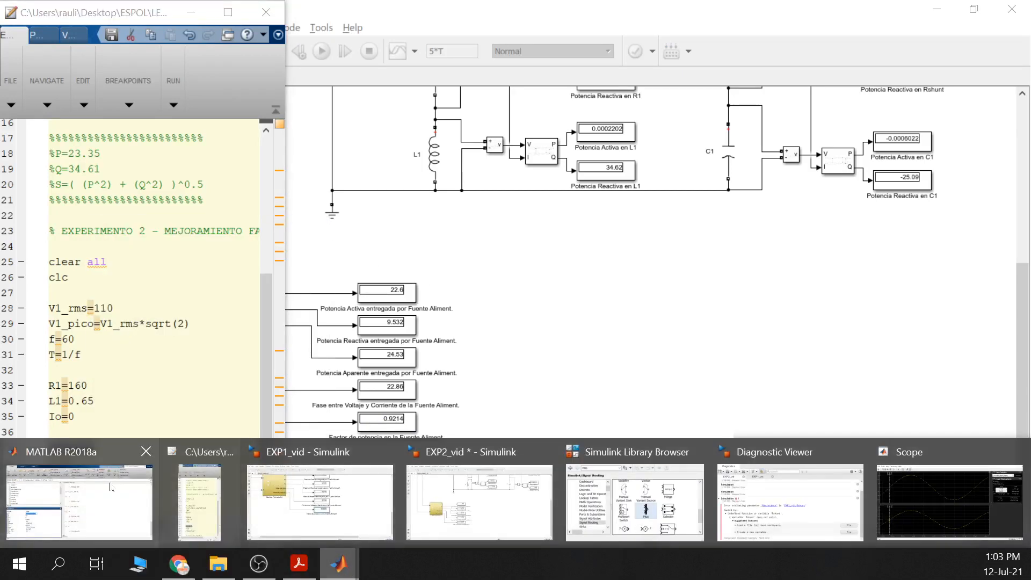
{"action": "left_click", "coordinate": [80, 499]}
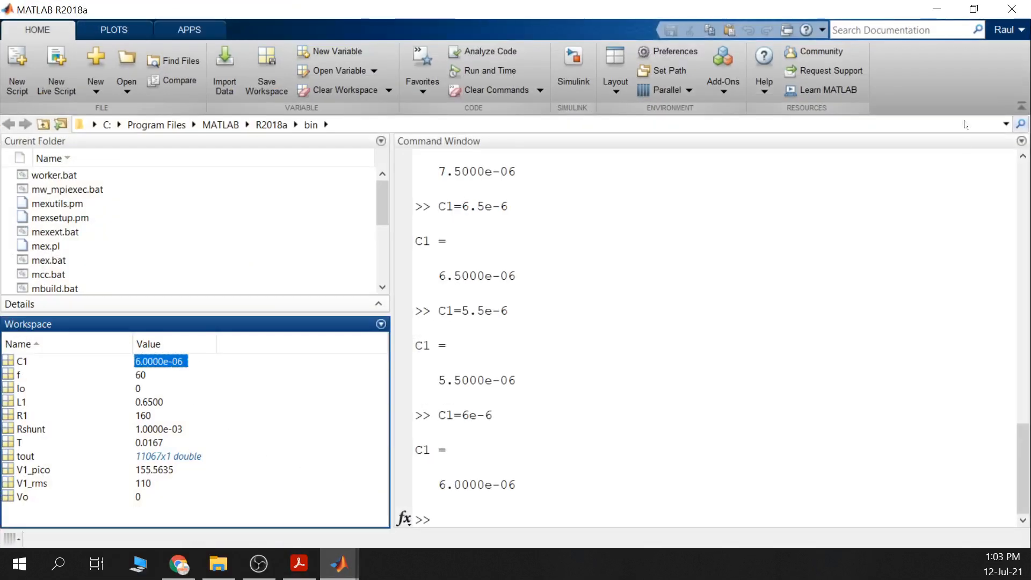
- Run the EXP2_vid simulation with C1 at 6e-6 and inspect the source's power factor
{"action": "left_click", "coordinate": [936, 9]}
{"action": "left_click", "coordinate": [326, 62]}
{"action": "left_click", "coordinate": [324, 54]}
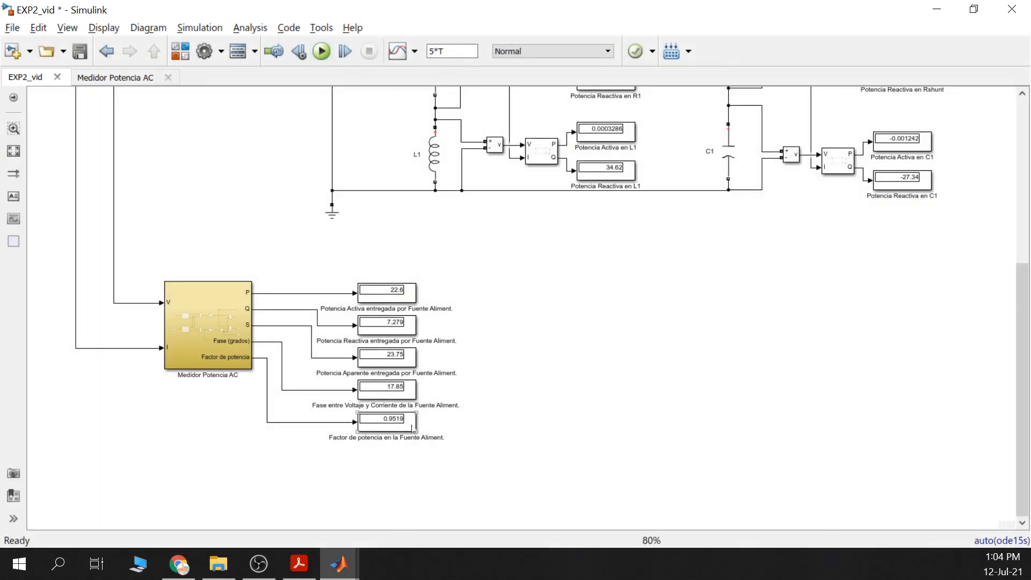
{"action": "scroll", "coordinate": [391, 429], "scroll_direction": "up", "scroll_amount": 5}
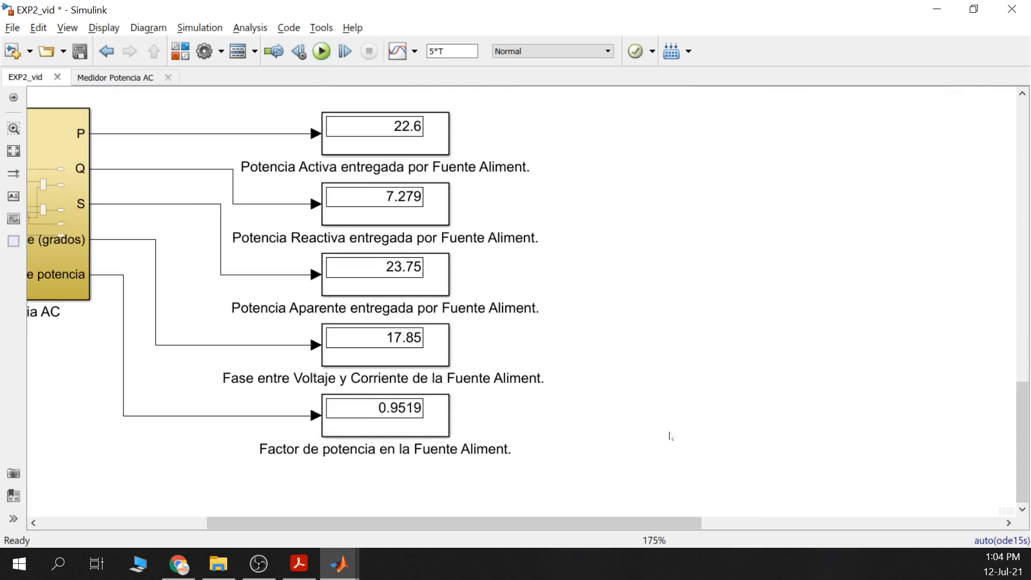
{"action": "scroll", "coordinate": [757, 299], "scroll_direction": "down", "scroll_amount": 3}
{"action": "scroll", "coordinate": [740, 301], "scroll_direction": "down", "scroll_amount": 3}
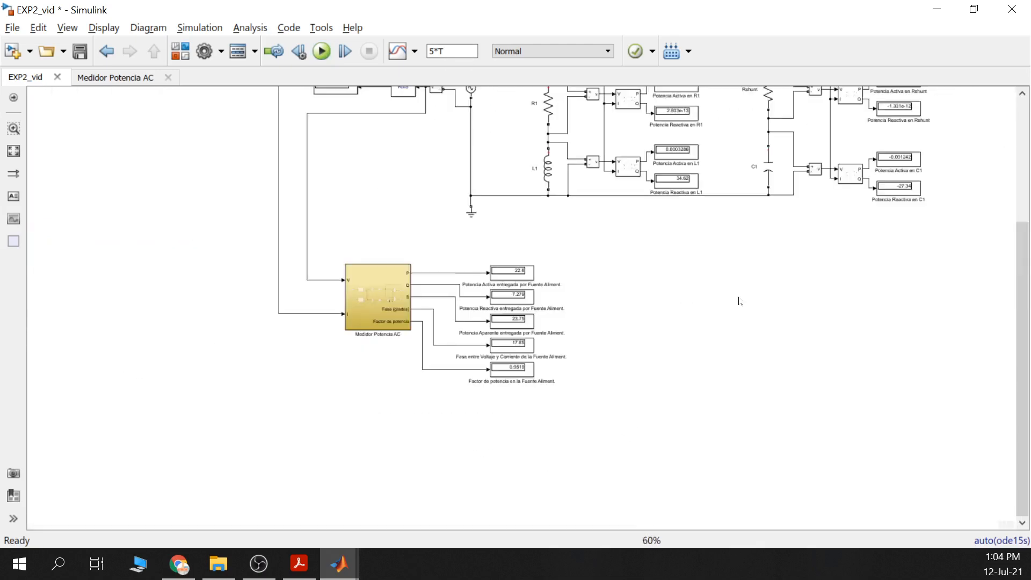
- Compare the reactive power displays of inductor L1 and capacitor C1 in the EXP2_vid model
{"action": "left_click_drag", "start_coordinate": [738, 283], "coordinate": [703, 332]}
{"action": "left_click_drag", "start_coordinate": [787, 279], "coordinate": [757, 328]}
{"action": "scroll", "coordinate": [805, 311], "scroll_direction": "up", "scroll_amount": 2}
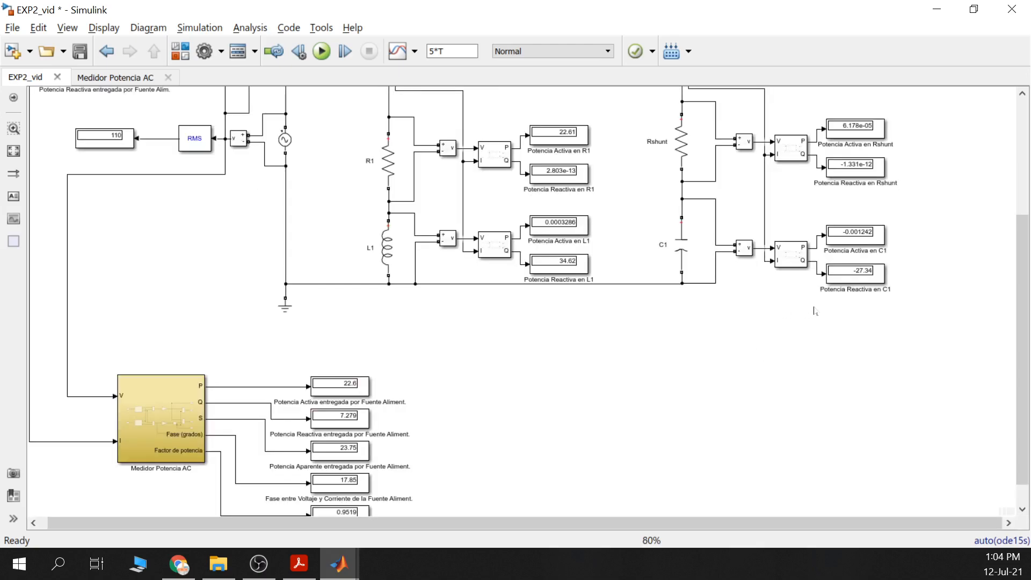
{"action": "scroll", "coordinate": [814, 310], "scroll_direction": "down", "scroll_amount": 1}
{"action": "left_click_drag", "start_coordinate": [813, 306], "coordinate": [775, 331]}
{"action": "left_click", "coordinate": [821, 297]}
{"action": "left_click", "coordinate": [521, 297]}
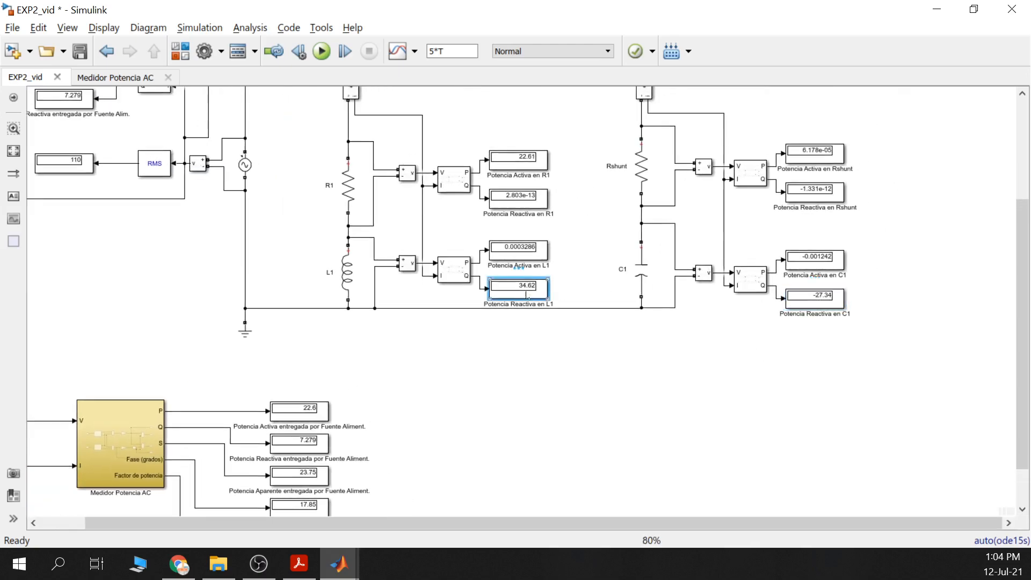
{"action": "left_click", "coordinate": [813, 311]}
{"action": "left_click", "coordinate": [529, 298]}
{"action": "left_click", "coordinate": [791, 306]}
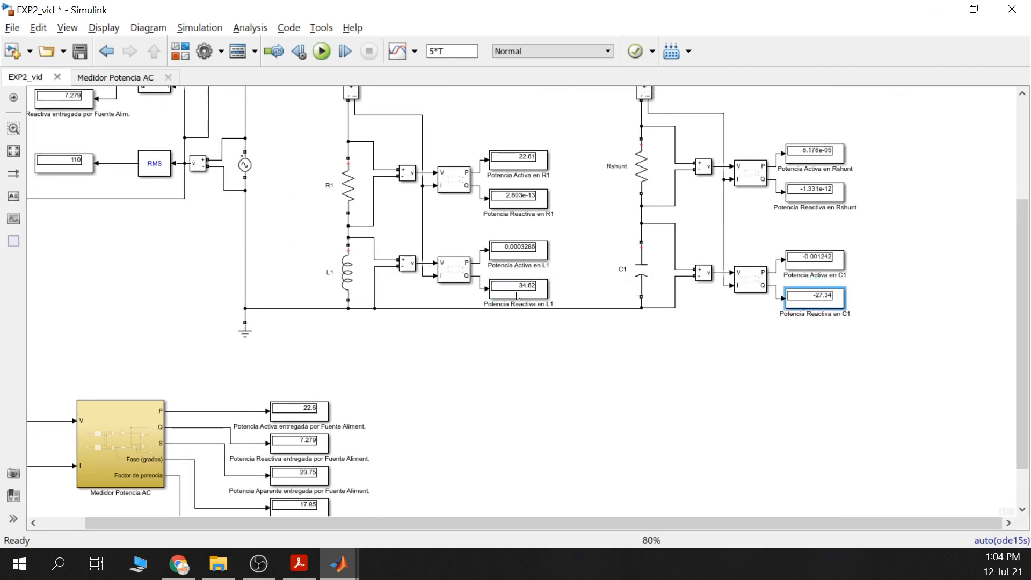
{"action": "key", "text": "space"}
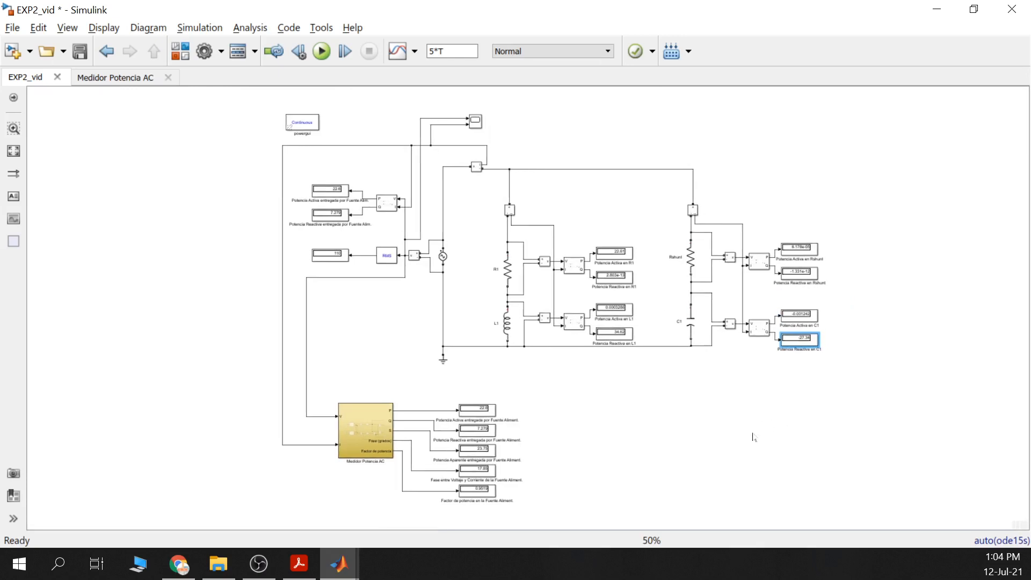
{"action": "scroll", "coordinate": [753, 437], "scroll_direction": "up", "scroll_amount": 1}
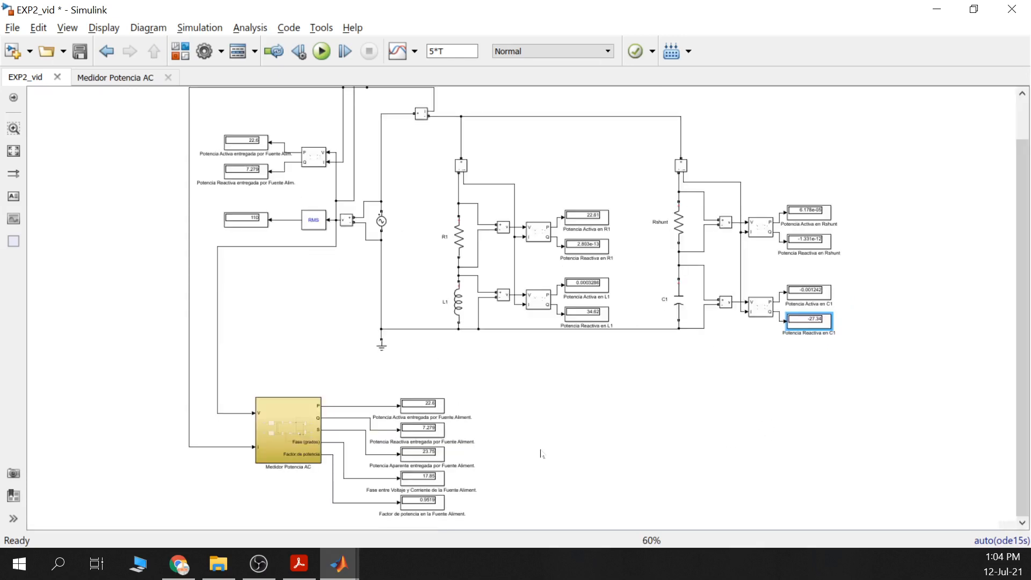
- Switch to Laboratorio-6.pdf in Acrobat Reader and read the Experiment 2 instructions through Table 3
{"action": "left_click", "coordinate": [349, 577]}
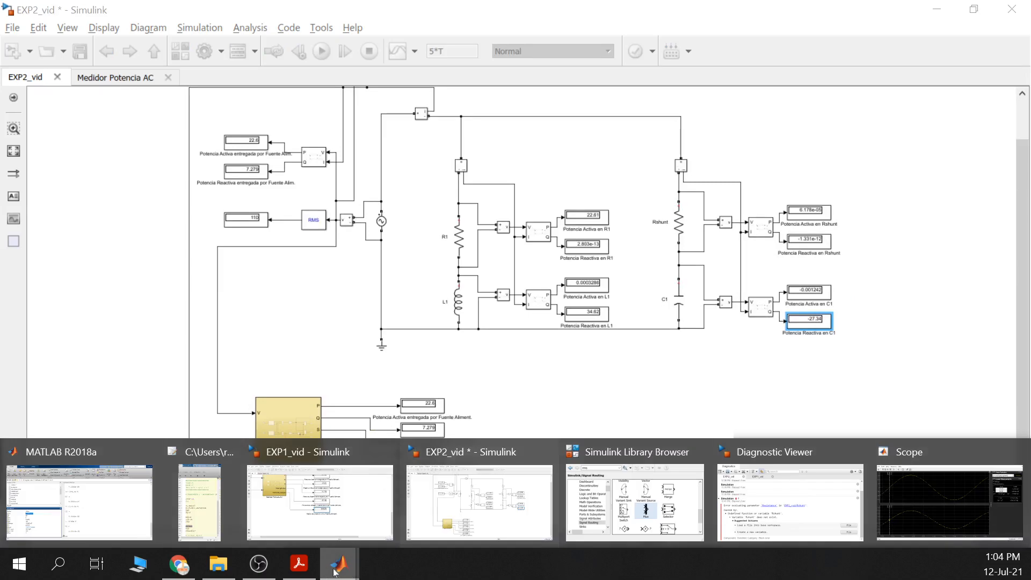
{"action": "left_click", "coordinate": [299, 563]}
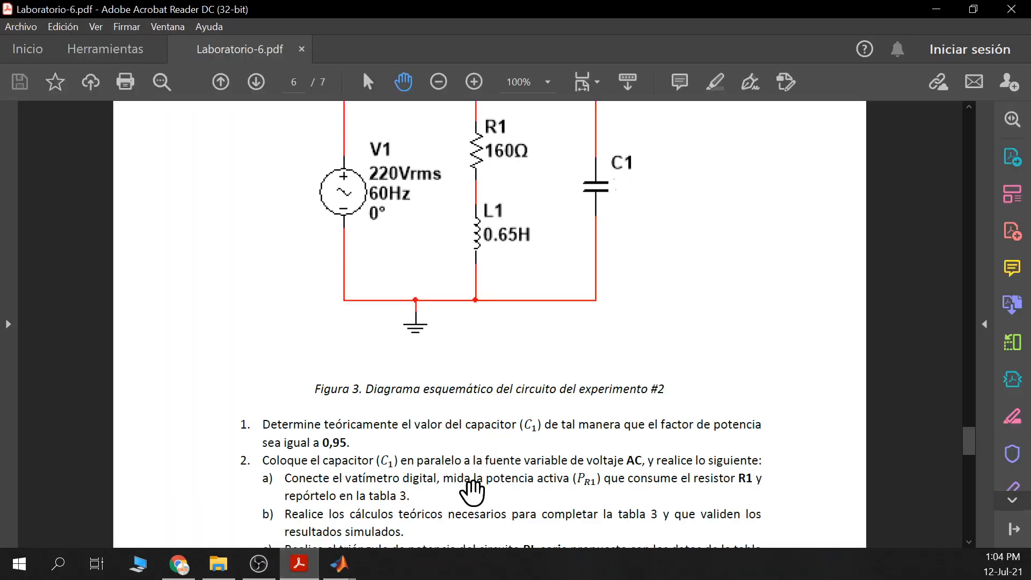
{"action": "scroll", "coordinate": [467, 494], "scroll_direction": "down", "scroll_amount": 3}
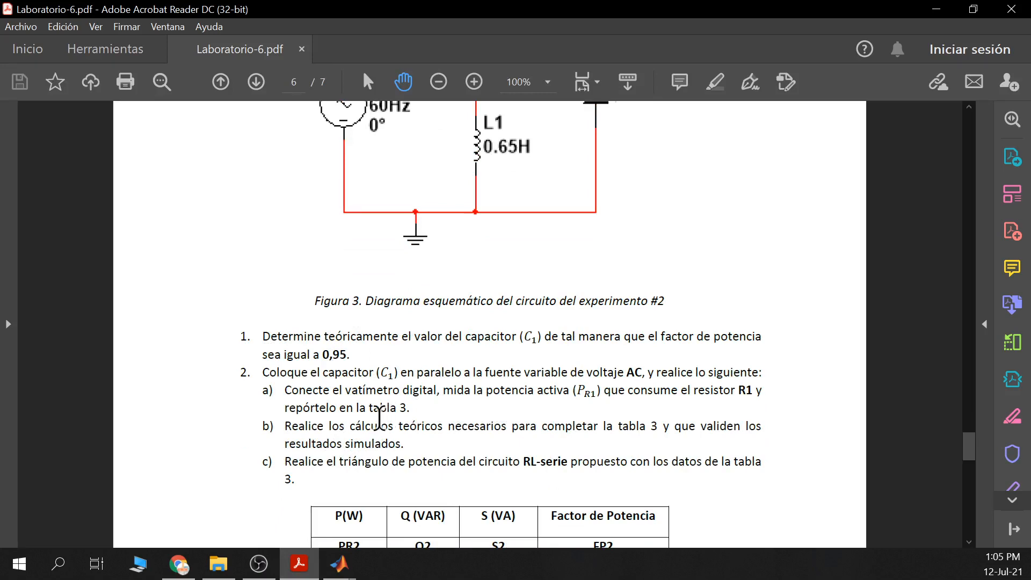
{"action": "scroll", "coordinate": [377, 443], "scroll_direction": "down", "scroll_amount": 1}
{"action": "scroll", "coordinate": [377, 443], "scroll_direction": "down", "scroll_amount": 2}
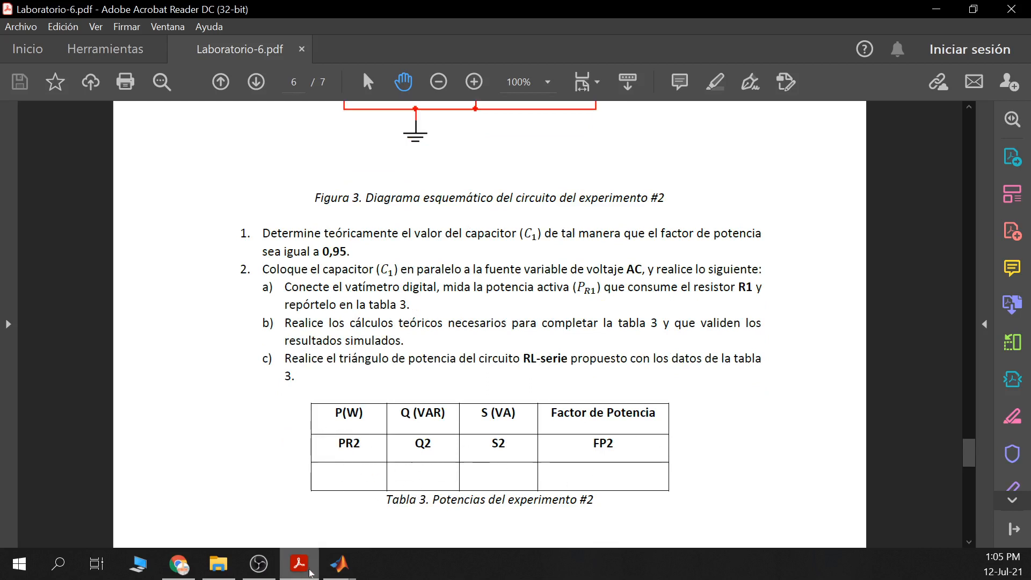
{"action": "left_click", "coordinate": [338, 564]}
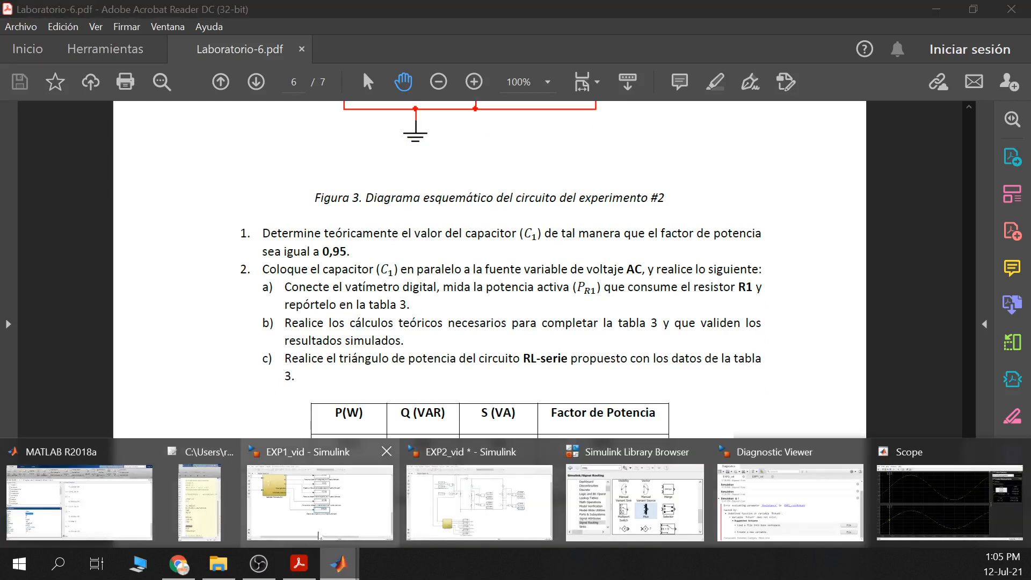
{"action": "left_click", "coordinate": [457, 384]}
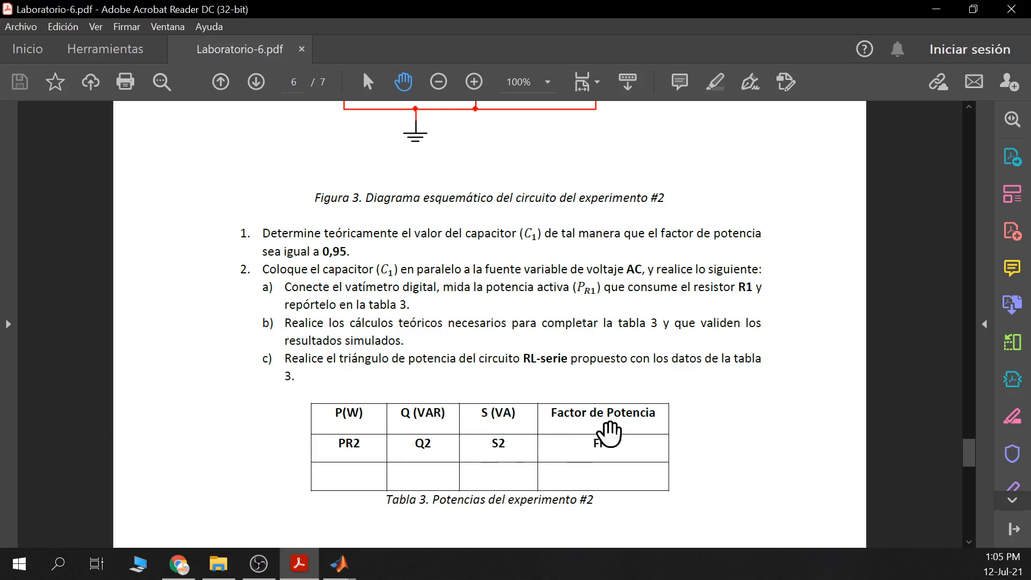
- Switch to the EXP1_vid model in Simulink, look inside the Medidor Potencia AC subsystem, and return to the top level
{"action": "mouse_move", "coordinate": [339, 564]}
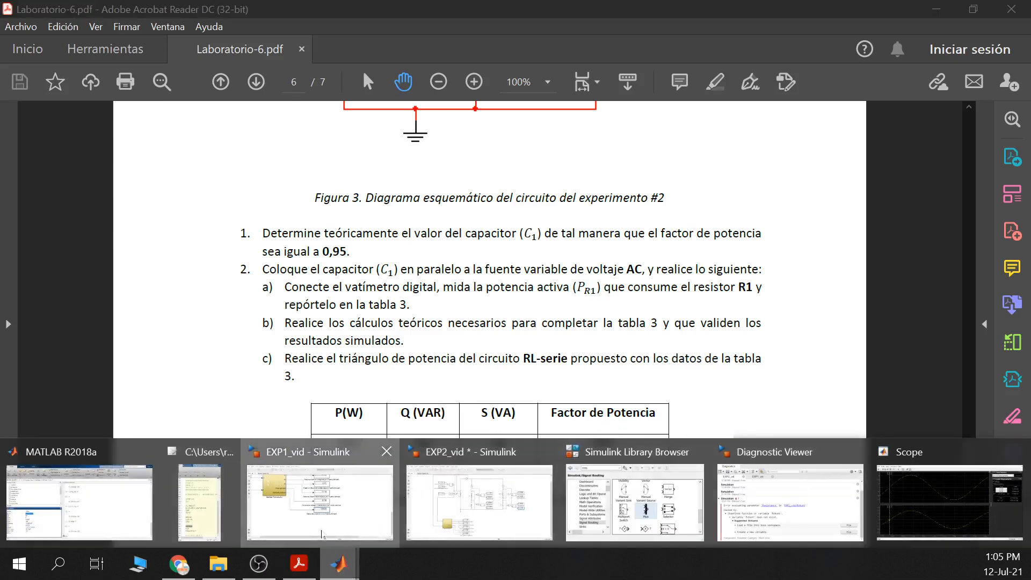
{"action": "left_click", "coordinate": [380, 469]}
{"action": "scroll", "coordinate": [381, 468], "scroll_direction": "down", "scroll_amount": 1}
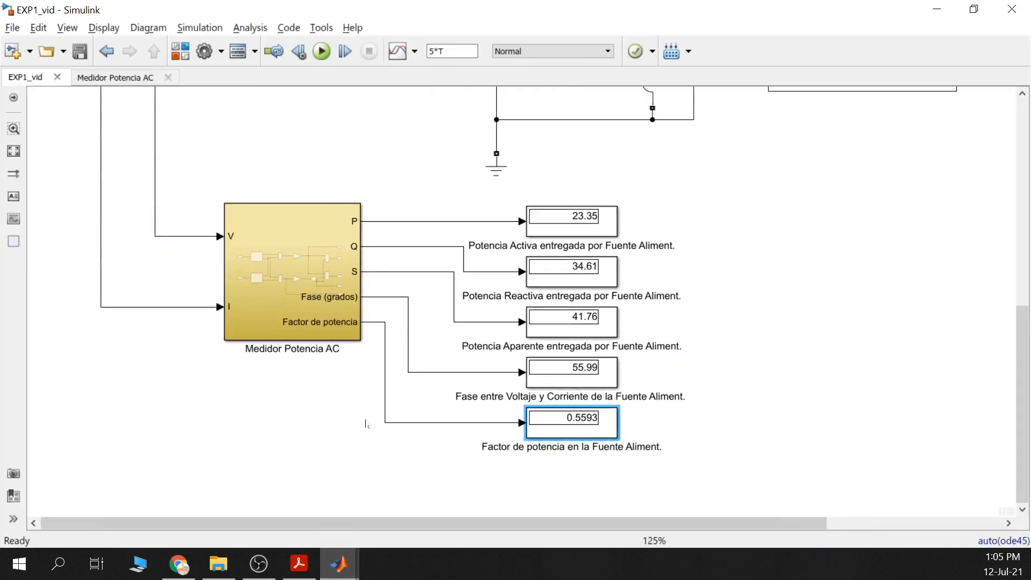
{"action": "left_click", "coordinate": [310, 276]}
{"action": "double_click", "coordinate": [313, 261]}
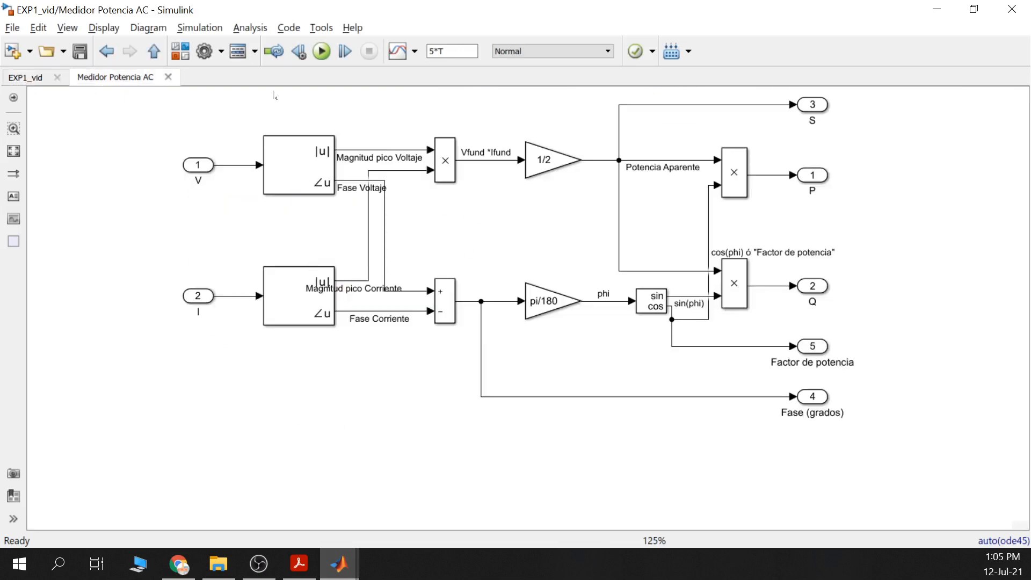
{"action": "left_click", "coordinate": [154, 51]}
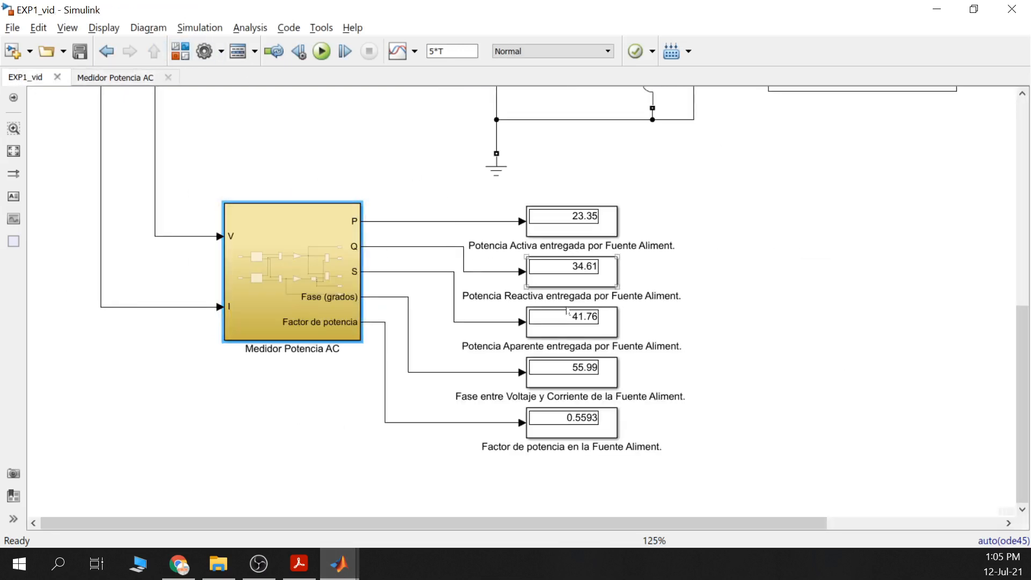
- Review the source's active, reactive and apparent power, phase and power factor displays in EXP1_vid, along with the whole circuit
{"action": "scroll", "coordinate": [775, 262], "scroll_direction": "down", "scroll_amount": 1}
{"action": "left_click_drag", "start_coordinate": [791, 245], "coordinate": [759, 243]}
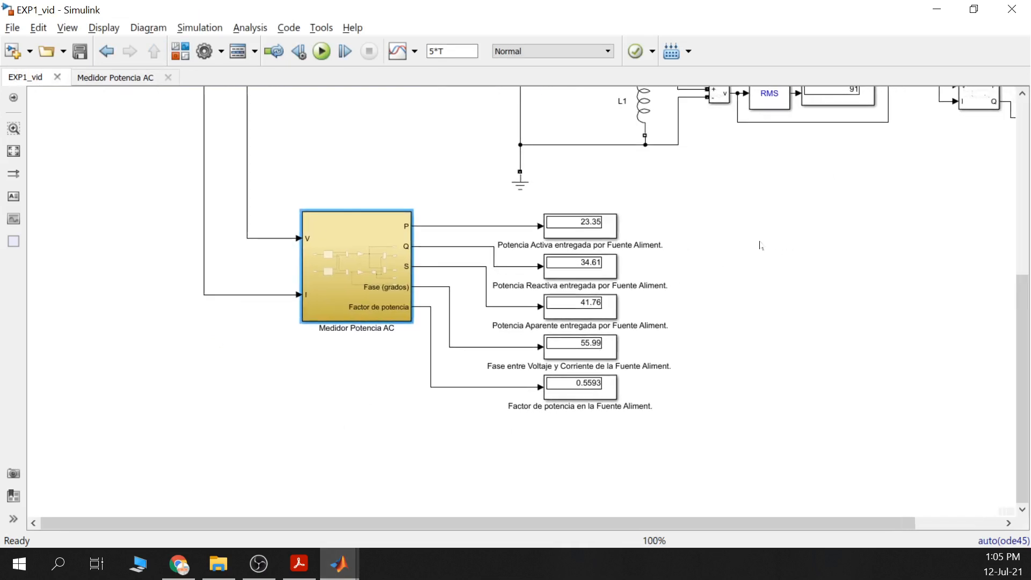
{"action": "left_click", "coordinate": [578, 232]}
{"action": "left_click", "coordinate": [584, 265]}
{"action": "left_click", "coordinate": [587, 306]}
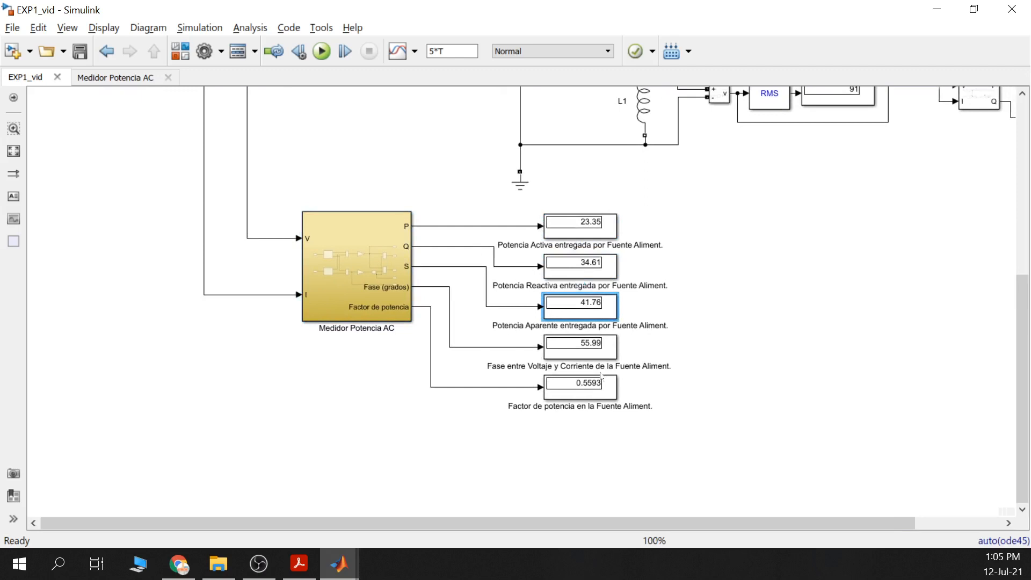
{"action": "left_click", "coordinate": [584, 350]}
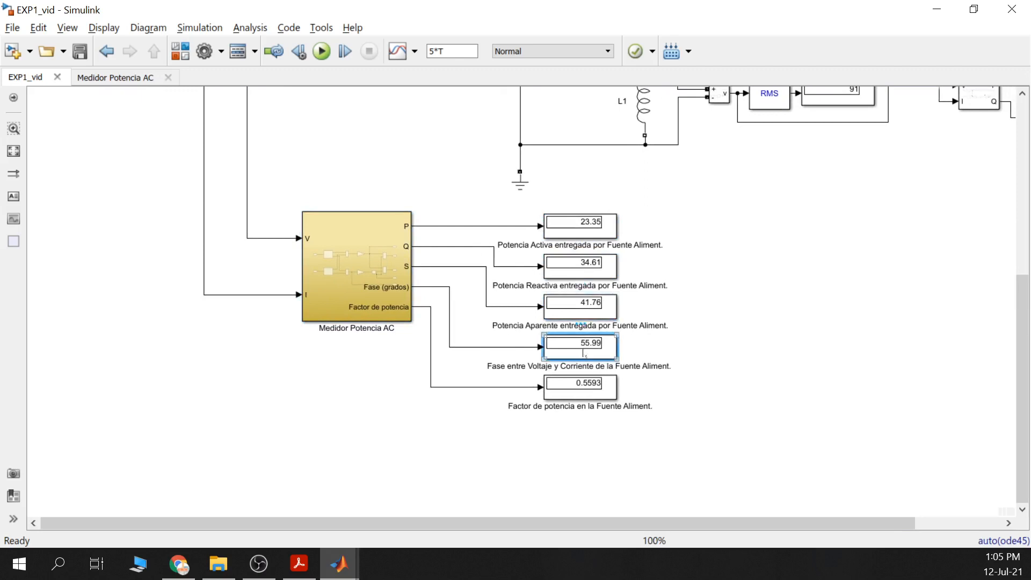
{"action": "left_click", "coordinate": [592, 391]}
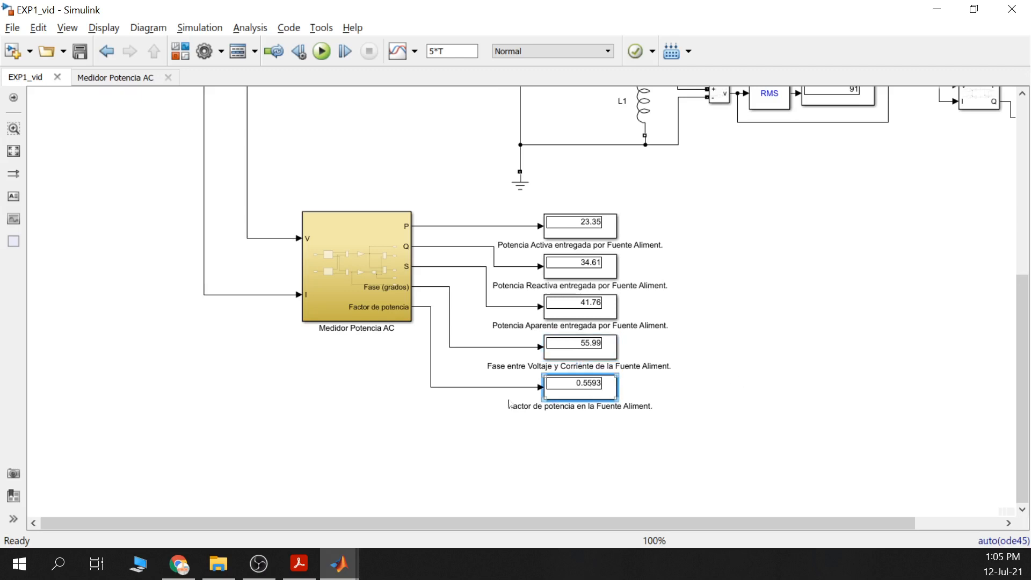
{"action": "scroll", "coordinate": [460, 251], "scroll_direction": "down", "scroll_amount": 3}
{"action": "left_click_drag", "start_coordinate": [444, 170], "coordinate": [429, 364]}
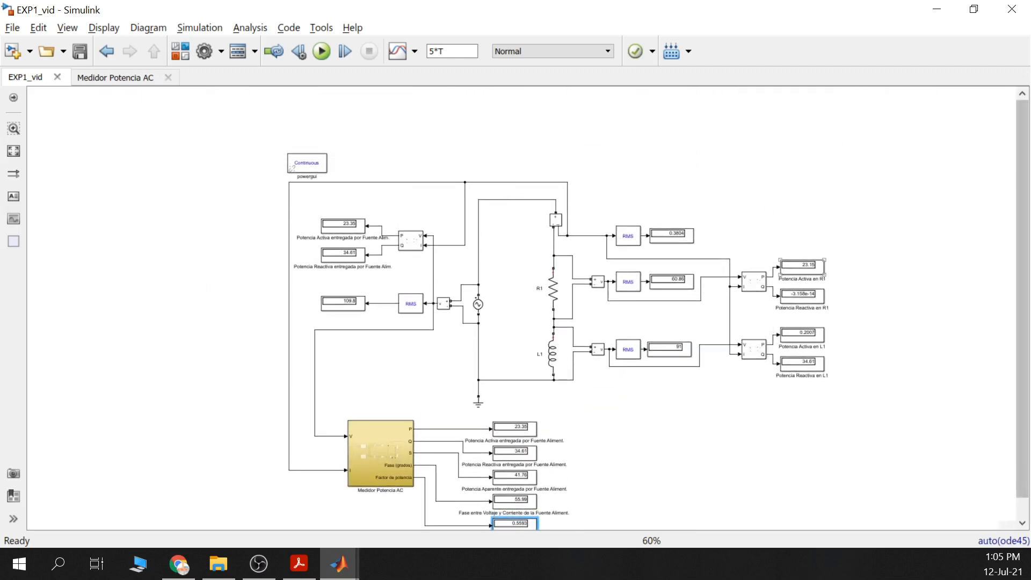
{"action": "scroll", "coordinate": [855, 313], "scroll_direction": "down", "scroll_amount": 3}
- Switch to the EXP2_vid model and review the source's active, reactive and apparent power displays
{"action": "mouse_move", "coordinate": [341, 576]}
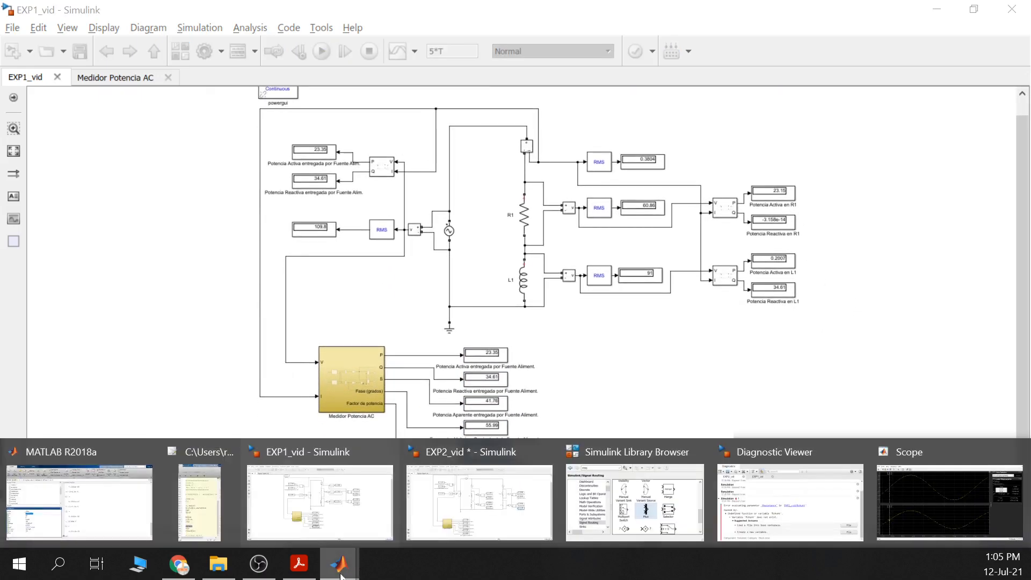
{"action": "left_click", "coordinate": [447, 507]}
{"action": "scroll", "coordinate": [573, 448], "scroll_direction": "up", "scroll_amount": 3}
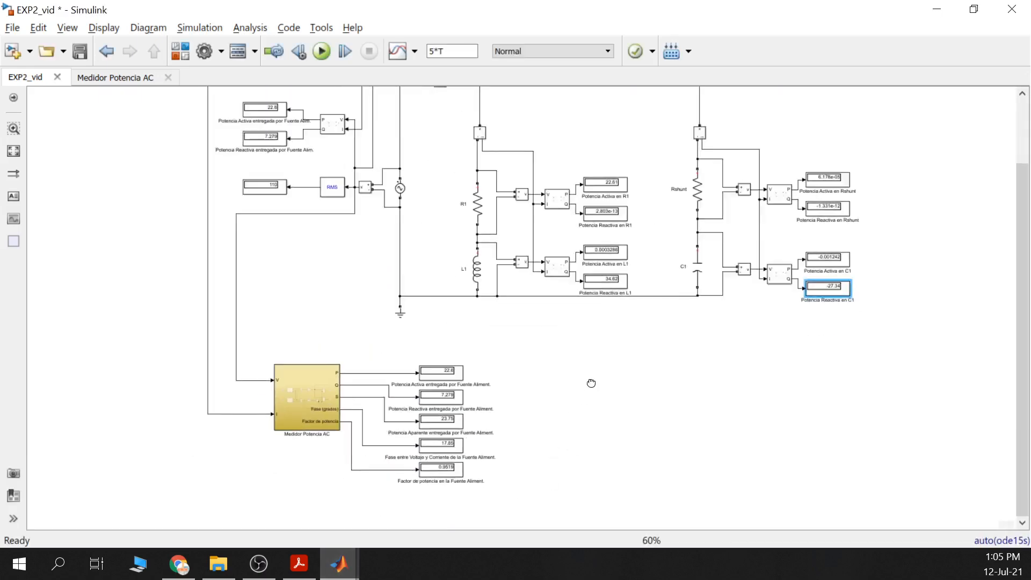
{"action": "left_click", "coordinate": [274, 307]}
{"action": "left_click", "coordinate": [483, 272]}
{"action": "left_click", "coordinate": [473, 311]}
{"action": "left_click", "coordinate": [472, 352]}
{"action": "left_click", "coordinate": [483, 272]}
{"action": "left_click", "coordinate": [481, 312]}
{"action": "left_click", "coordinate": [481, 352]}
{"action": "left_click_drag", "start_coordinate": [604, 422], "coordinate": [594, 379]}
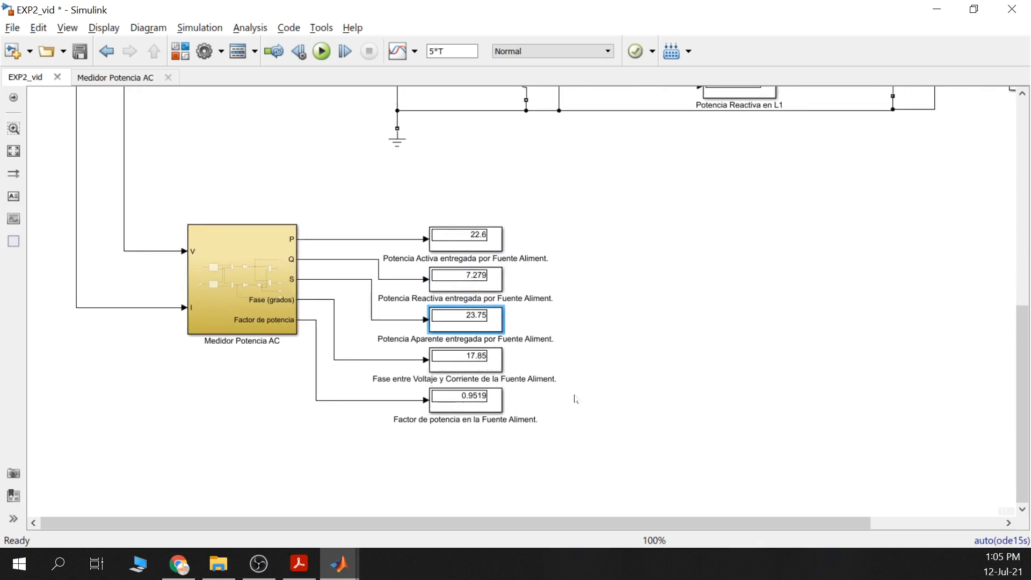
- Open the Scope in EXP2_vid and refit the voltage and current waveforms around their rising zero crossings near the cursors
{"action": "scroll", "coordinate": [607, 370], "scroll_direction": "down", "scroll_amount": 1}
{"action": "left_click_drag", "start_coordinate": [615, 260], "coordinate": [570, 371]}
{"action": "left_click_drag", "start_coordinate": [464, 206], "coordinate": [421, 363]}
{"action": "double_click", "coordinate": [403, 138]}
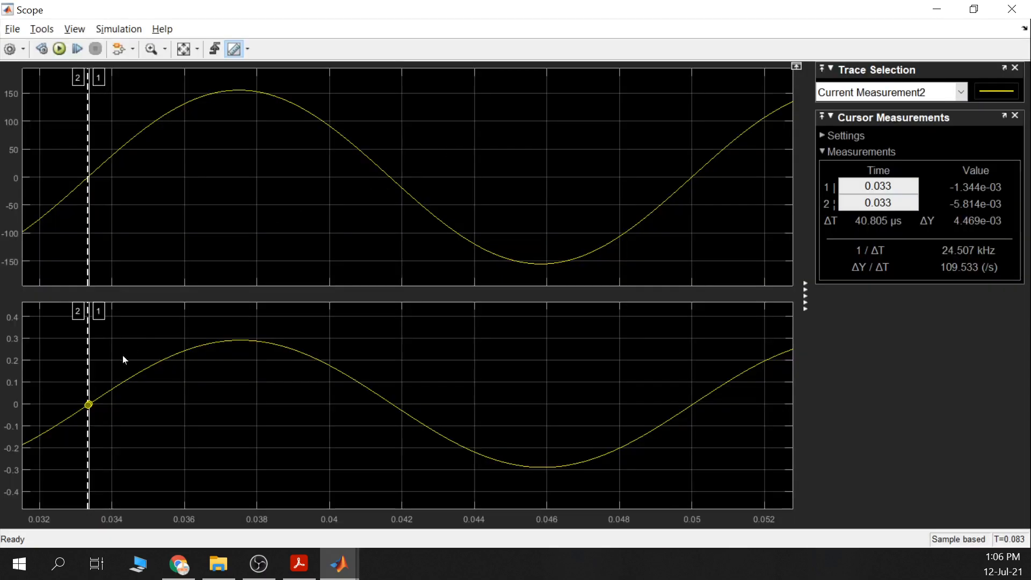
{"action": "left_click", "coordinate": [151, 49]}
{"action": "left_click_drag", "start_coordinate": [361, 443], "coordinate": [536, 499]}
{"action": "left_click", "coordinate": [183, 49]}
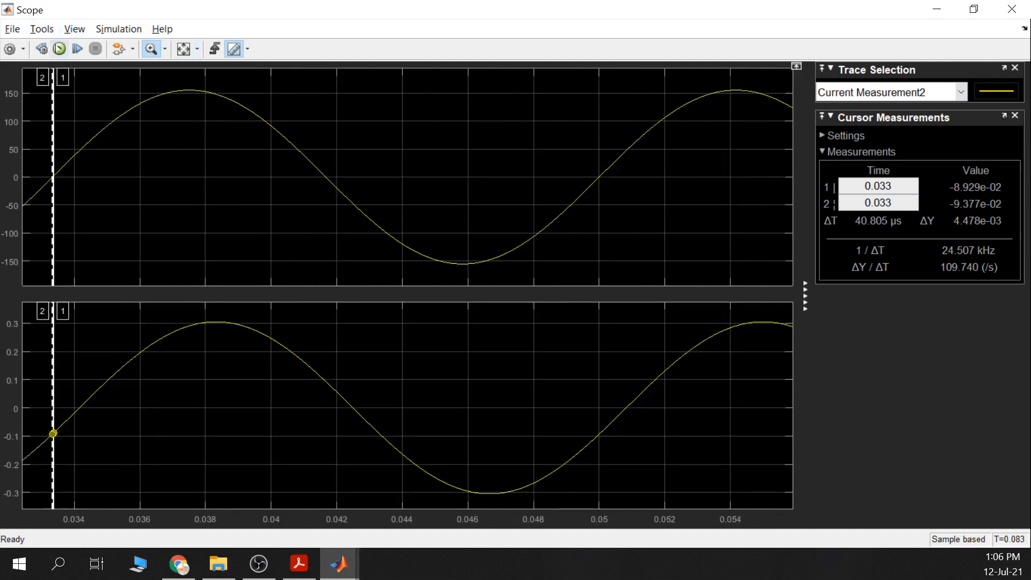
- Measure the time shift between voltage and current by placing cursor 1 at the current's rising zero crossing, then minimize the Scope
{"action": "left_click", "coordinate": [148, 53]}
{"action": "left_click_drag", "start_coordinate": [51, 378], "coordinate": [76, 385]}
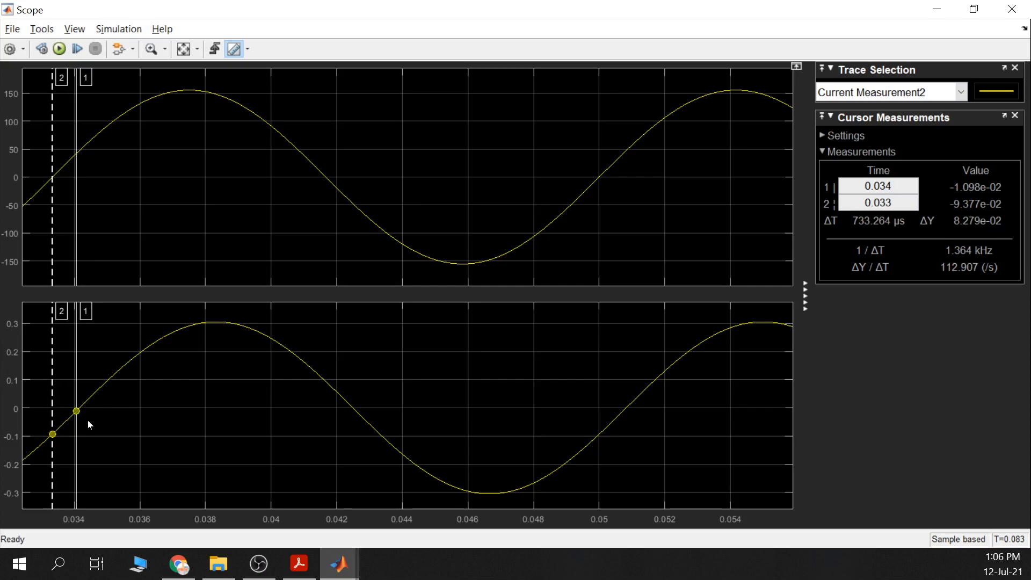
{"action": "left_click_drag", "start_coordinate": [78, 410], "coordinate": [78, 410]}
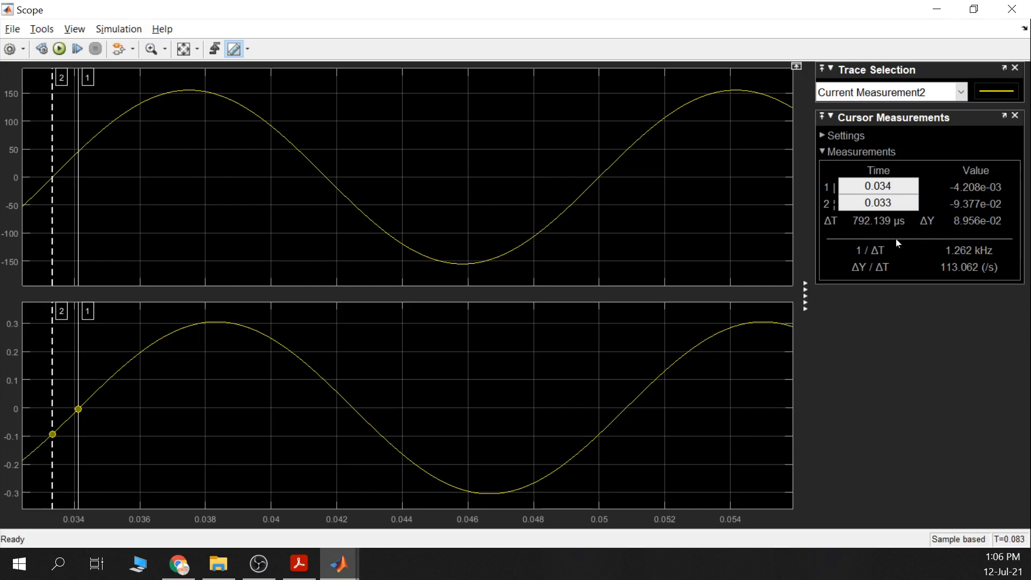
{"action": "left_click", "coordinate": [936, 9]}
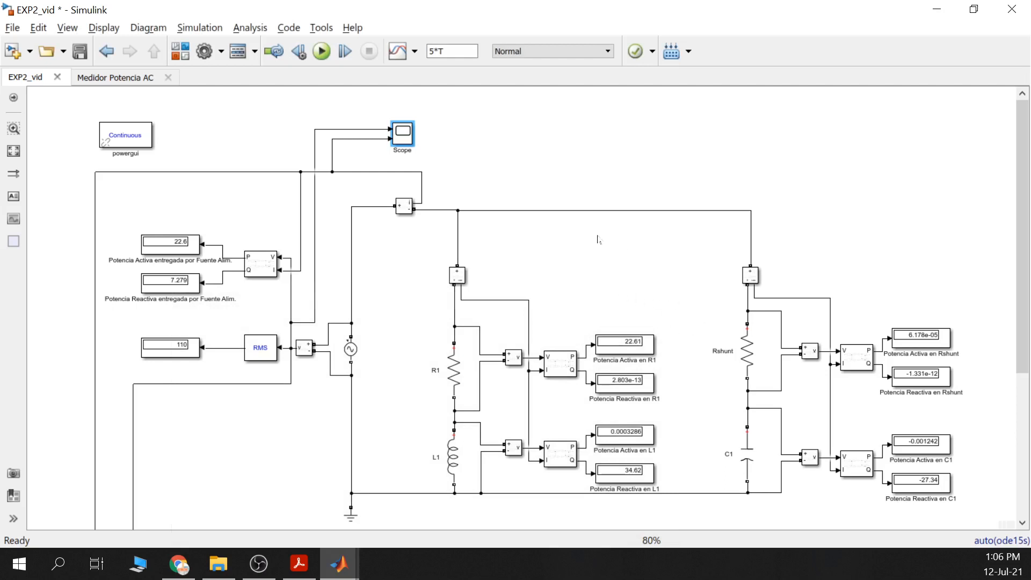
- Check the display of the phase between the source's voltage and current at the Medidor Potencia AC output
{"action": "scroll", "coordinate": [599, 241], "scroll_direction": "down", "scroll_amount": 1}
{"action": "left_click_drag", "start_coordinate": [623, 220], "coordinate": [589, 159]}
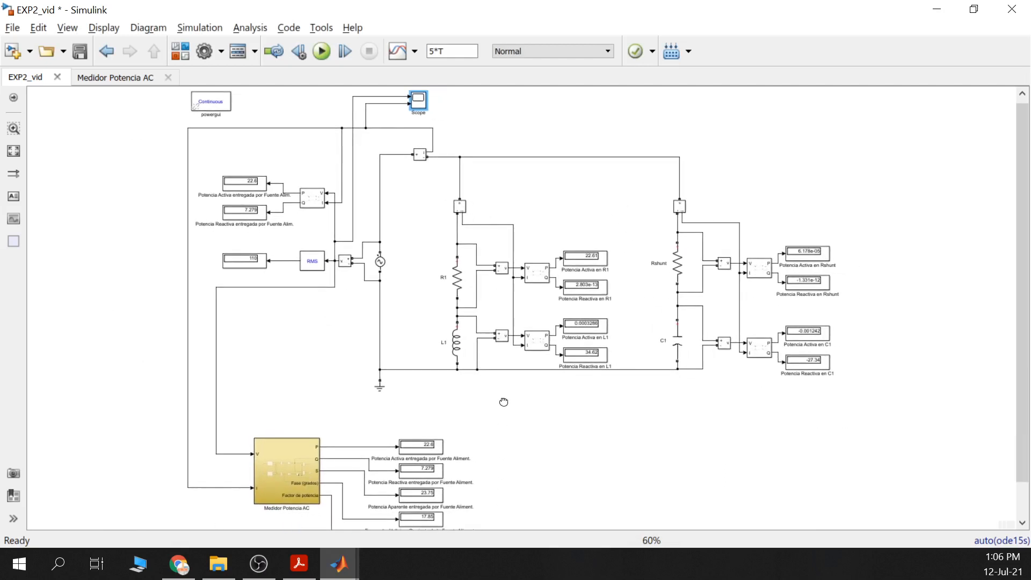
{"action": "left_click_drag", "start_coordinate": [503, 422], "coordinate": [510, 299]}
{"action": "scroll", "coordinate": [442, 396], "scroll_direction": "up", "scroll_amount": 1}
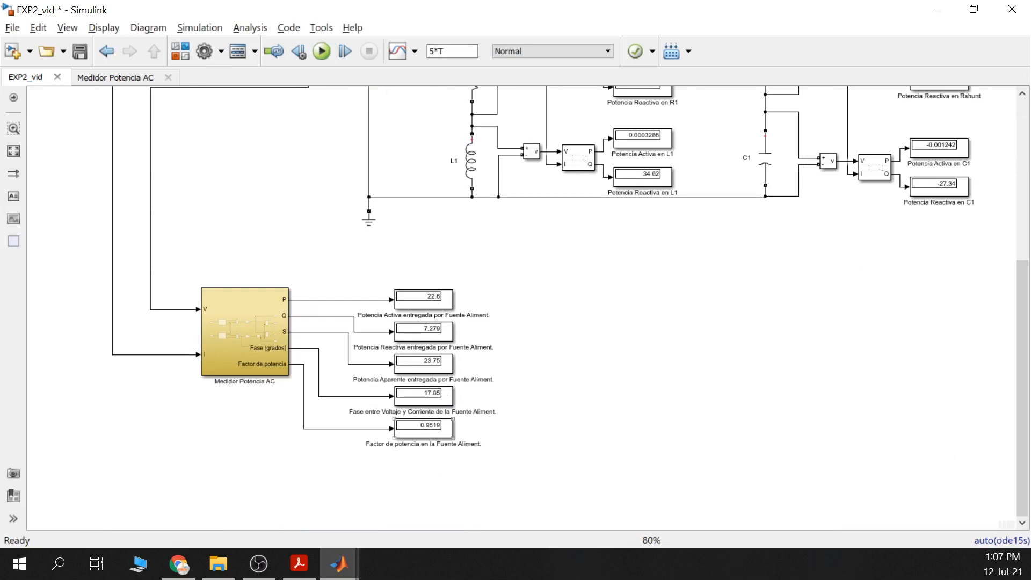
{"action": "left_click", "coordinate": [419, 397]}
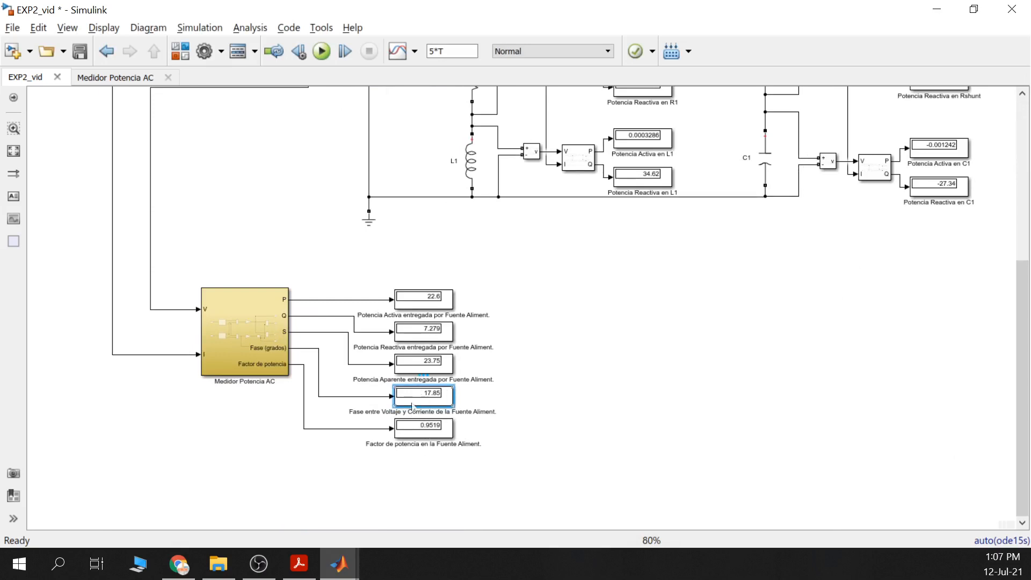
- Review the complete R1-L1 and Rshunt-C1 circuit and save the EXP2_vid model
{"action": "scroll", "coordinate": [707, 345], "scroll_direction": "down", "scroll_amount": 1}
{"action": "left_click_drag", "start_coordinate": [793, 301], "coordinate": [725, 395]}
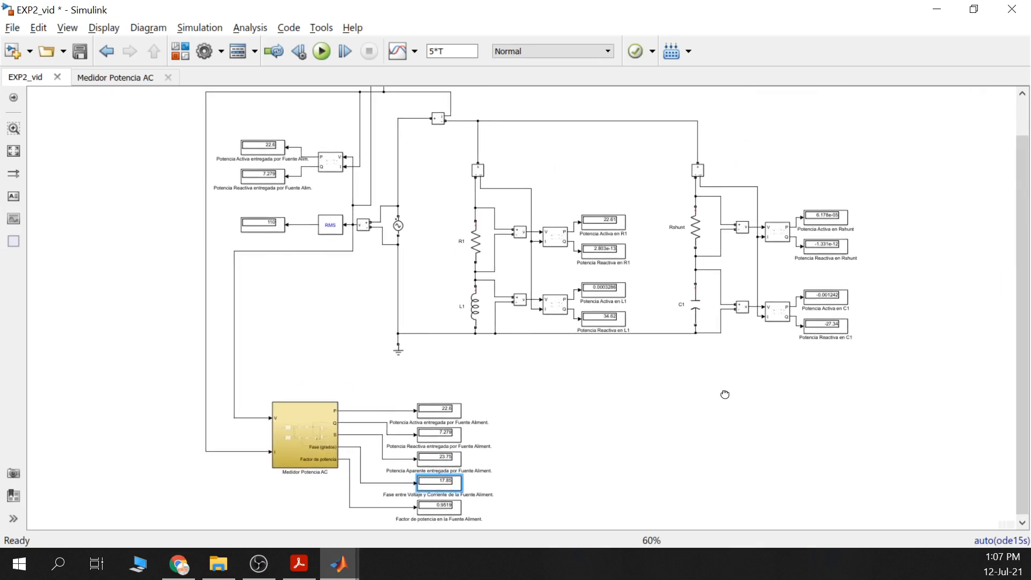
{"action": "scroll", "coordinate": [747, 376], "scroll_direction": "up", "scroll_amount": 1}
{"action": "left_click_drag", "start_coordinate": [773, 347], "coordinate": [721, 413]}
{"action": "left_click_drag", "start_coordinate": [587, 282], "coordinate": [663, 363]}
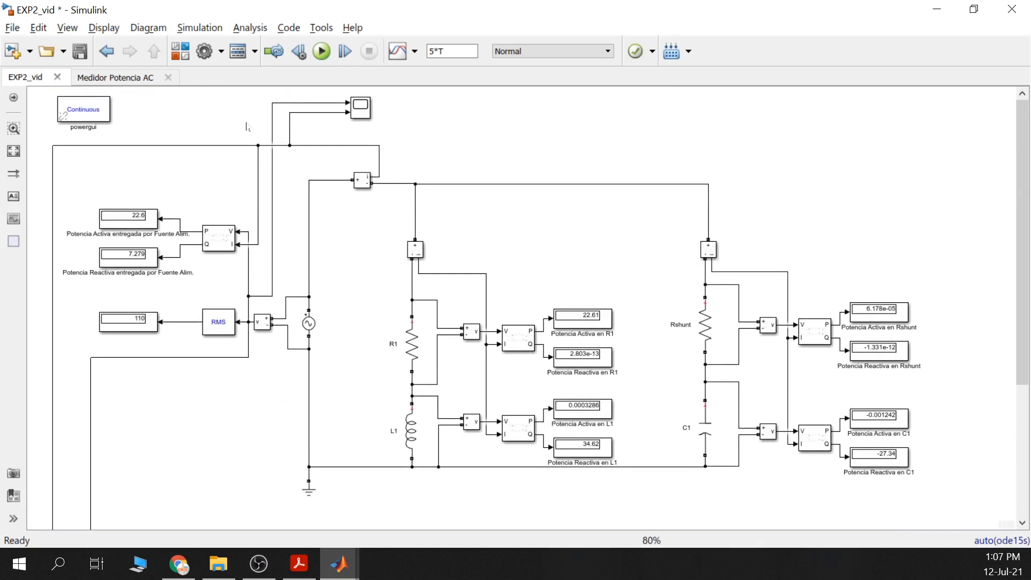
{"action": "left_click", "coordinate": [79, 51]}
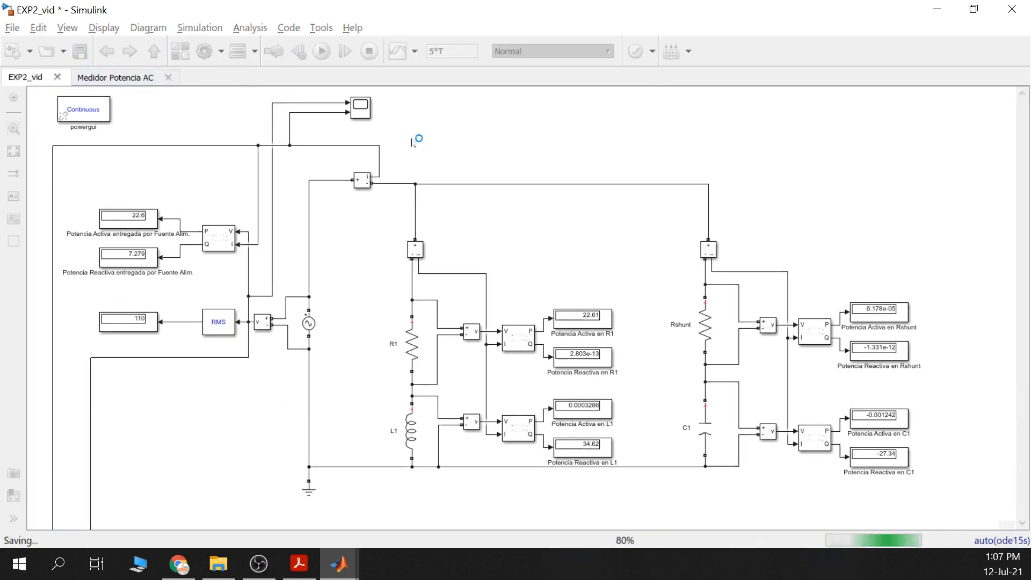